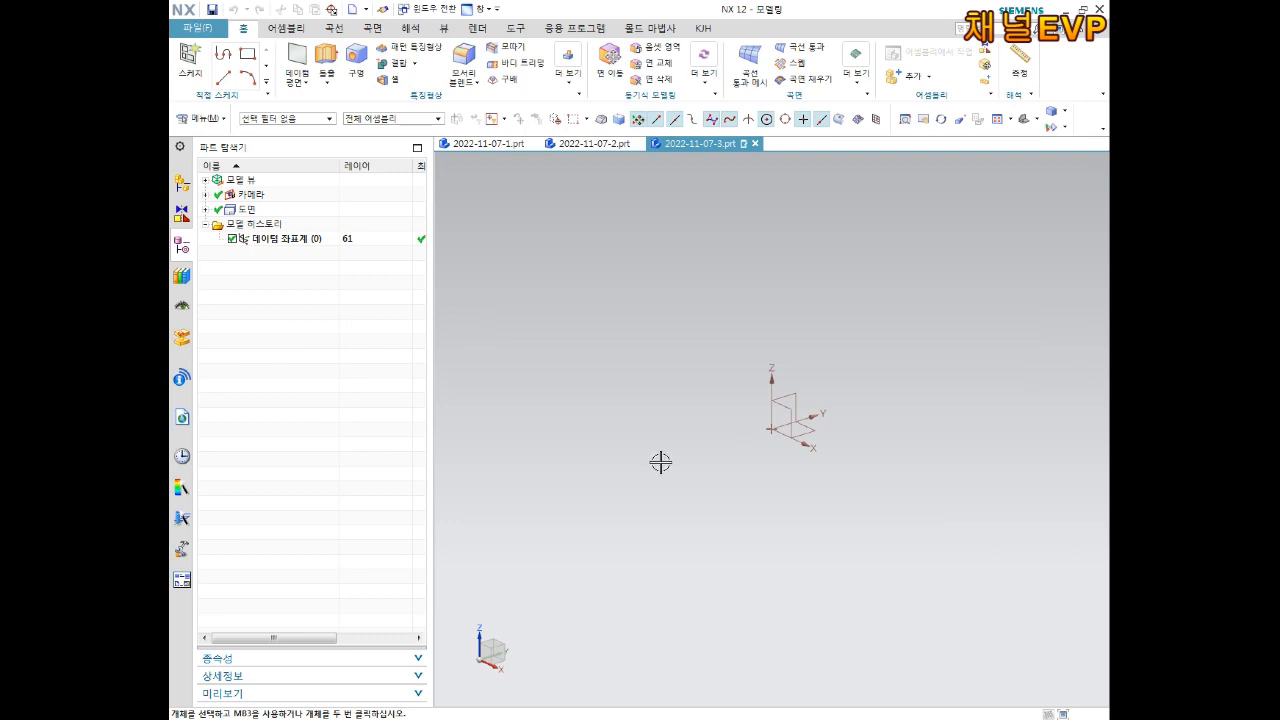
pyautogui.moveTo(741, 422); pyautogui.dragTo(717, 434, button='middle')
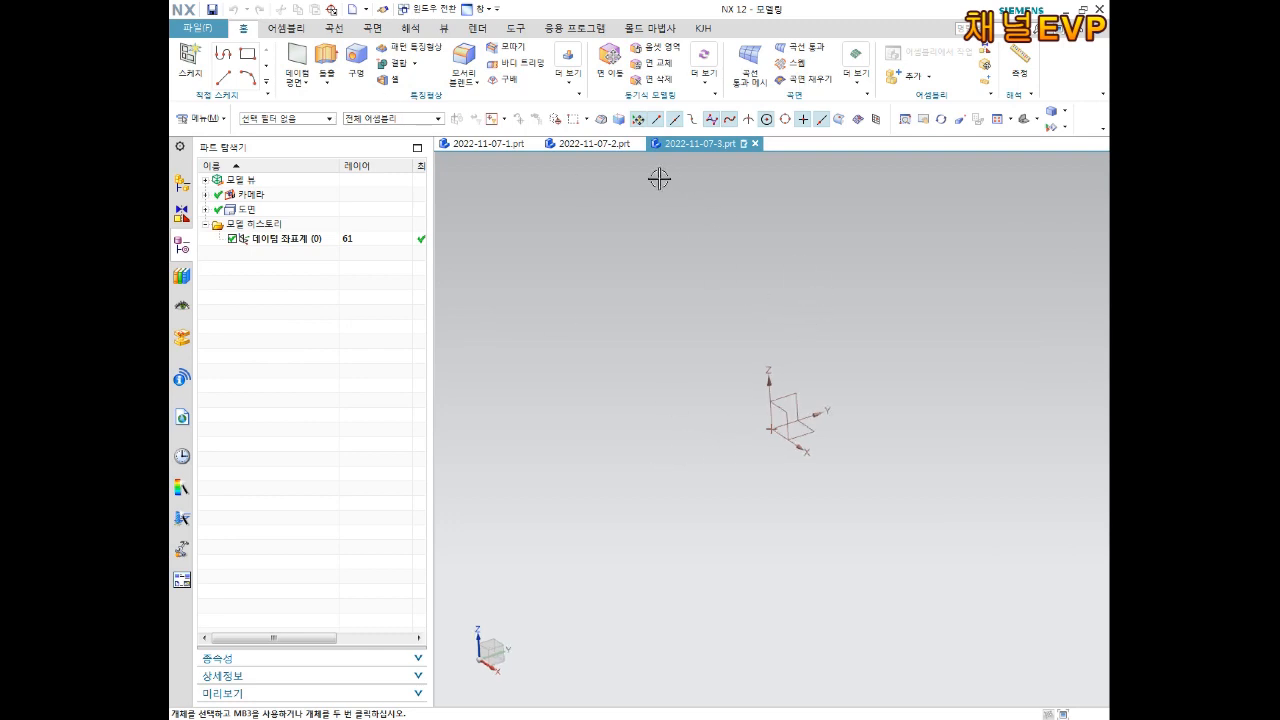
pyautogui.click(575, 145)
pyautogui.moveTo(860, 310); pyautogui.dragTo(812, 342, button='middle')
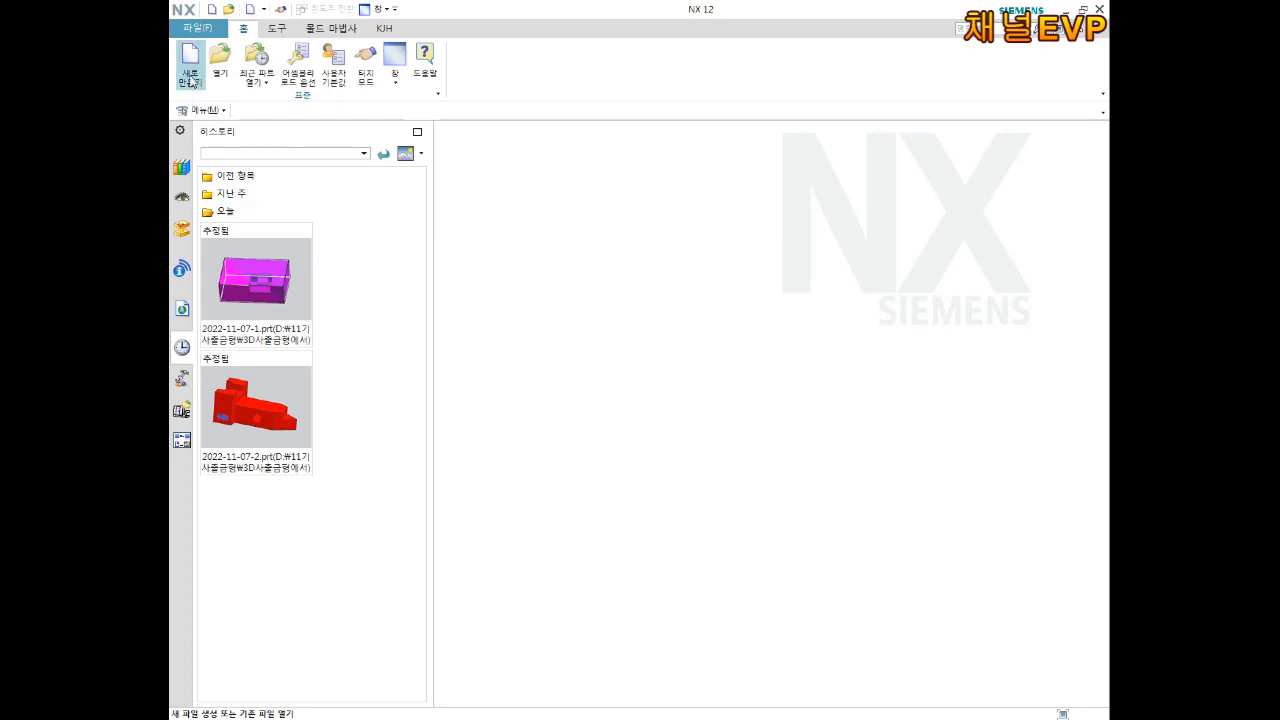
# - Create a new millimetre part from the model template, named 2022-11-07-3.prt
pyautogui.click(190, 60)
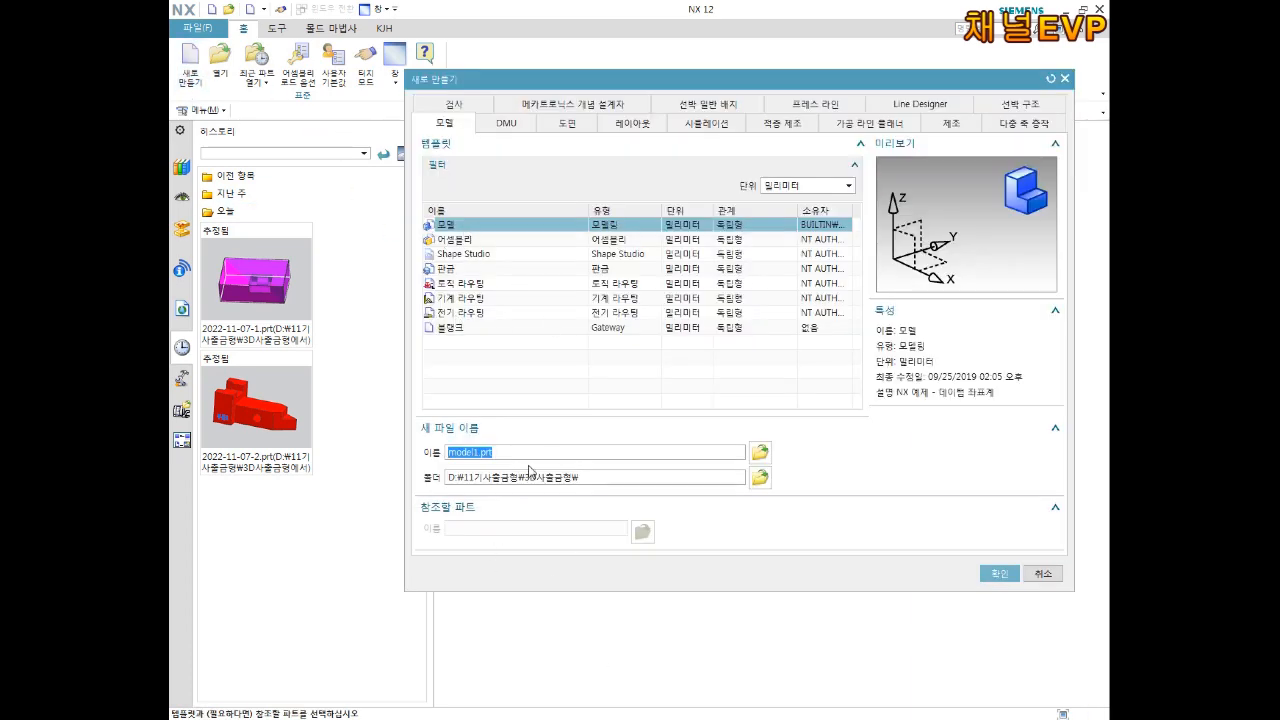
pyautogui.write('2022-11-07-')
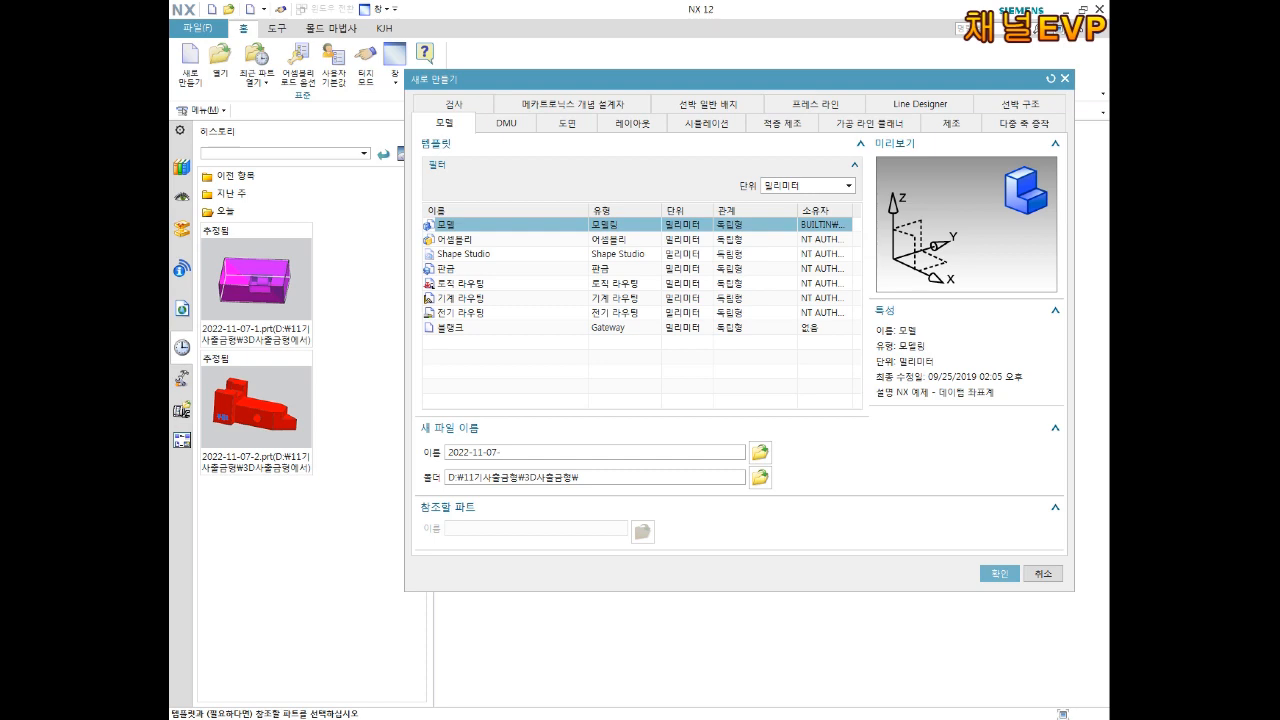
pyautogui.write('3.prt')
pyautogui.press('Return')
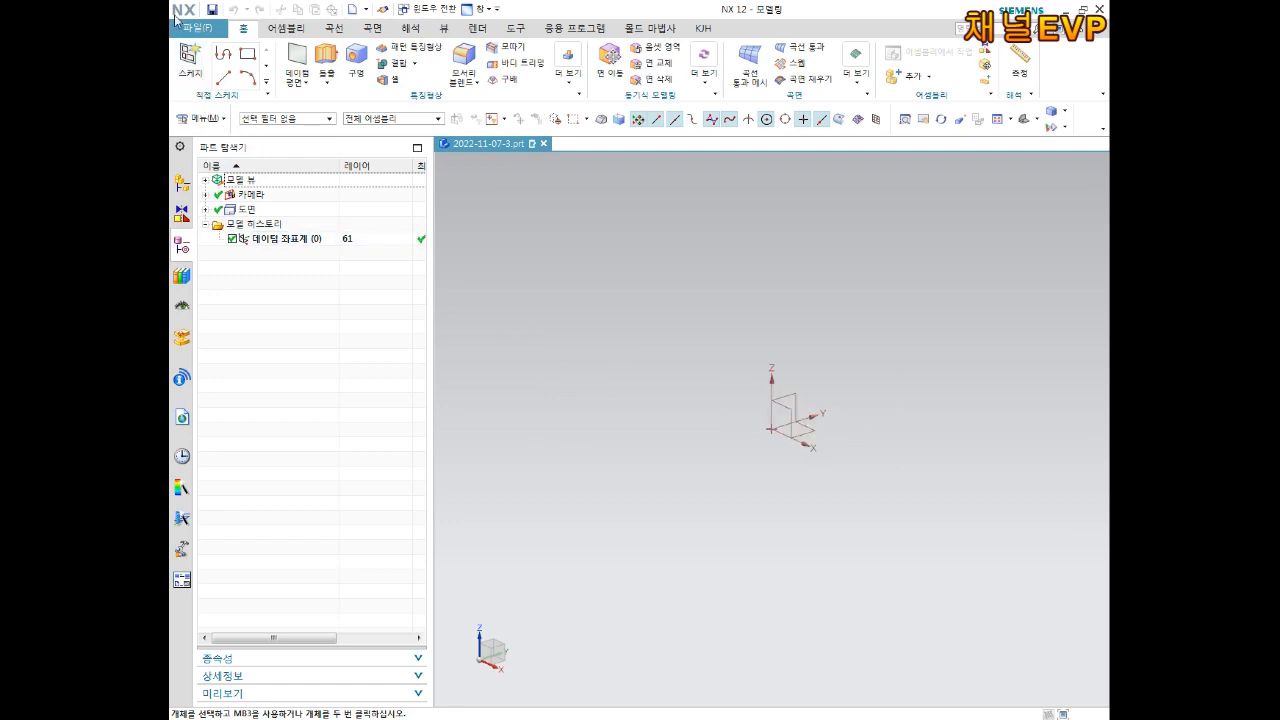
# - Start a sketch on the XY plane and draw a rectangle with its lower-left corner at the origin
pyautogui.click(197, 56)
pyautogui.click(466, 302)
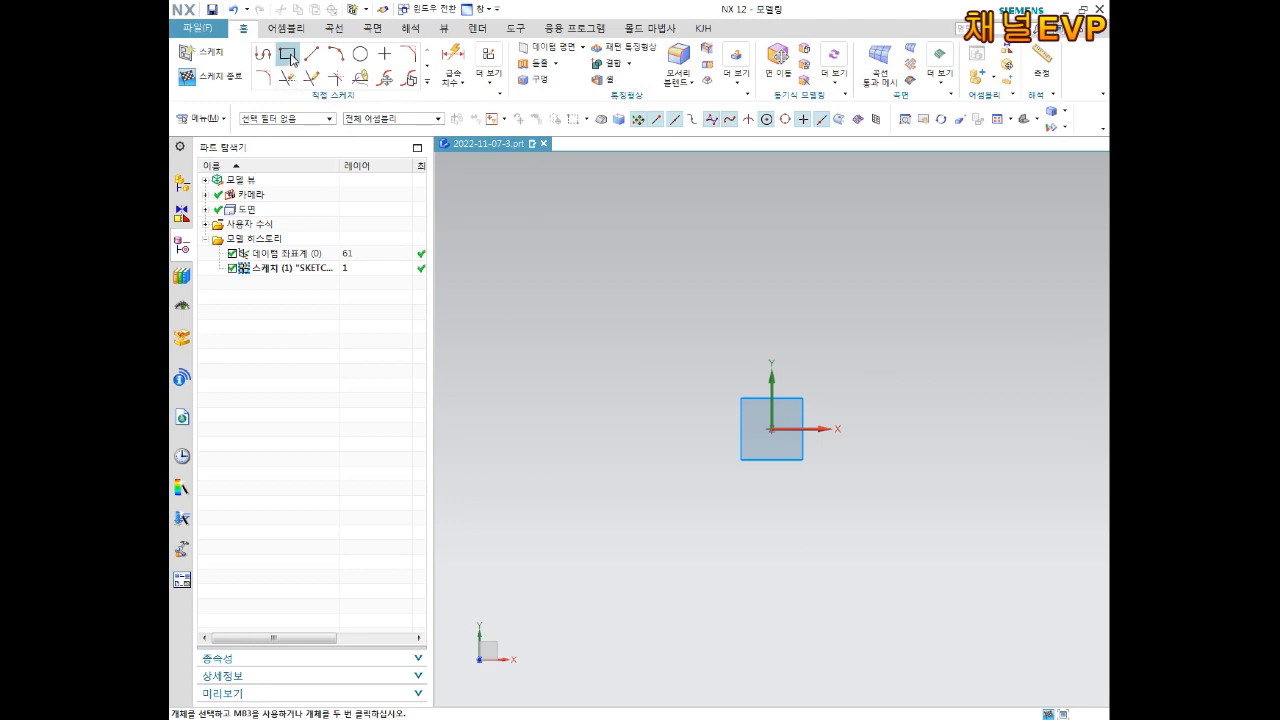
pyautogui.click(287, 54)
pyautogui.click(771, 421)
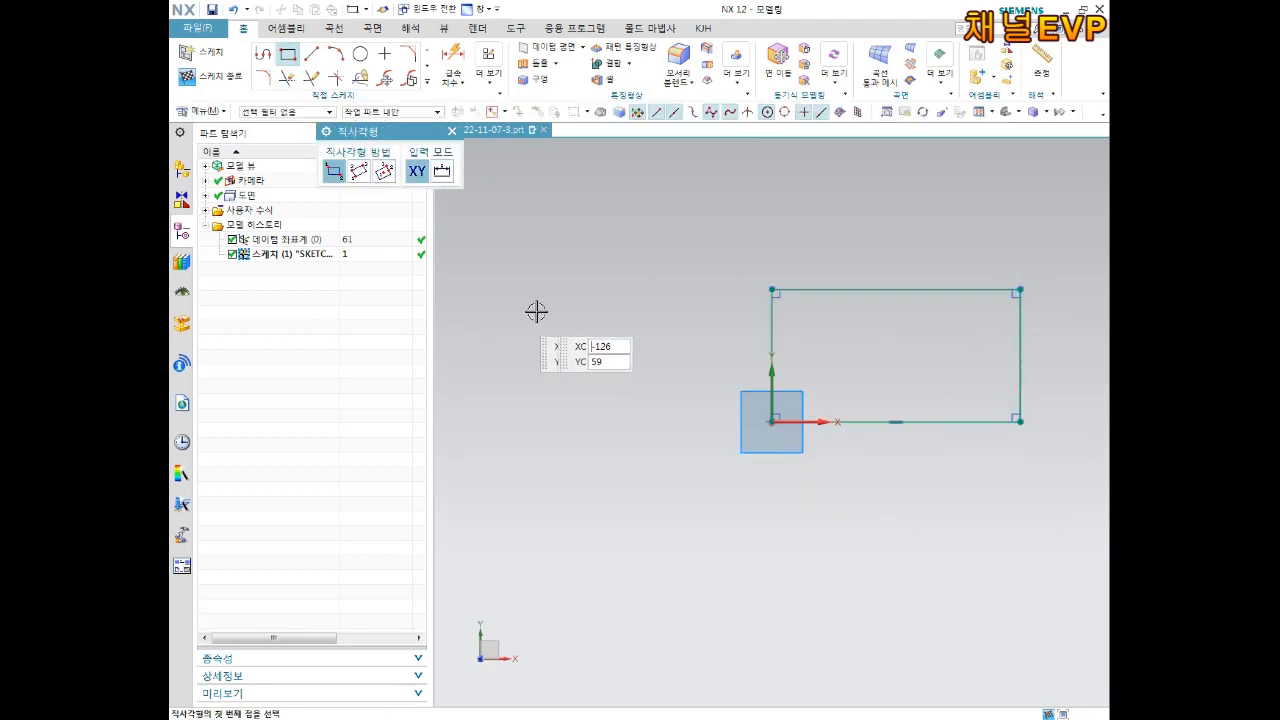
pyautogui.press('Escape')
# - Dimension the rectangle 150 mm wide and 100 mm high, and finish the sketch
pyautogui.press('d')
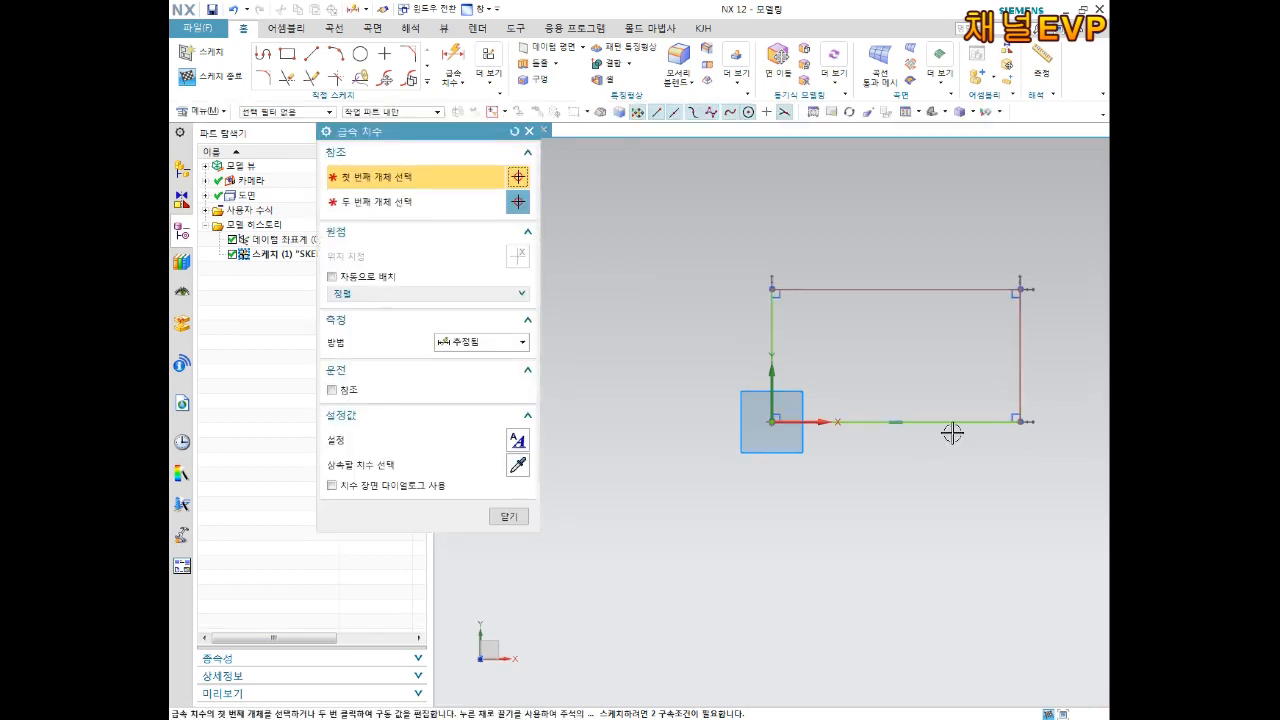
pyautogui.click(945, 485)
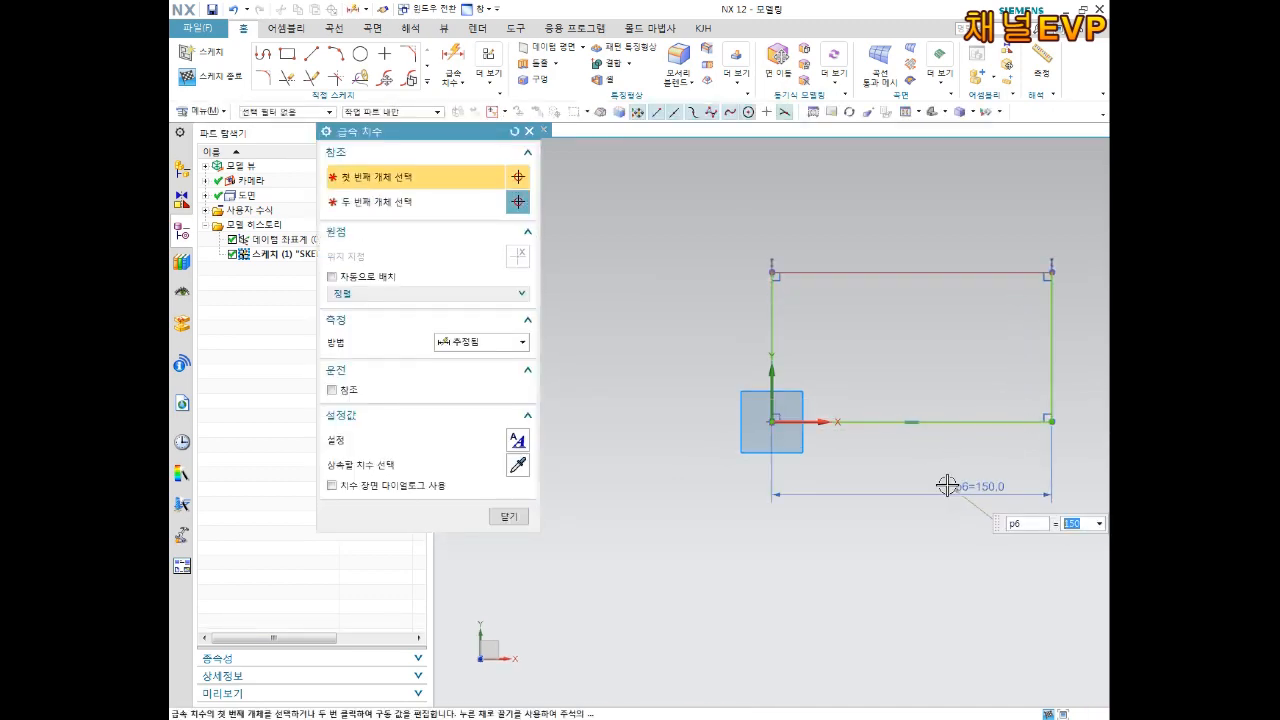
pyautogui.scroll(3, 938, 326)
pyautogui.keyDown('shift'); pyautogui.moveTo(877, 357); pyautogui.dragTo(717, 354, button='middle'); pyautogui.keyUp('shift')
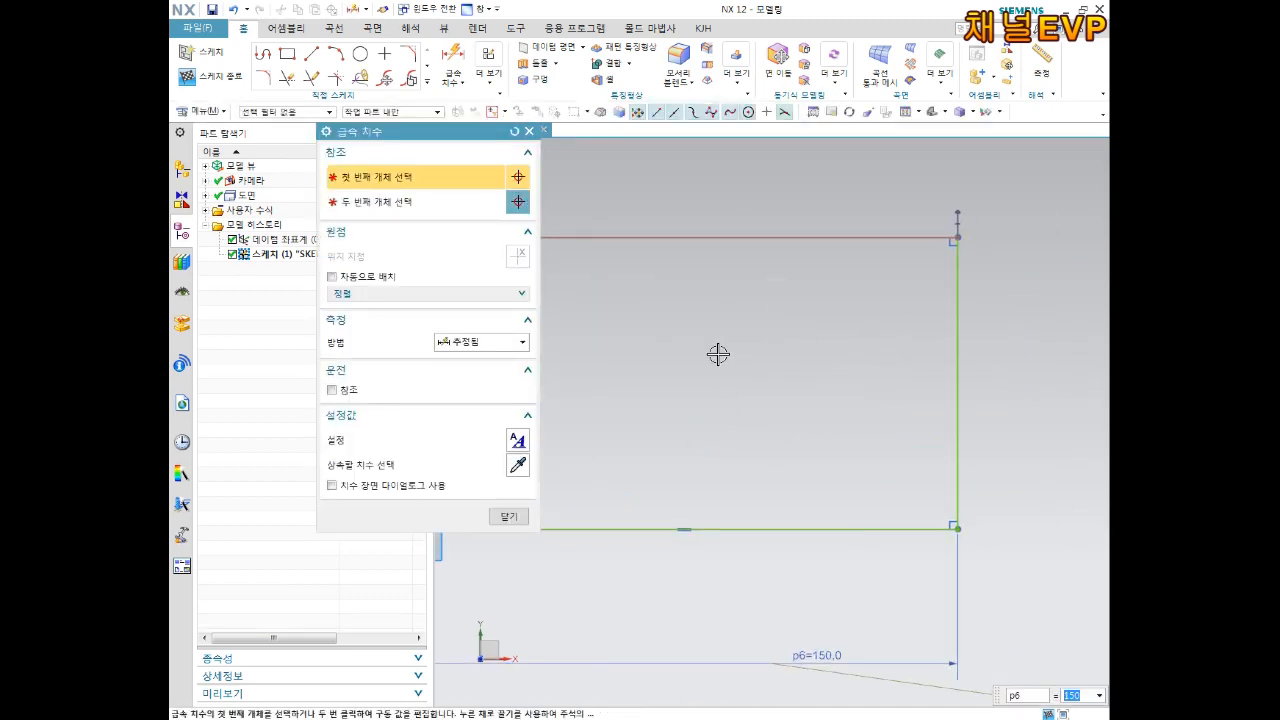
pyautogui.scroll(-3, 757, 361)
pyautogui.click(857, 340)
pyautogui.click(925, 342)
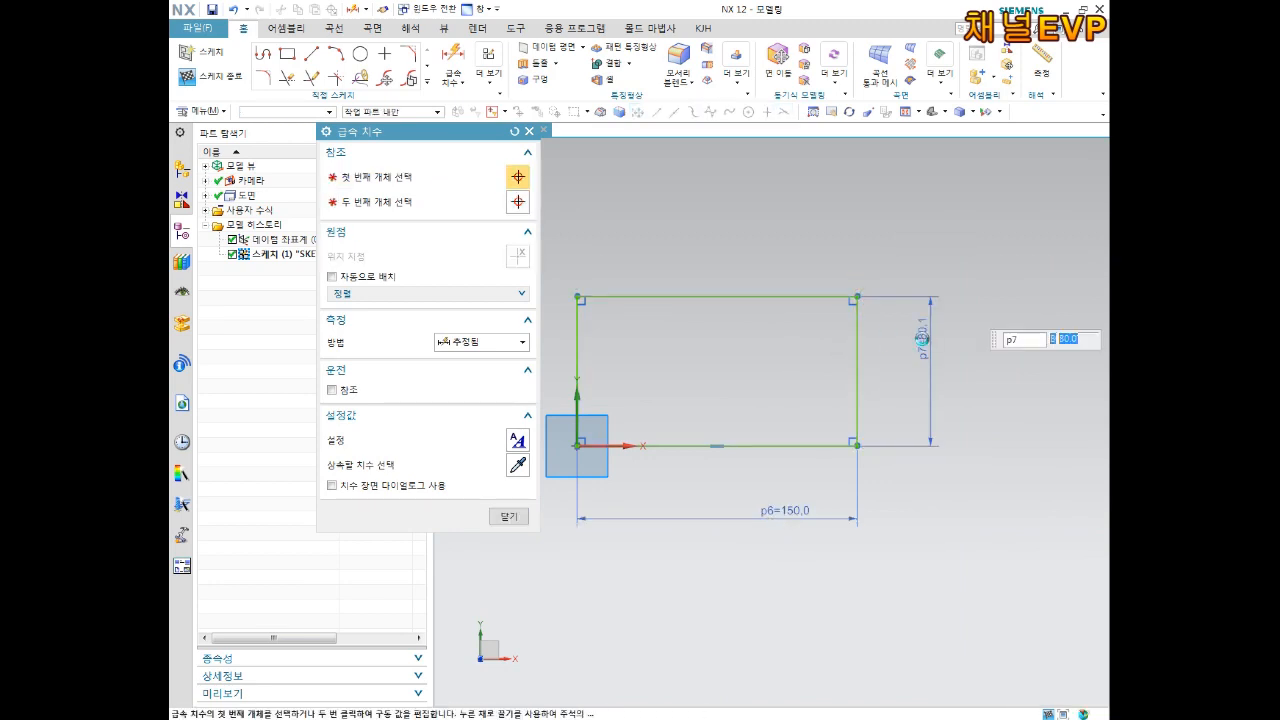
pyautogui.write('100')
pyautogui.press('Return')
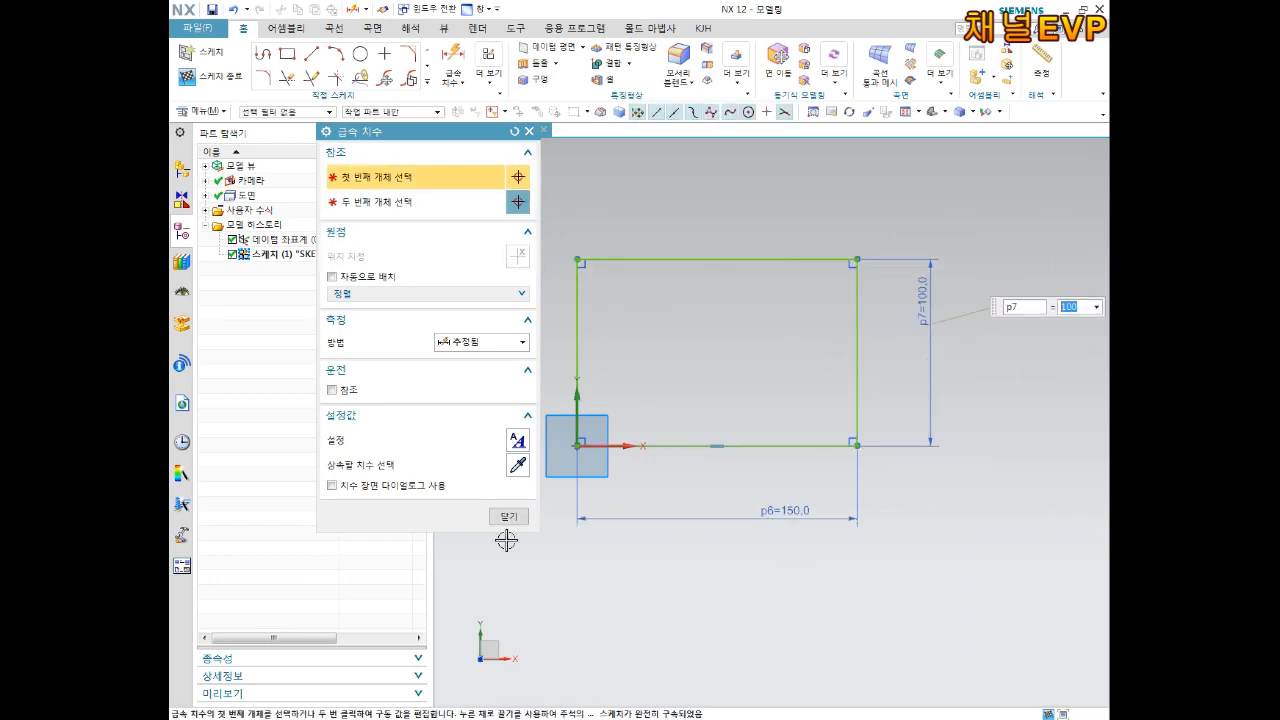
pyautogui.click(509, 516)
pyautogui.click(229, 80)
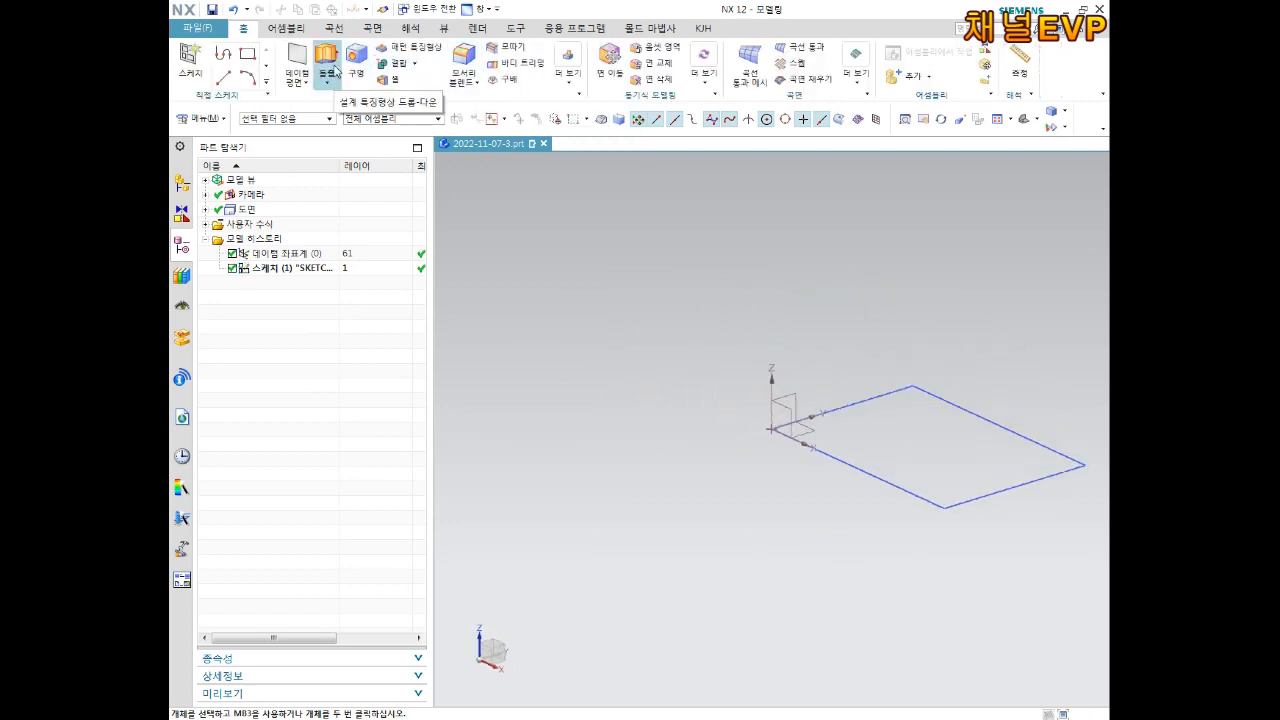
# - Extrude the rectangle sketch into a plate with a start distance of 20 mm and an end distance of 0 mm
pyautogui.click(327, 62)
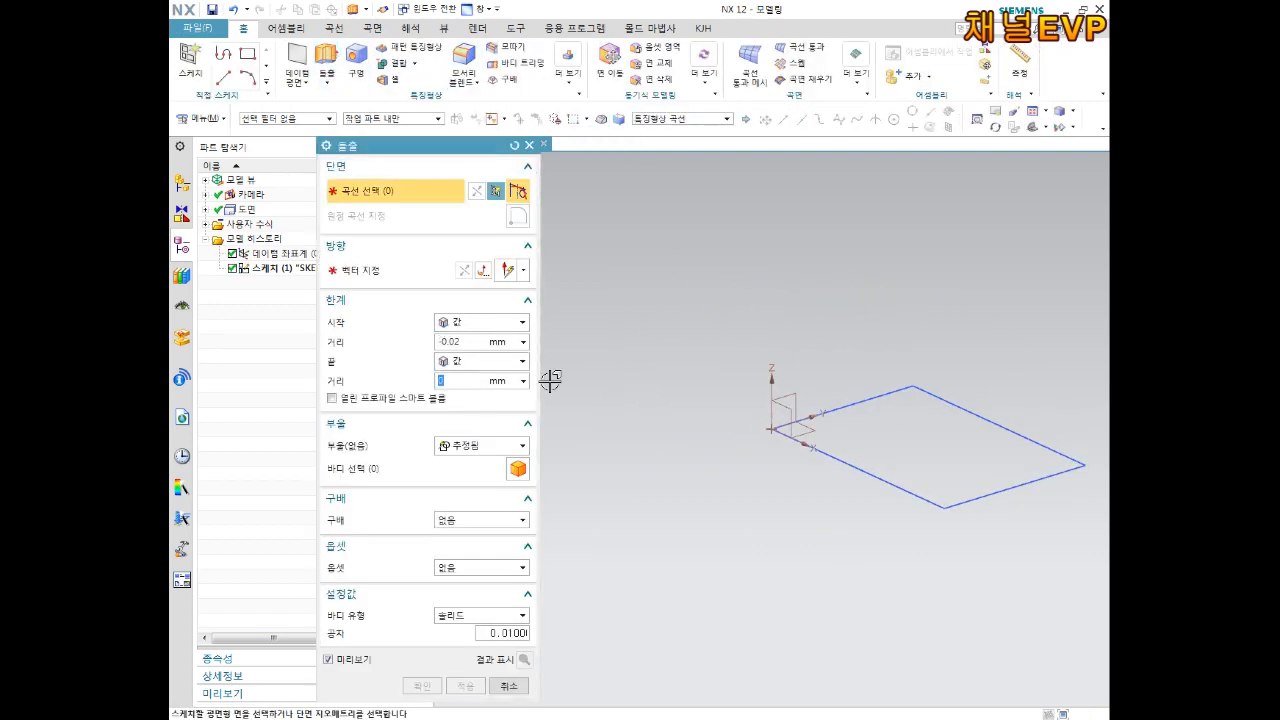
pyautogui.click(840, 407)
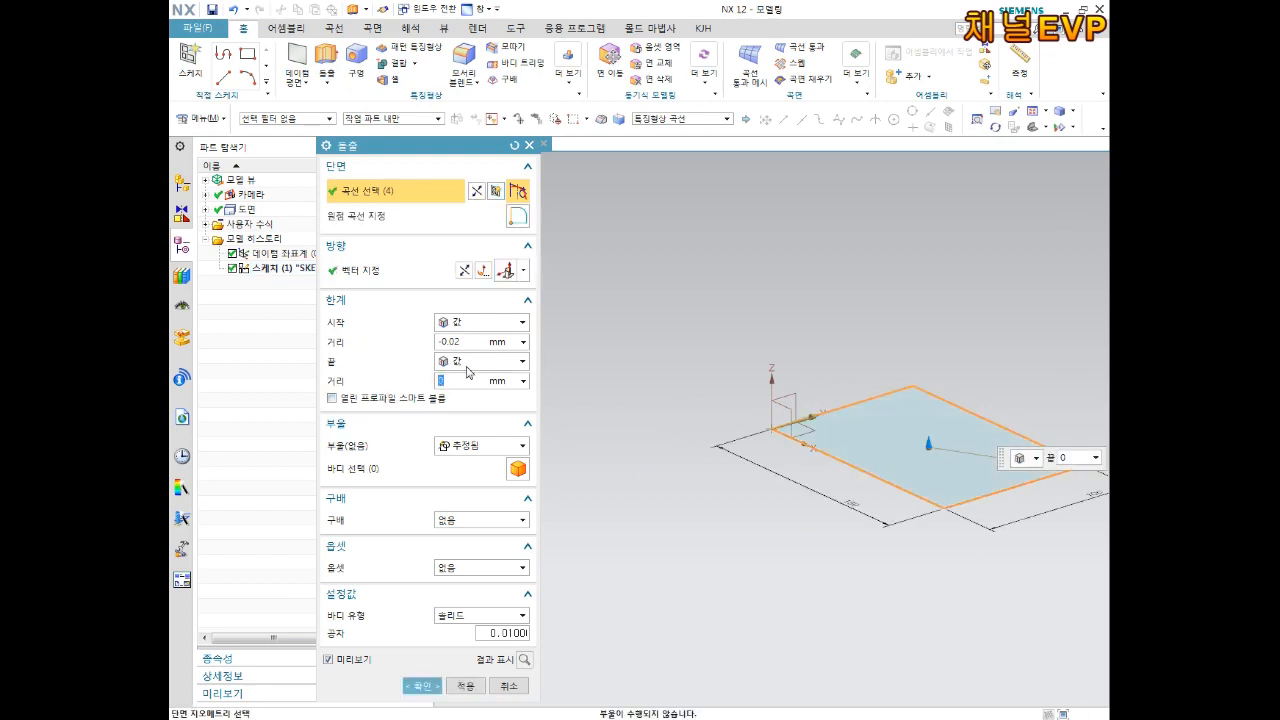
pyautogui.click(448, 342)
pyautogui.write('20')
pyautogui.press('Return')
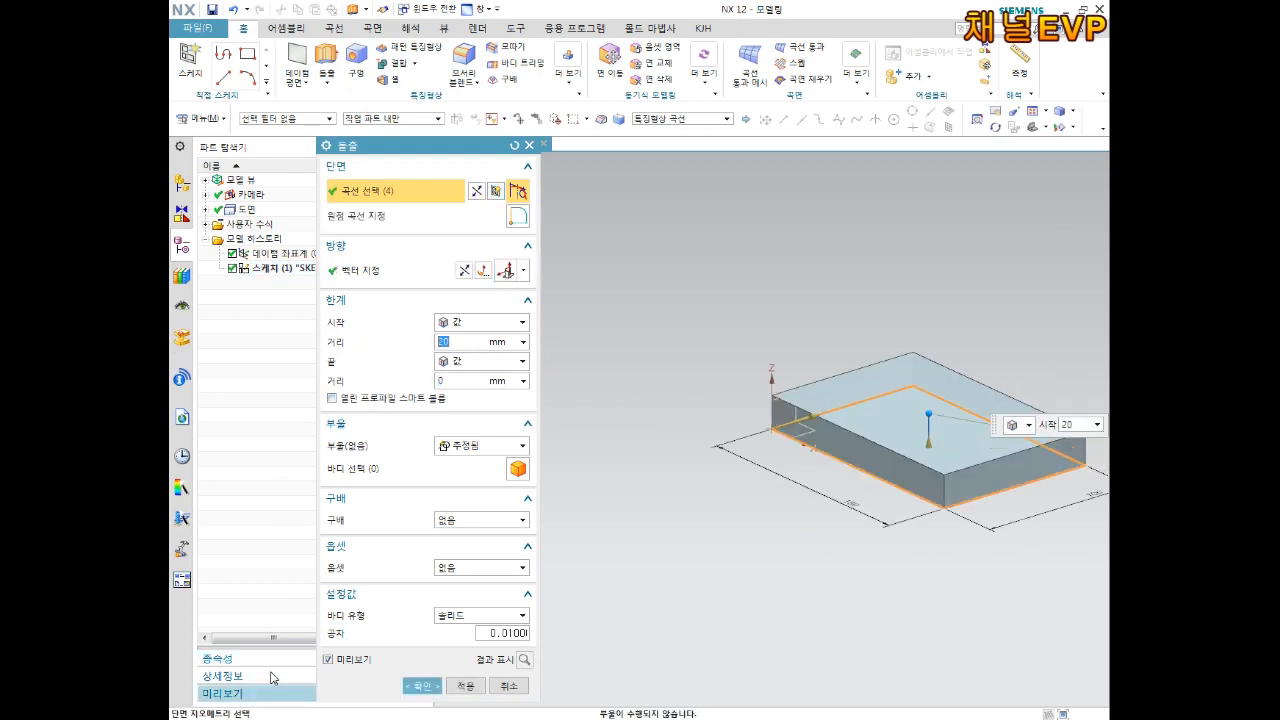
pyautogui.click(420, 686)
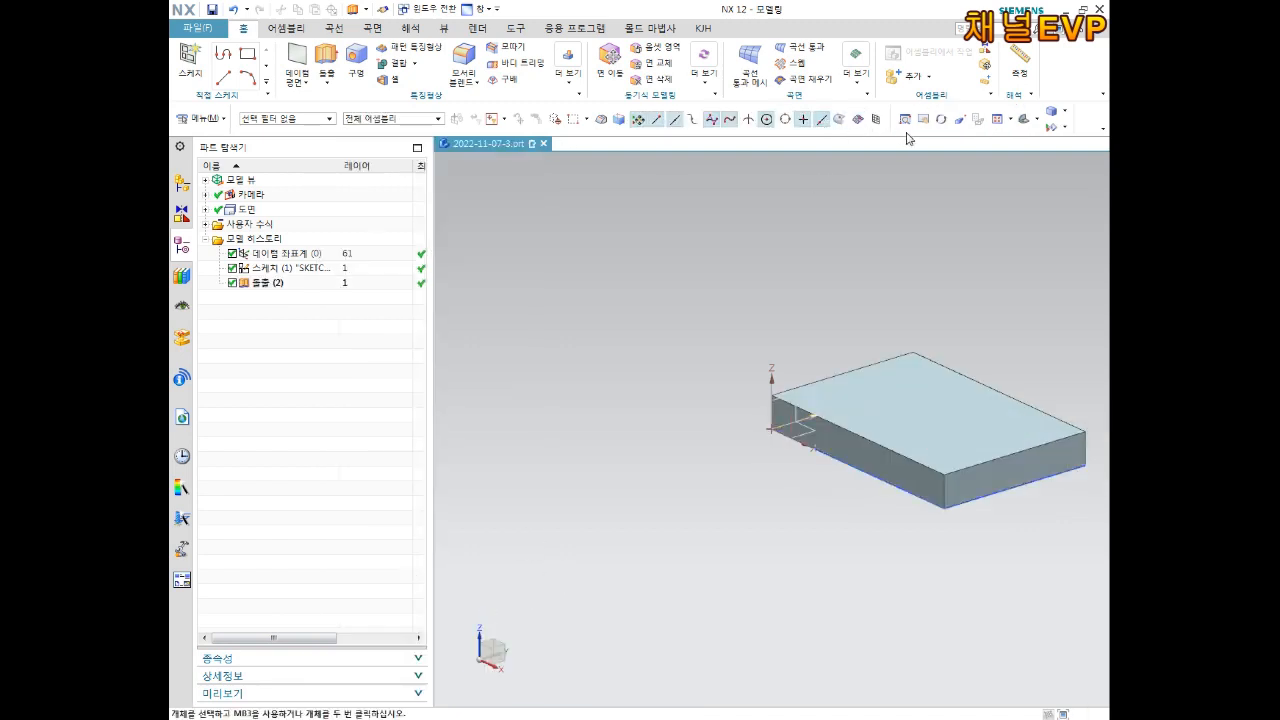
# - Begin a Hole feature and place its sketch point on the plate's top face, about 36 mm from the left edge near the rear corner
pyautogui.click(1026, 119)
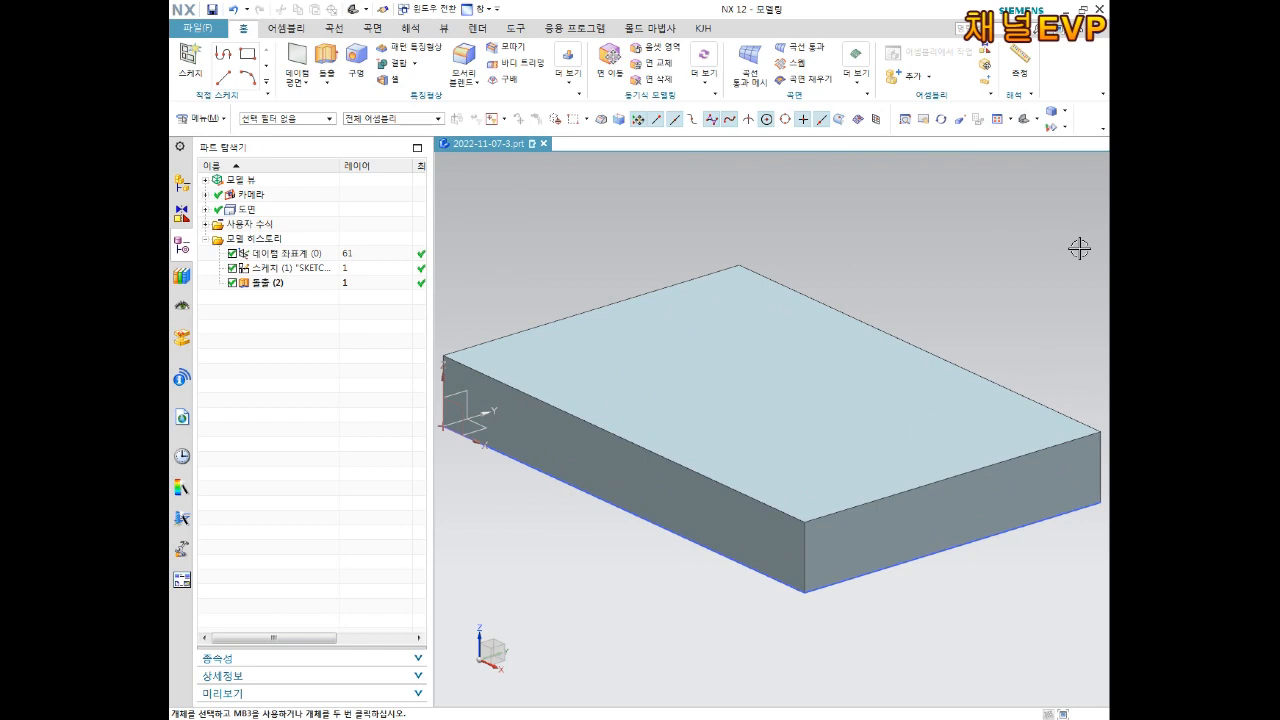
pyautogui.moveTo(851, 346); pyautogui.dragTo(874, 334, button='middle')
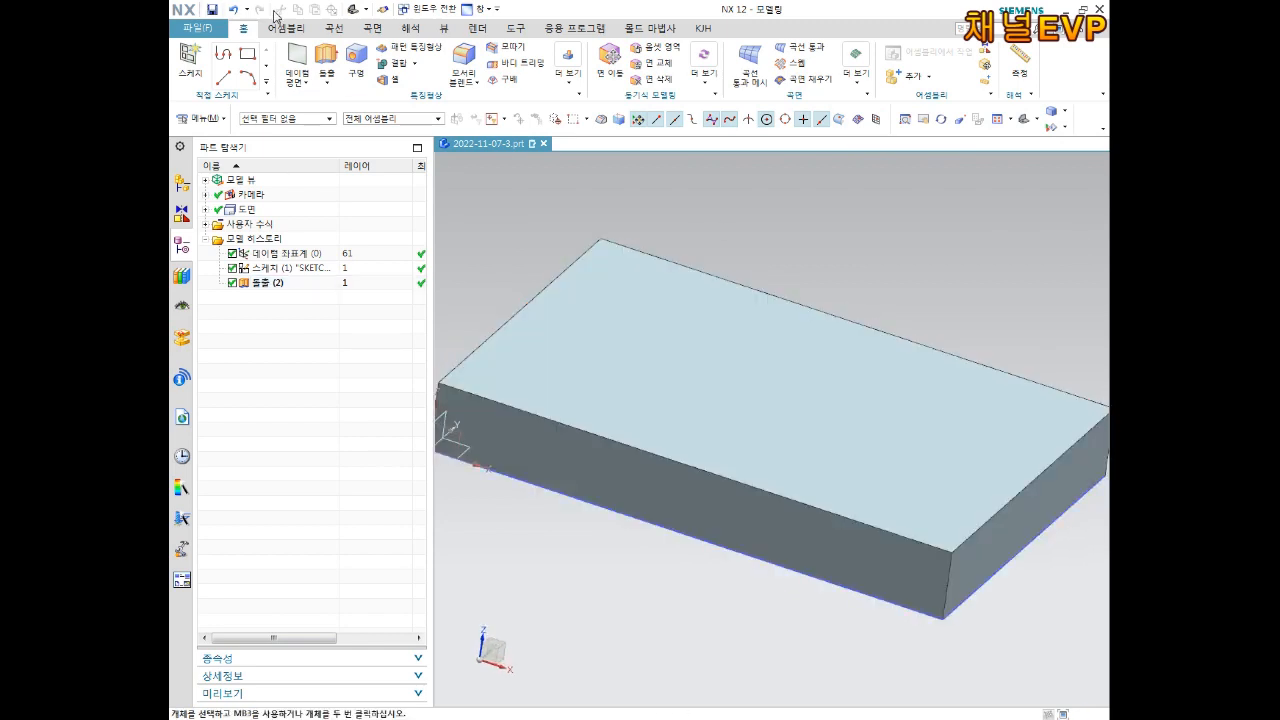
pyautogui.click(357, 66)
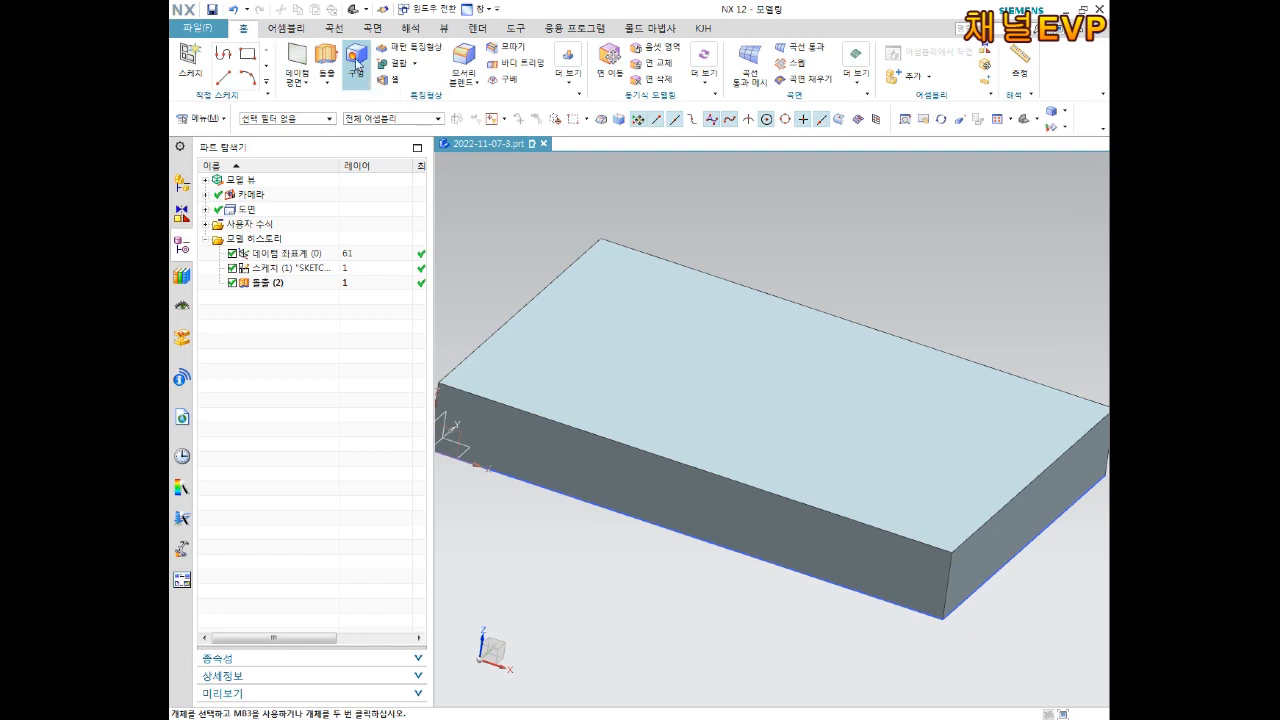
pyautogui.click(357, 63)
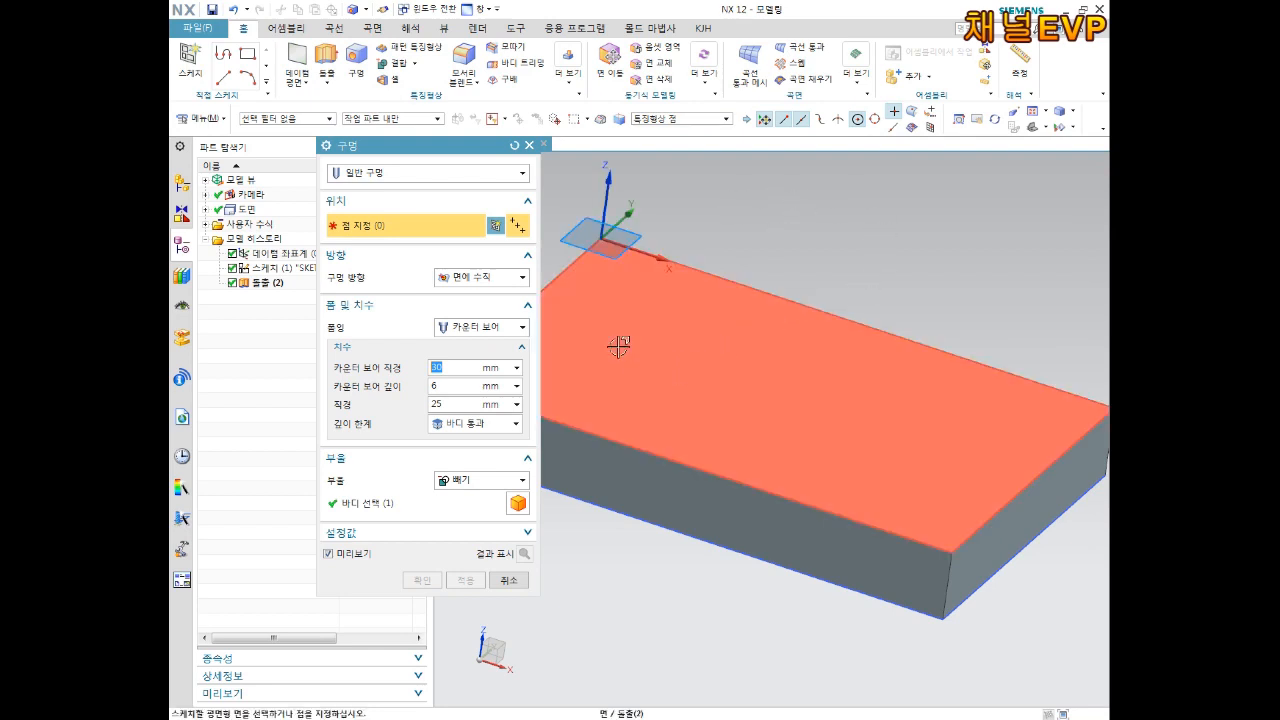
pyautogui.click(671, 325)
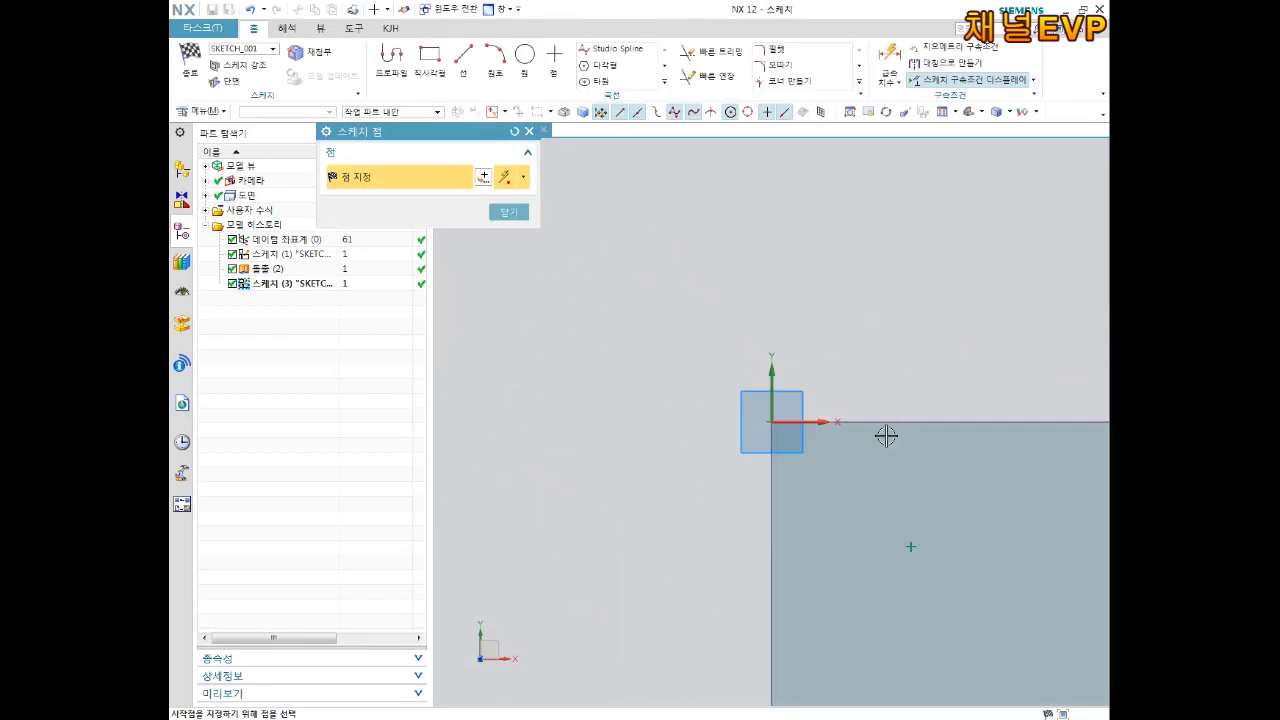
# - Dimension the hole point 20 mm from the plate's upper edge in the sketch
pyautogui.scroll(-3, 886, 436)
pyautogui.keyDown('shift'); pyautogui.moveTo(968, 411); pyautogui.dragTo(700, 388, button='middle'); pyautogui.keyUp('shift')
pyautogui.scroll(2, 645, 489)
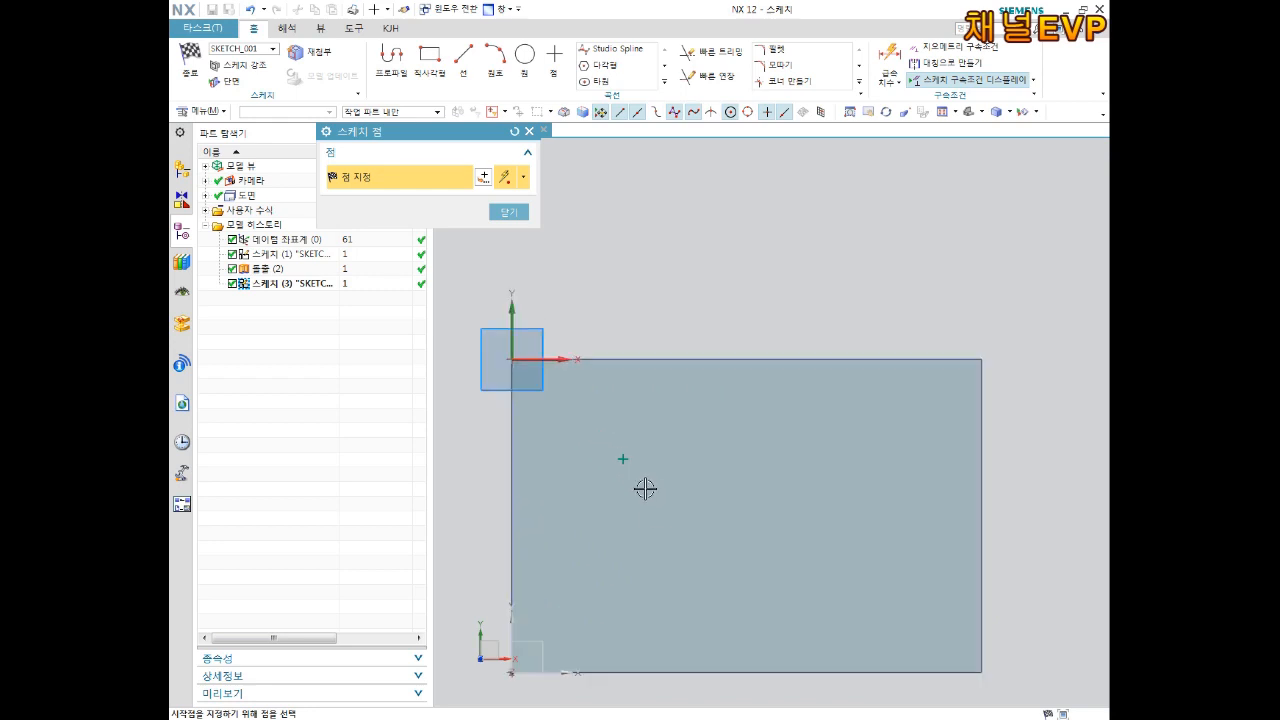
pyautogui.keyDown('shift'); pyautogui.moveTo(681, 469); pyautogui.dragTo(713, 428, button='middle'); pyautogui.keyUp('shift')
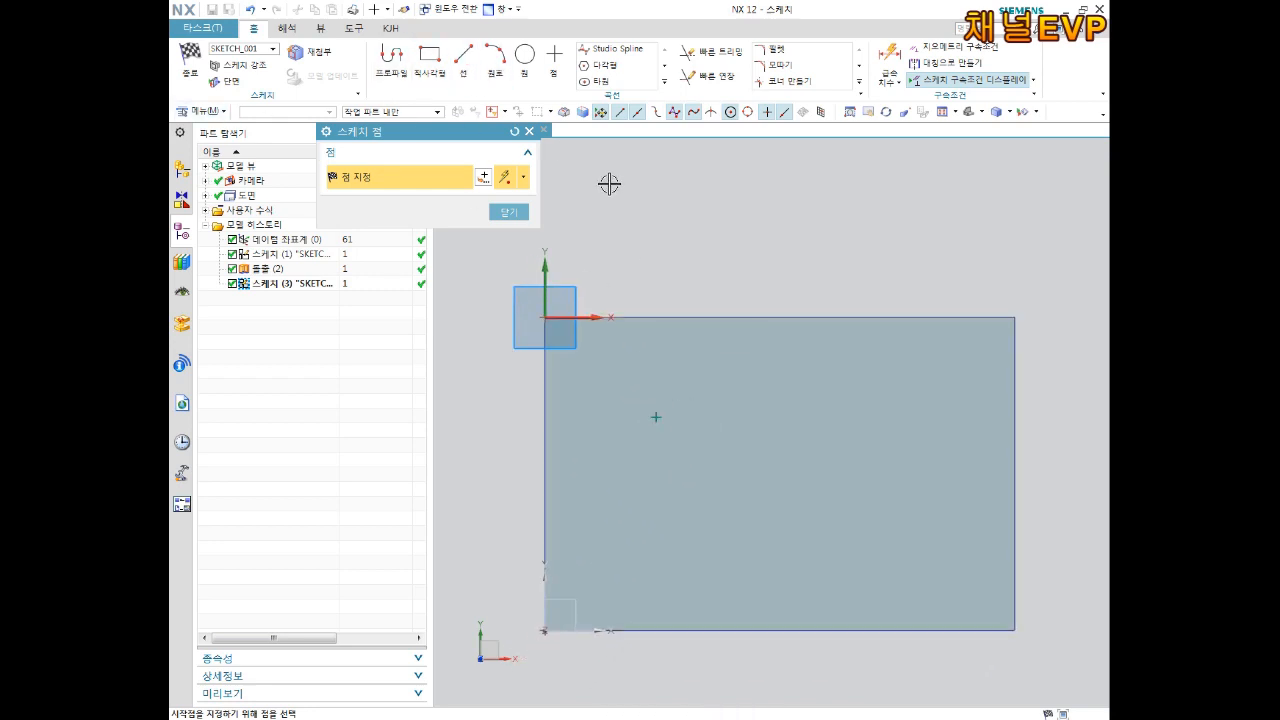
pyautogui.press('d')
pyautogui.click(674, 317)
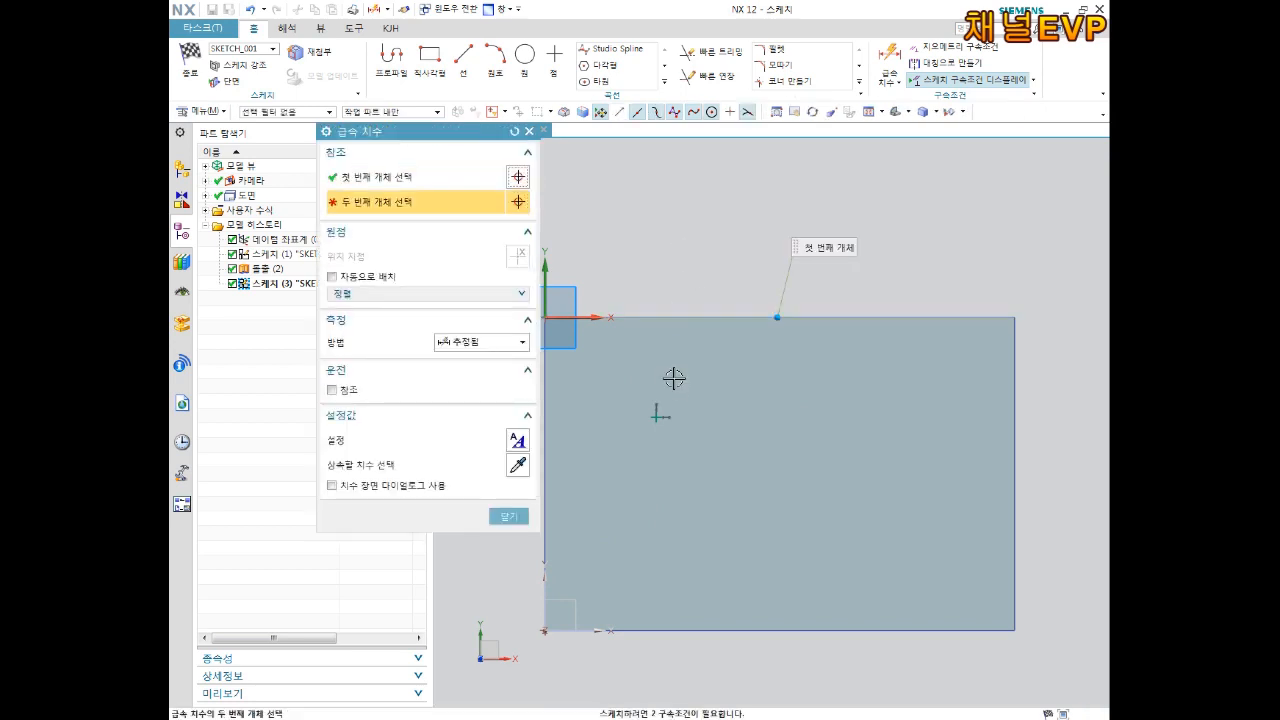
pyautogui.click(659, 415)
pyautogui.click(691, 357)
pyautogui.write('20')
pyautogui.press('Return')
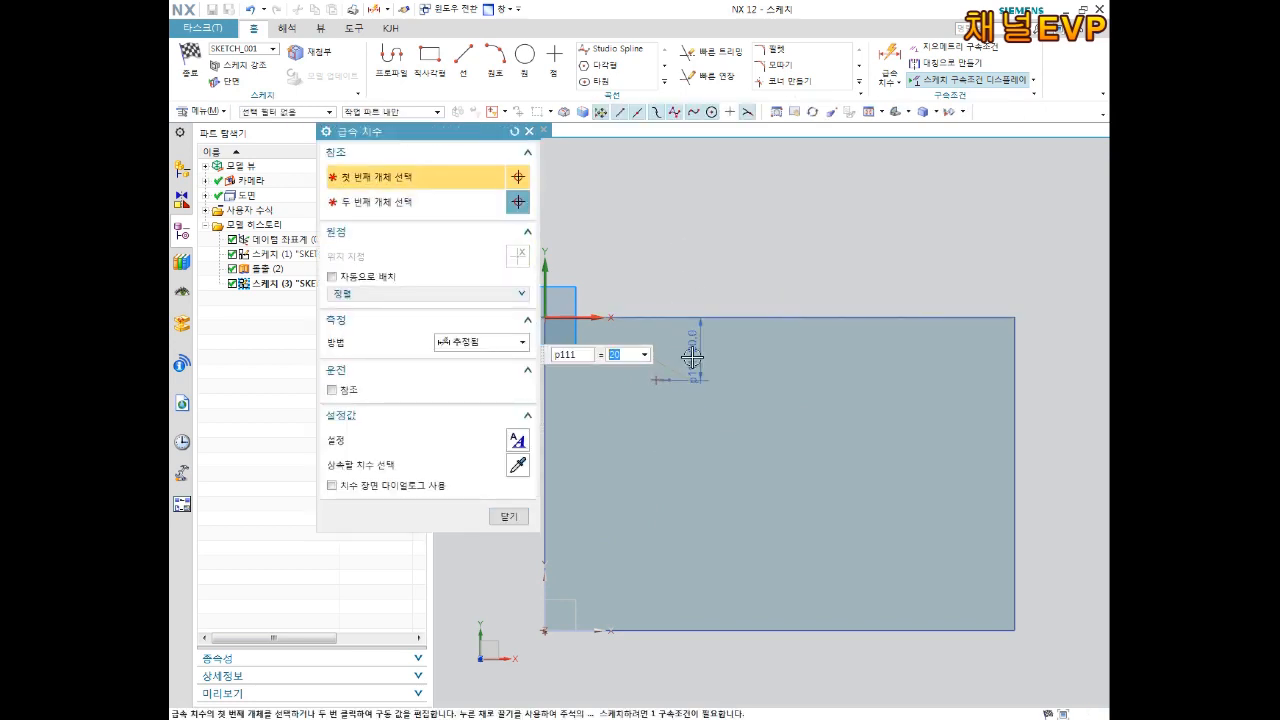
# - Dimension the hole point 20 mm from the plate's left edge and finish the point sketch
pyautogui.click(600, 405)
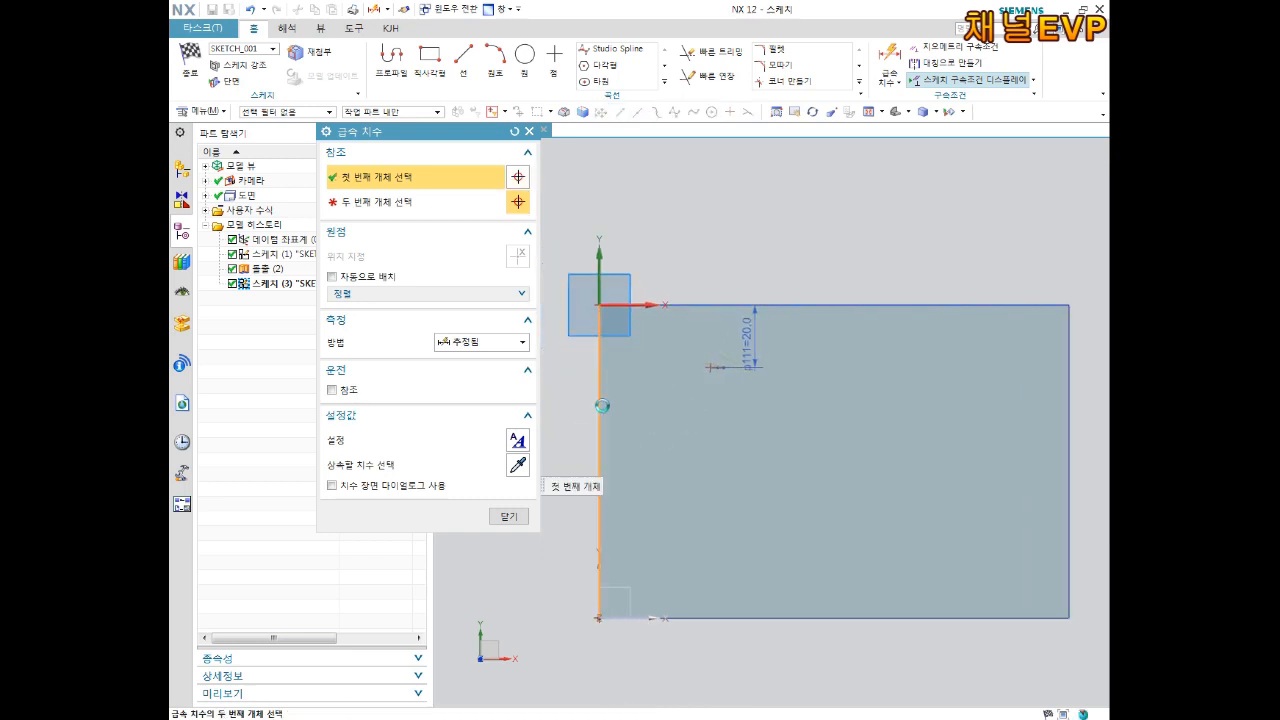
pyautogui.click(711, 367)
pyautogui.click(691, 421)
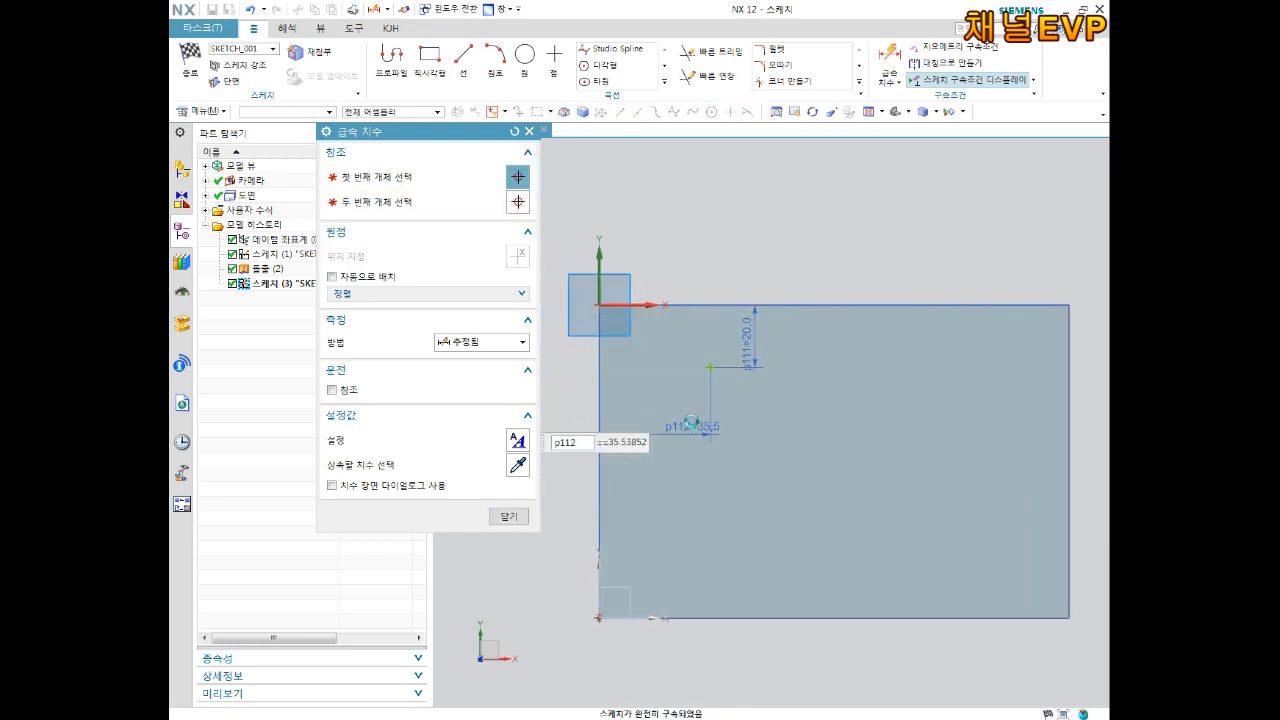
pyautogui.write('20')
pyautogui.press('Return')
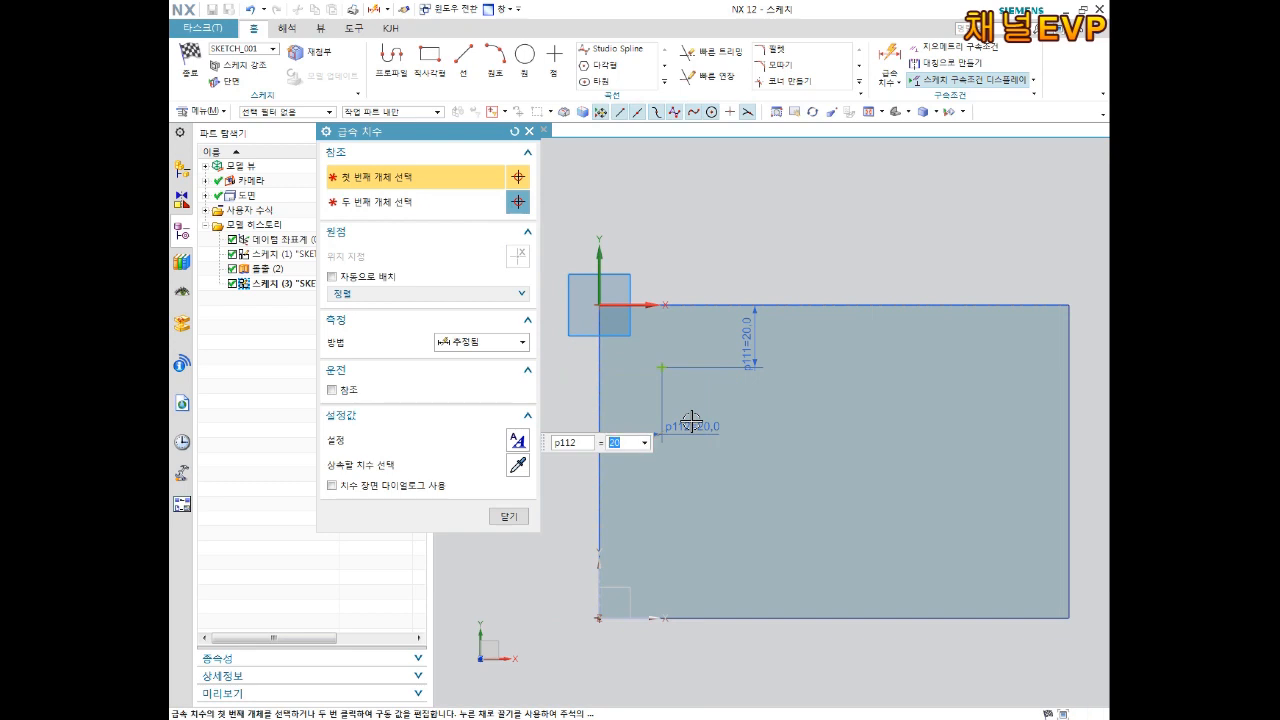
pyautogui.scroll(2, 685, 362)
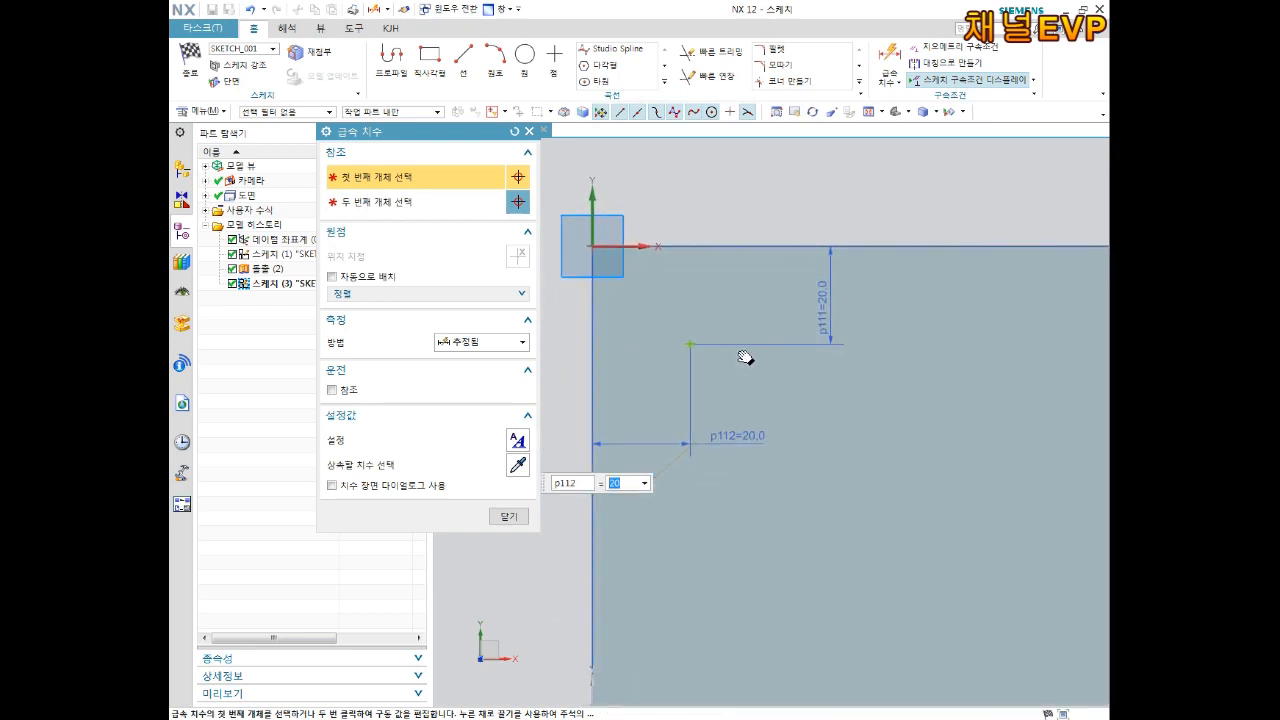
pyautogui.click(524, 514)
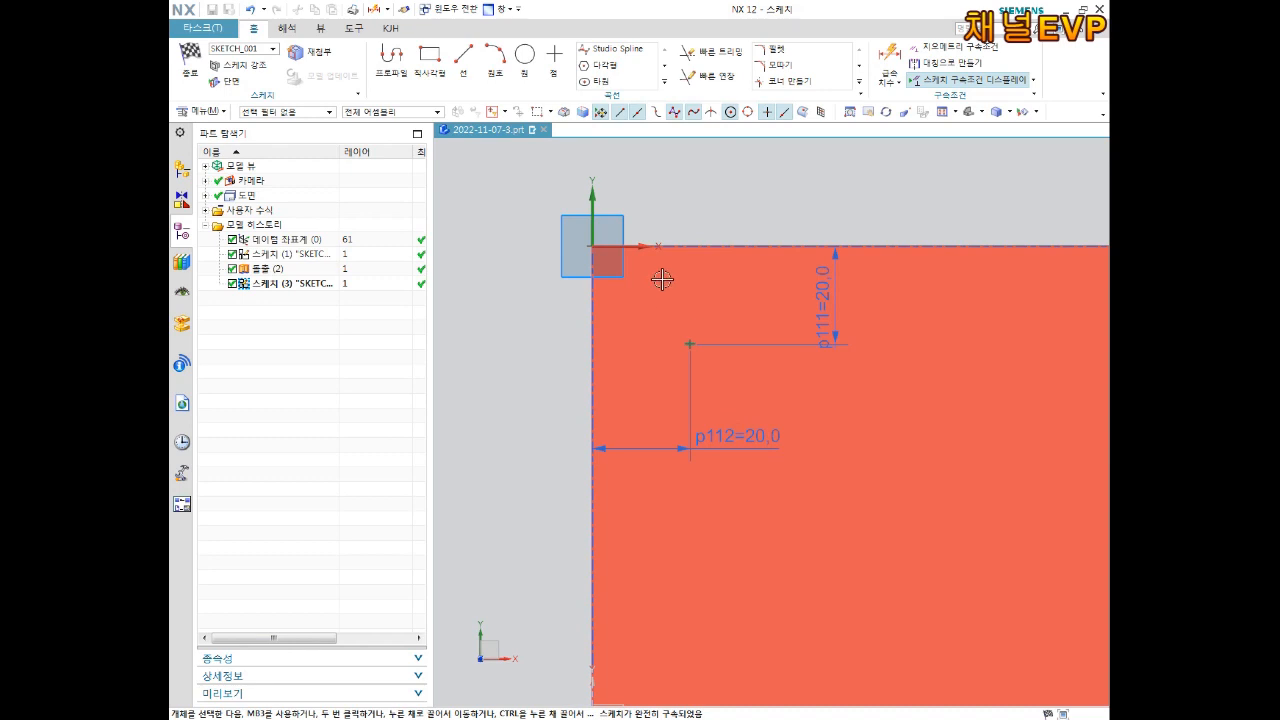
pyautogui.click(191, 76)
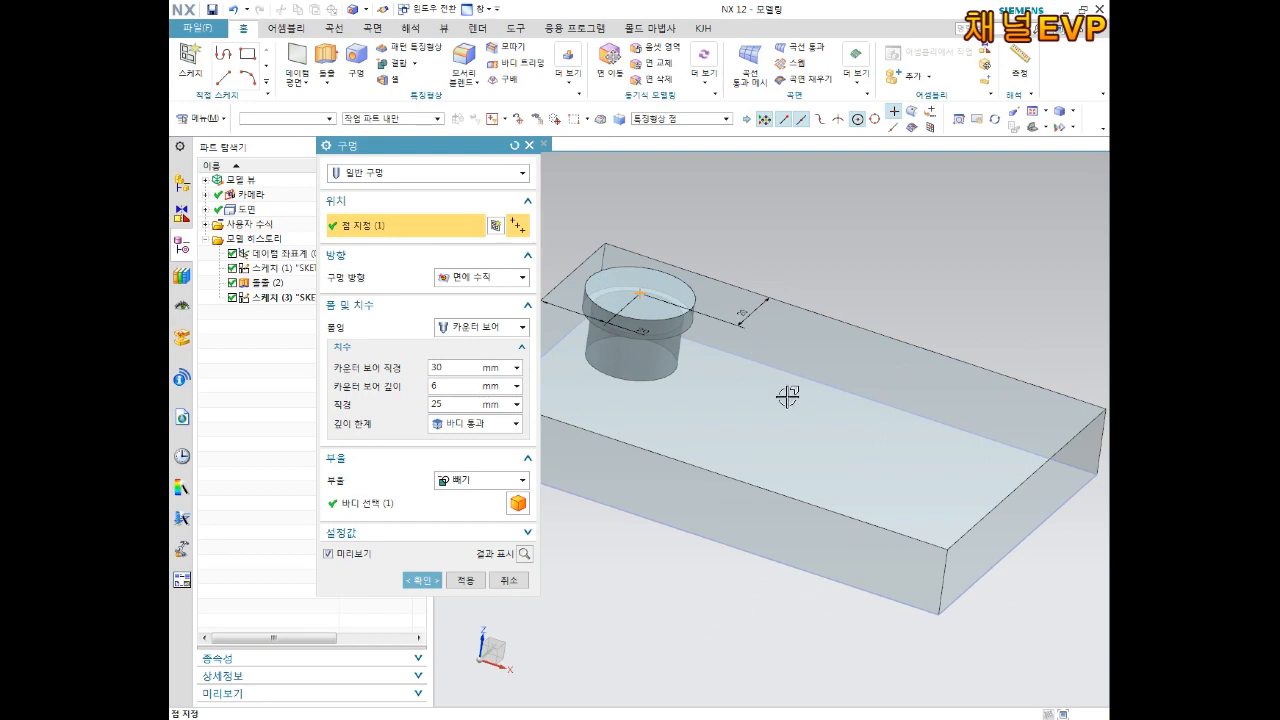
# - Preview the Drill Size Hole and Threaded Hole types on the hole point and return the type to General Hole
pyautogui.moveTo(755, 384); pyautogui.dragTo(817, 406, button='middle')
pyautogui.moveTo(405, 150); pyautogui.dragTo(337, 193)
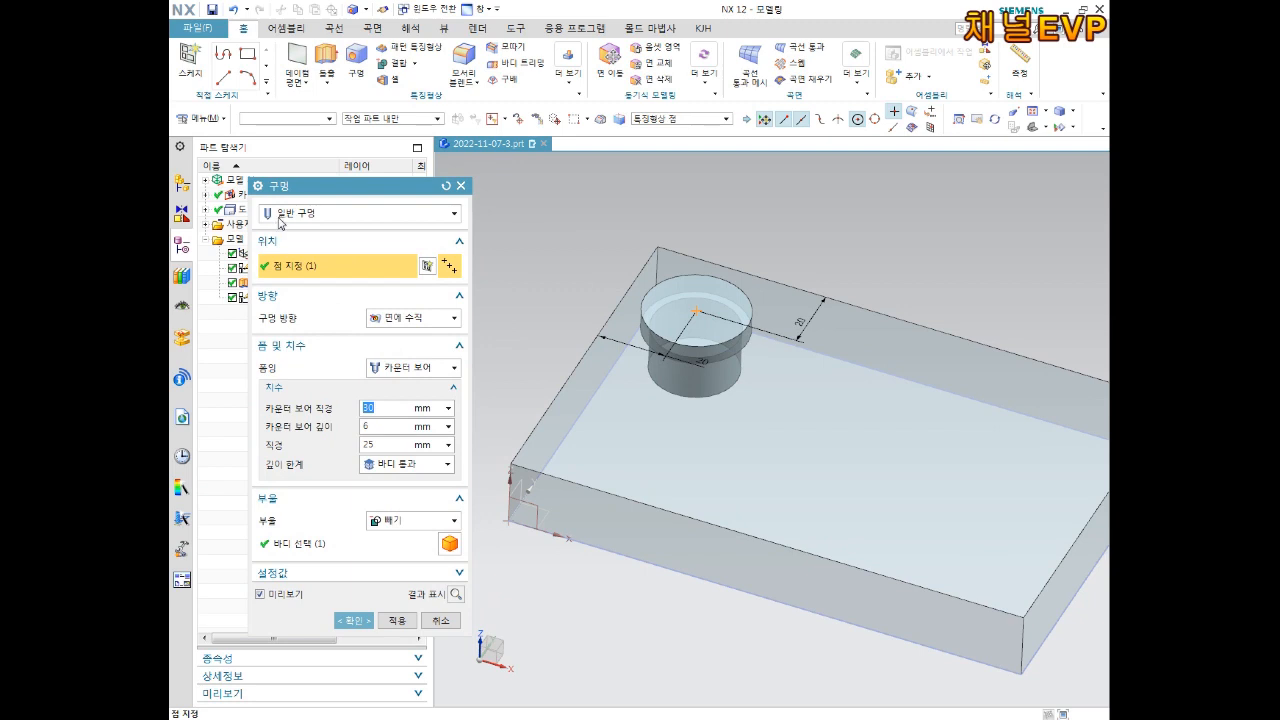
pyautogui.click(352, 214)
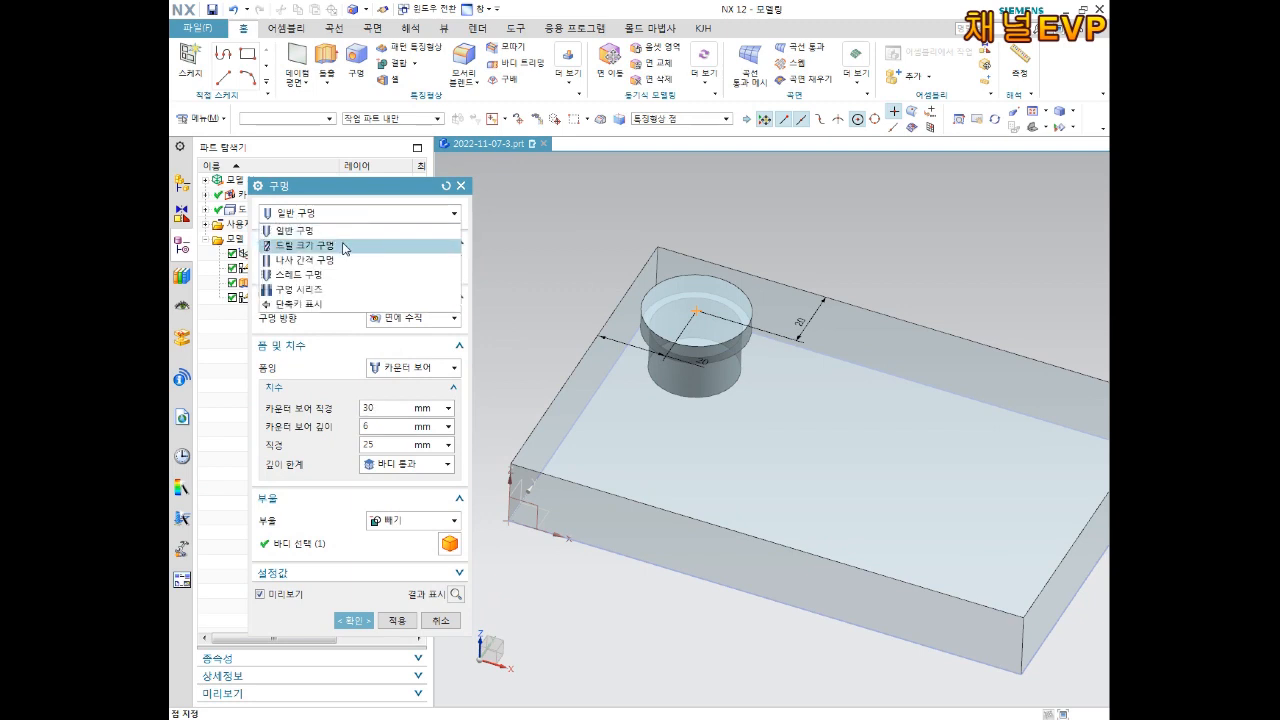
pyautogui.click(345, 246)
pyautogui.click(333, 166)
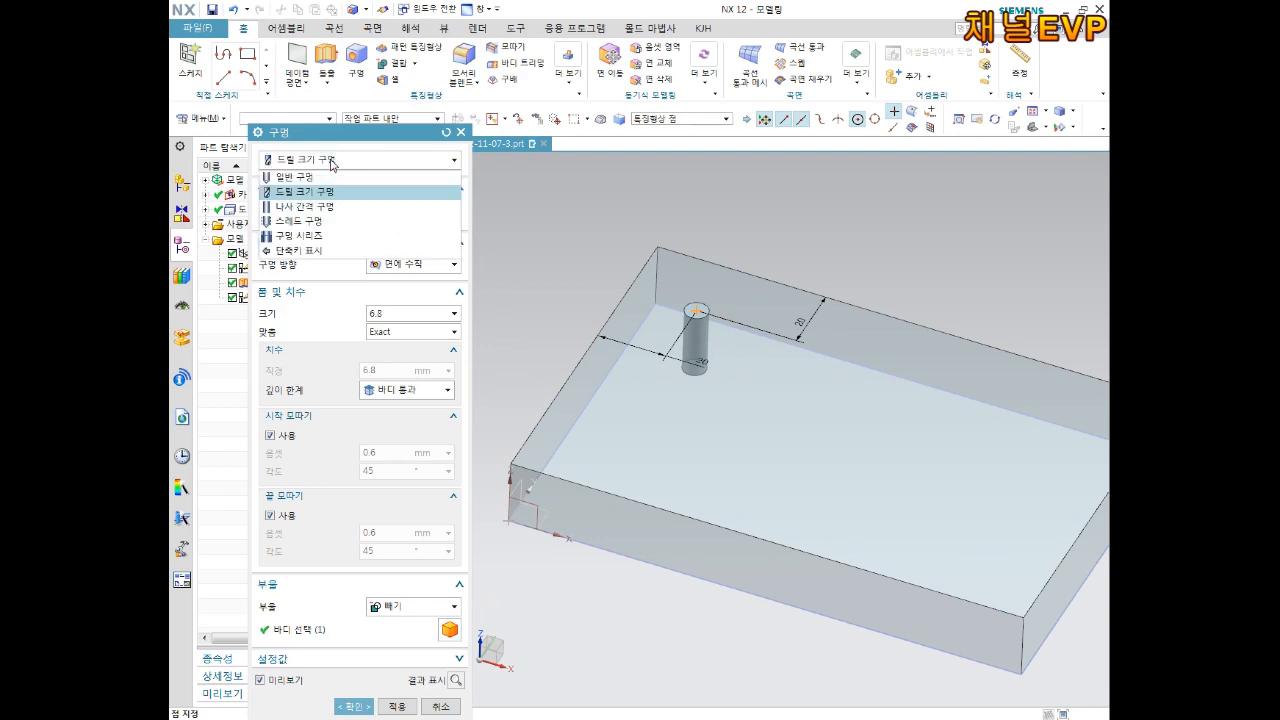
pyautogui.click(320, 222)
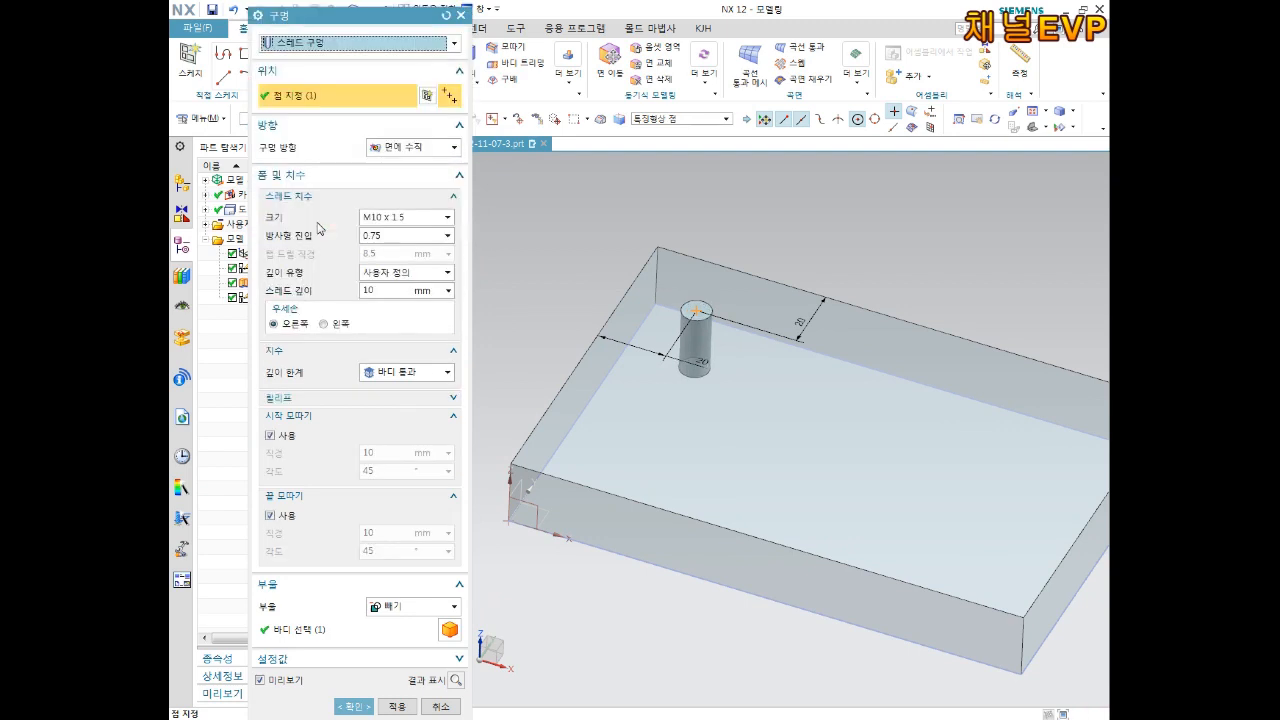
pyautogui.click(306, 42)
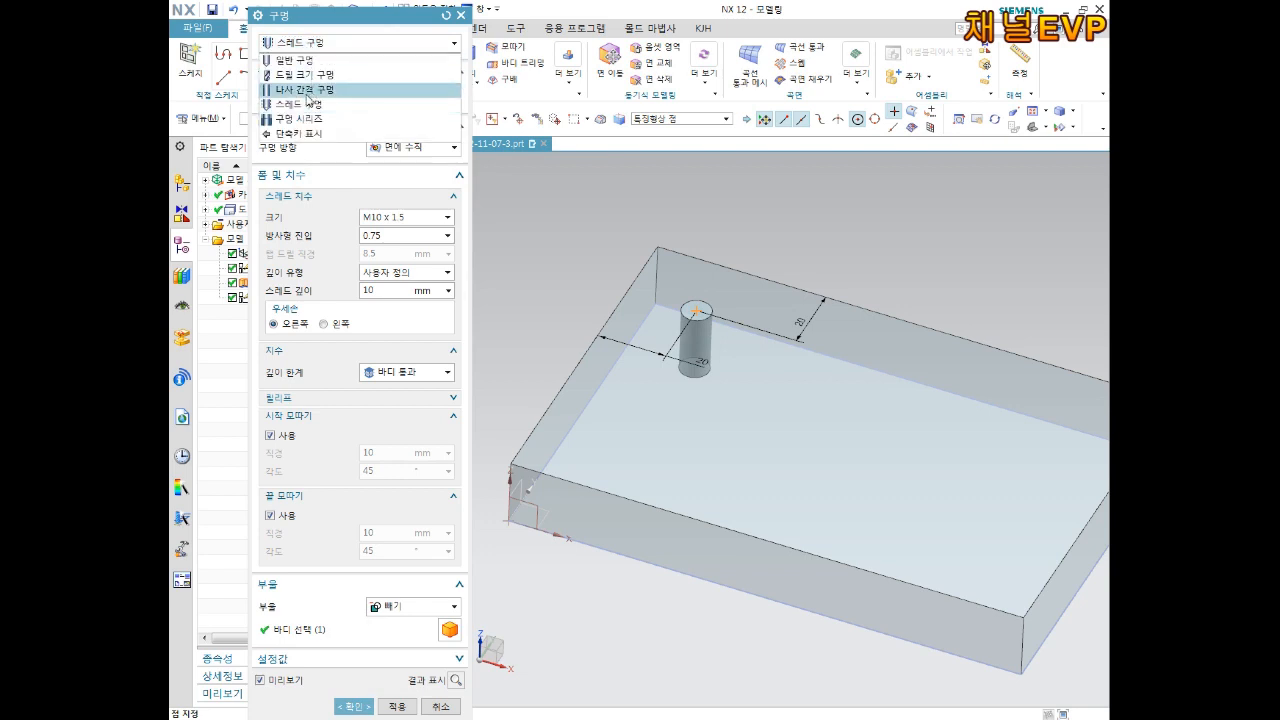
pyautogui.click(307, 78)
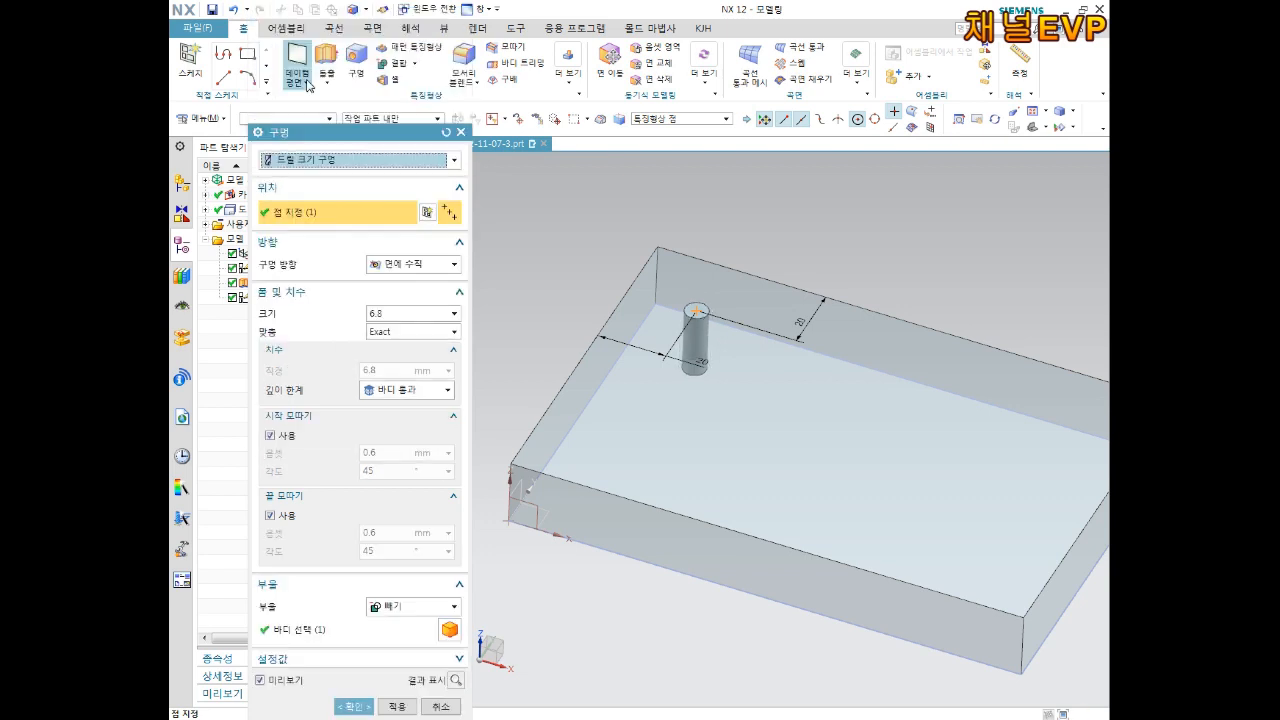
pyautogui.click(312, 161)
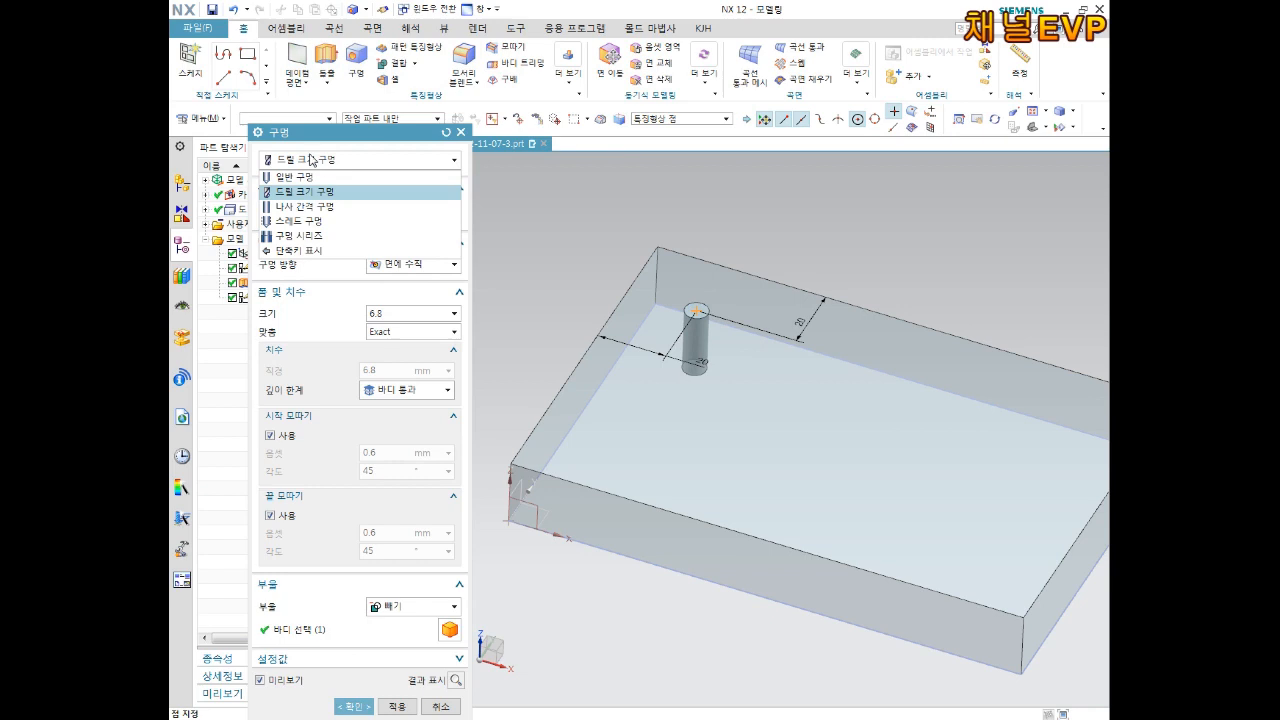
pyautogui.click(318, 179)
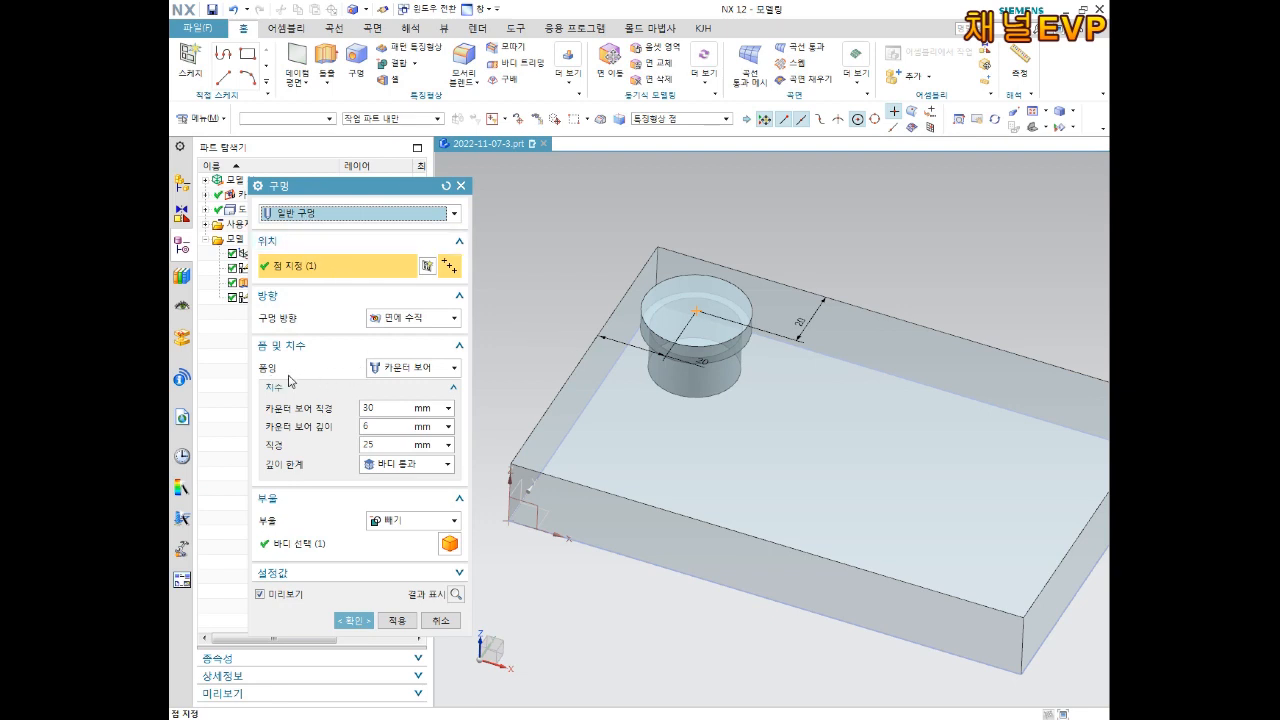
# - Compare the simple, counterbore, countersink and tapered forms of the general hole in the plate preview
pyautogui.click(412, 368)
pyautogui.click(414, 385)
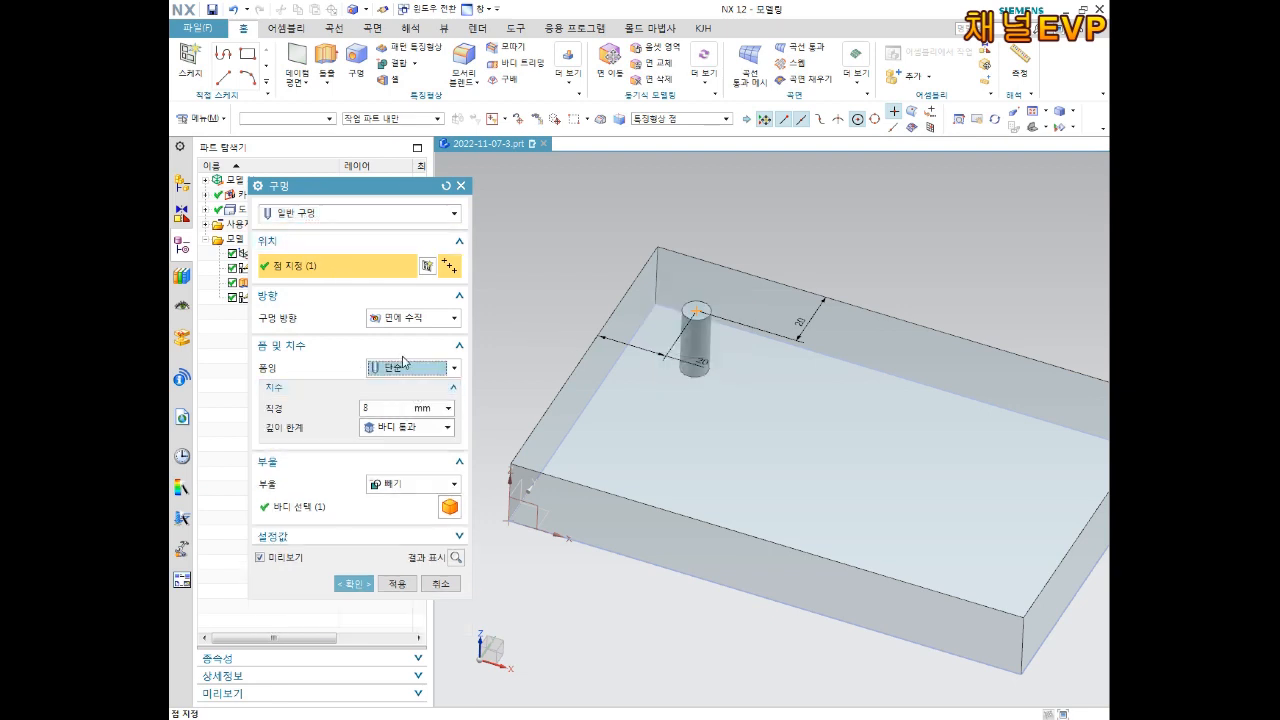
pyautogui.click(407, 368)
pyautogui.click(405, 400)
pyautogui.click(407, 369)
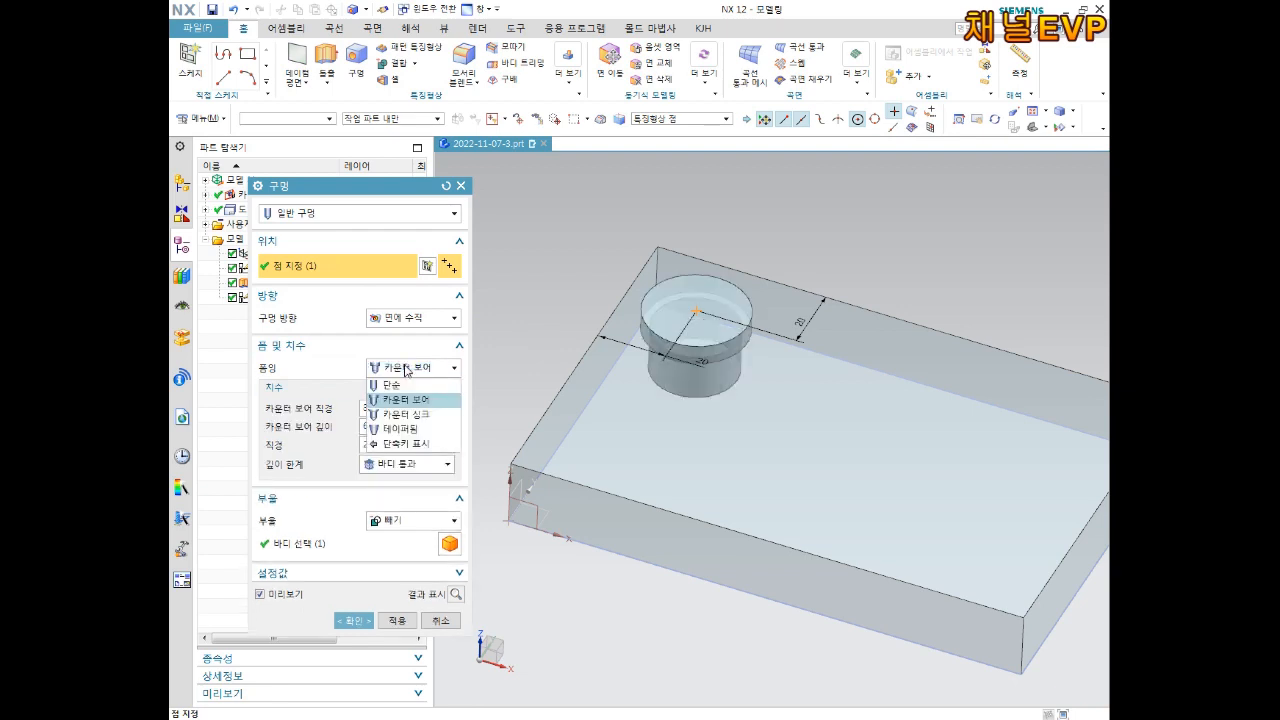
pyautogui.click(416, 414)
pyautogui.click(405, 368)
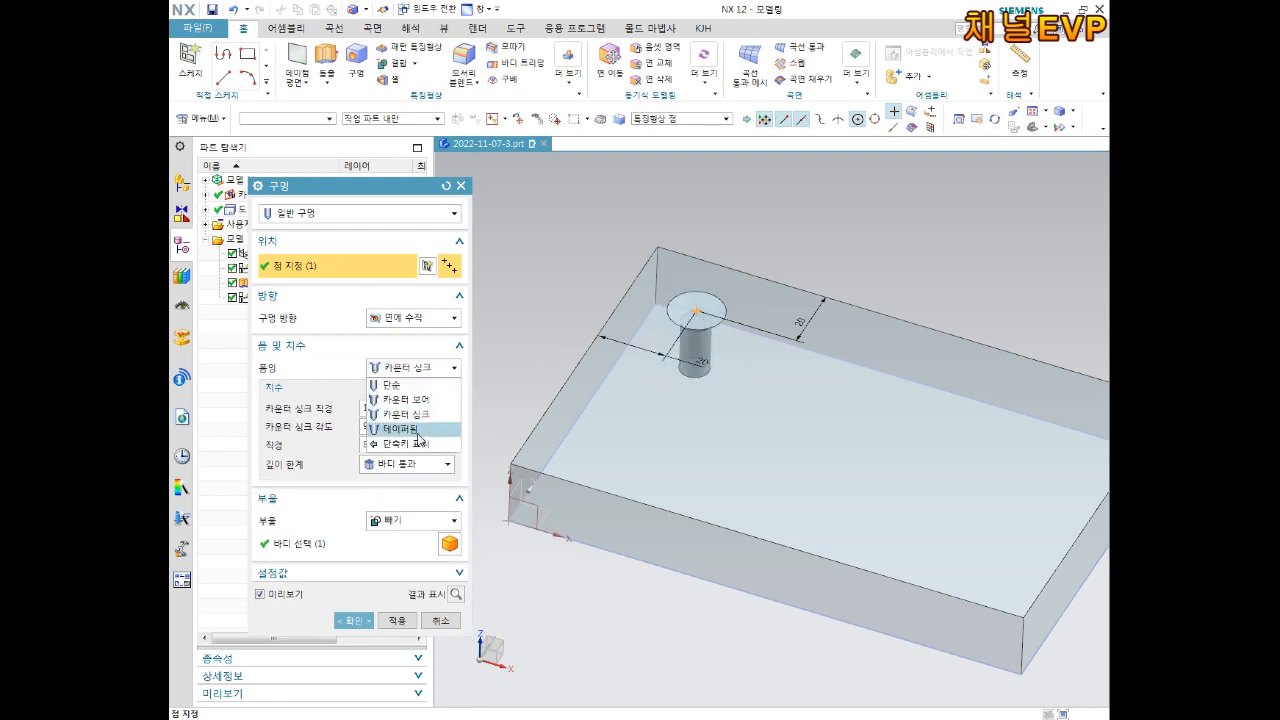
pyautogui.click(424, 429)
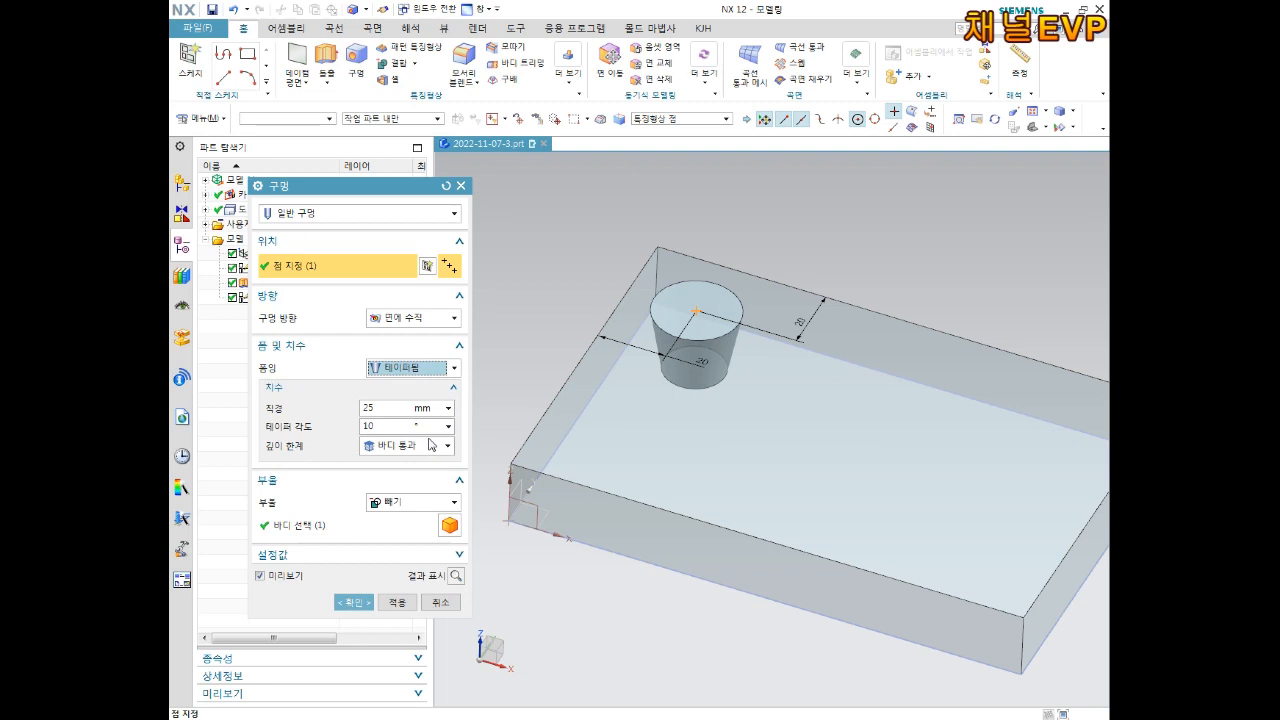
pyautogui.click(437, 370)
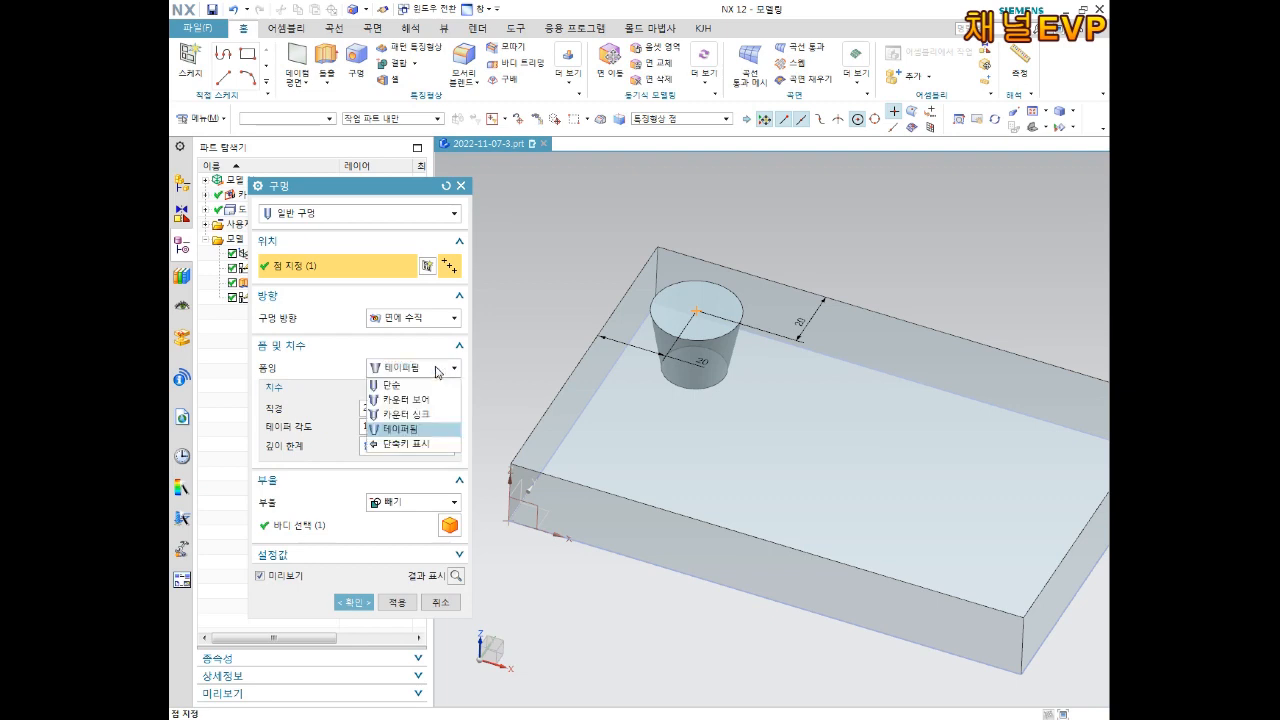
pyautogui.click(400, 386)
pyautogui.click(409, 369)
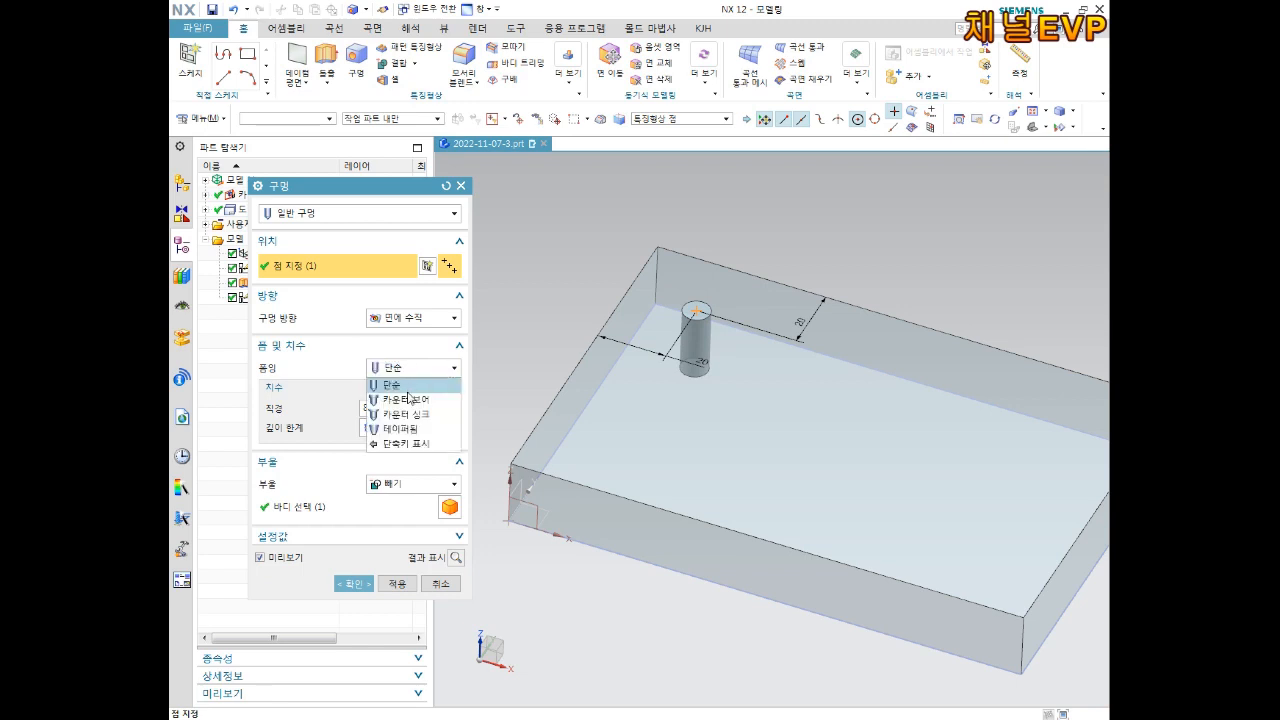
pyautogui.click(408, 399)
pyautogui.click(408, 369)
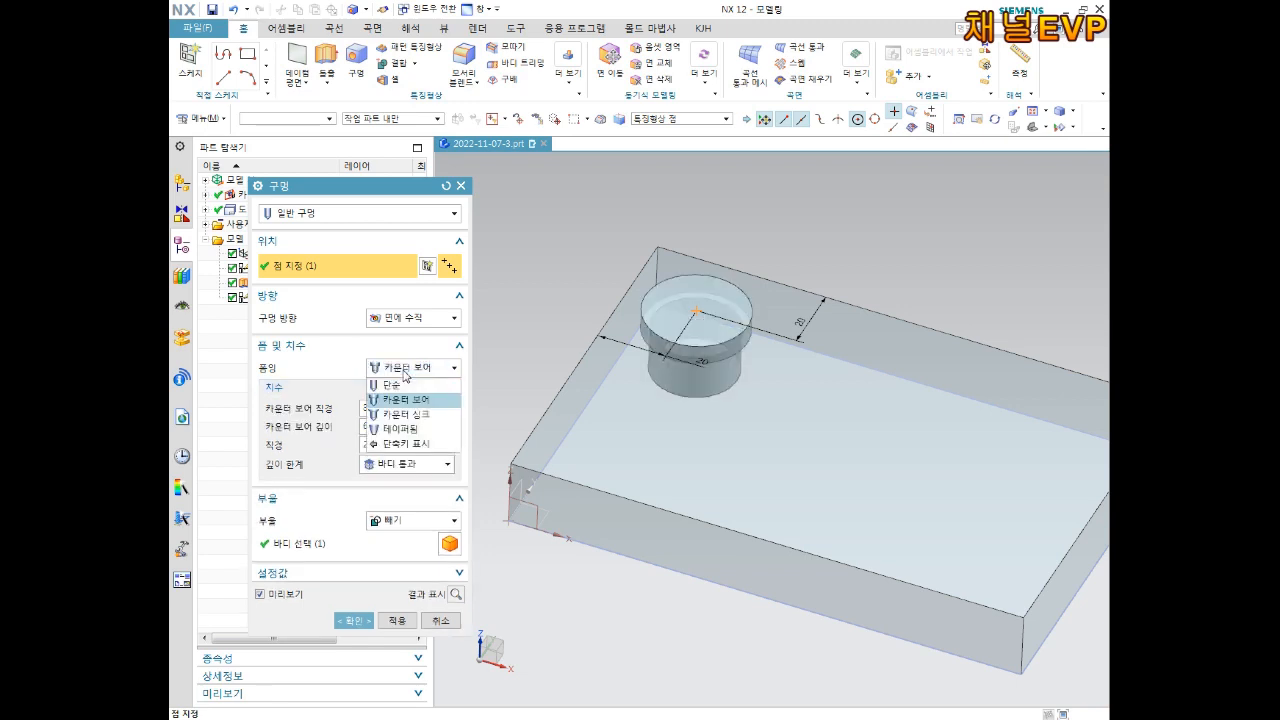
pyautogui.click(410, 414)
pyautogui.click(404, 369)
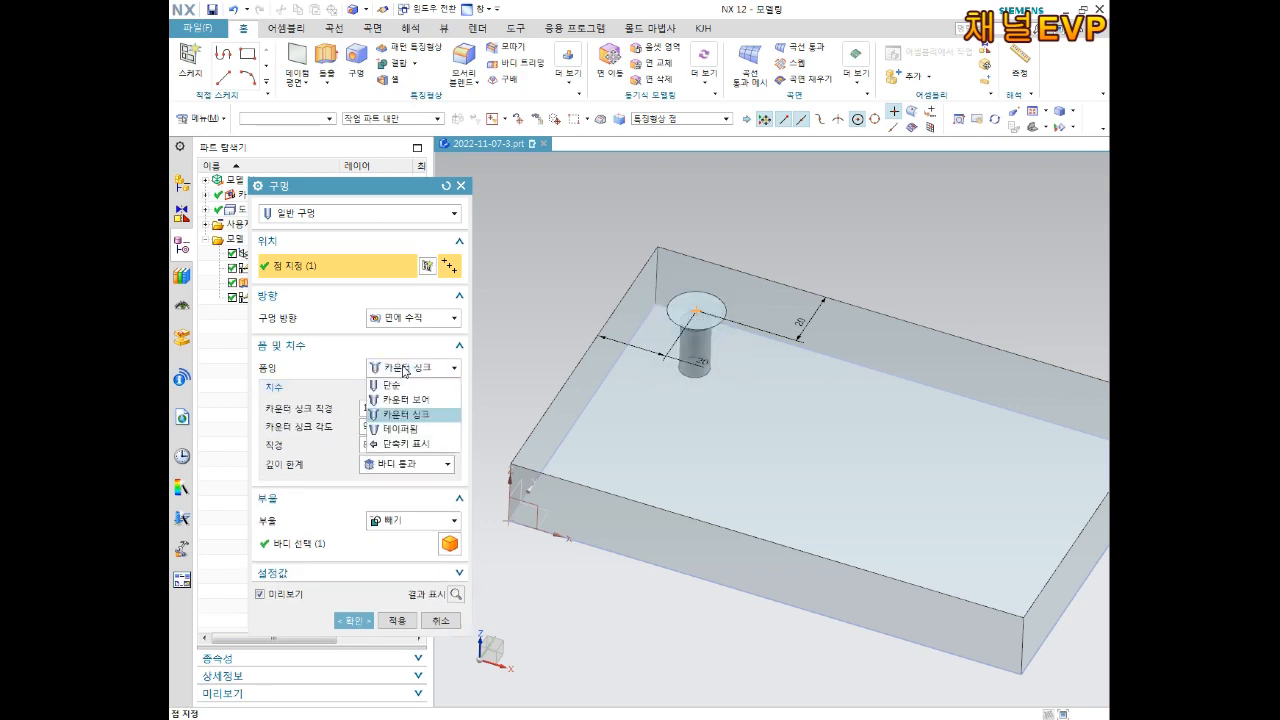
pyautogui.click(403, 386)
pyautogui.click(414, 368)
pyautogui.click(420, 401)
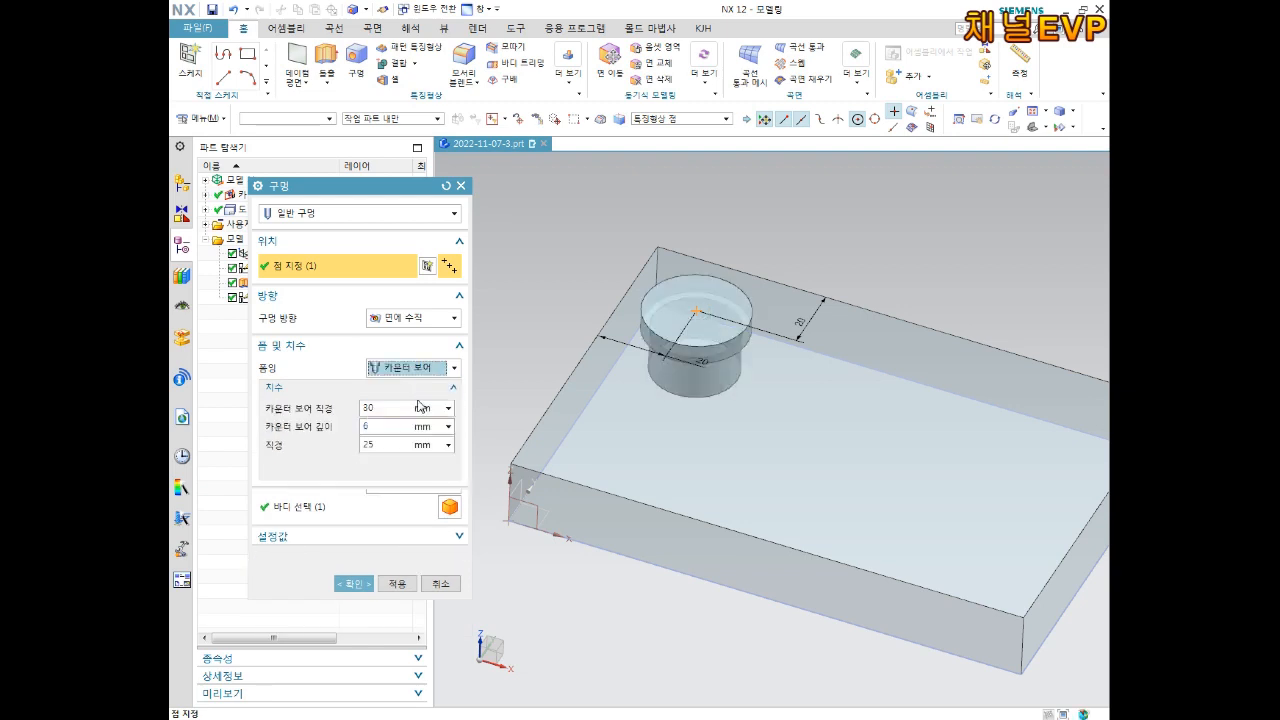
# - Set the general hole's form to simple with a diameter of 9 mm
pyautogui.click(412, 370)
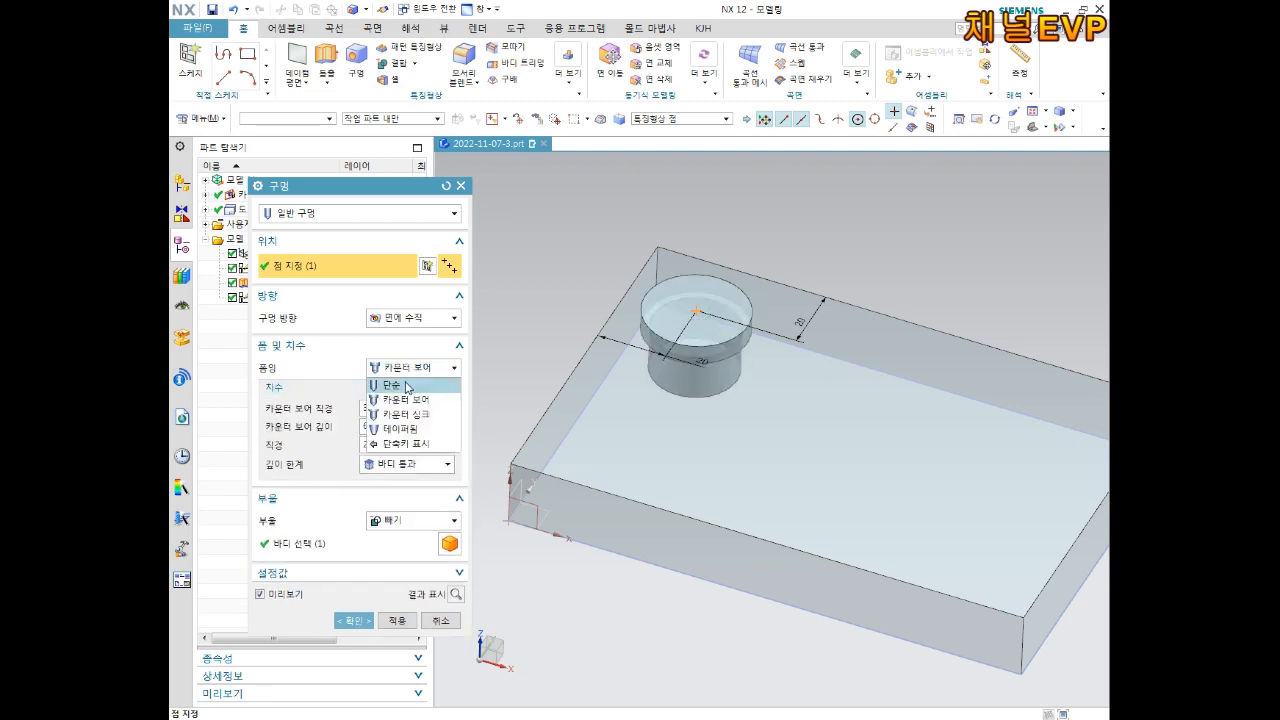
pyautogui.click(407, 386)
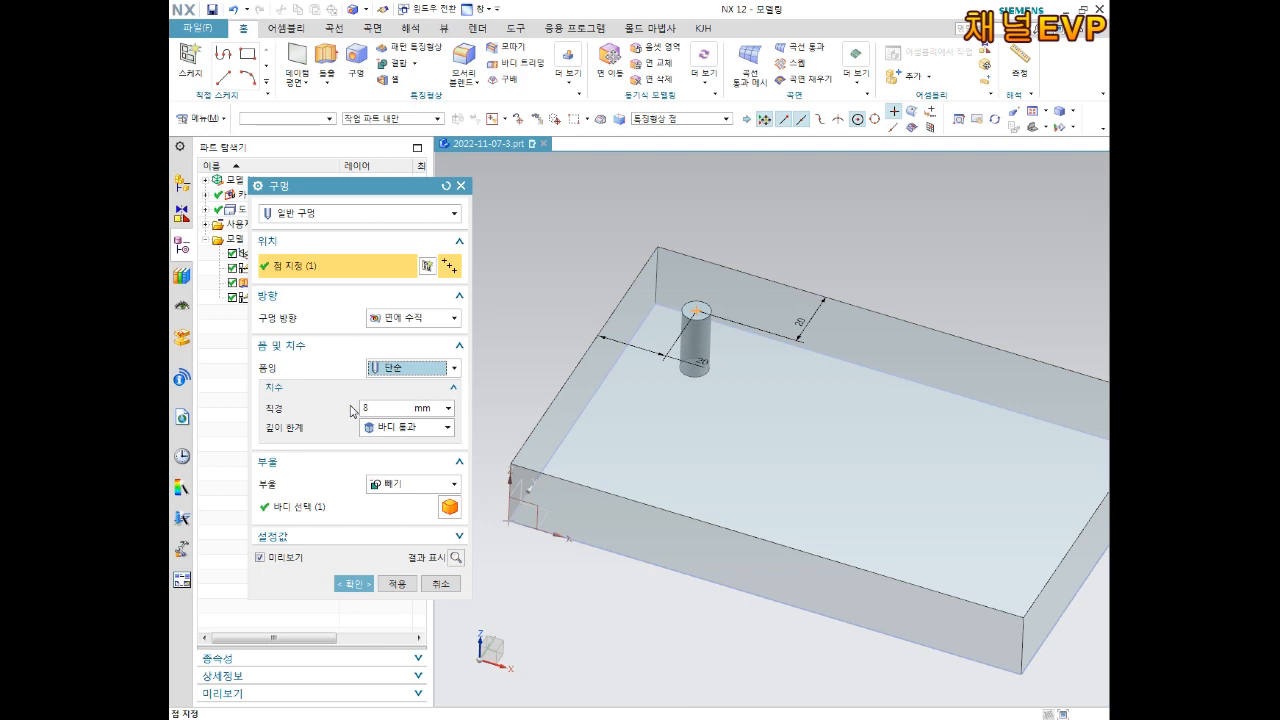
pyautogui.doubleClick(381, 408)
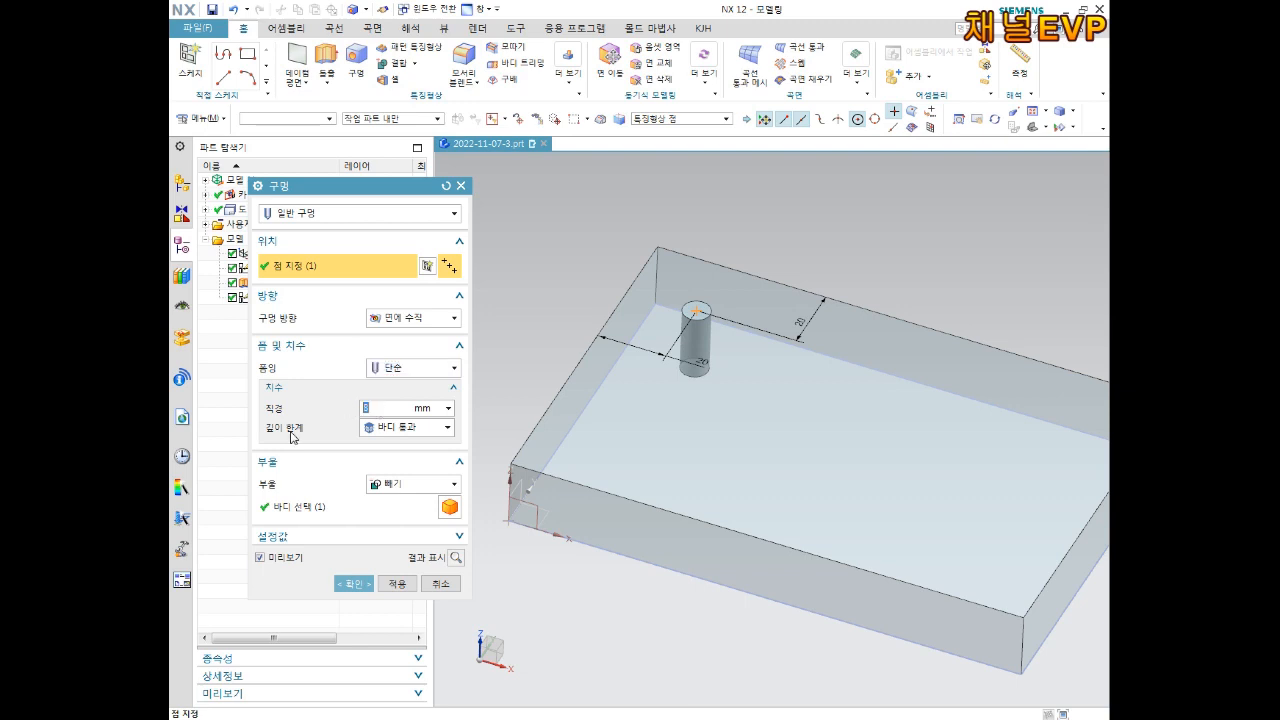
pyautogui.write('9')
pyautogui.press('Return')
# - Try the Value depth limit for the hole and return the limit to Through Body
pyautogui.click(386, 430)
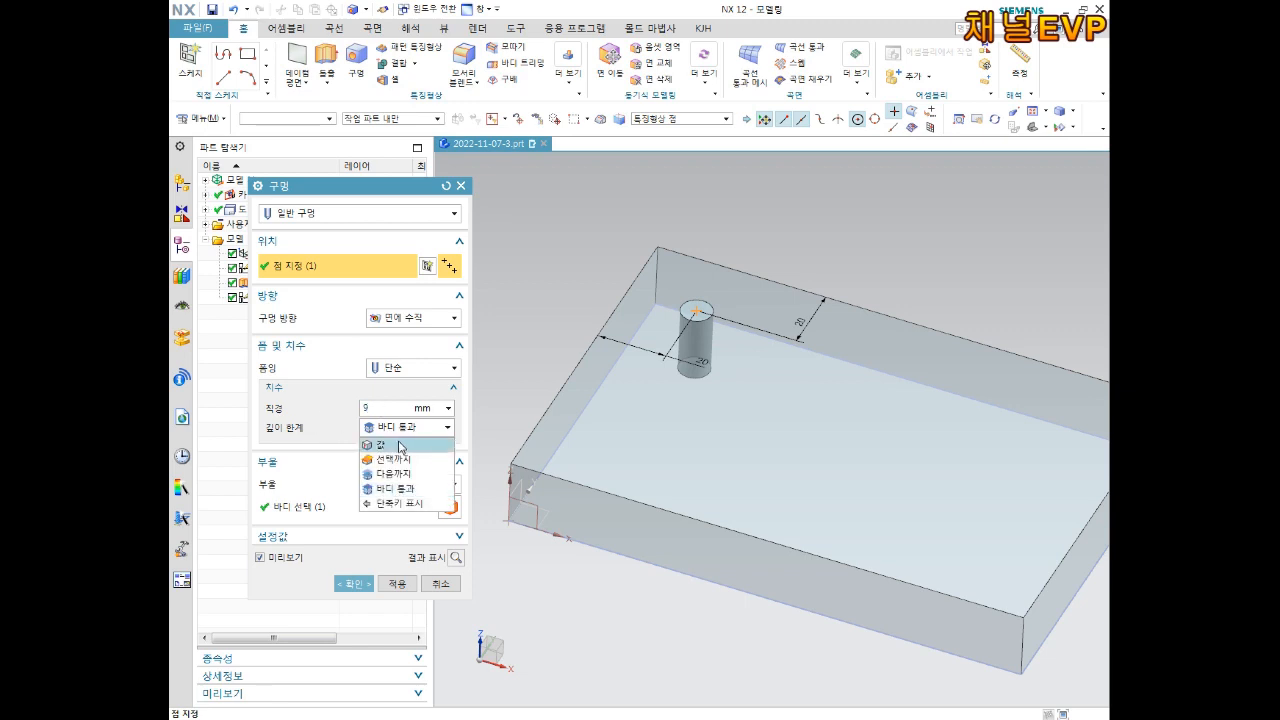
pyautogui.click(399, 441)
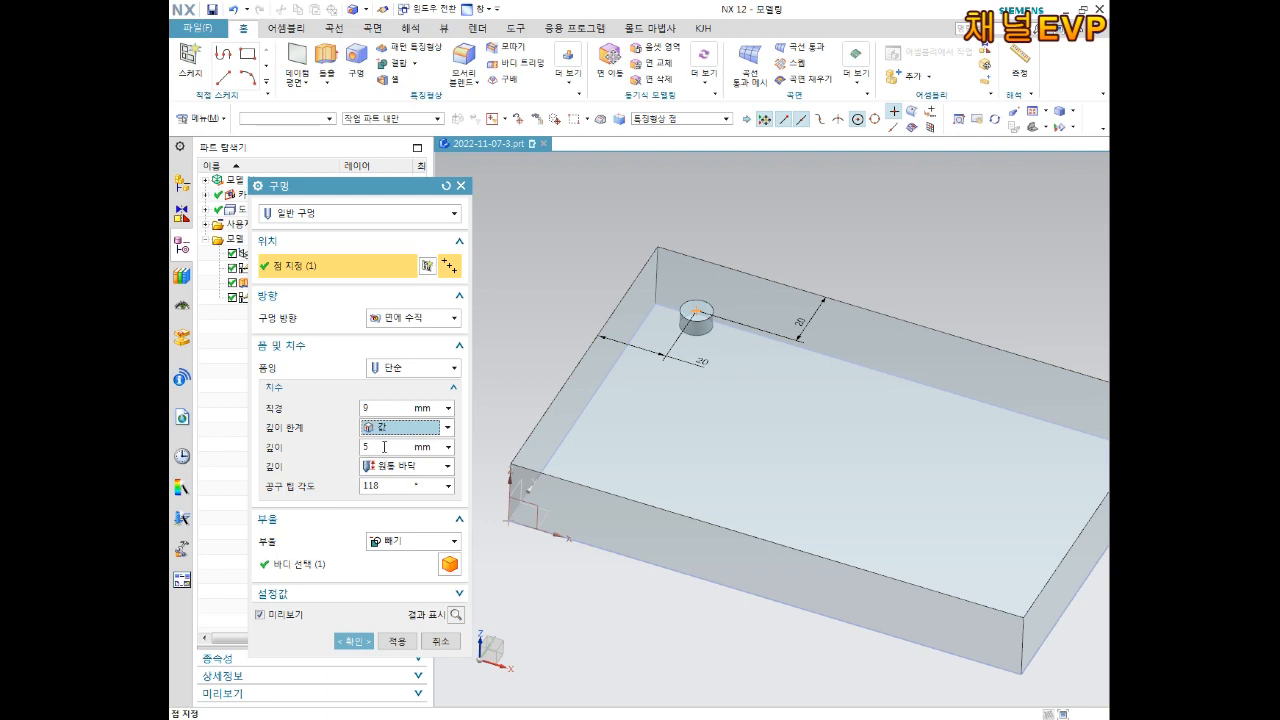
pyautogui.click(385, 447)
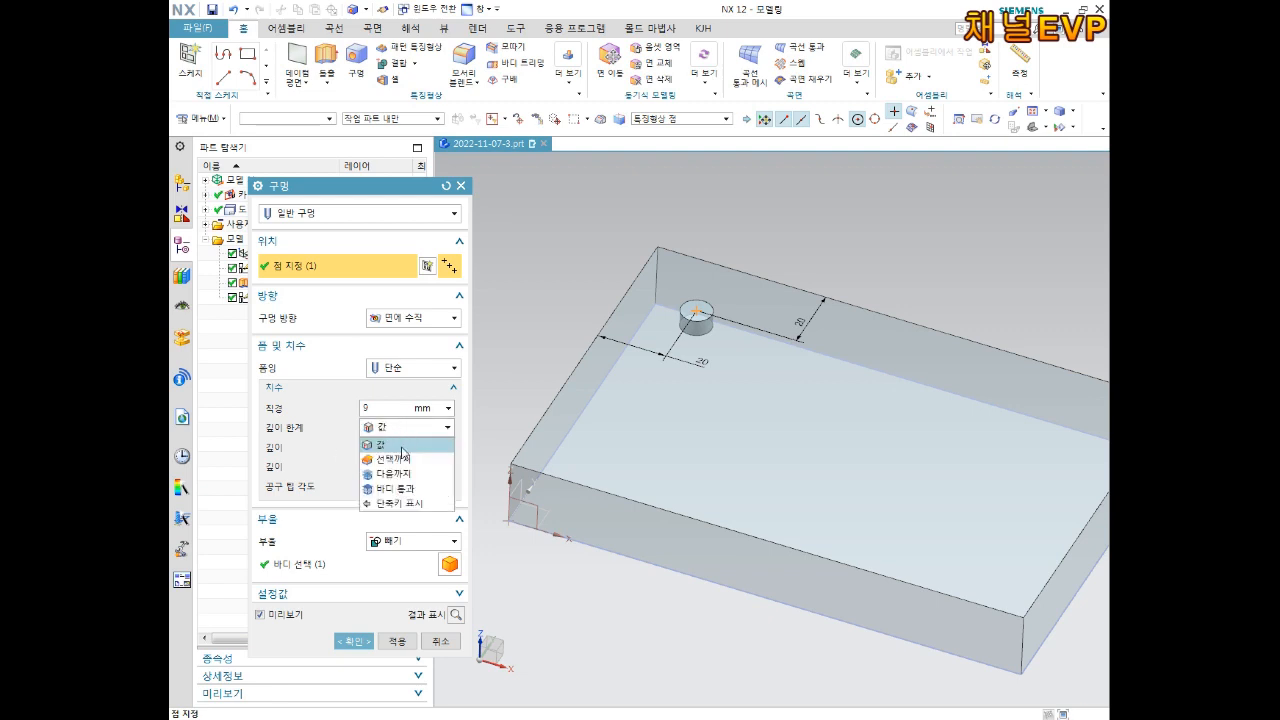
pyautogui.click(404, 491)
pyautogui.moveTo(720, 525); pyautogui.dragTo(697, 429, button='middle')
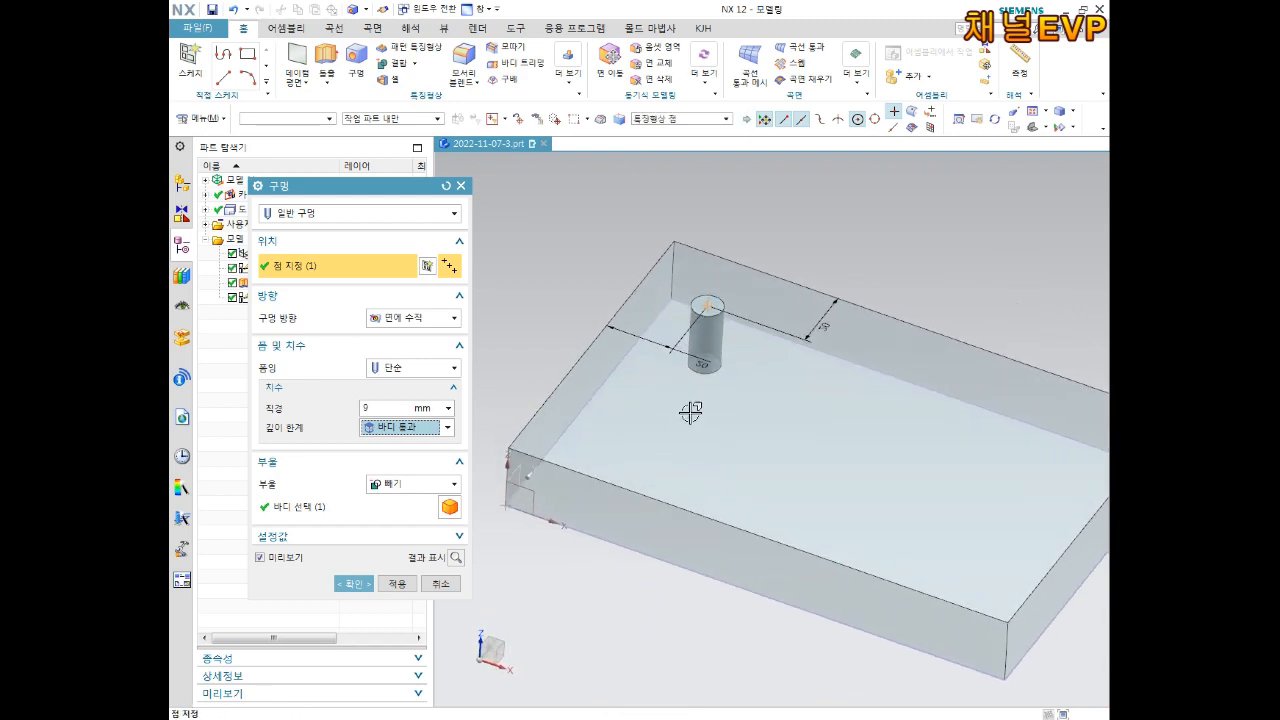
pyautogui.click(405, 427)
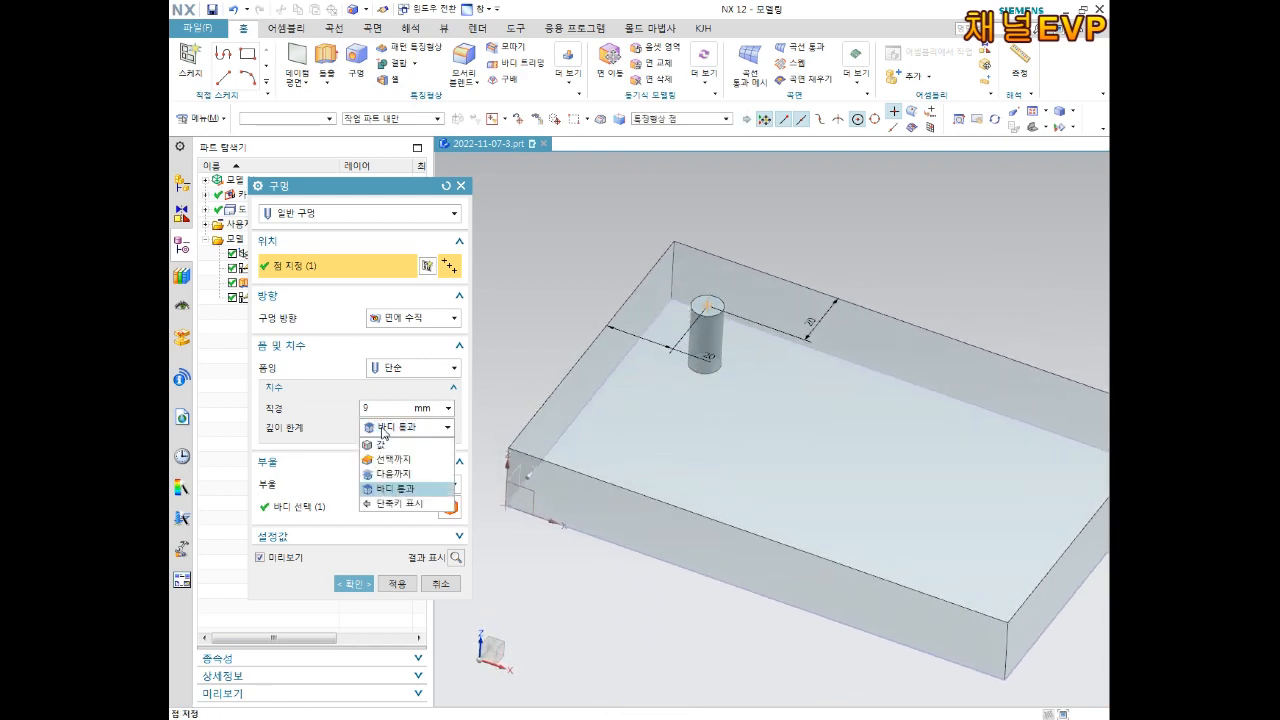
pyautogui.click(380, 444)
pyautogui.click(405, 428)
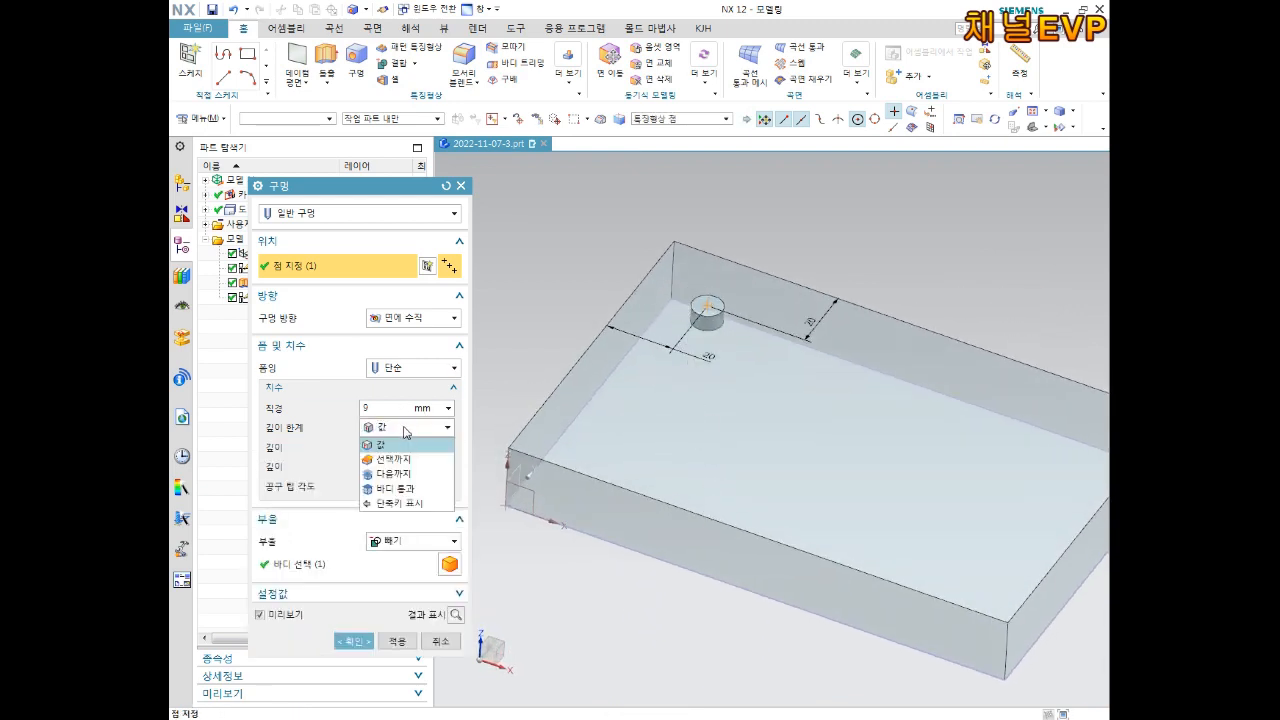
pyautogui.click(404, 489)
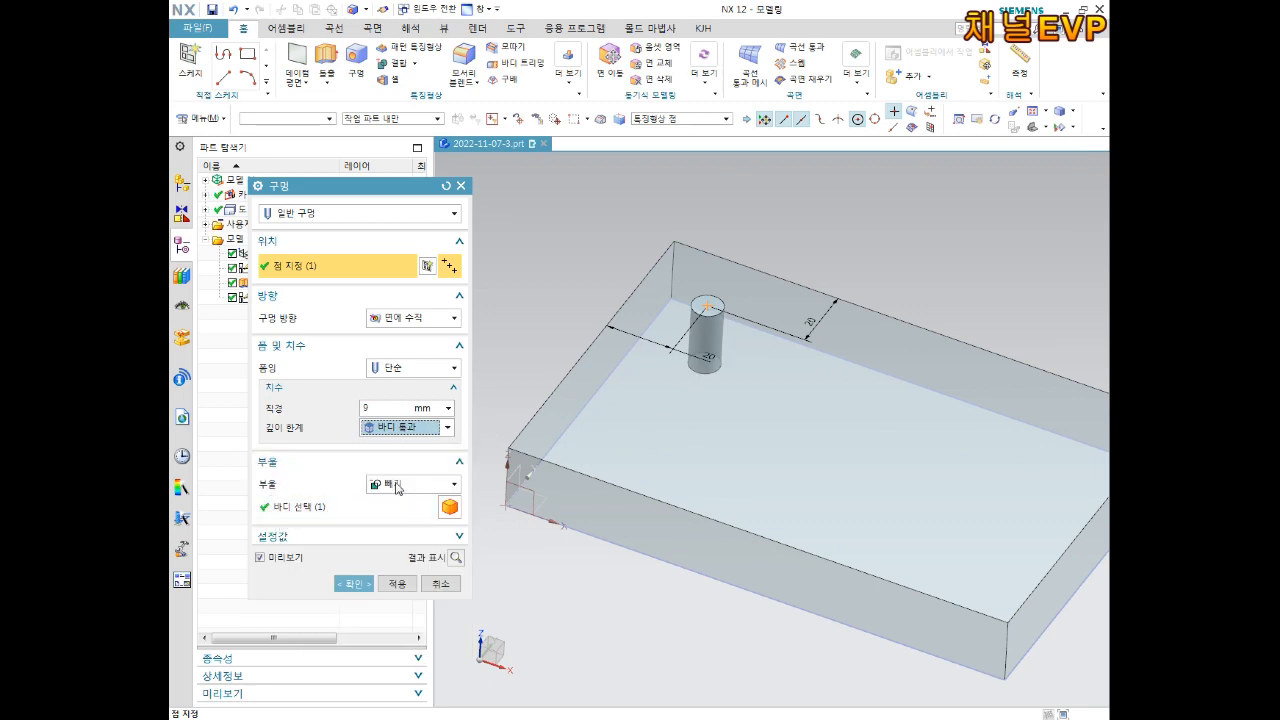
# - Keep the hole's Boolean operation on Subtract and apply the simple 9 mm through hole to the plate
pyautogui.click(459, 462)
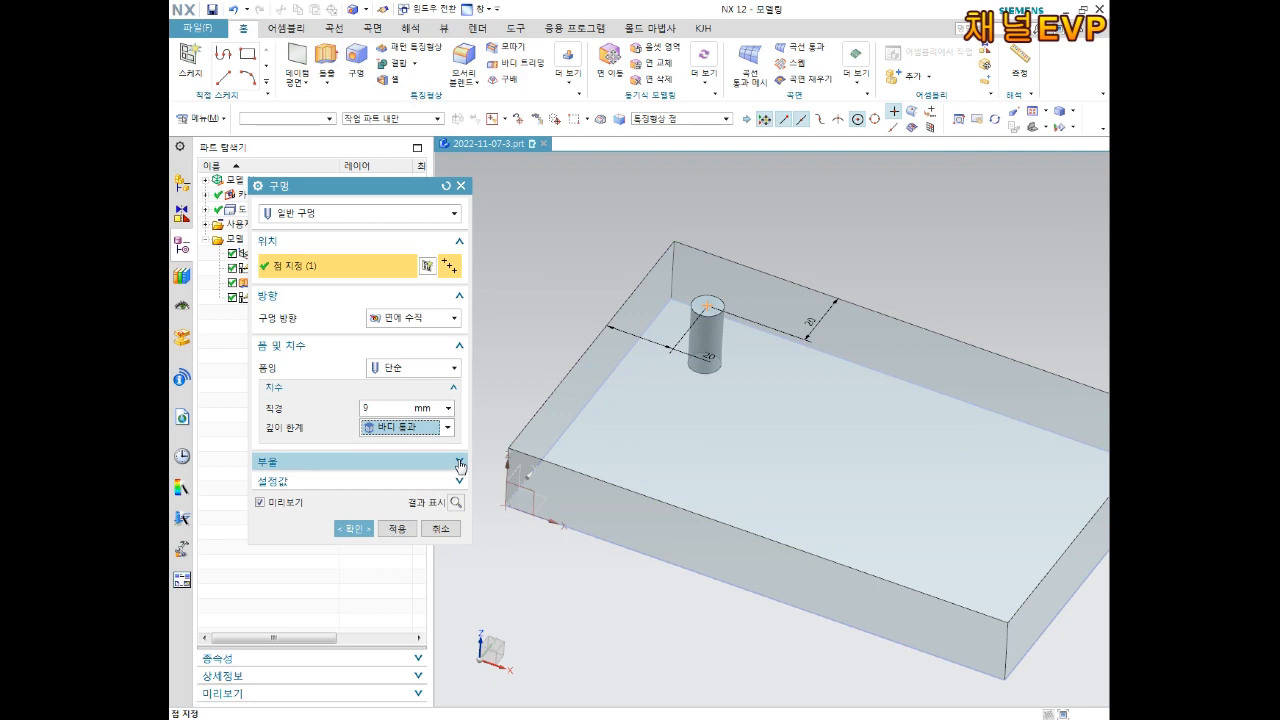
pyautogui.click(459, 462)
pyautogui.click(405, 484)
pyautogui.click(405, 511)
pyautogui.click(405, 485)
pyautogui.click(398, 514)
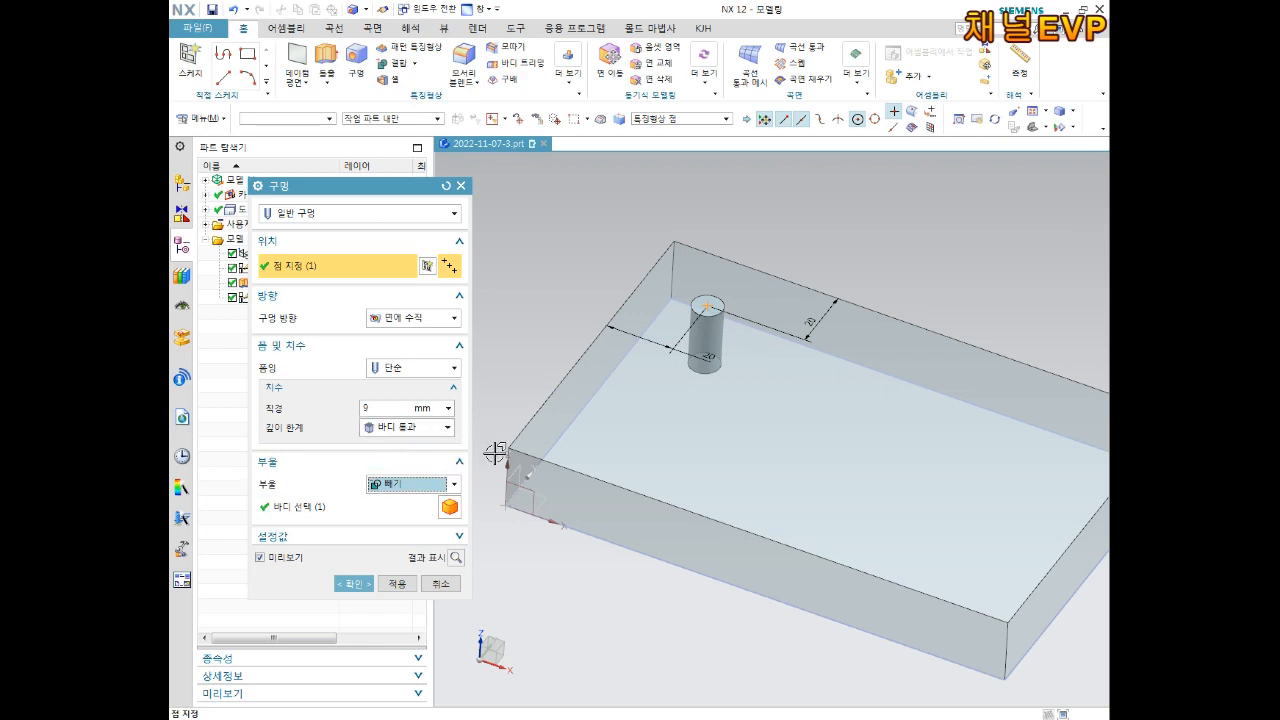
pyautogui.click(397, 583)
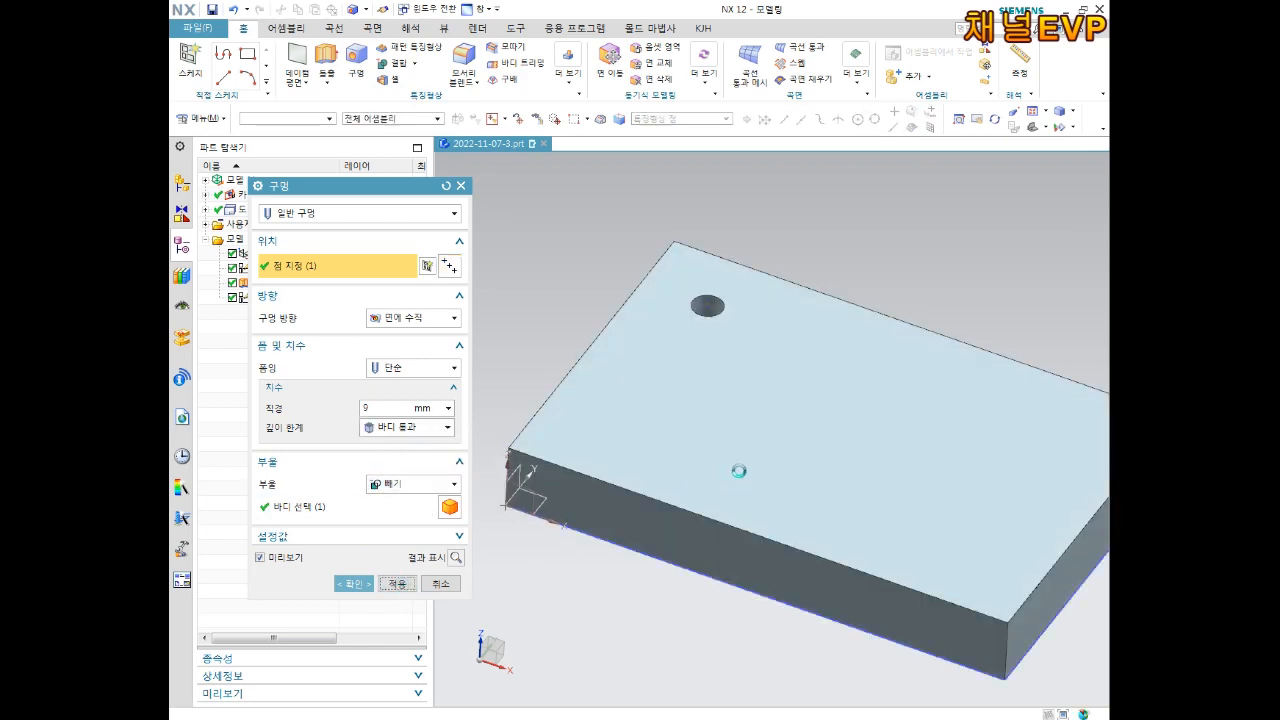
pyautogui.click(714, 410)
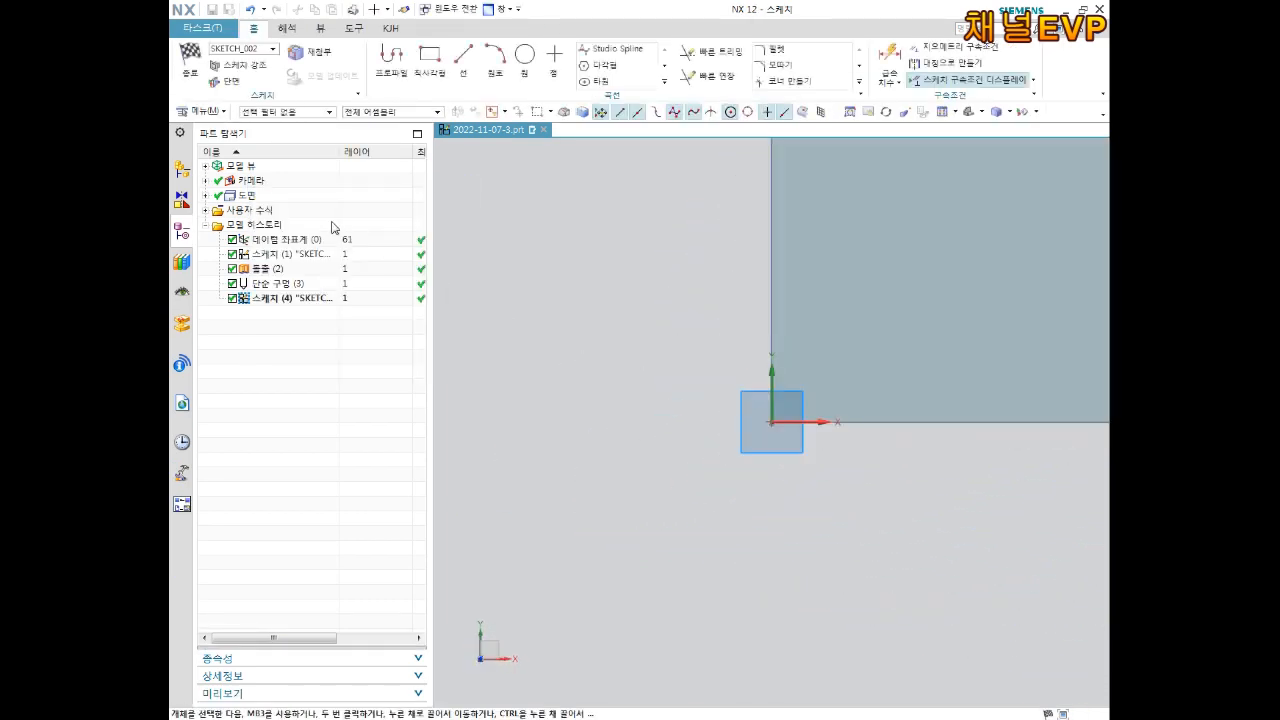
pyautogui.click(189, 60)
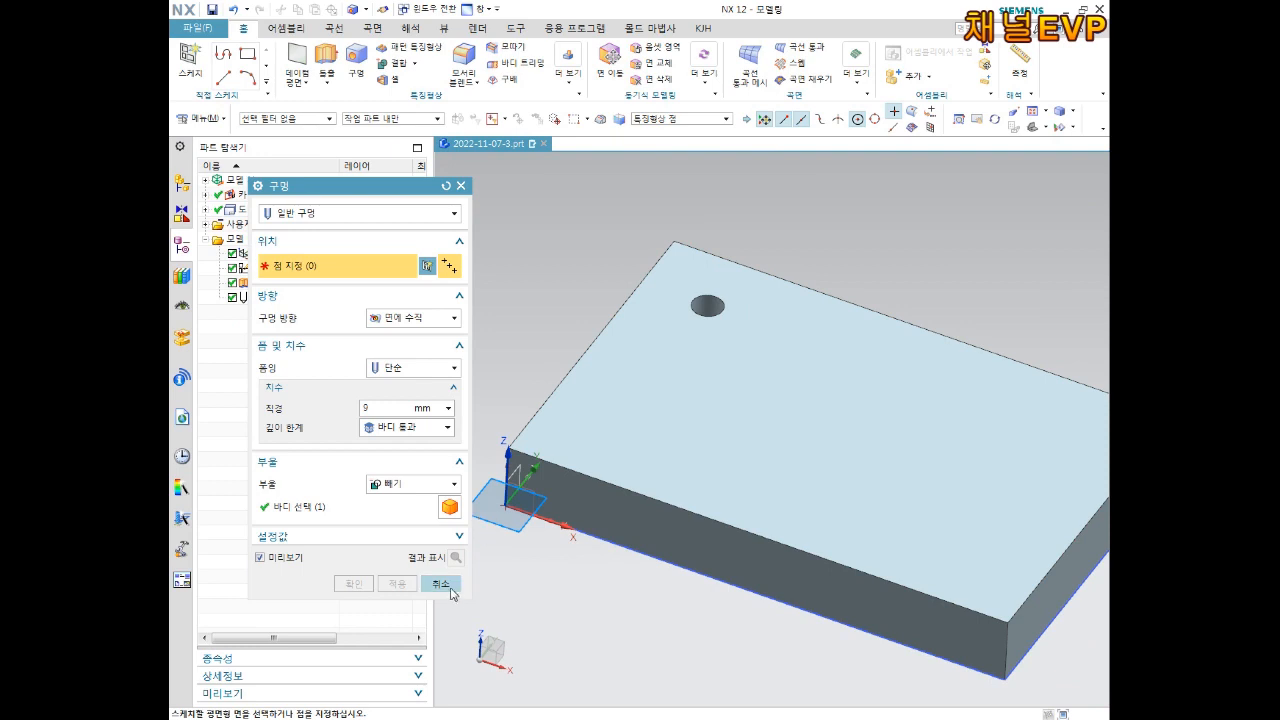
pyautogui.click(450, 590)
# - Begin another Hole feature and place its sketch point on the plate's top face near the right rear corner
pyautogui.moveTo(809, 260); pyautogui.dragTo(554, 243, button='middle')
pyautogui.click(366, 76)
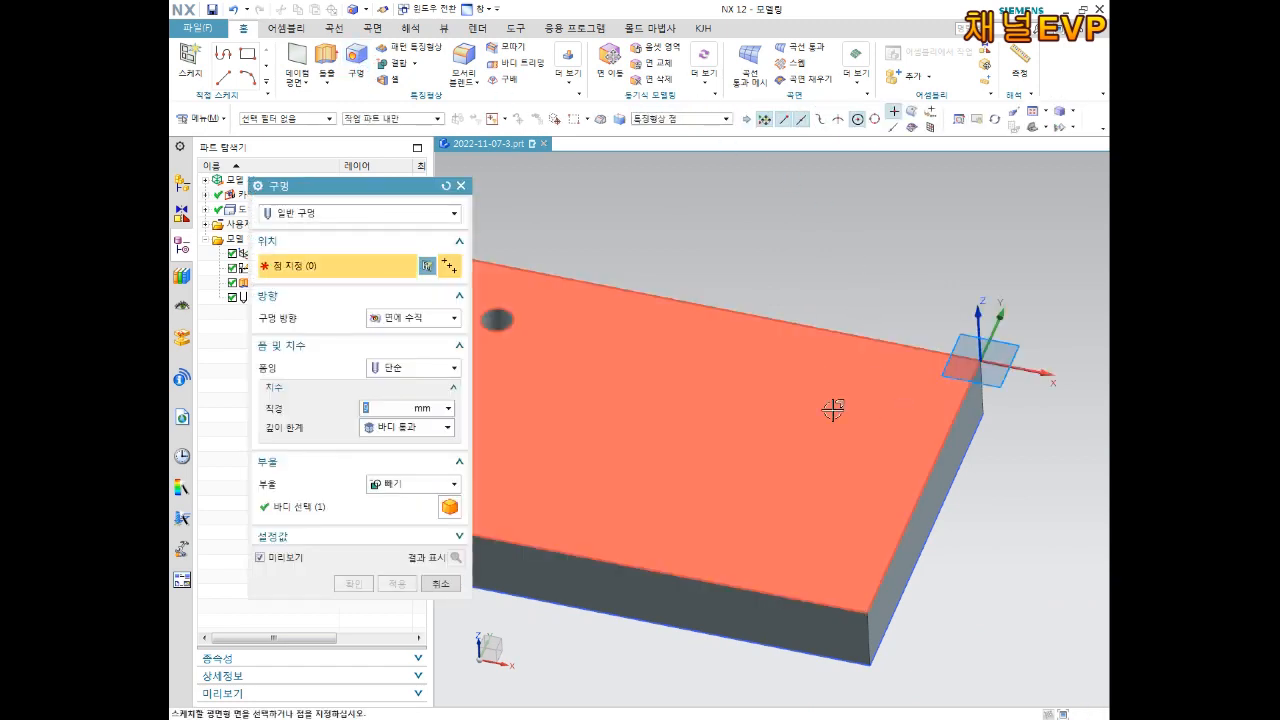
pyautogui.click(872, 403)
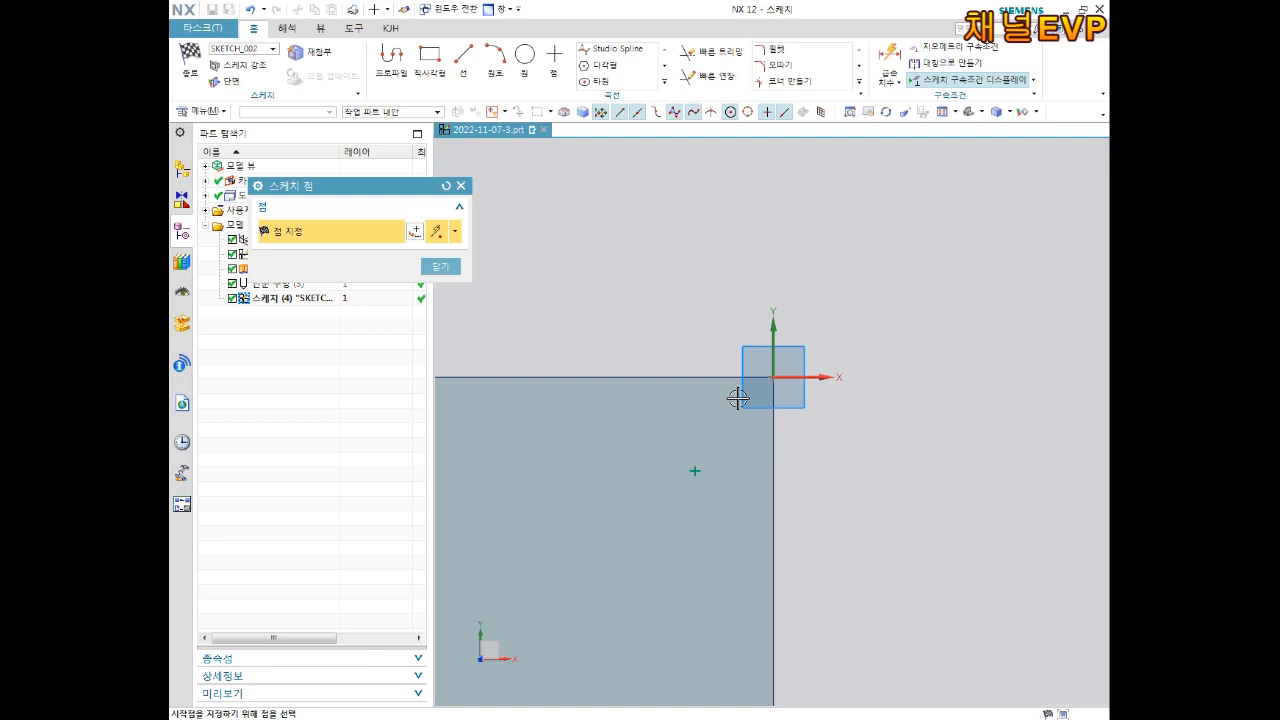
pyautogui.press('Escape')
# - Dimension the hole's sketch point 20 mm from the plate's rear edge
pyautogui.press('d')
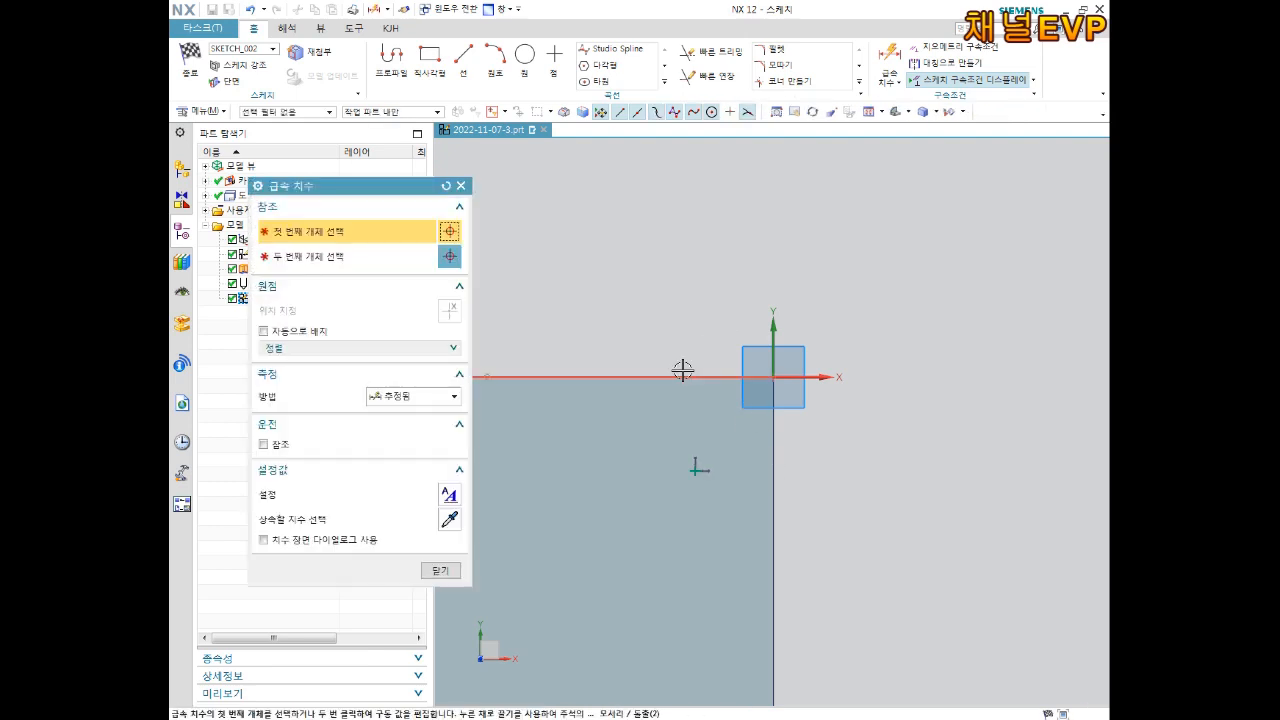
pyautogui.click(603, 377)
pyautogui.click(697, 468)
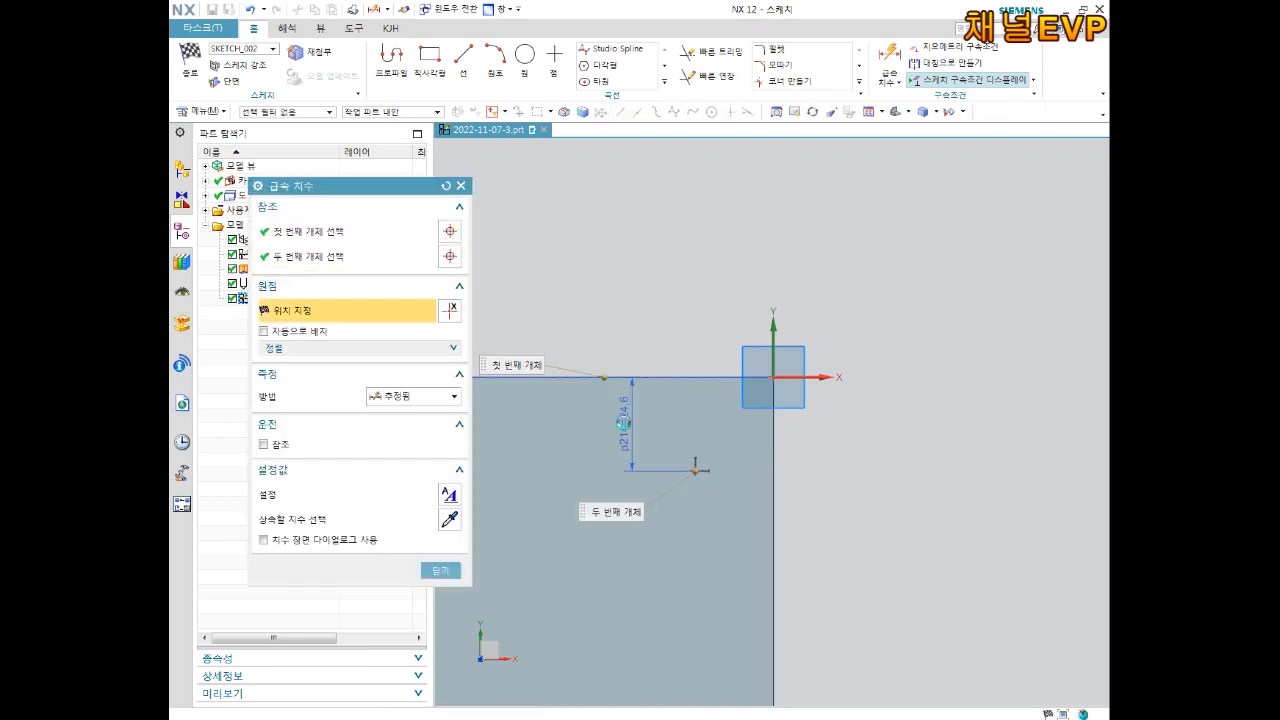
pyautogui.click(623, 422)
pyautogui.write('20')
pyautogui.press('Return')
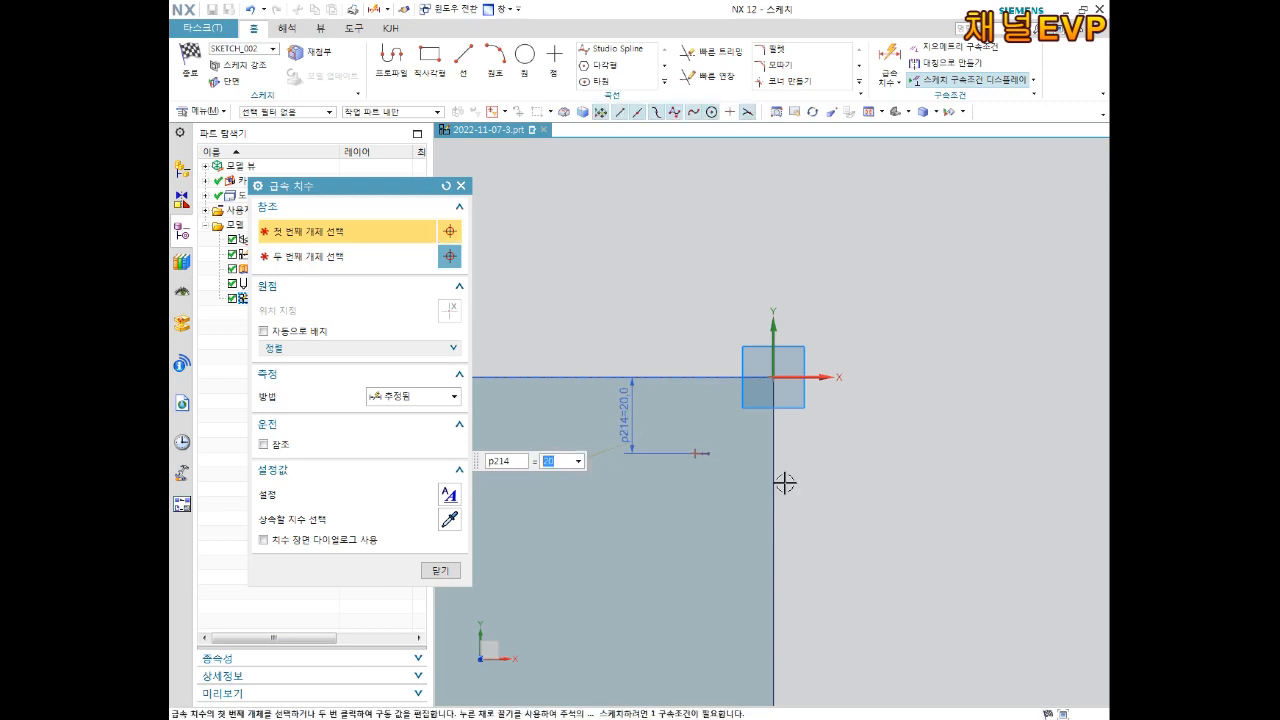
# - Dimension the hole's sketch point 20 mm from the plate's right edge and finish the sketch
pyautogui.click(697, 455)
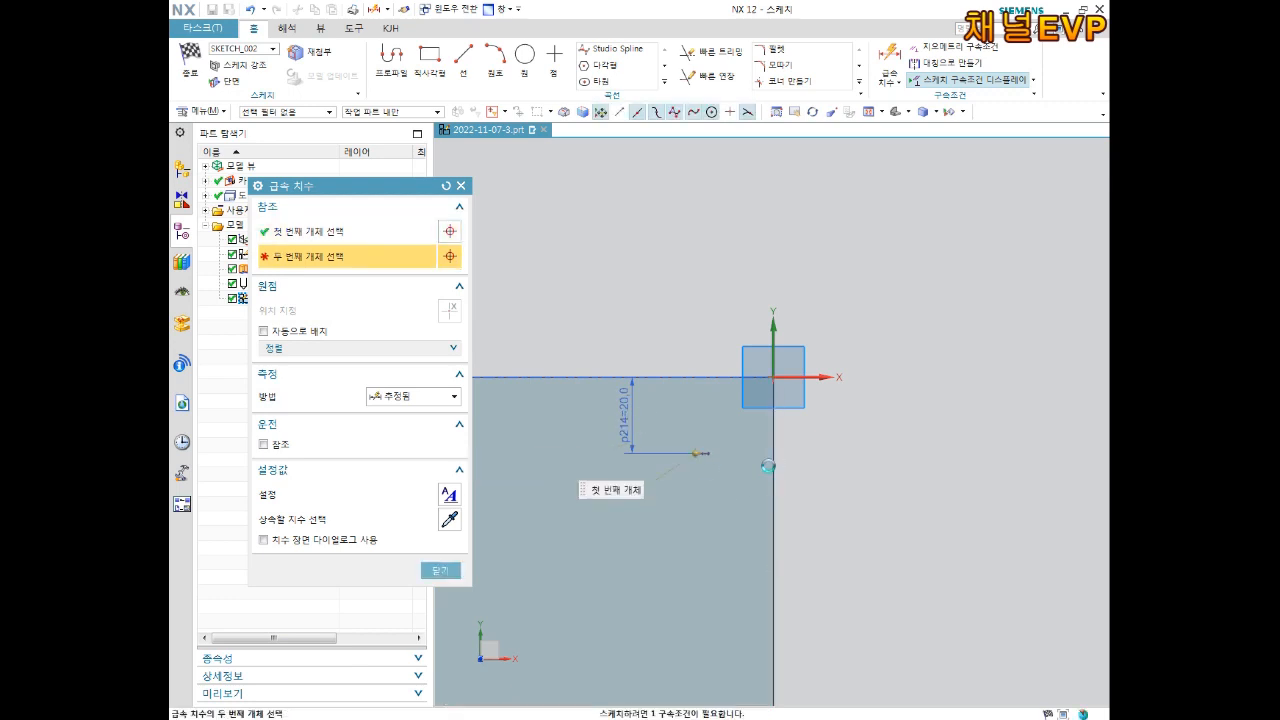
pyautogui.click(773, 538)
pyautogui.click(729, 511)
pyautogui.write('20')
pyautogui.press('Return')
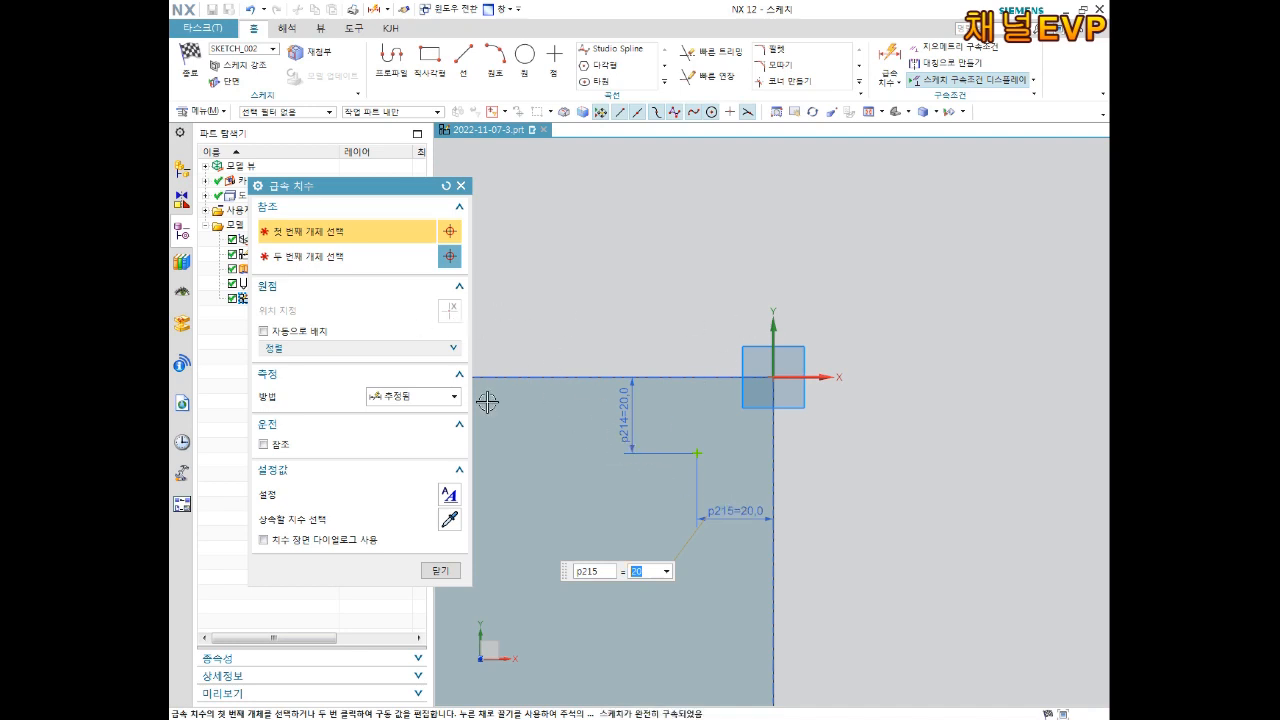
pyautogui.click(441, 571)
pyautogui.moveTo(674, 340)
pyautogui.mouseDown(button='middle')
pyautogui.moveTo(680, 323)
pyautogui.moveTo(694, 334)
pyautogui.mouseUp(button='middle')
pyautogui.scroll(1, 692, 420)
pyautogui.click(189, 62)
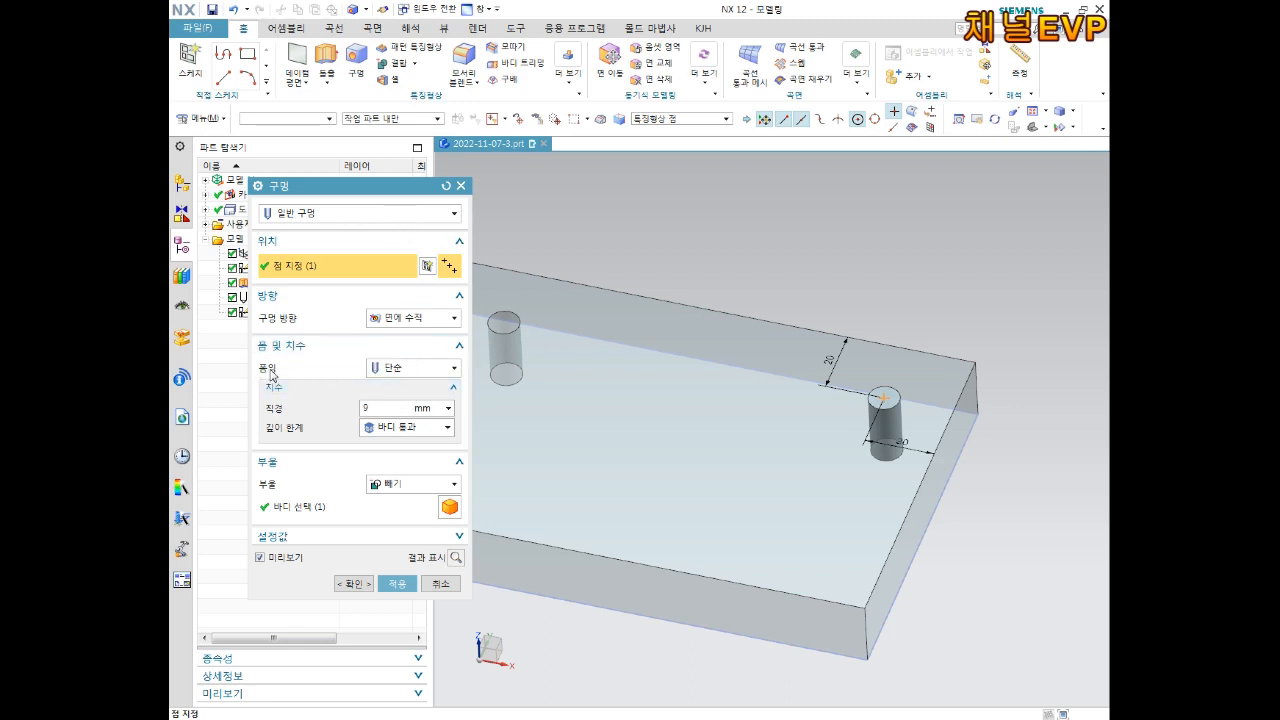
# - Set the hole's form to counterbore with a 17 mm counterbore diameter, 8 mm counterbore depth and 9 mm hole diameter
pyautogui.click(373, 371)
pyautogui.click(406, 395)
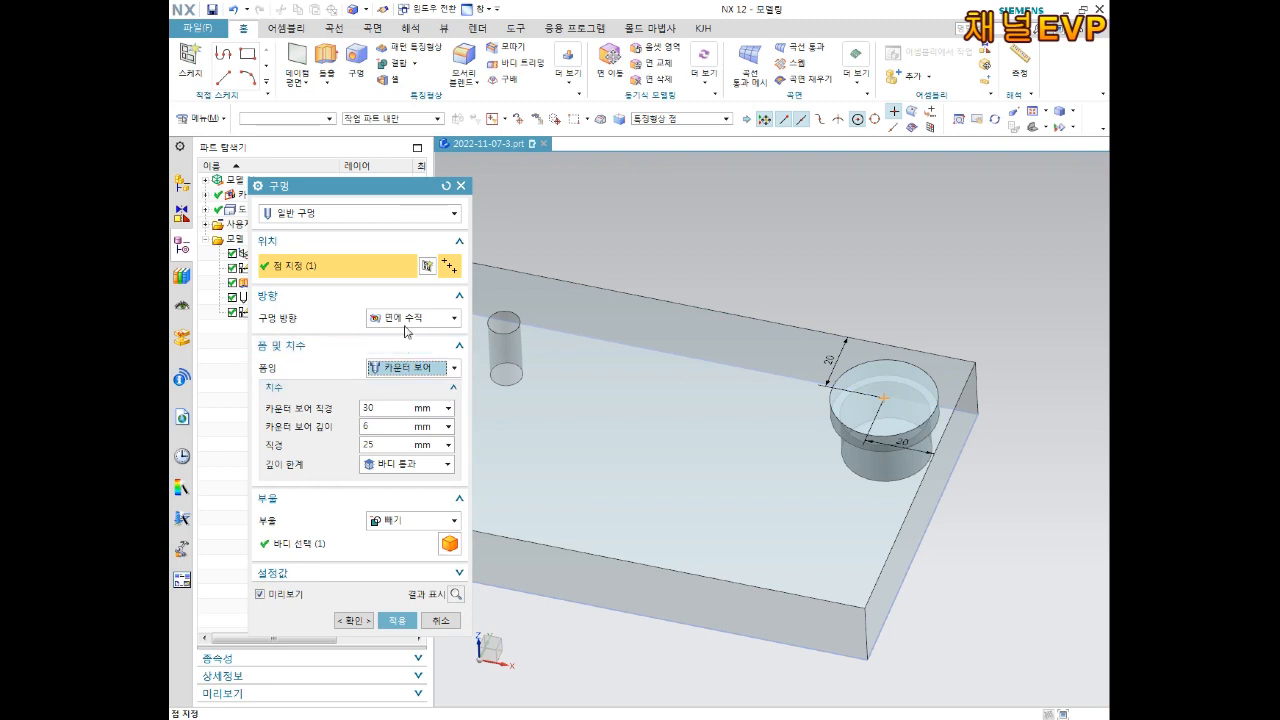
pyautogui.press('Tab')
pyautogui.write('1')
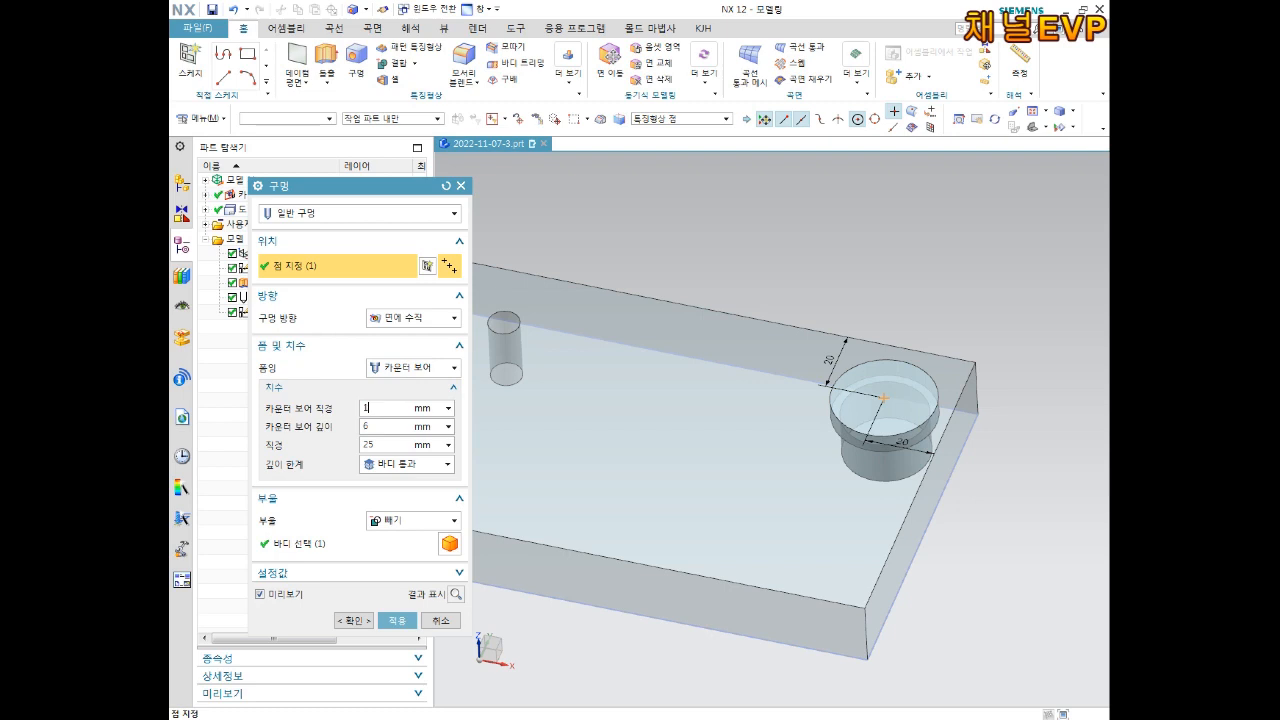
pyautogui.write('7')
pyautogui.press('Return')
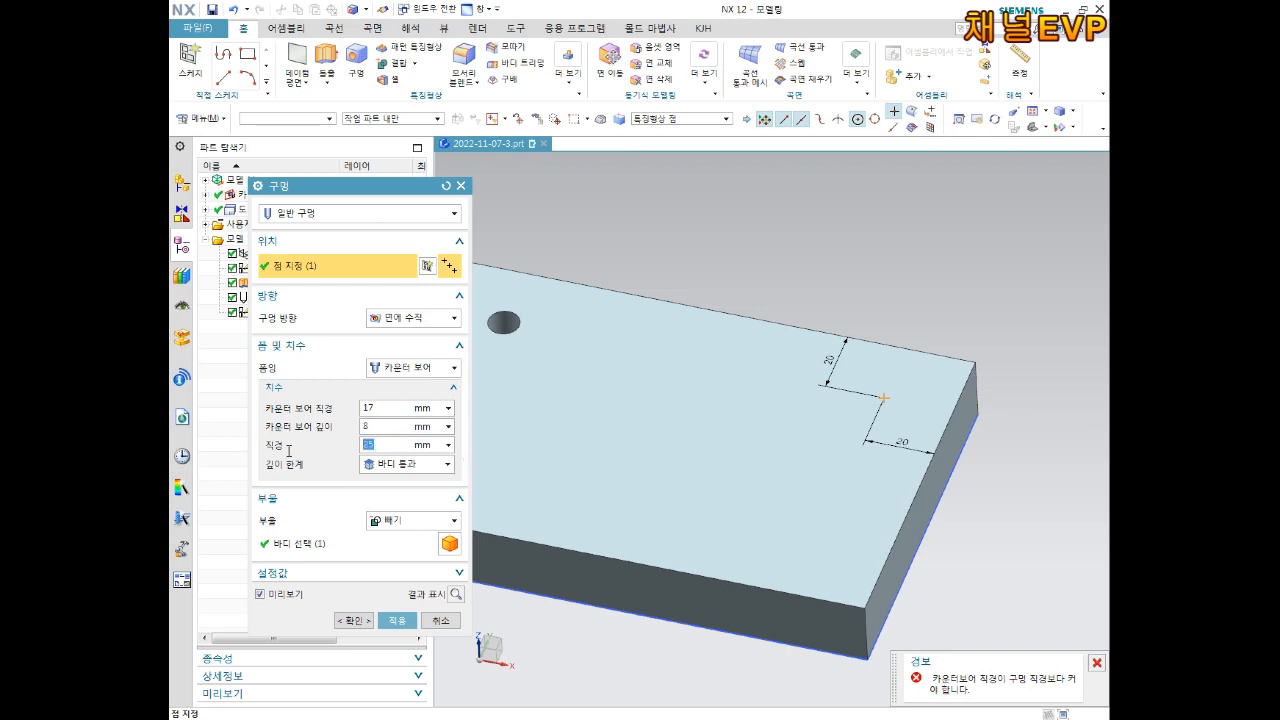
pyautogui.press('Return')
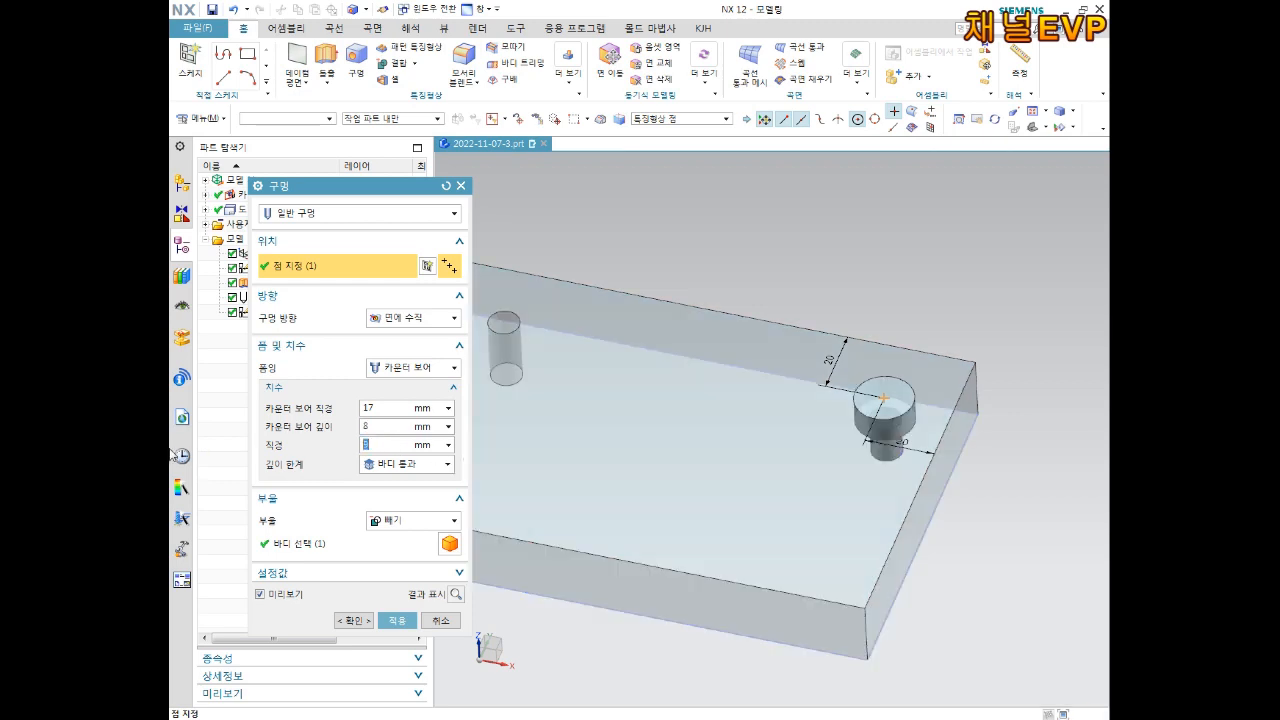
# - Try the Value depth limit for the counterbore hole and return the limit to Through Body
pyautogui.click(401, 467)
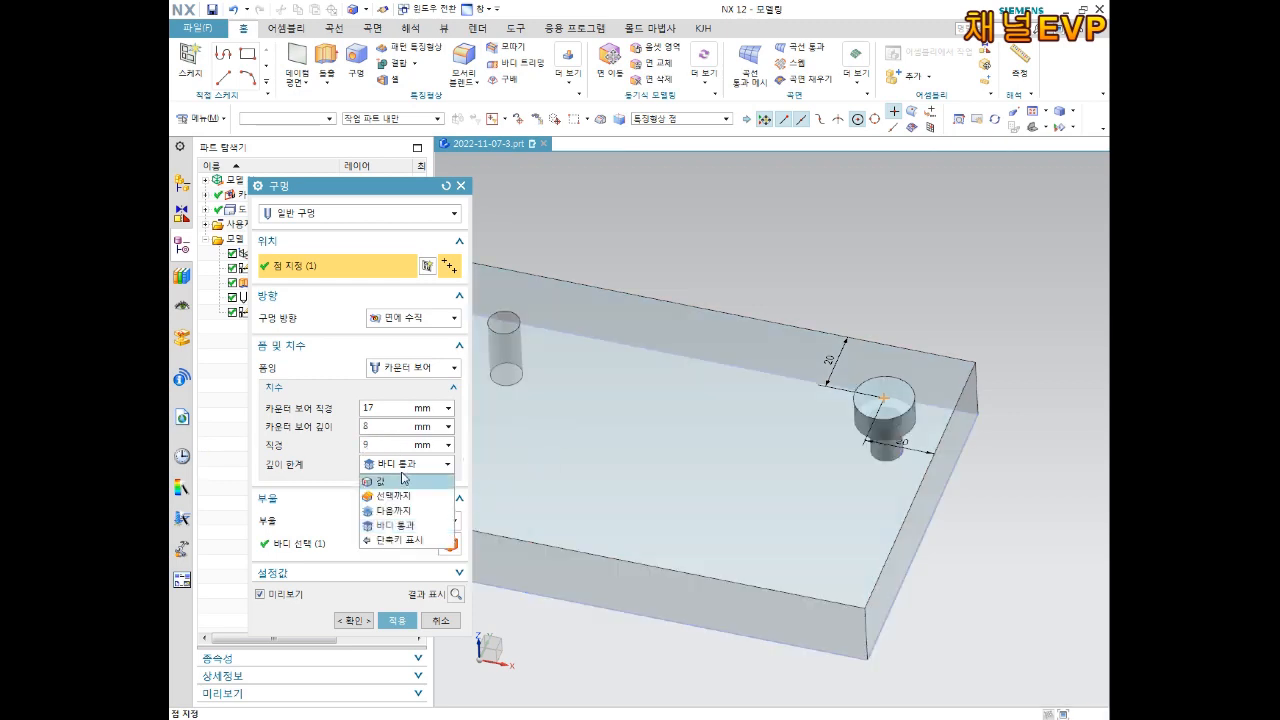
pyautogui.click(403, 471)
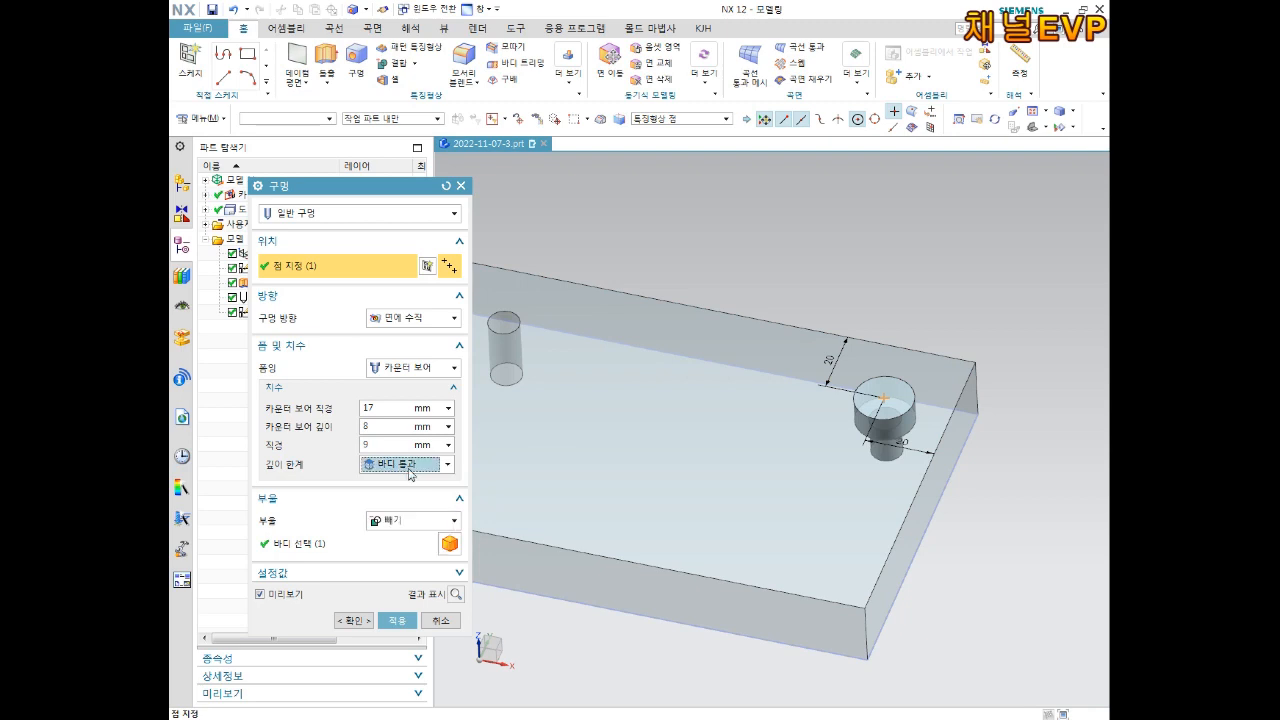
pyautogui.click(408, 466)
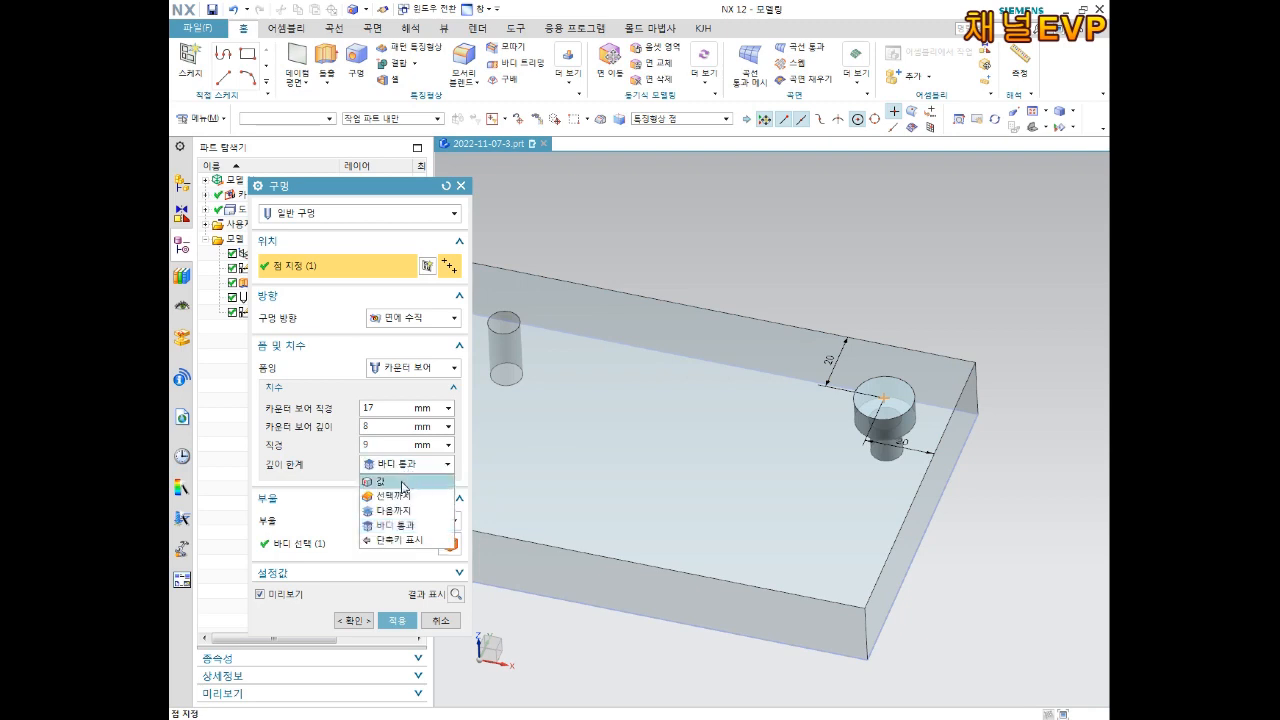
pyautogui.click(402, 483)
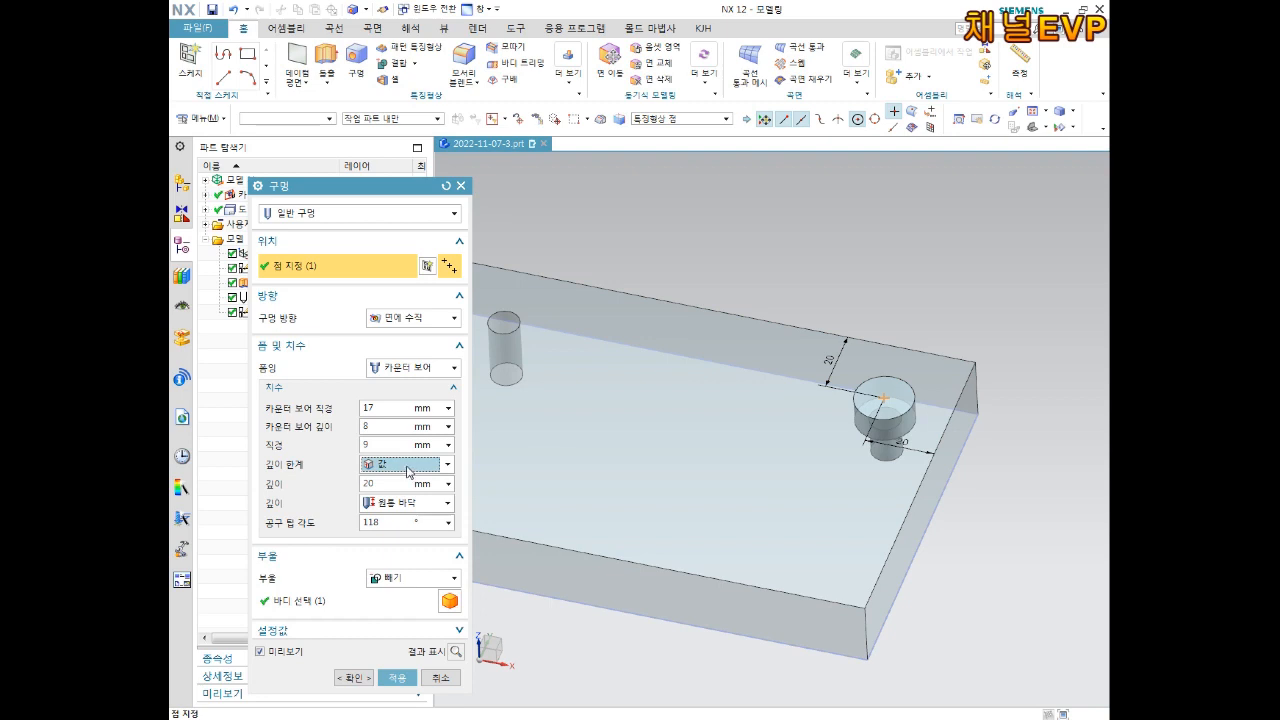
pyautogui.click(407, 470)
pyautogui.click(403, 526)
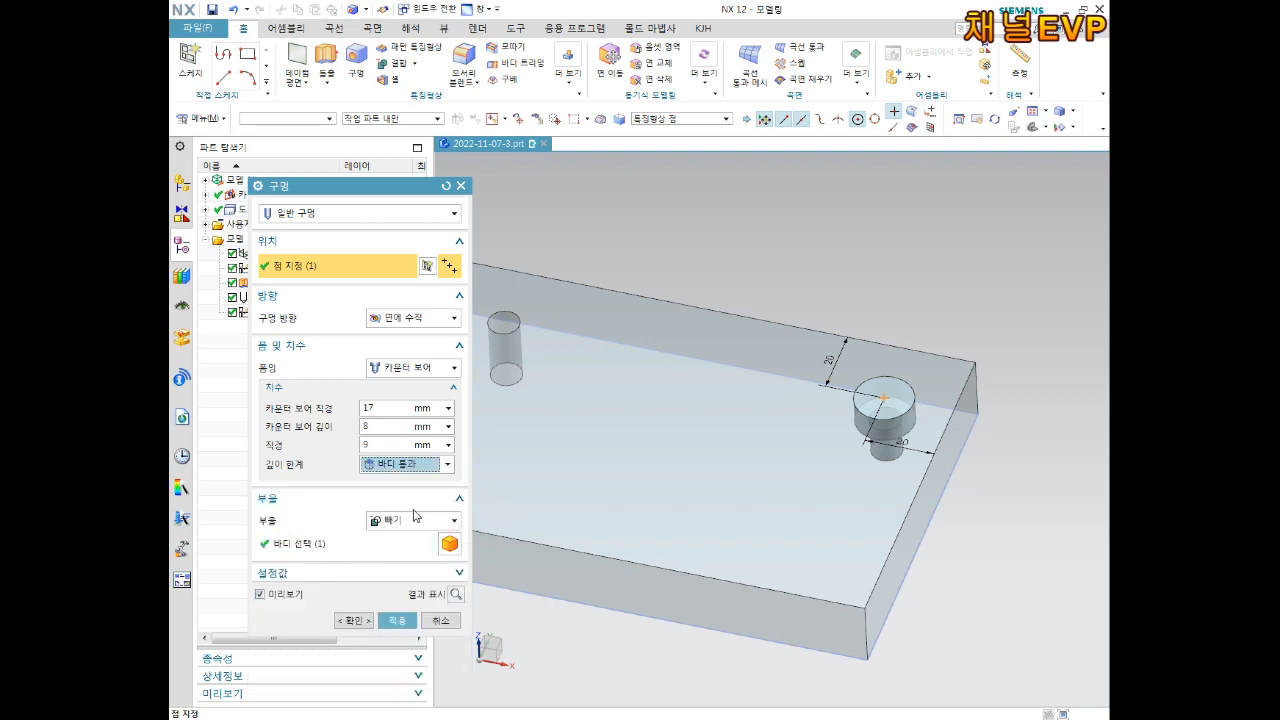
# - Create the counterbored through hole near the plate's right rear corner and inspect it beside the simple hole
pyautogui.click(353, 620)
pyautogui.moveTo(980, 429)
pyautogui.mouseDown(button='middle')
pyautogui.moveTo(986, 486)
pyautogui.moveTo(998, 478)
pyautogui.moveTo(977, 400)
pyautogui.moveTo(977, 423)
pyautogui.moveTo(1034, 443)
pyautogui.moveTo(998, 407)
pyautogui.moveTo(954, 429)
pyautogui.moveTo(983, 440)
pyautogui.mouseUp(button='middle')
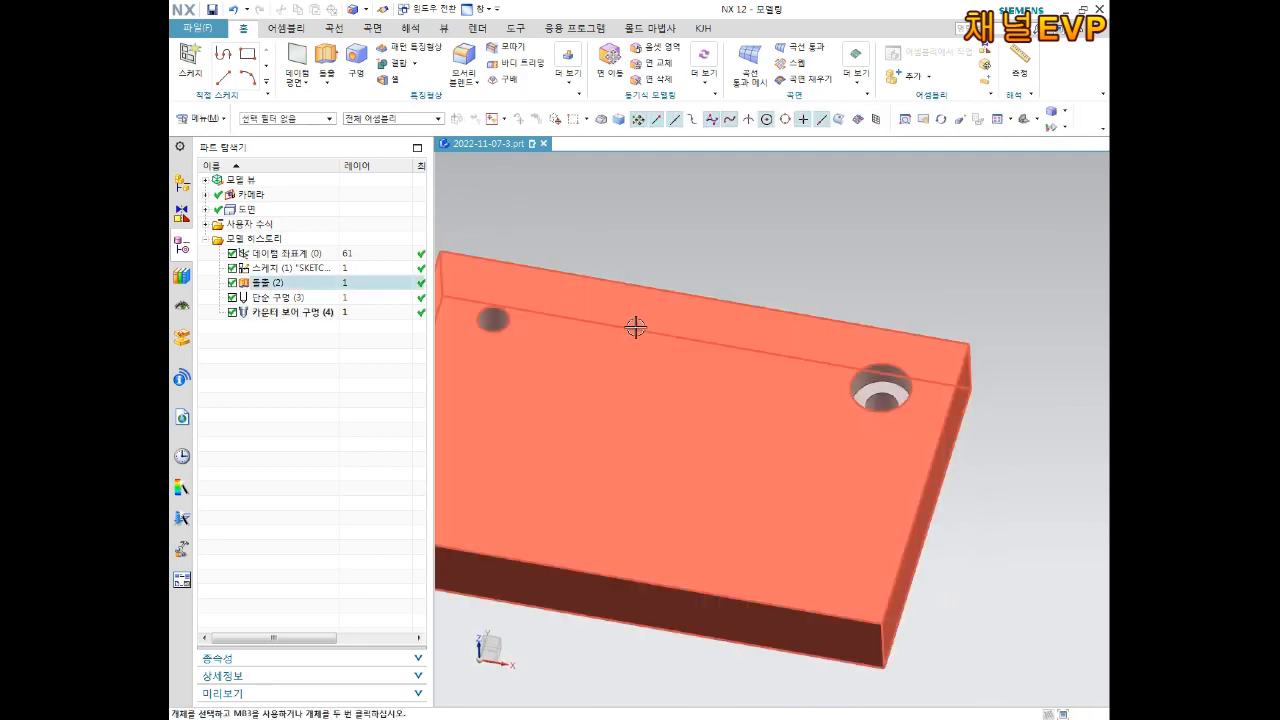
pyautogui.moveTo(954, 360); pyautogui.dragTo(955, 390, button='middle')
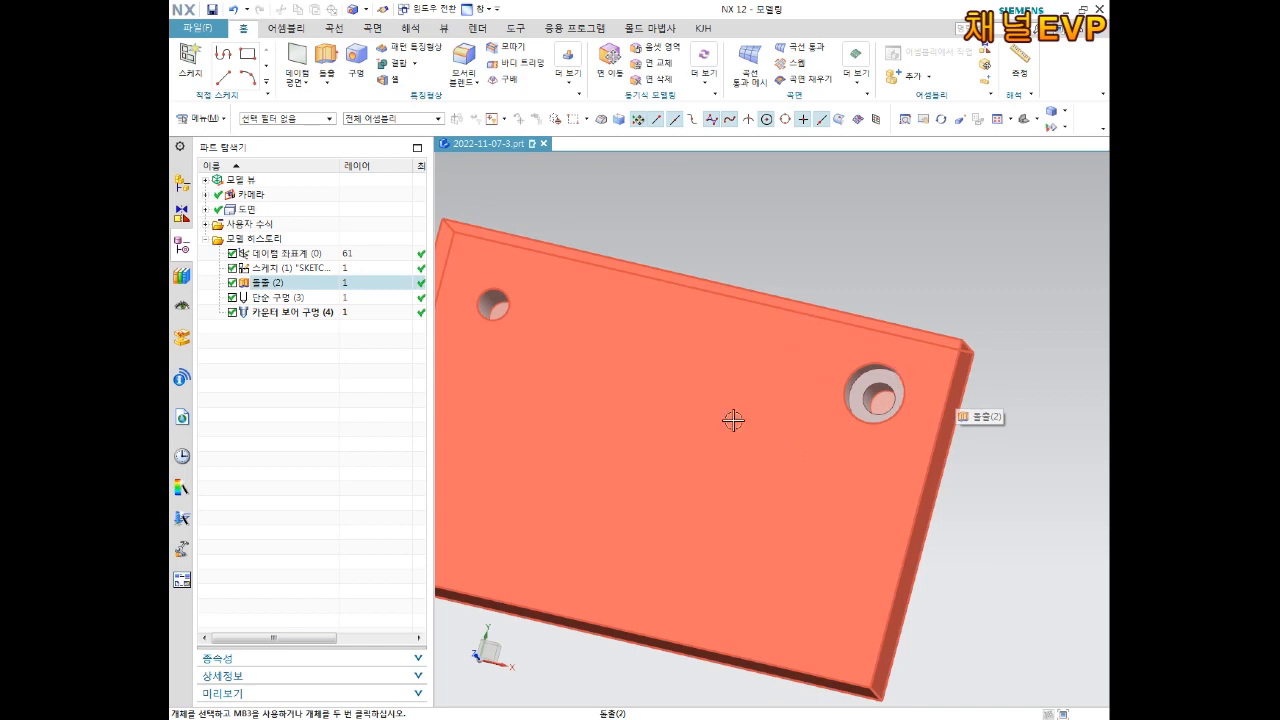
pyautogui.moveTo(691, 437); pyautogui.dragTo(704, 417, button='middle')
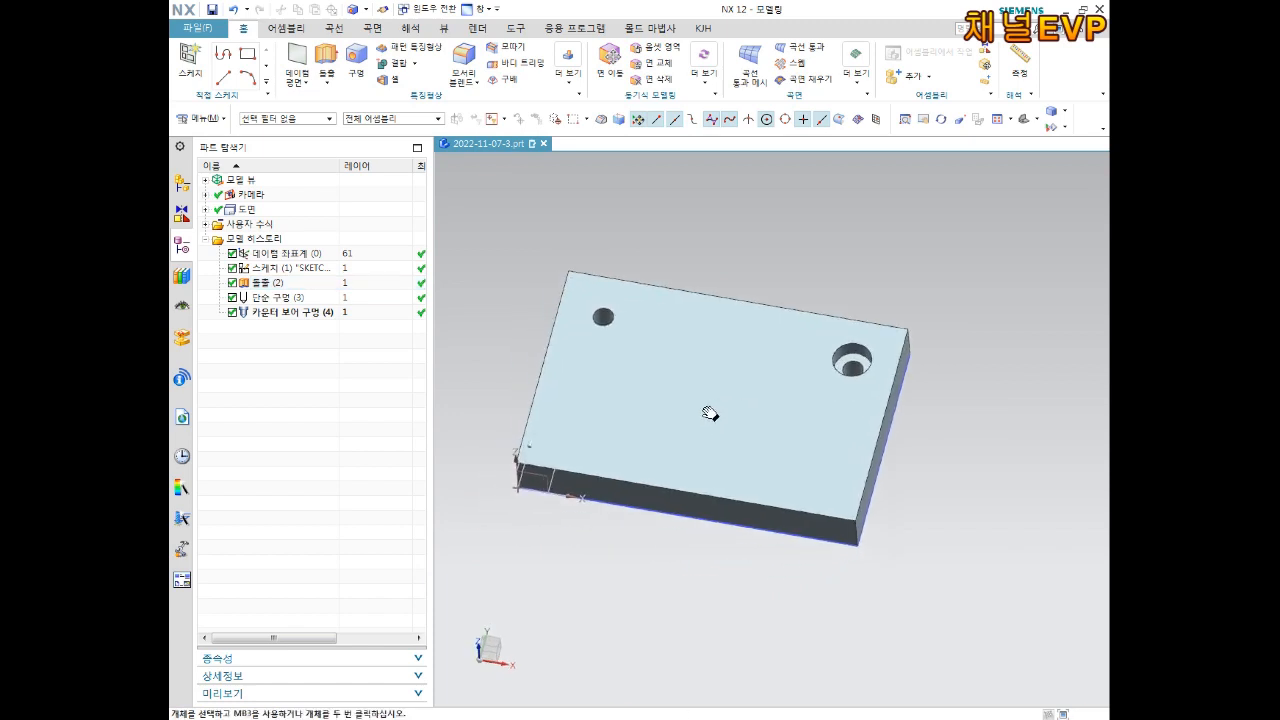
pyautogui.scroll(3, 640, 405)
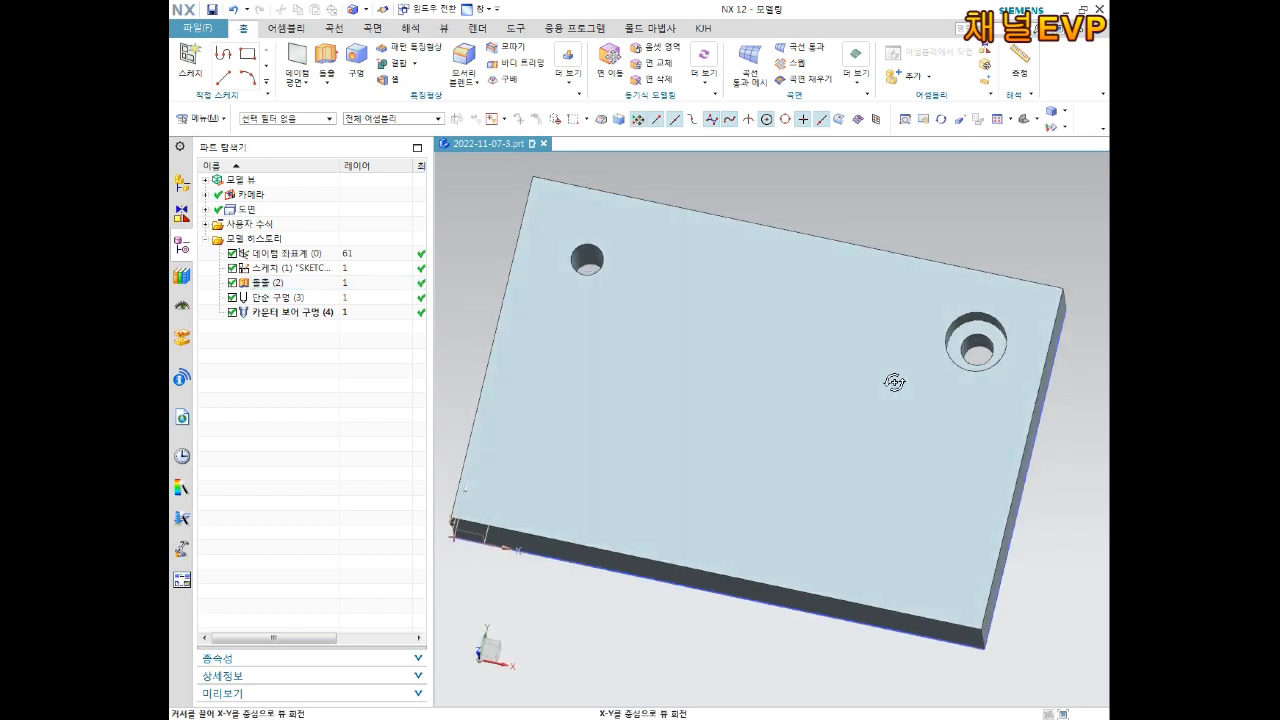
# - Begin another Hole feature and place its sketch point on the top face near the plate's left front corner
pyautogui.click(357, 64)
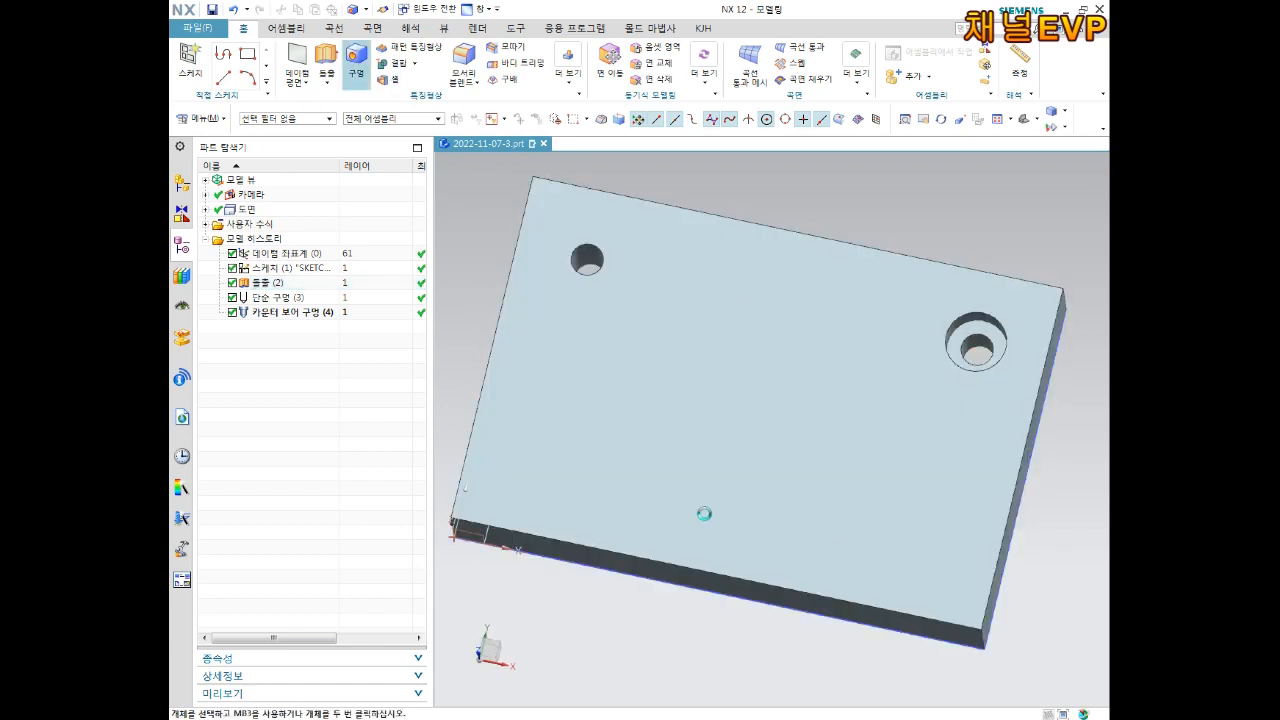
pyautogui.click(566, 460)
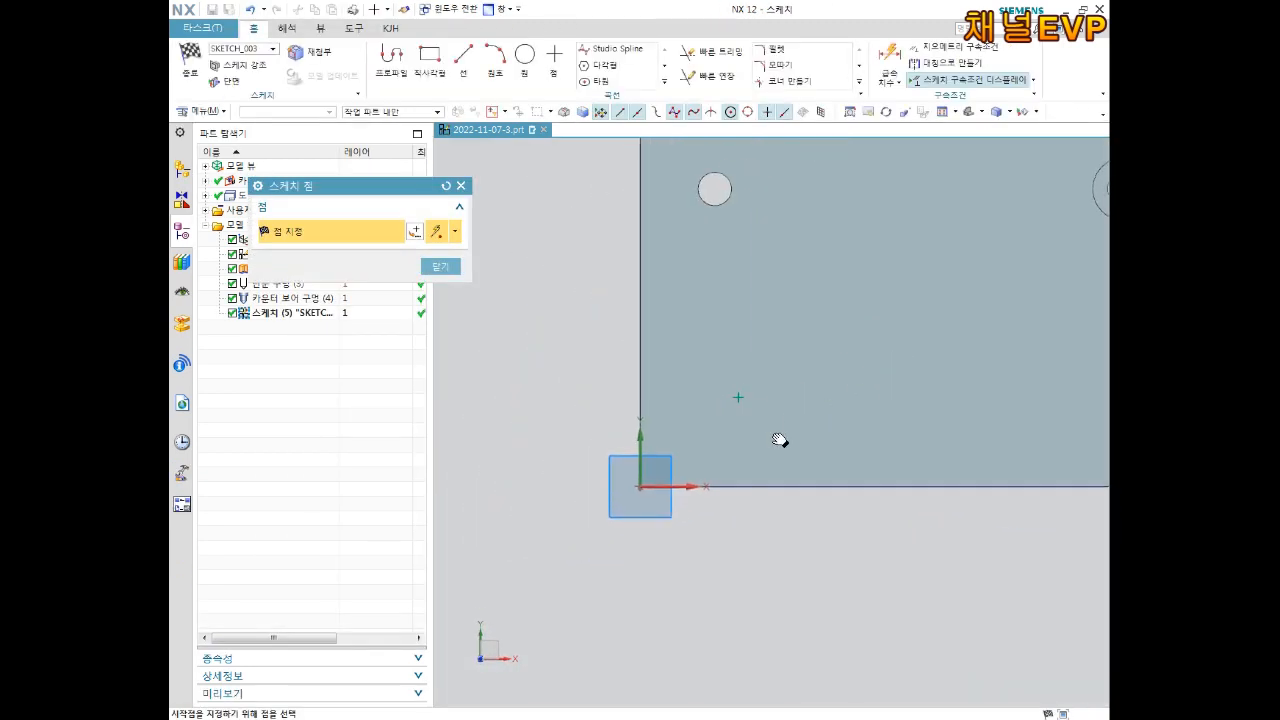
pyautogui.scroll(3, 773, 408)
# - Dimension the new sketch point 20 mm from the plate's front edge
pyautogui.press('d')
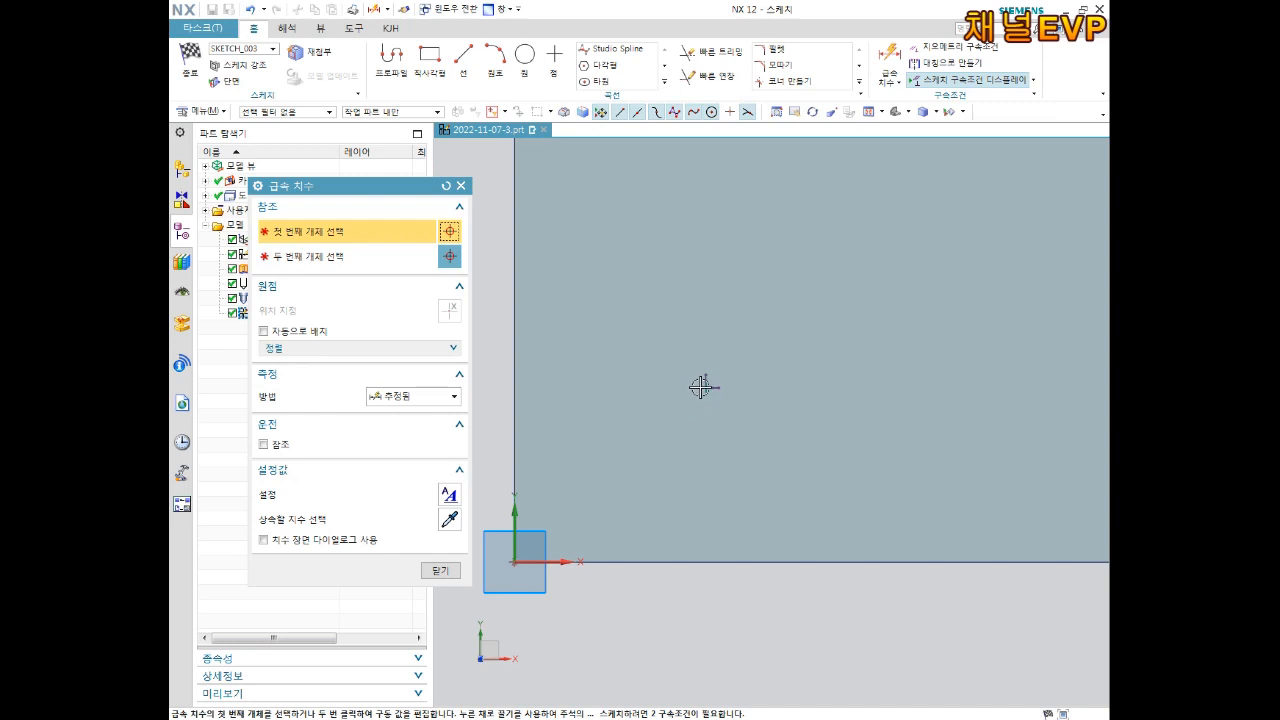
pyautogui.click(705, 387)
pyautogui.click(718, 561)
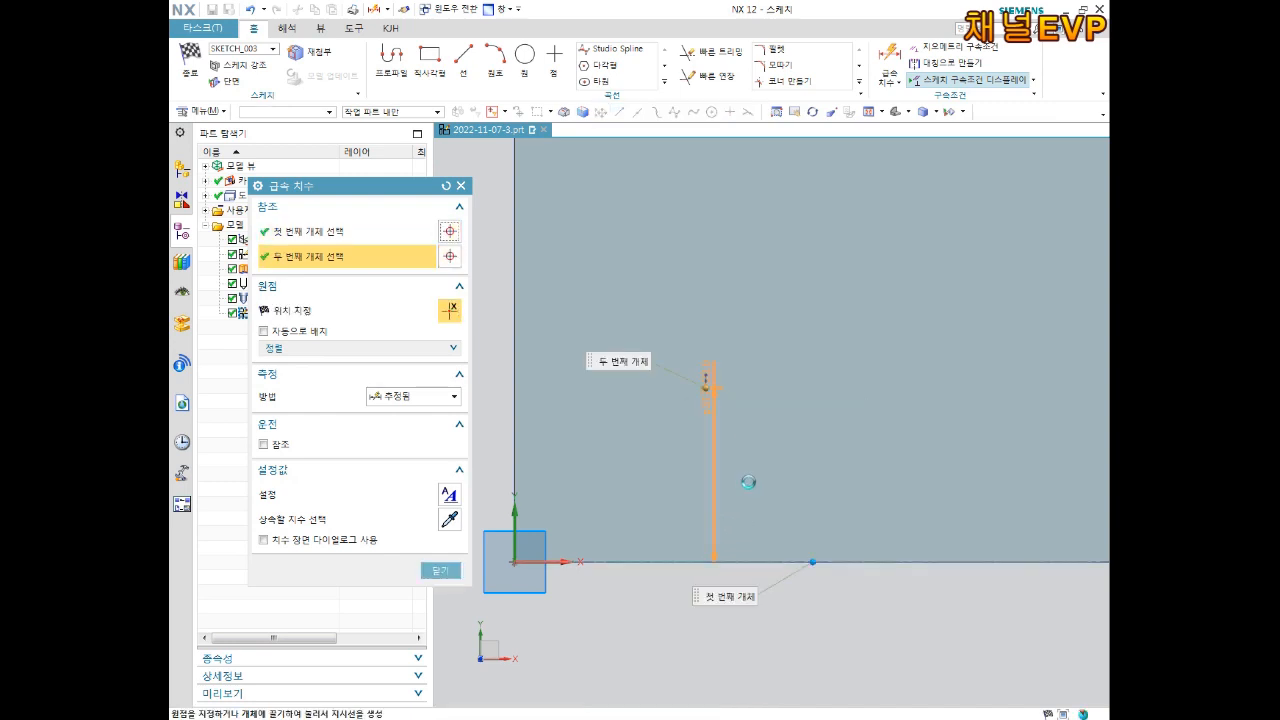
pyautogui.click(749, 483)
pyautogui.write('20')
pyautogui.press('Return')
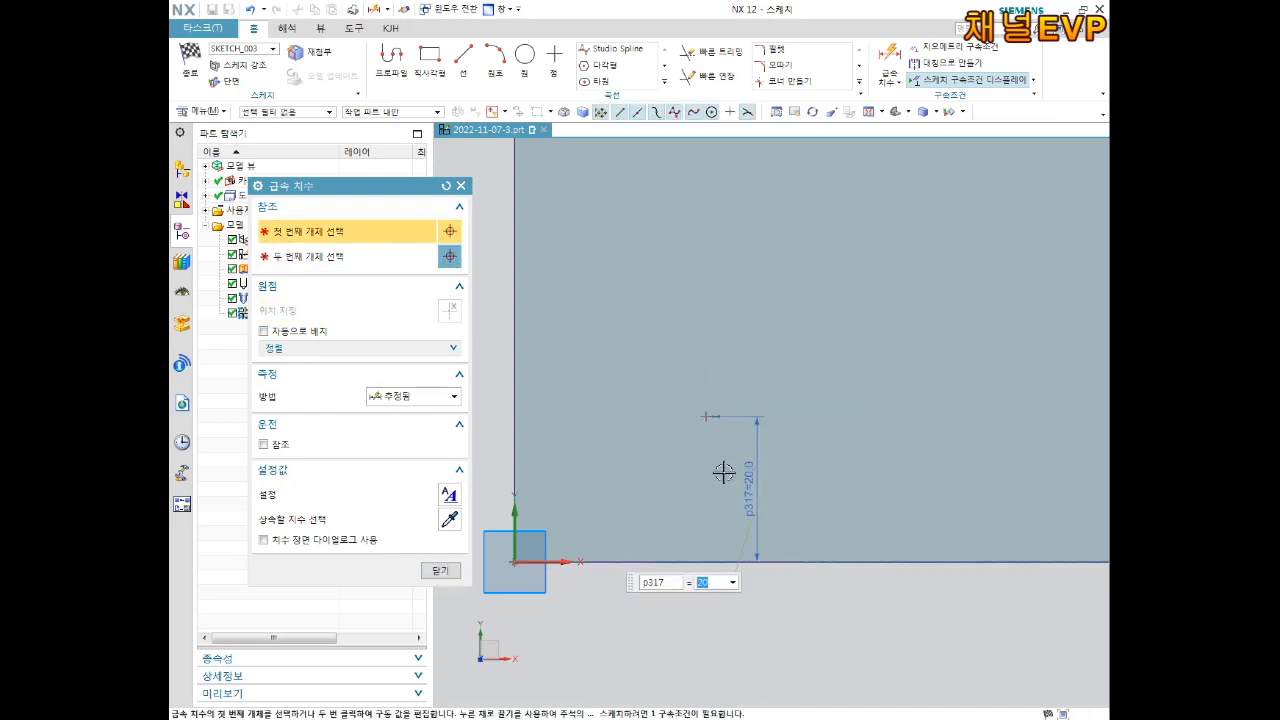
# - Dimension the new sketch point 20 mm from the plate's left edge and finish the sketch
pyautogui.click(517, 429)
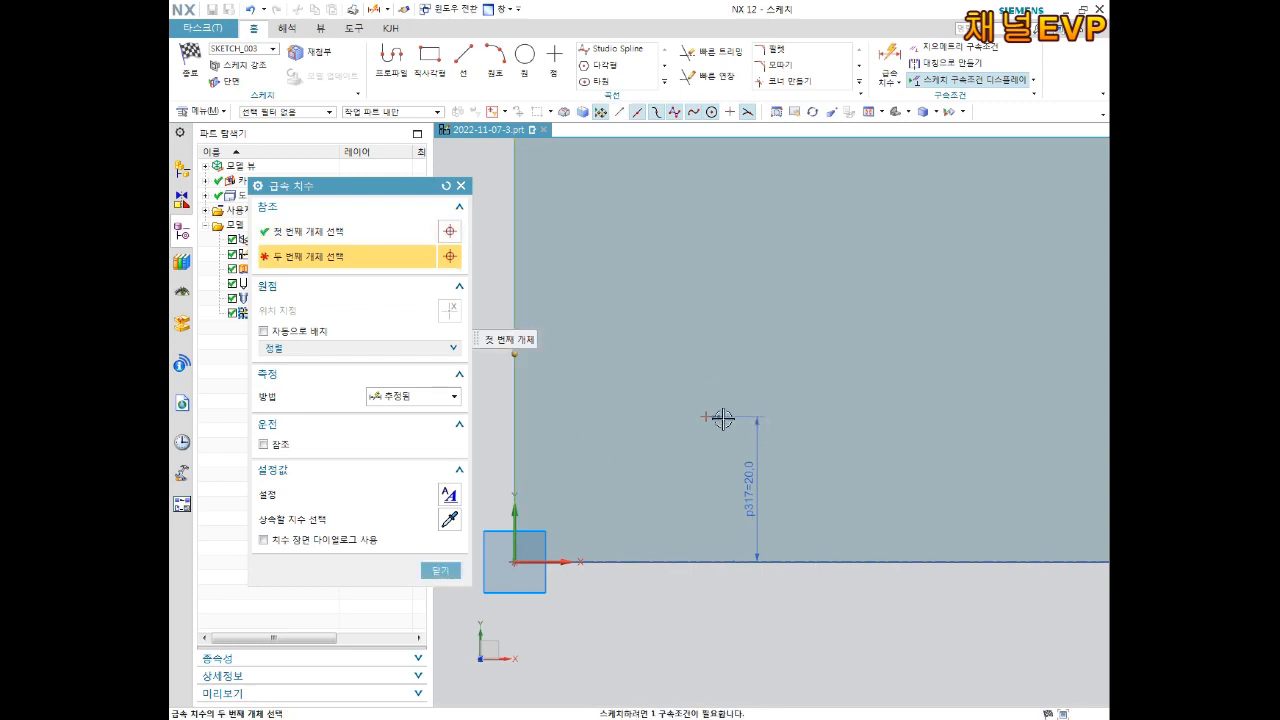
pyautogui.click(705, 419)
pyautogui.click(606, 400)
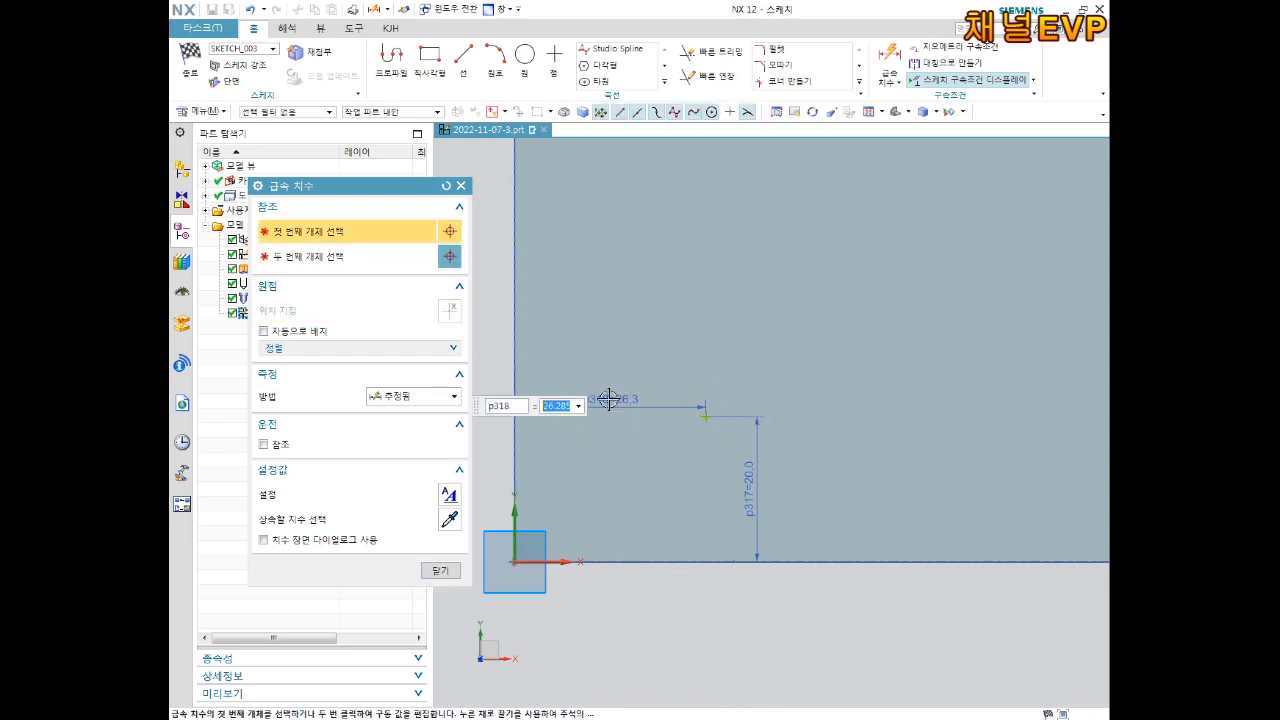
pyautogui.write('20')
pyautogui.press('Return')
pyautogui.moveTo(788, 253)
pyautogui.mouseDown(button='middle')
pyautogui.moveTo(834, 269)
pyautogui.moveTo(822, 249)
pyautogui.moveTo(800, 277)
pyautogui.mouseUp(button='middle')
pyautogui.click(440, 570)
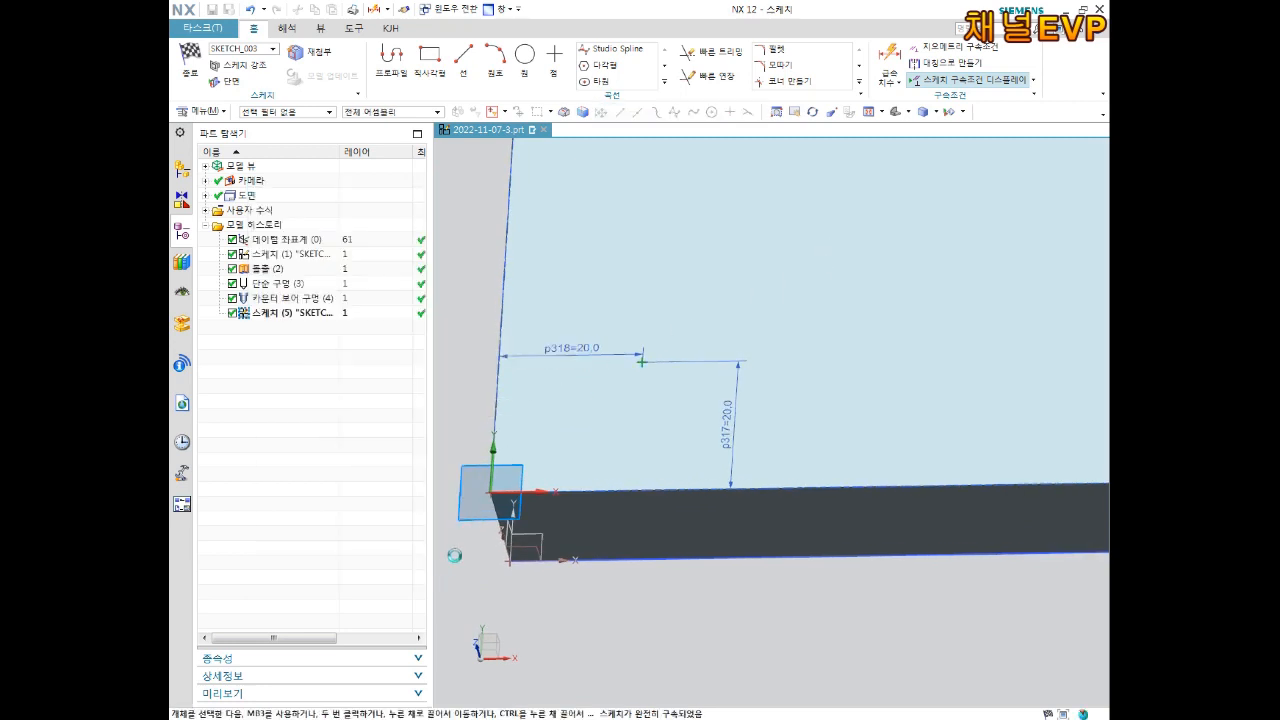
pyautogui.click(186, 73)
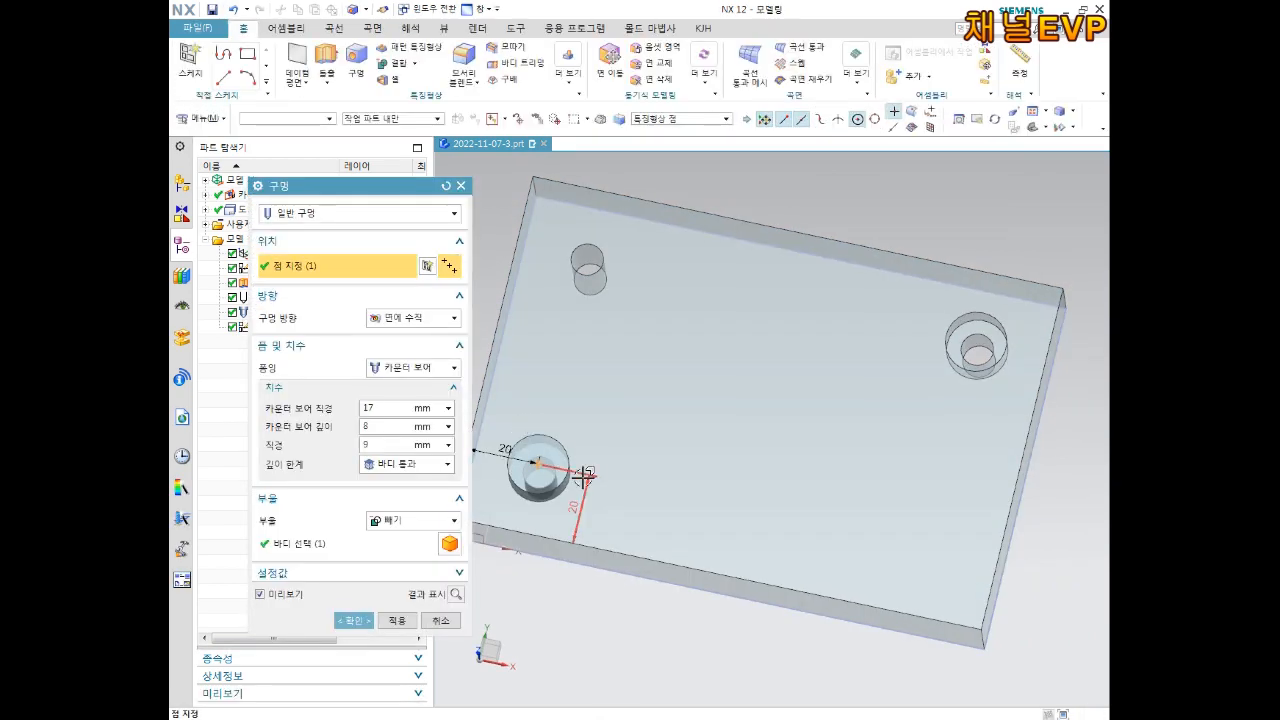
# - Change the hole type to Threaded Hole for the point near the left front corner and examine its preview
pyautogui.moveTo(630, 471)
pyautogui.keyDown('shift'); pyautogui.mouseDown(button='middle')
pyautogui.moveTo(687, 417)
pyautogui.moveTo(747, 394)
pyautogui.mouseUp(button='middle'); pyautogui.keyUp('shift')
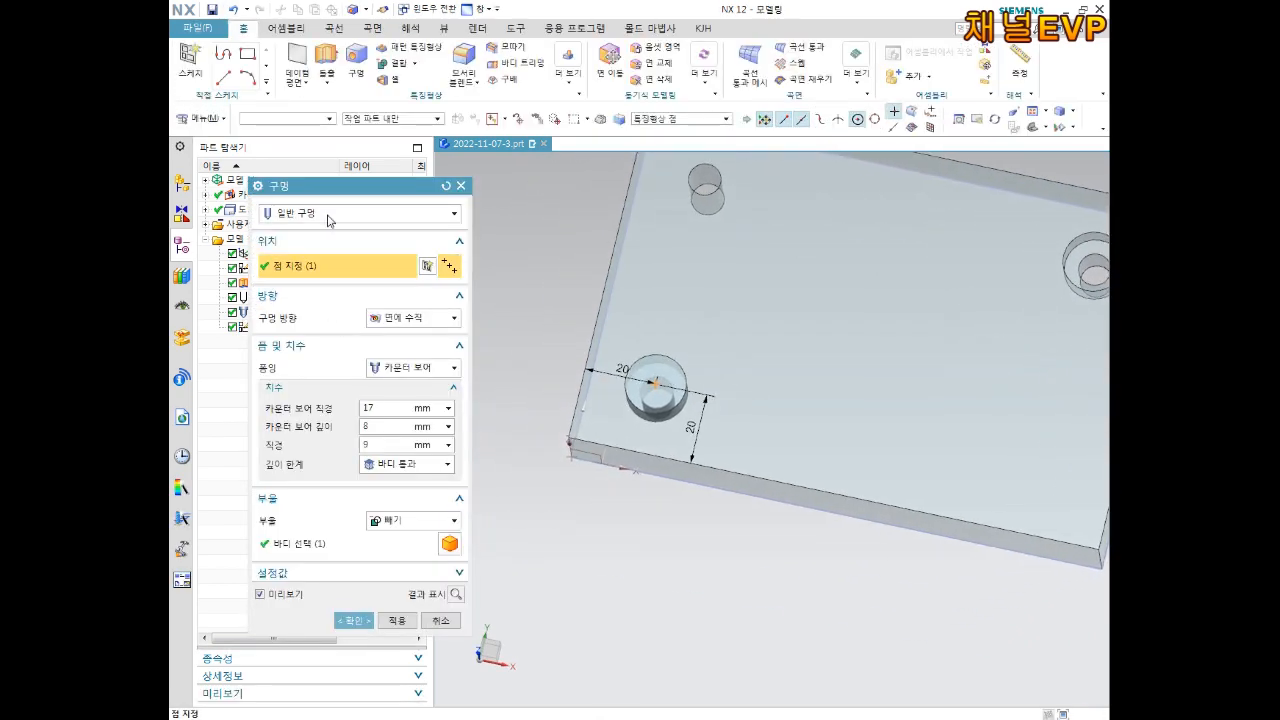
pyautogui.click(330, 213)
pyautogui.click(298, 274)
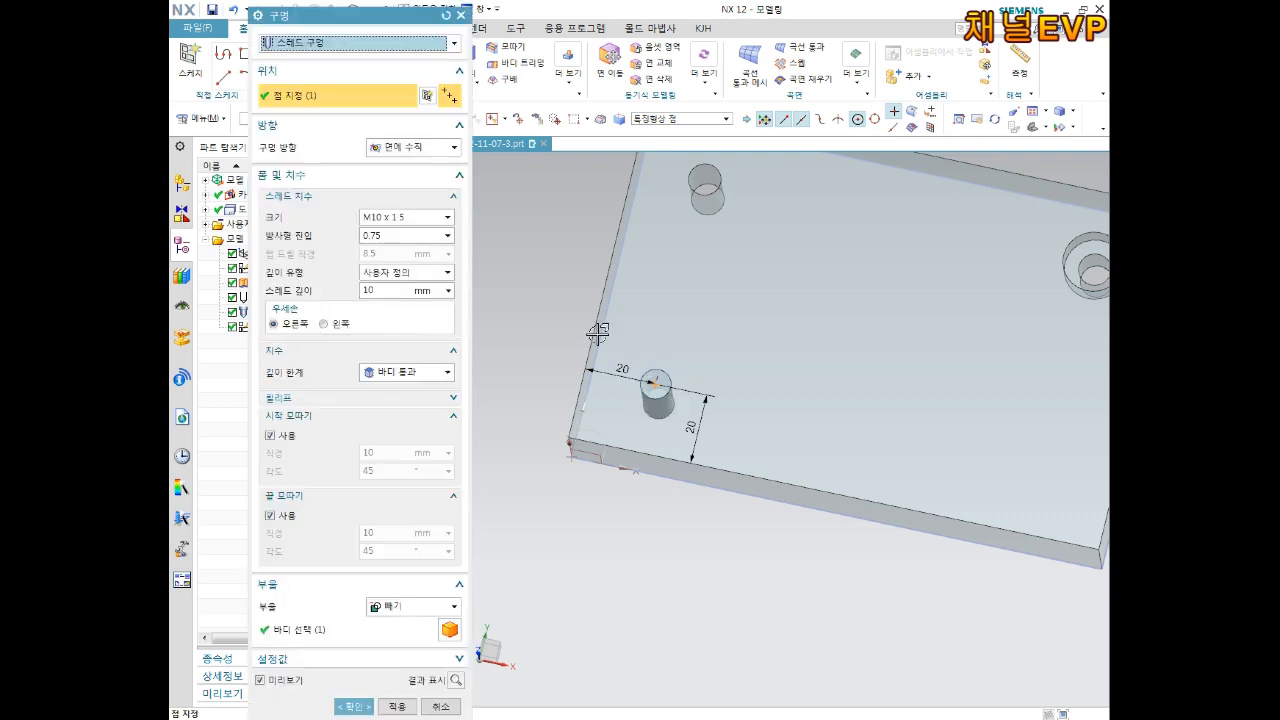
pyautogui.scroll(3, 660, 383)
pyautogui.moveTo(660, 383); pyautogui.dragTo(665, 346, button='middle')
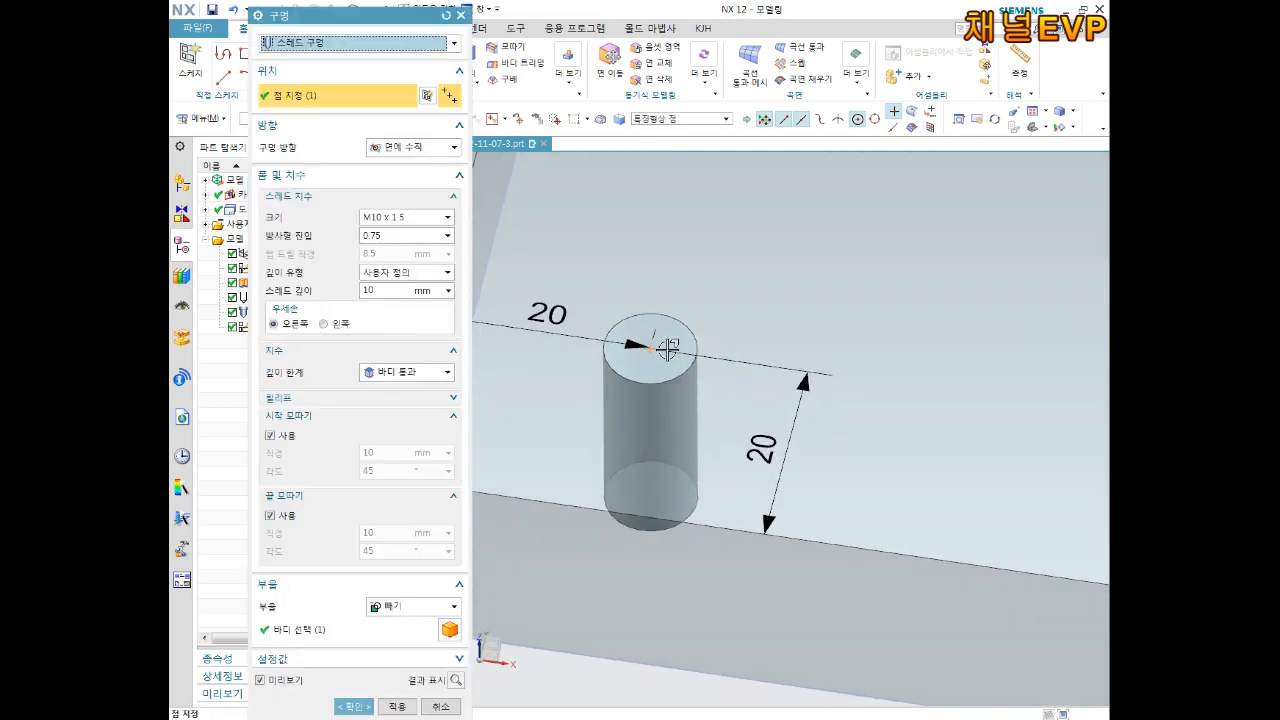
# - Set the threaded hole's size to M8 x 1.25
pyautogui.click(401, 222)
pyautogui.scroll(1, 402, 290)
pyautogui.scroll(1, 400, 340)
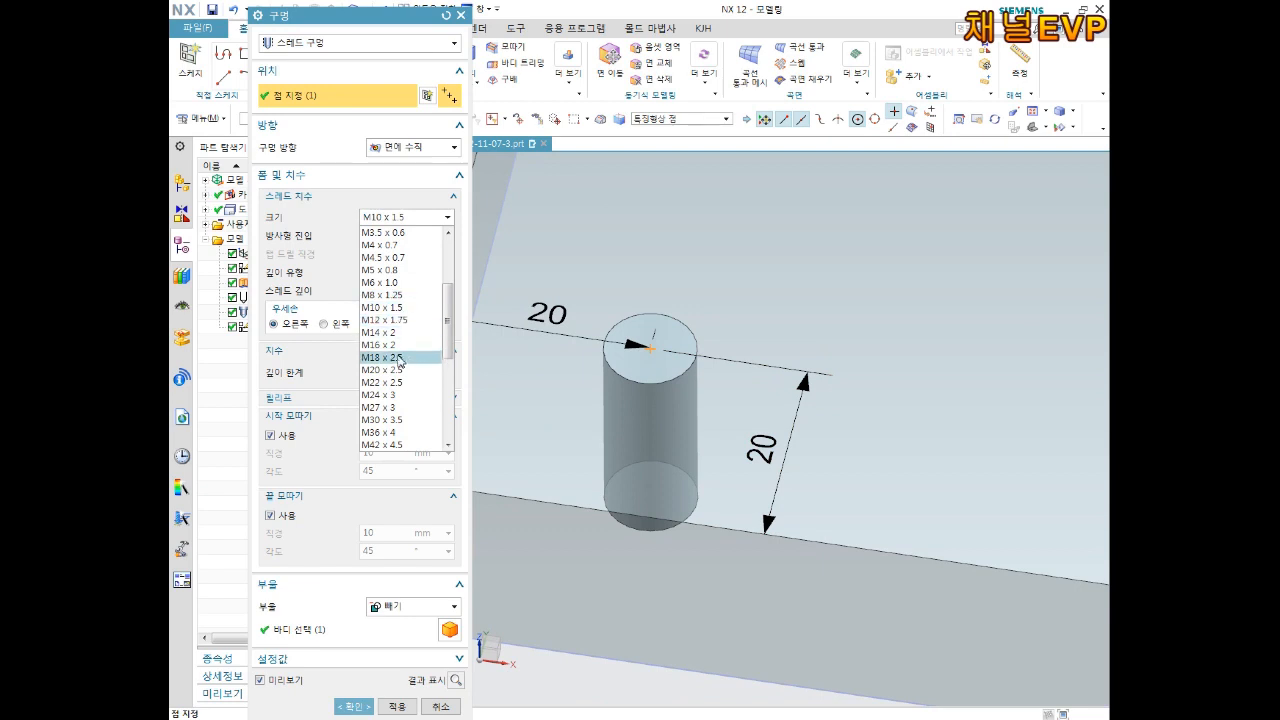
pyautogui.click(400, 297)
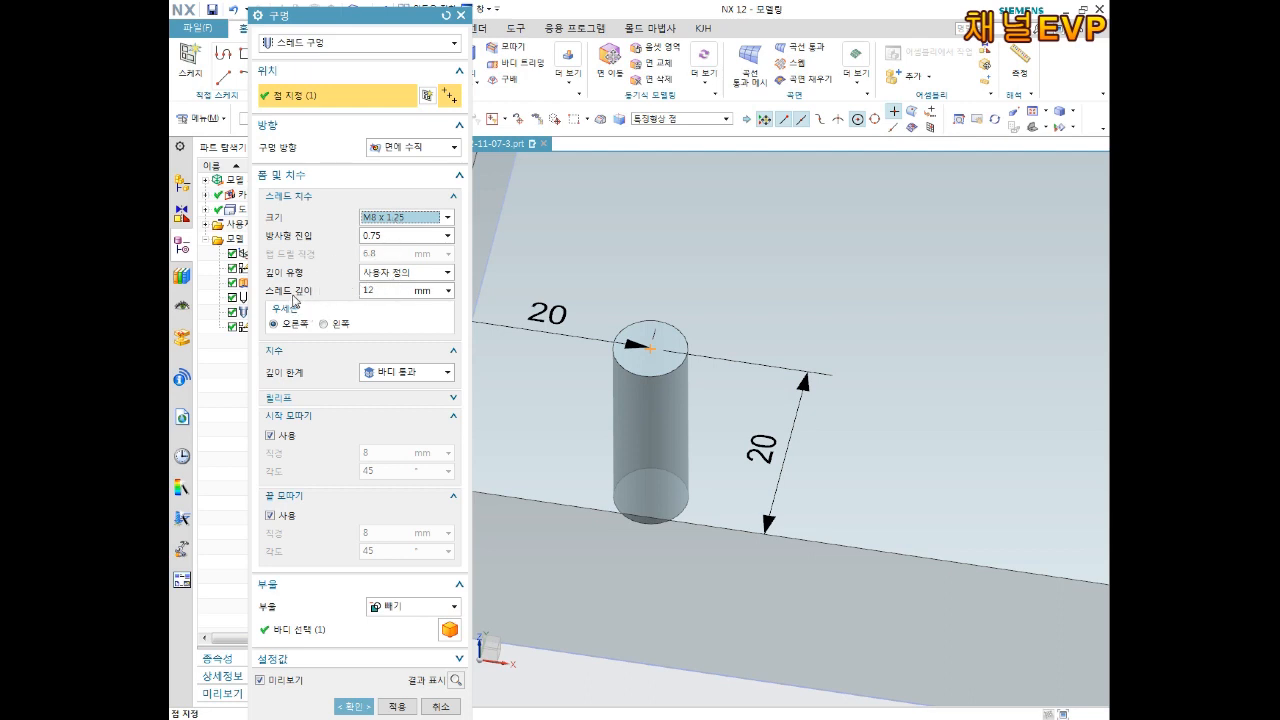
# - Keep the custom 12 mm thread depth and set the threaded hole's depth limit to Value
pyautogui.click(383, 289)
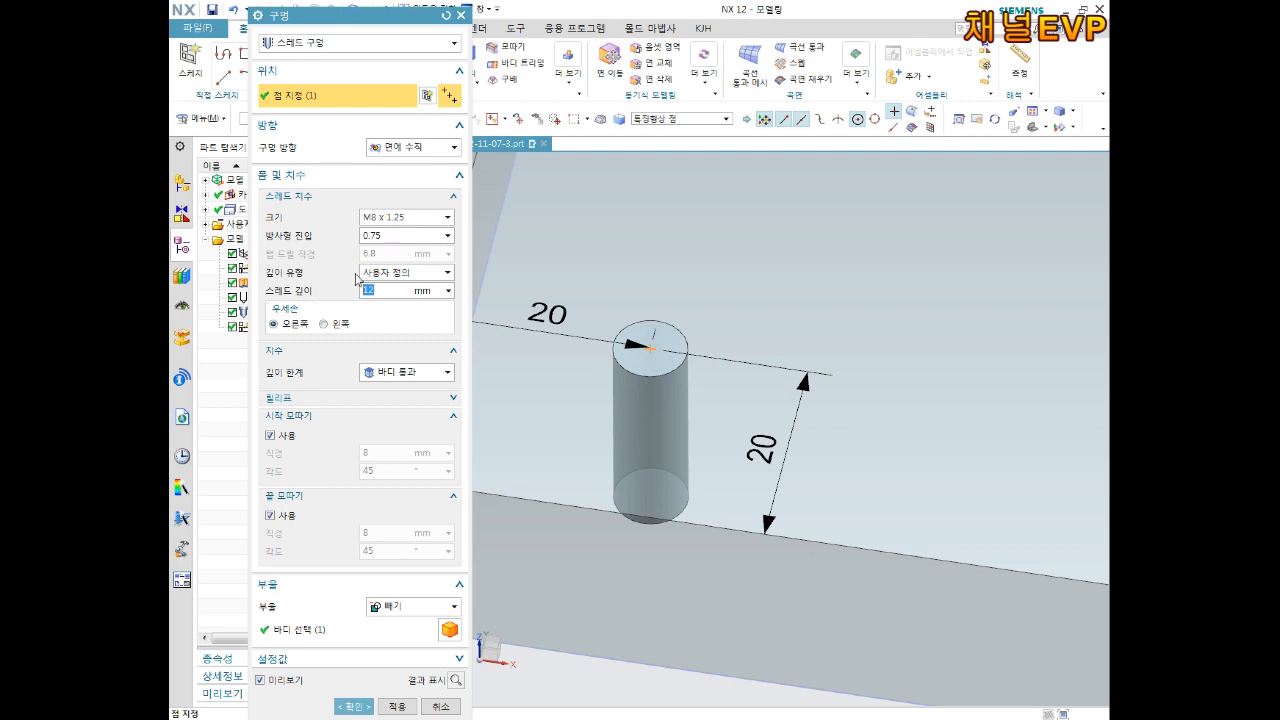
pyautogui.click(391, 278)
pyautogui.click(391, 278)
pyautogui.click(403, 381)
pyautogui.click(394, 392)
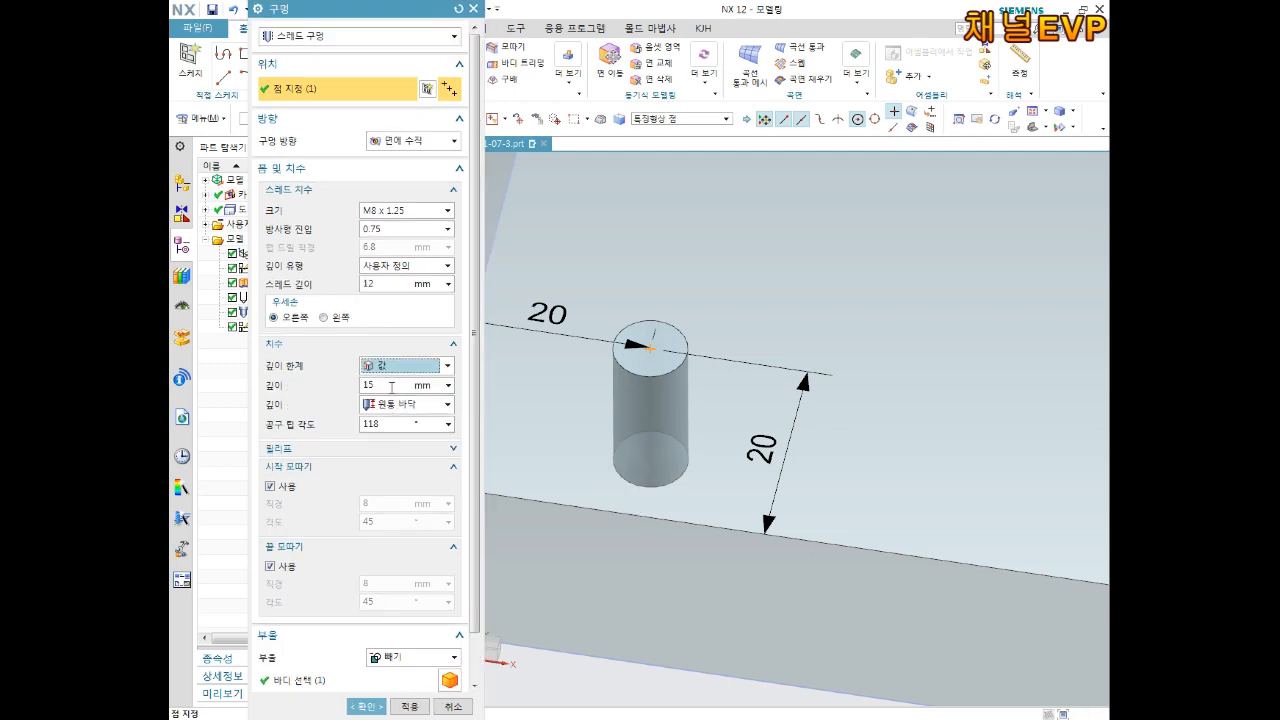
# - Set the threaded hole's depth to 17 mm and create the hole in the plate
pyautogui.doubleClick(391, 385)
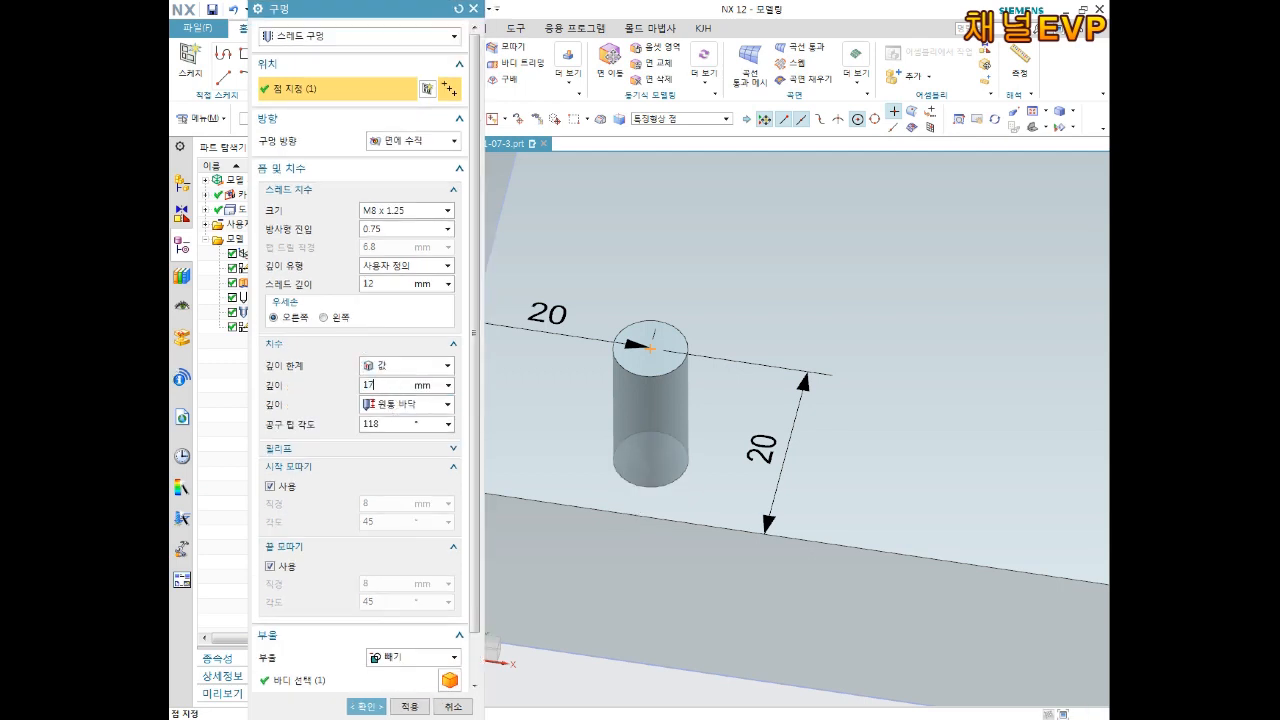
pyautogui.press('Return')
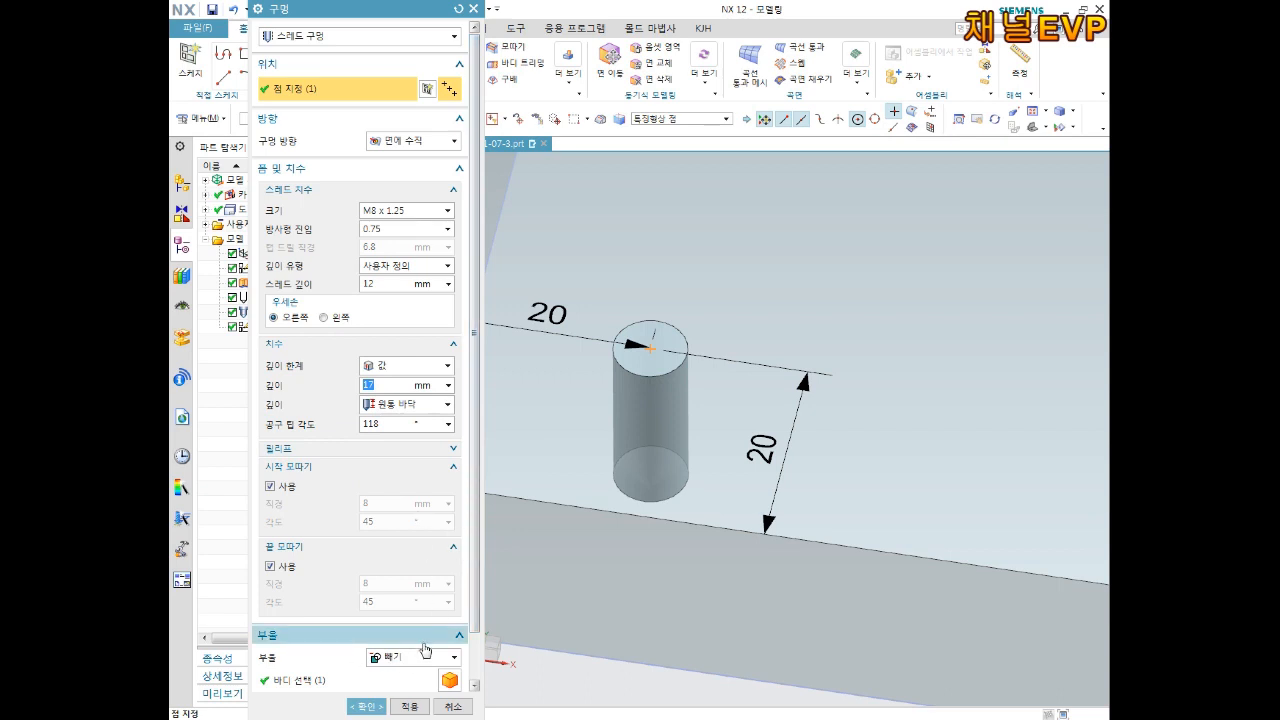
pyautogui.scroll(-1, 440, 640)
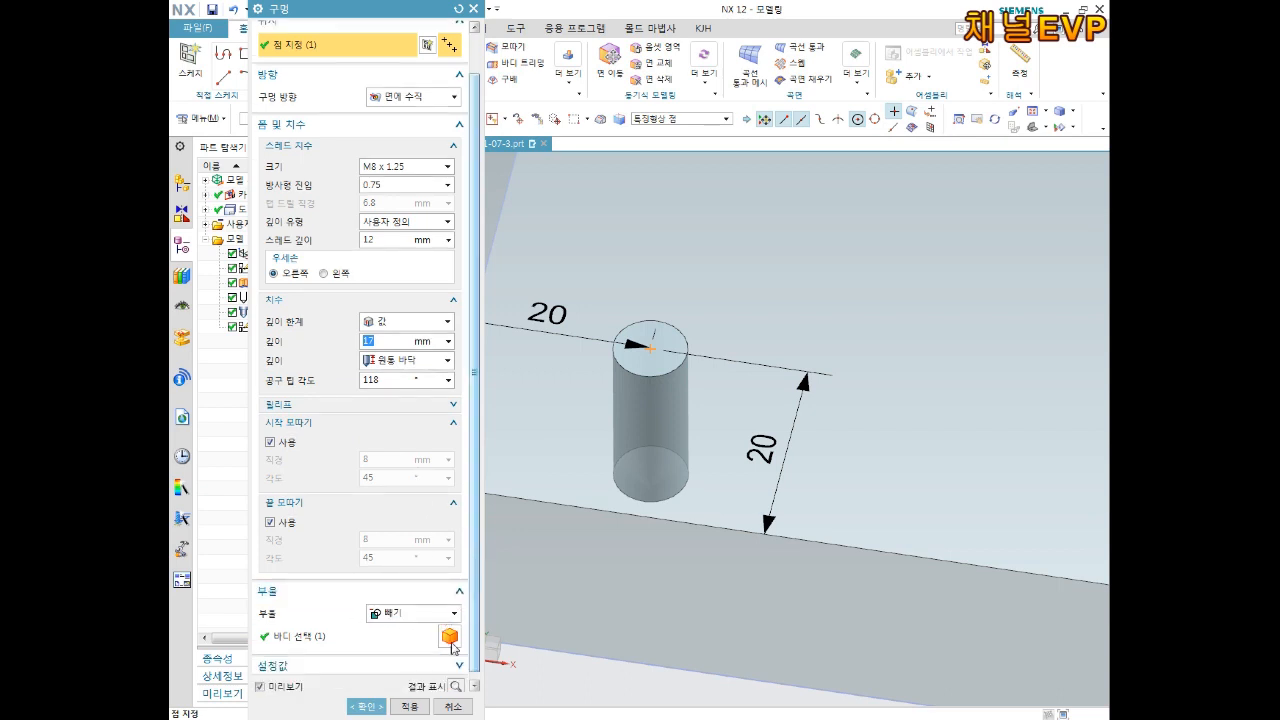
pyautogui.click(366, 706)
pyautogui.moveTo(640, 451); pyautogui.dragTo(694, 431, button='middle')
pyautogui.click(695, 448)
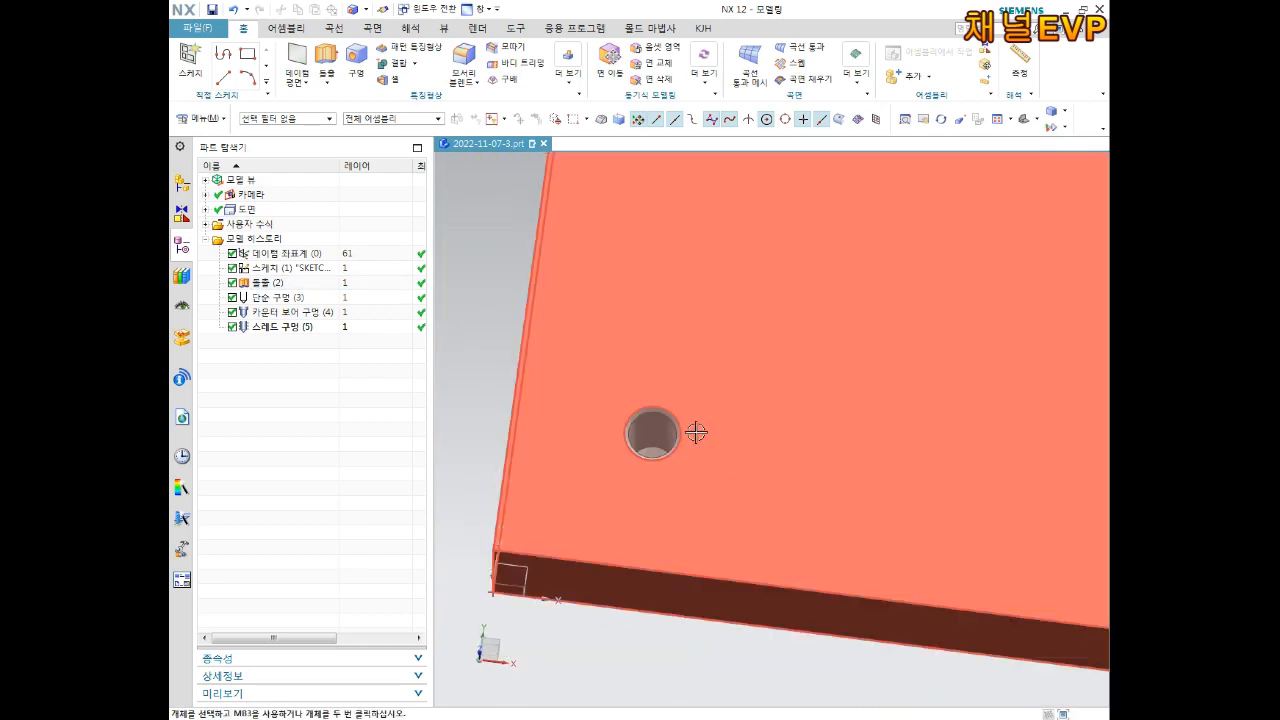
pyautogui.scroll(-3, 735, 397)
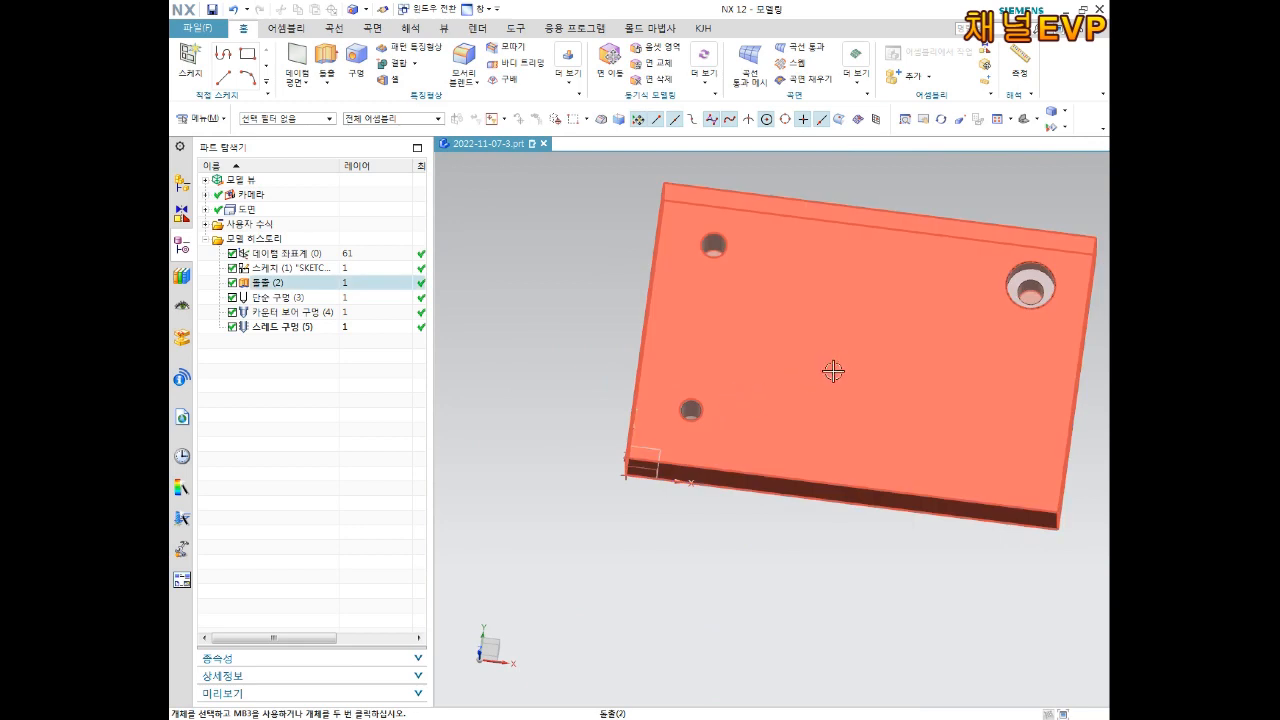
pyautogui.moveTo(843, 357); pyautogui.dragTo(754, 422, button='middle')
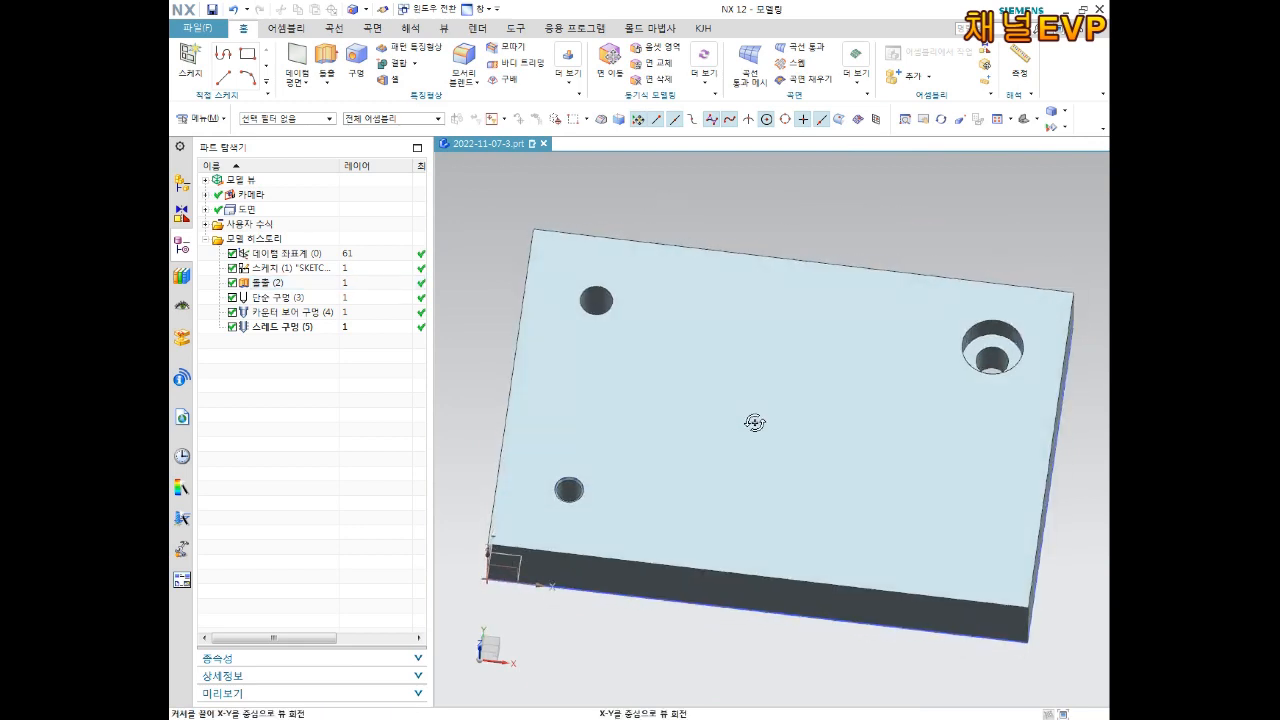
pyautogui.moveTo(809, 325); pyautogui.dragTo(726, 384, button='middle')
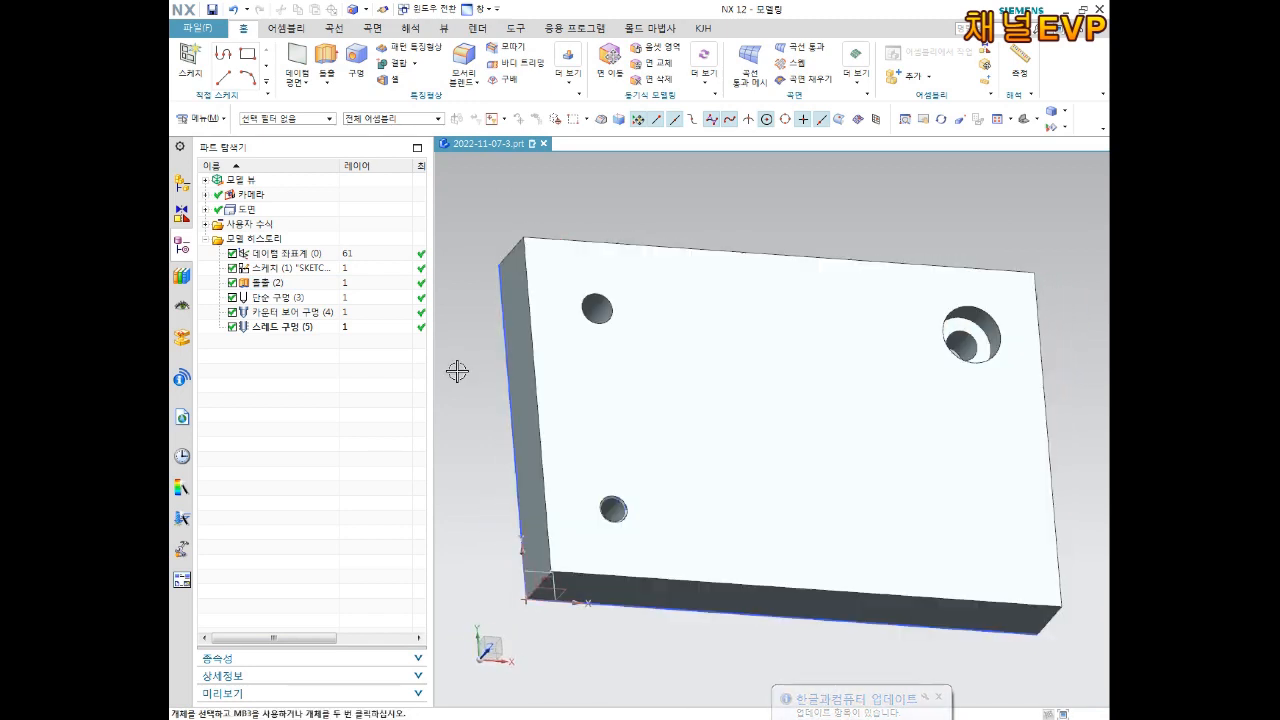
pyautogui.moveTo(818, 443); pyautogui.dragTo(789, 434, button='middle')
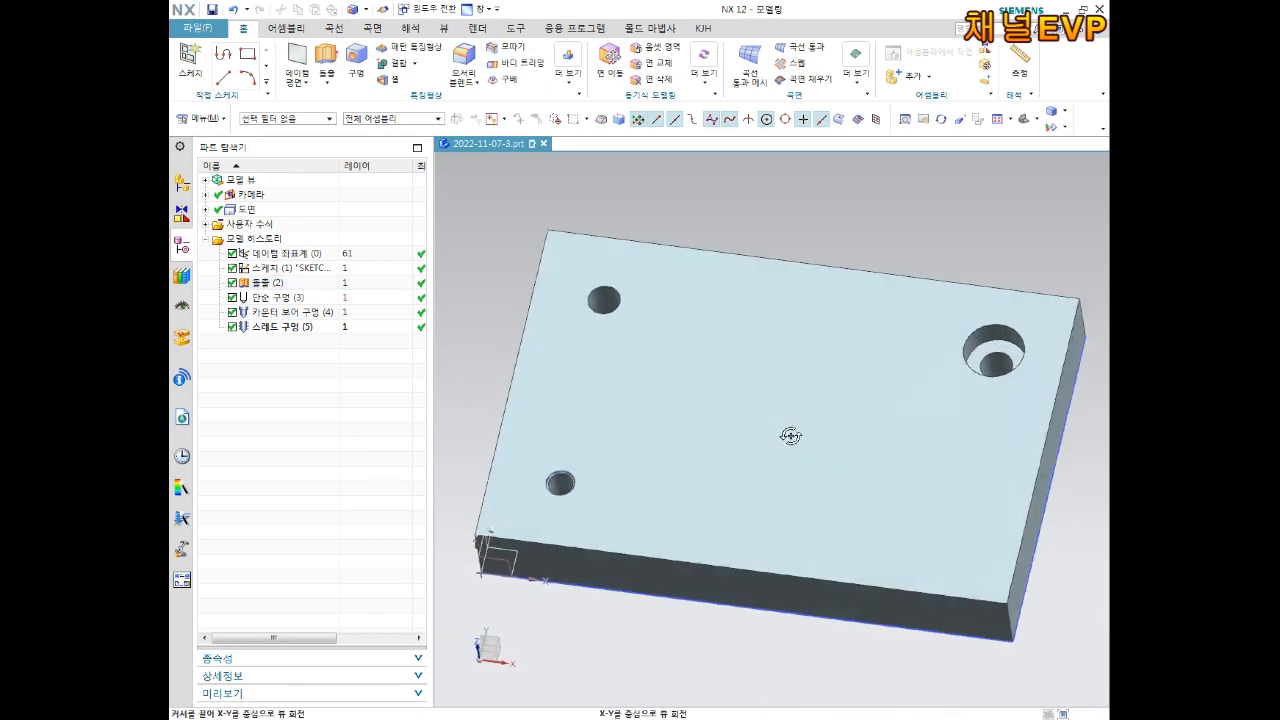
# - Create a new A3 drawing file named 2022-11-07-3-도면 and leave its title block fields unfilled
pyautogui.click(192, 28)
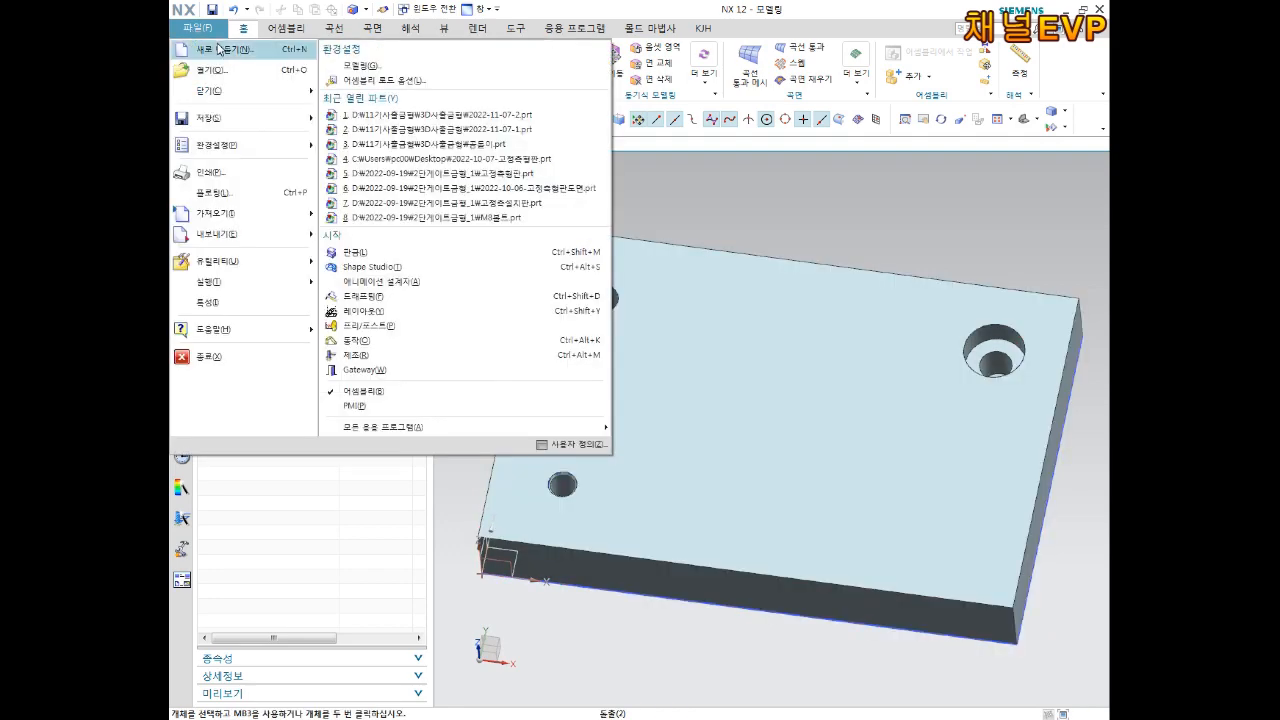
pyautogui.click(218, 50)
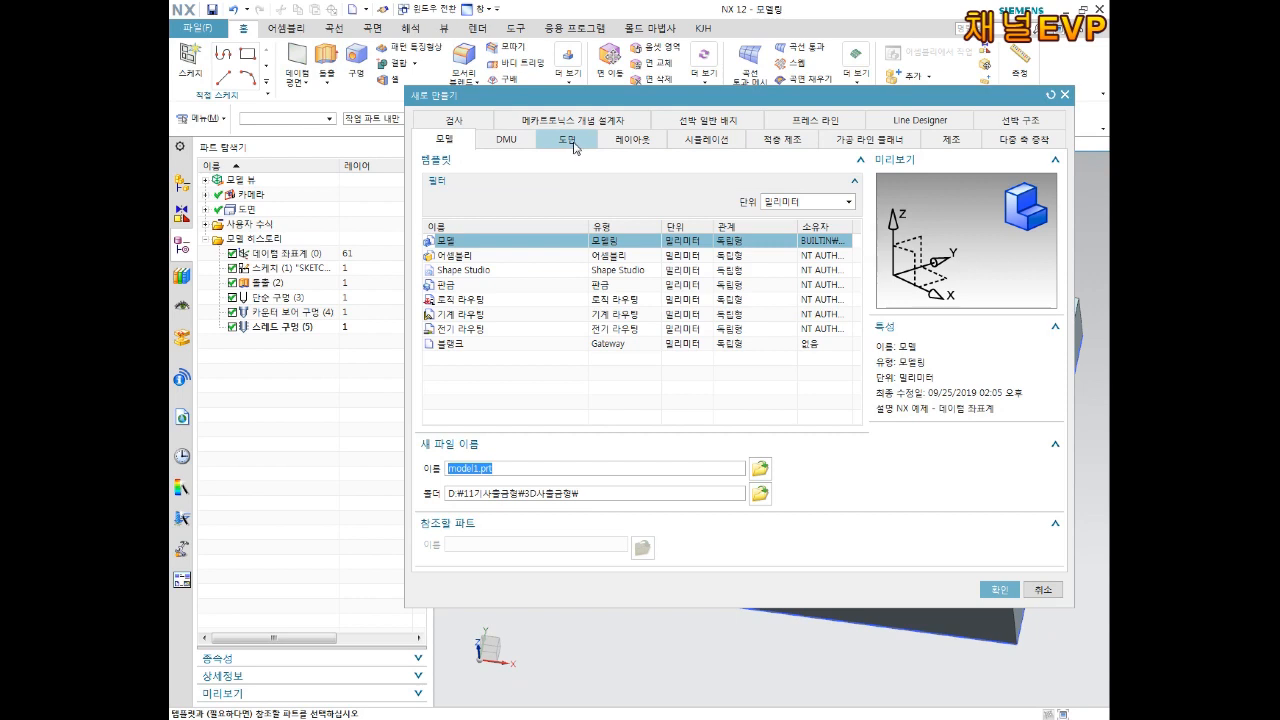
pyautogui.click(567, 141)
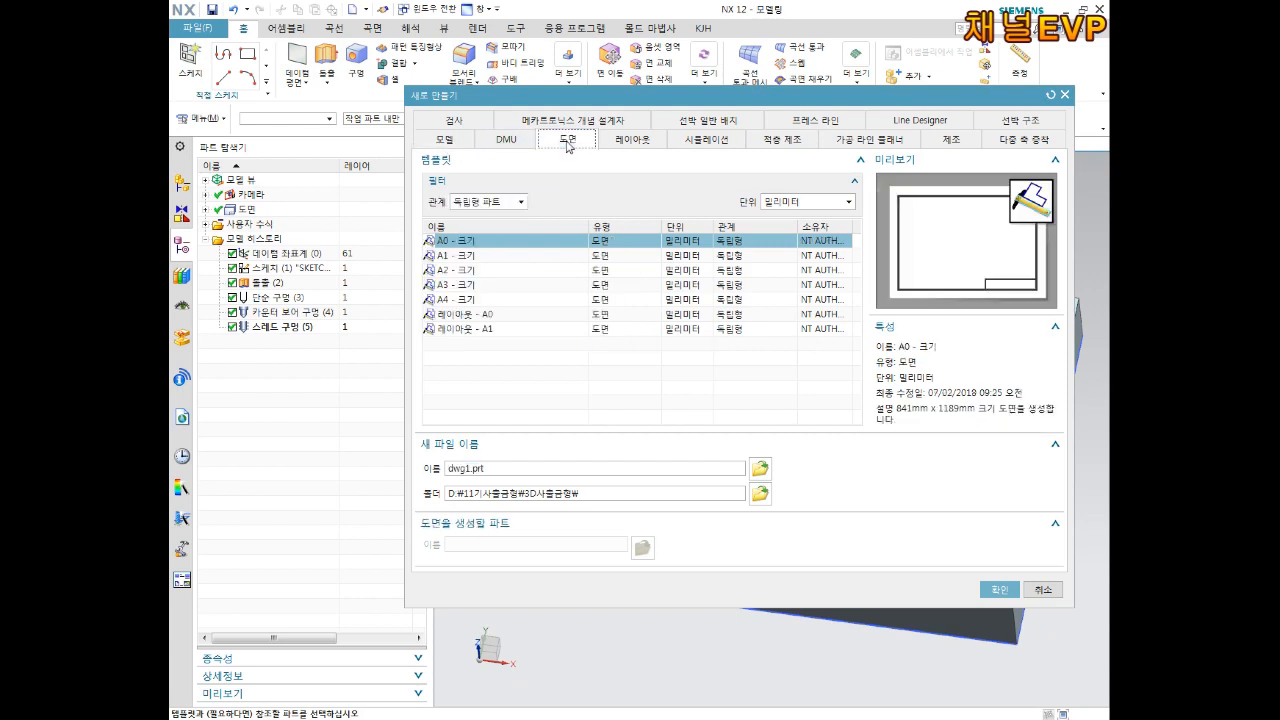
pyautogui.click(455, 285)
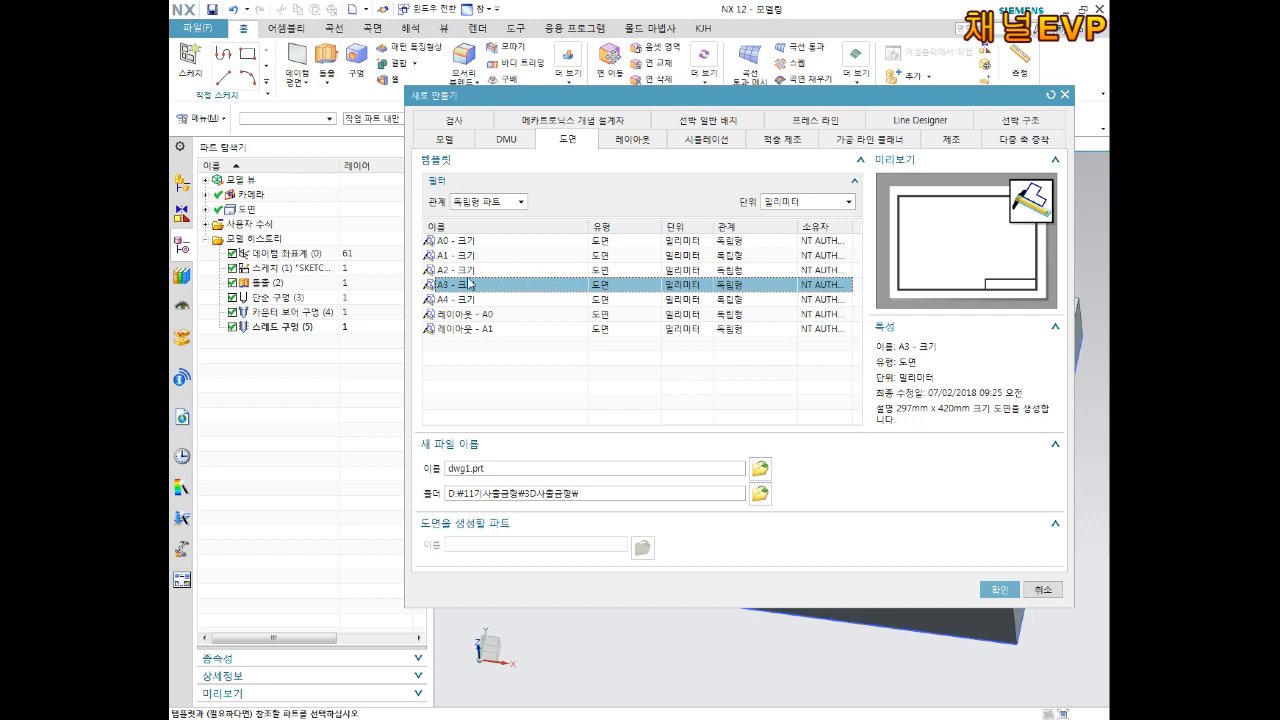
pyautogui.click(490, 472)
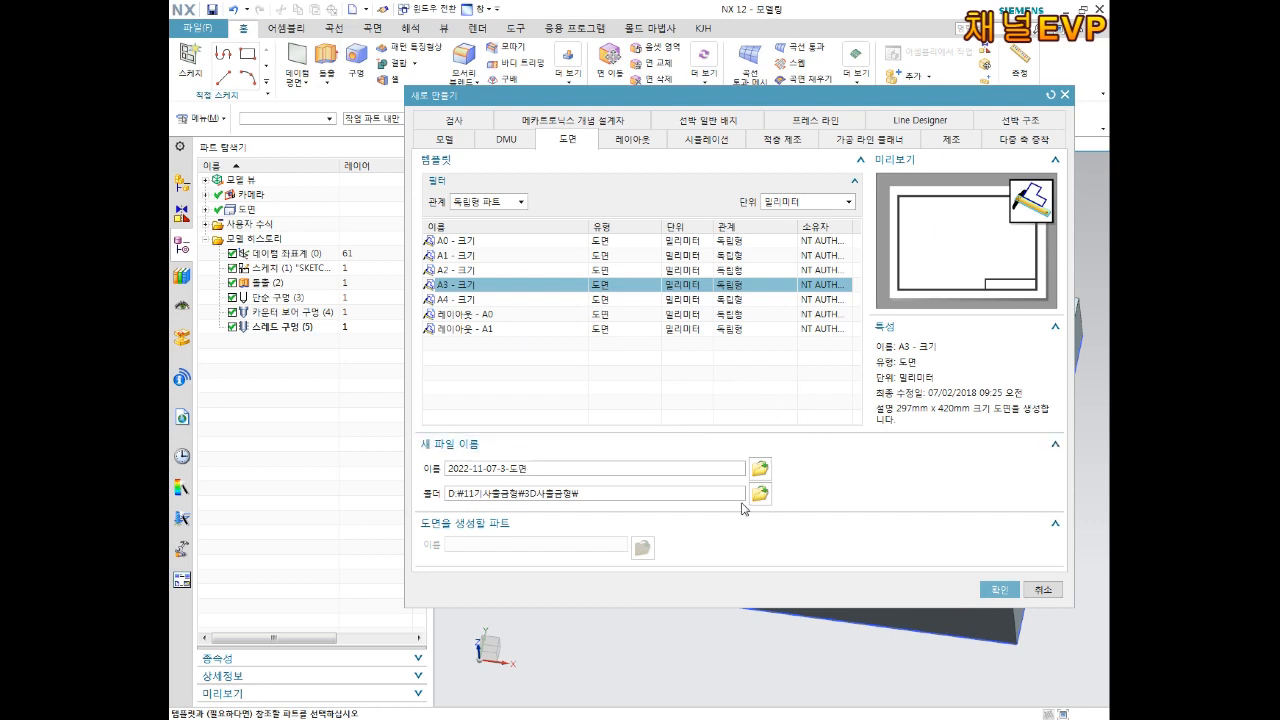
pyautogui.click(1008, 595)
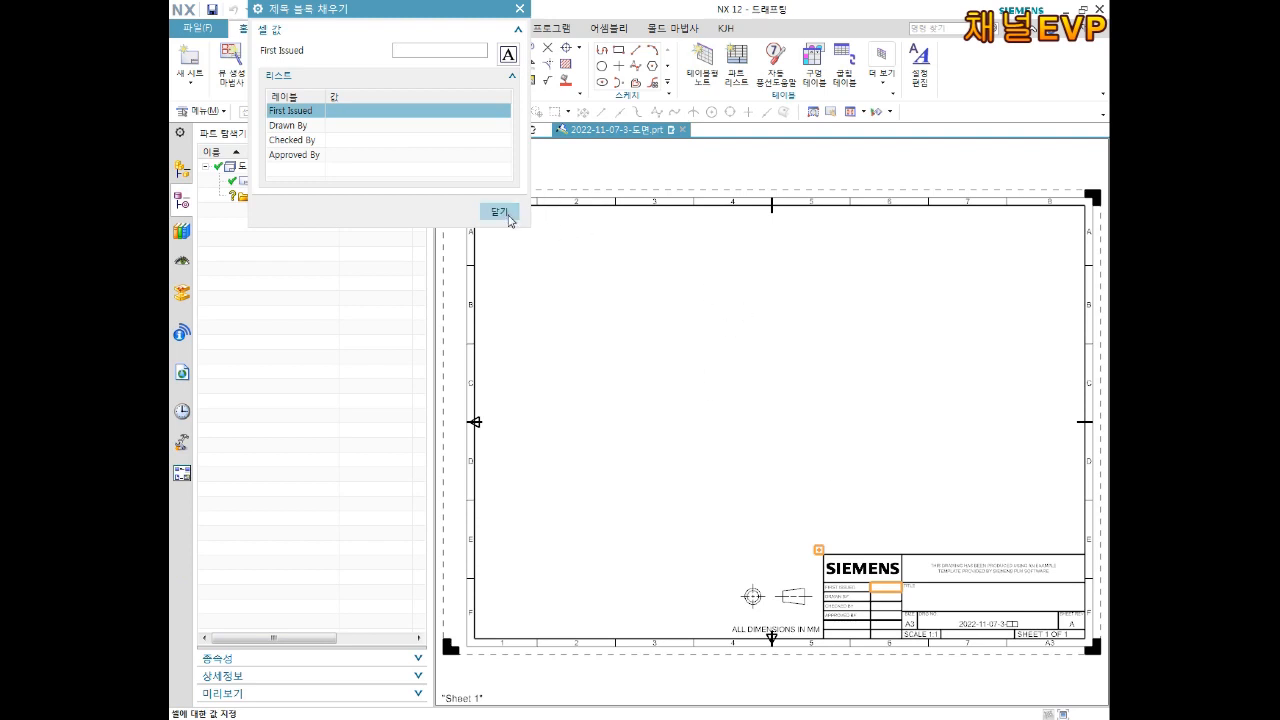
pyautogui.click(499, 212)
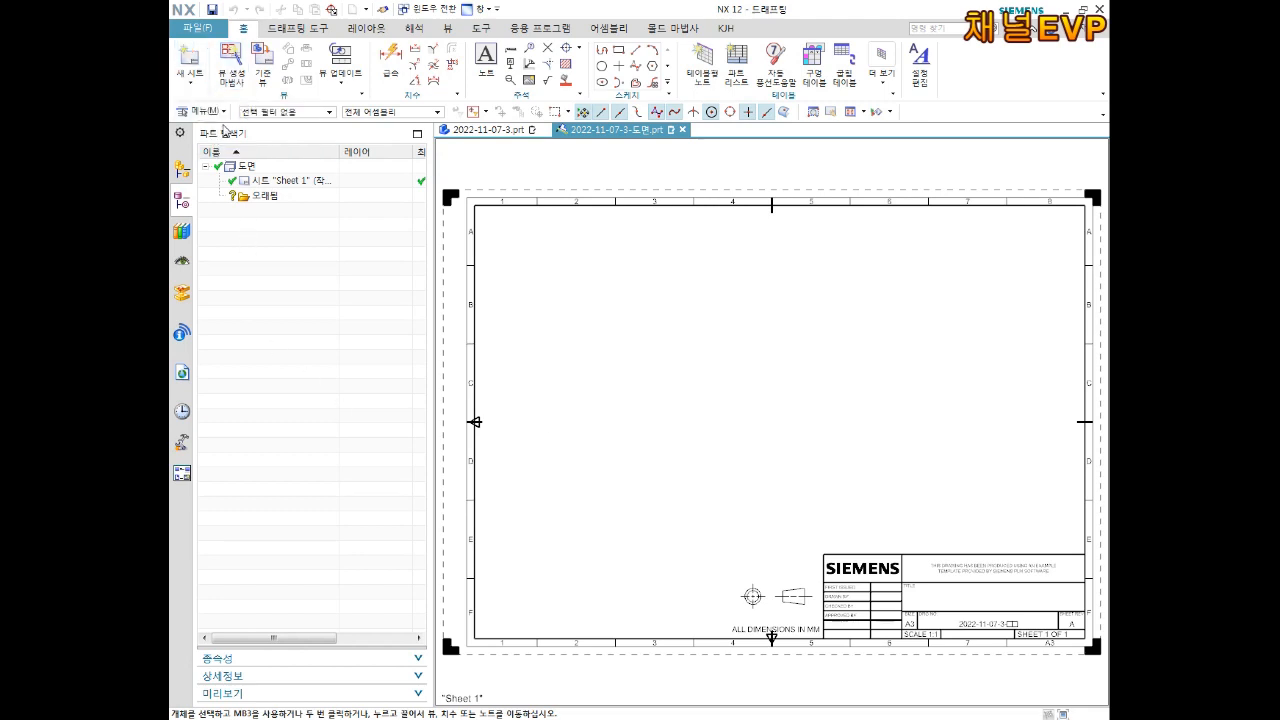
# - Place a 1:1 top base view of the part 2022-11-07-3.prt on the upper left area of the sheet
pyautogui.click(266, 72)
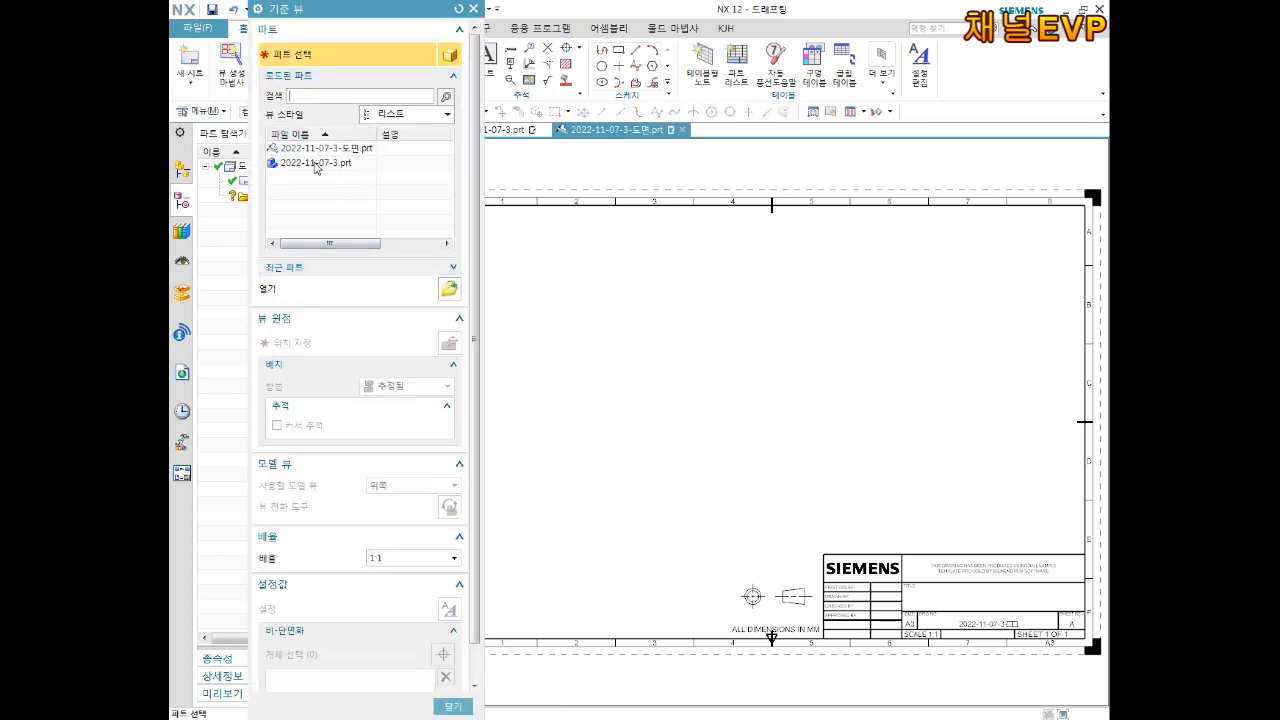
pyautogui.click(315, 164)
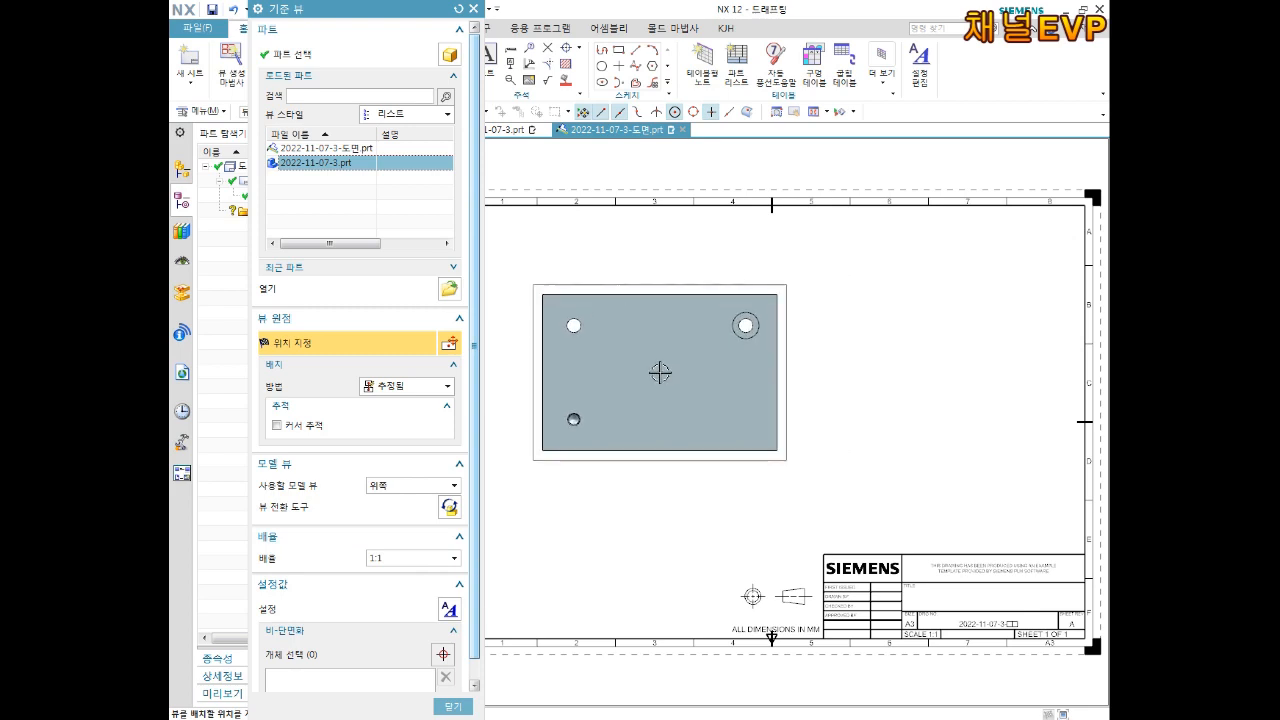
pyautogui.click(655, 452)
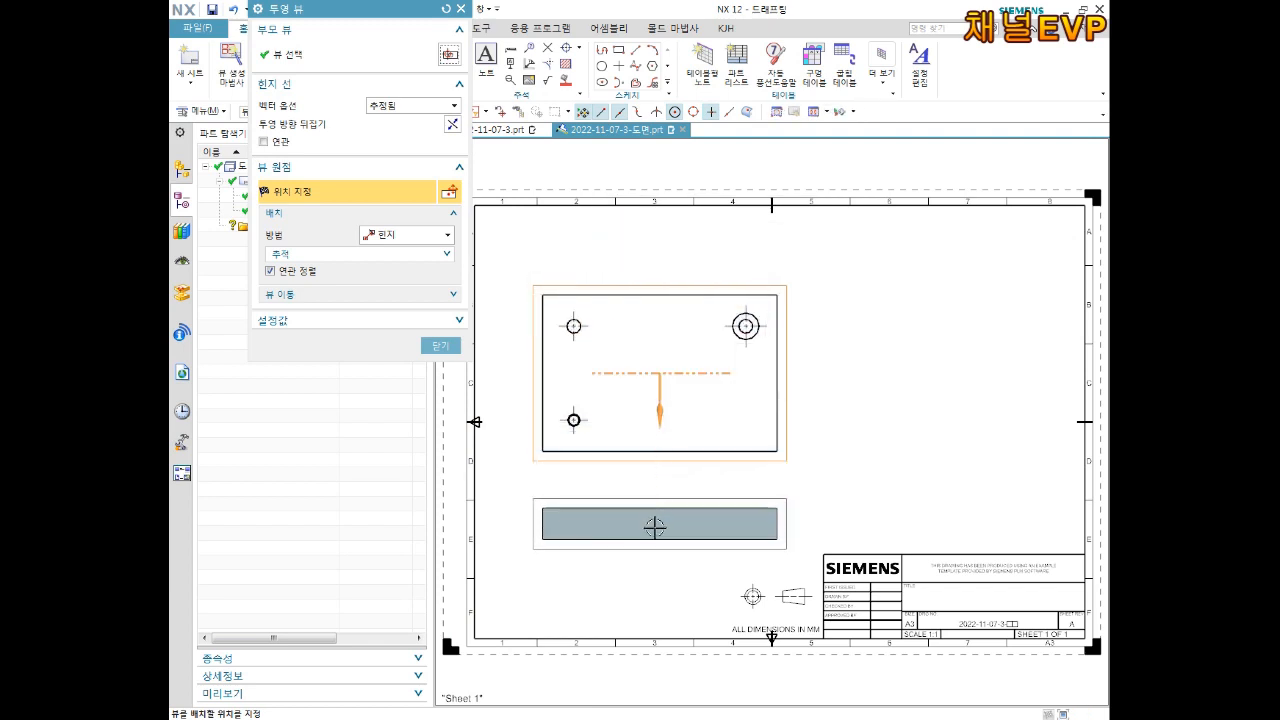
# - Project a front view below the base view and a side view to its right
pyautogui.click(655, 535)
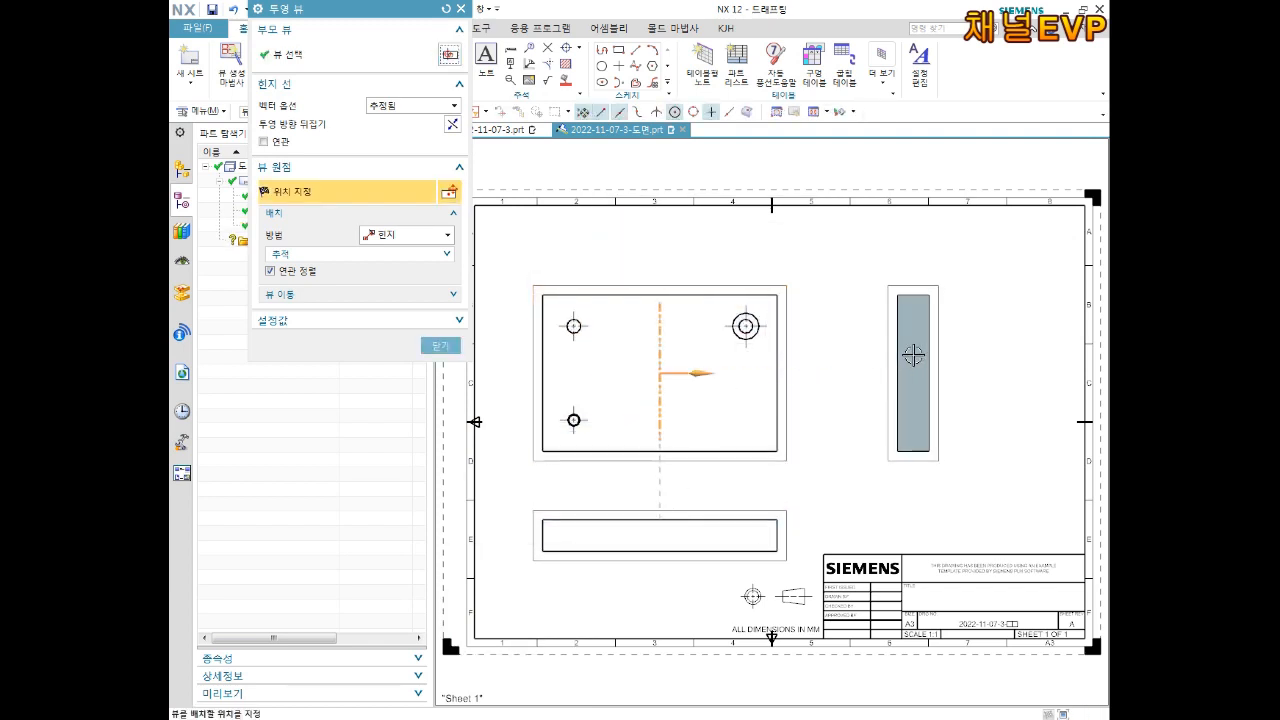
pyautogui.click(904, 354)
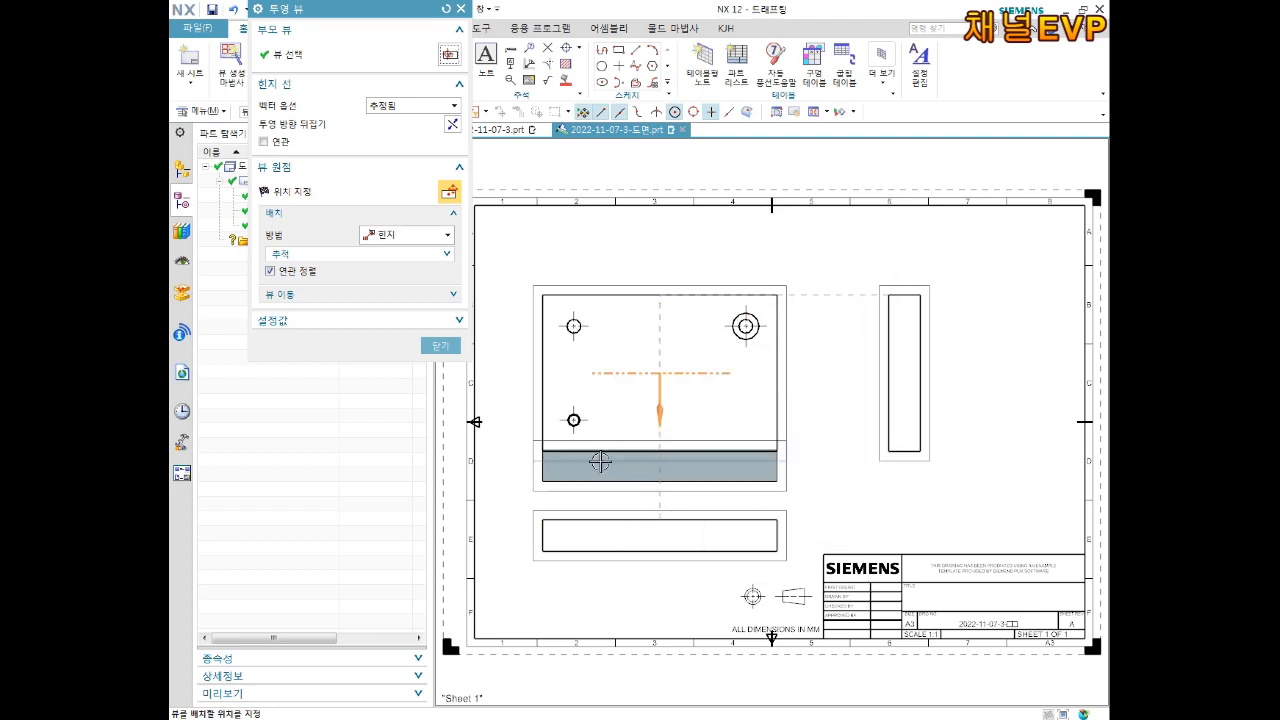
pyautogui.click(441, 345)
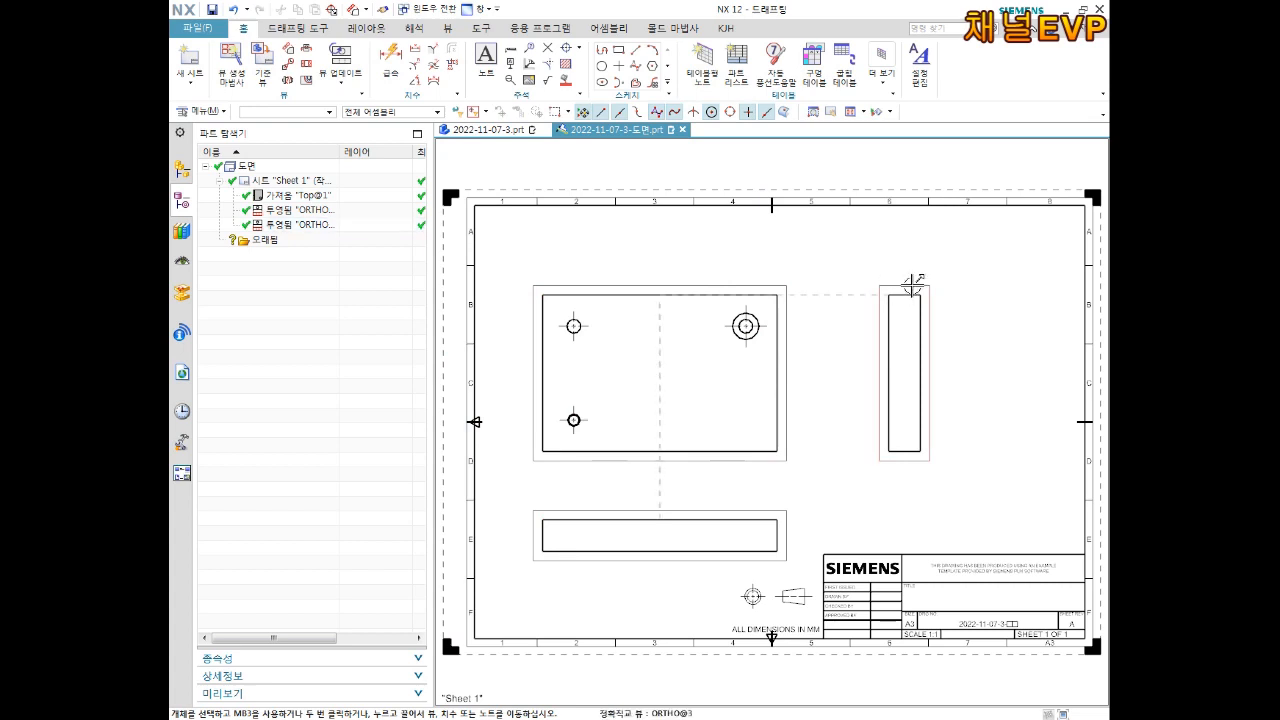
# - Delete the projected side view from the drawing sheet
pyautogui.click(911, 287)
pyautogui.press('Escape')
pyautogui.click(915, 282)
pyautogui.press('Delete')
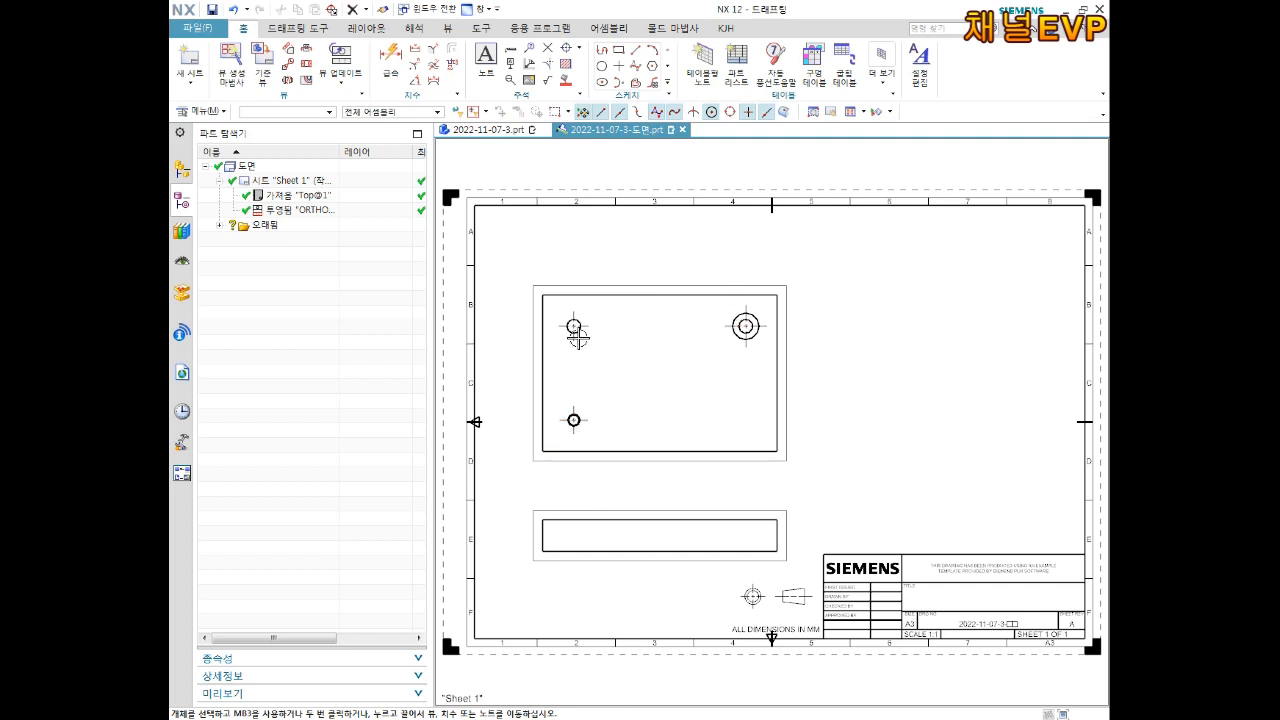
# - Examine the threaded hole's circles in the top view and delete the projected front view
pyautogui.scroll(5, 570, 422)
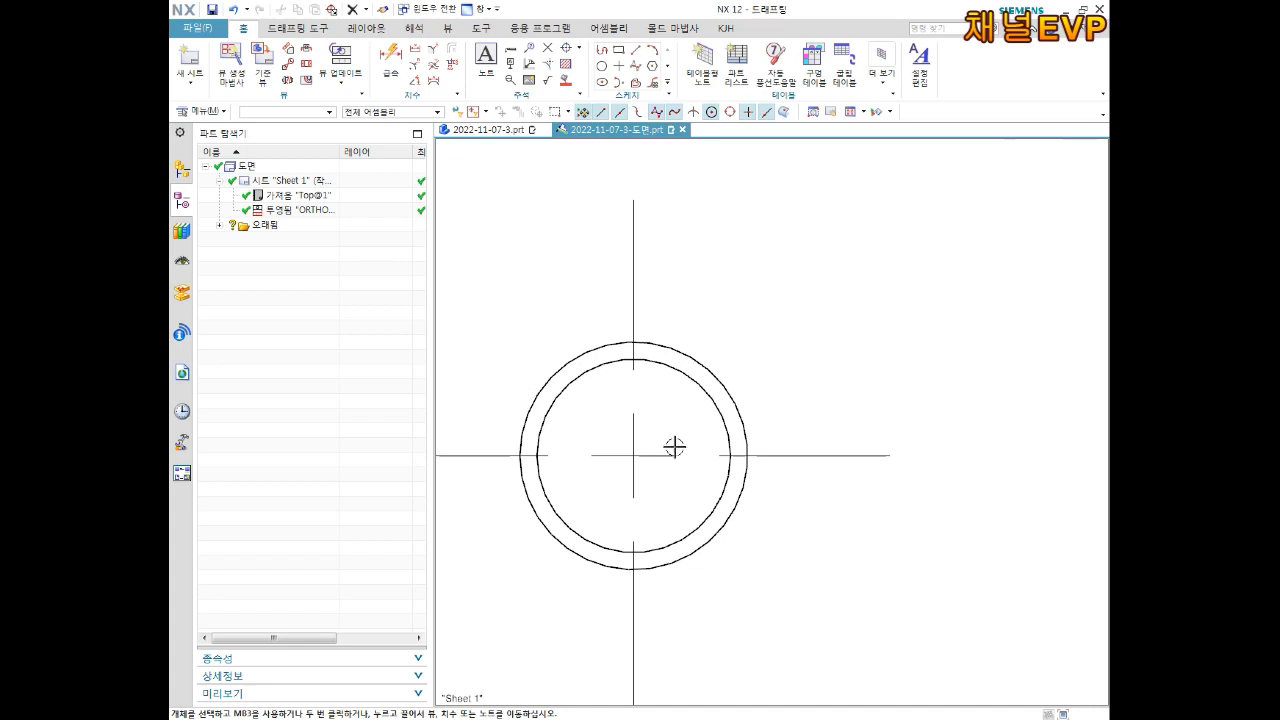
pyautogui.scroll(-5, 680, 382)
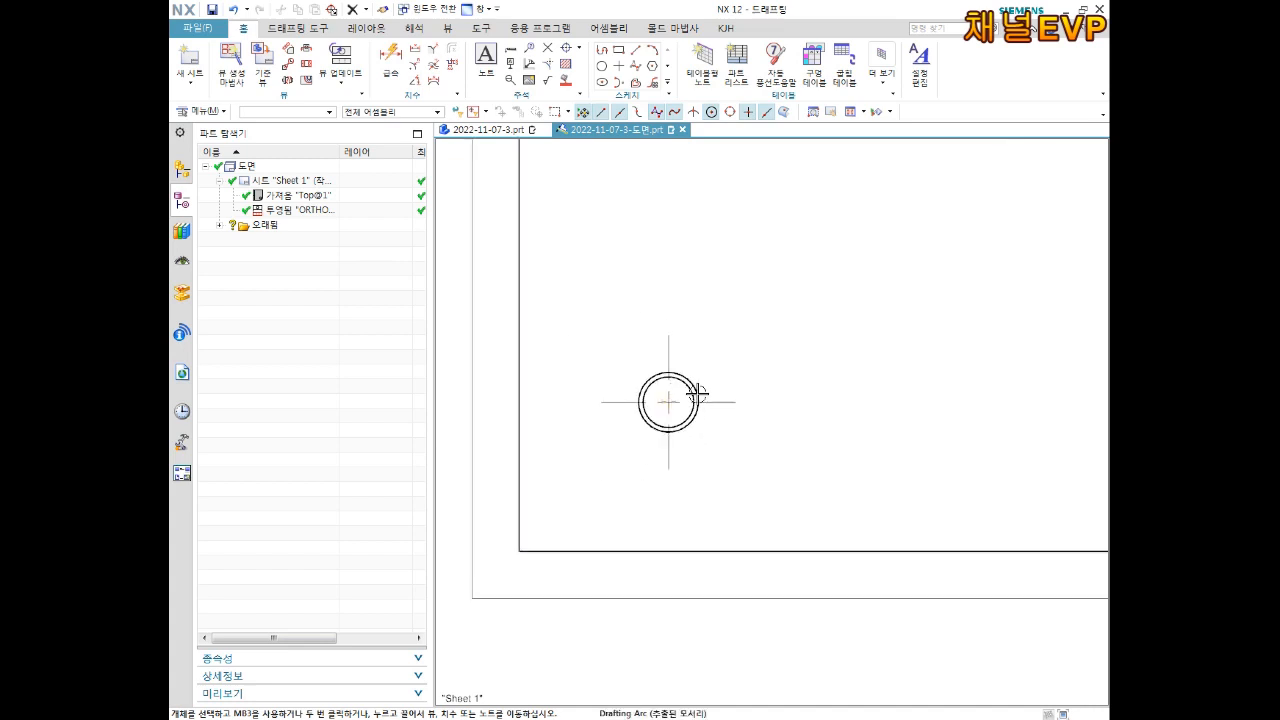
pyautogui.scroll(5, 671, 400)
pyautogui.scroll(-7, 657, 306)
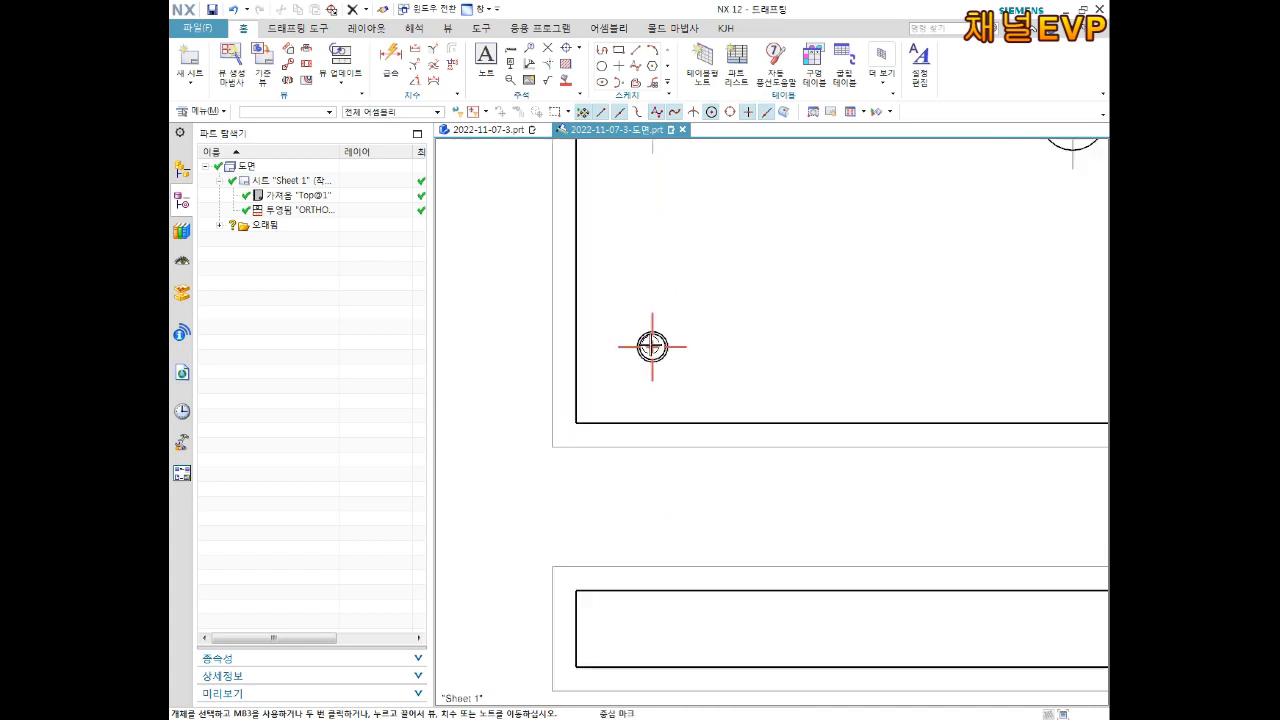
pyautogui.click(735, 394)
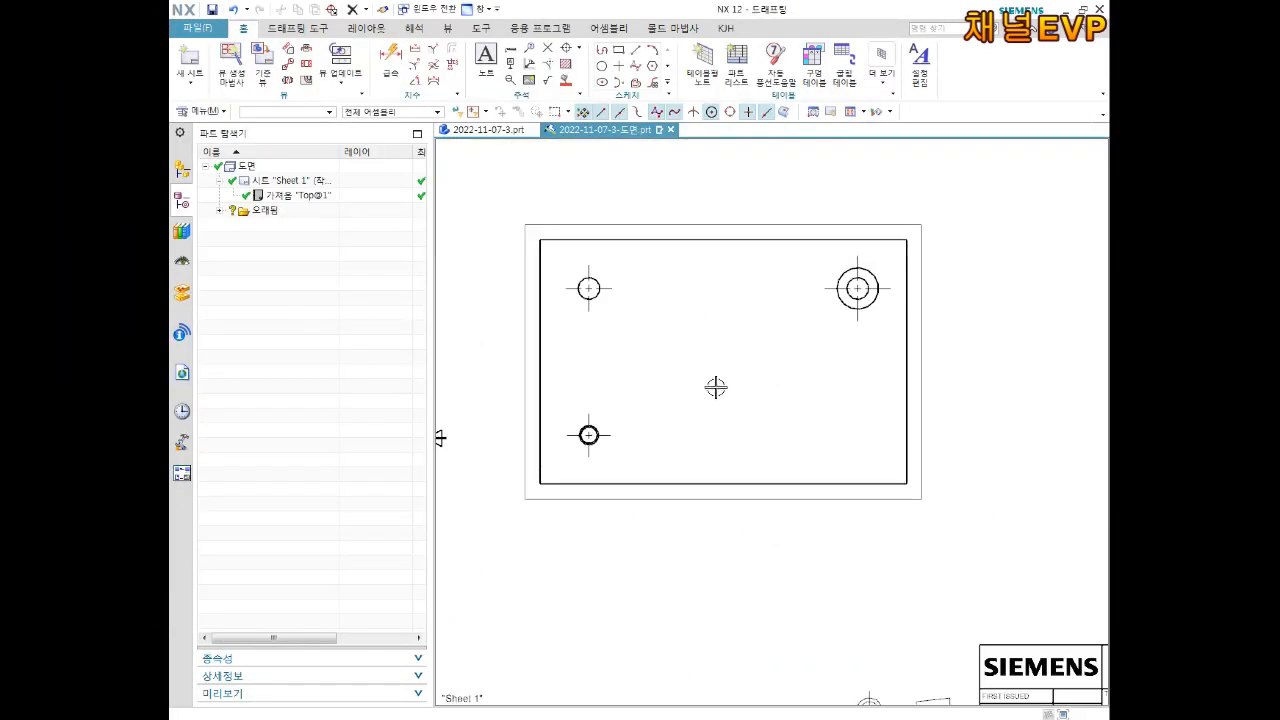
# - Define a dynamic simple/stepped section line through the centre of the threaded hole in the top view
pyautogui.keyDown('shift'); pyautogui.moveTo(759, 386); pyautogui.dragTo(760, 355, button='middle'); pyautogui.keyUp('shift')
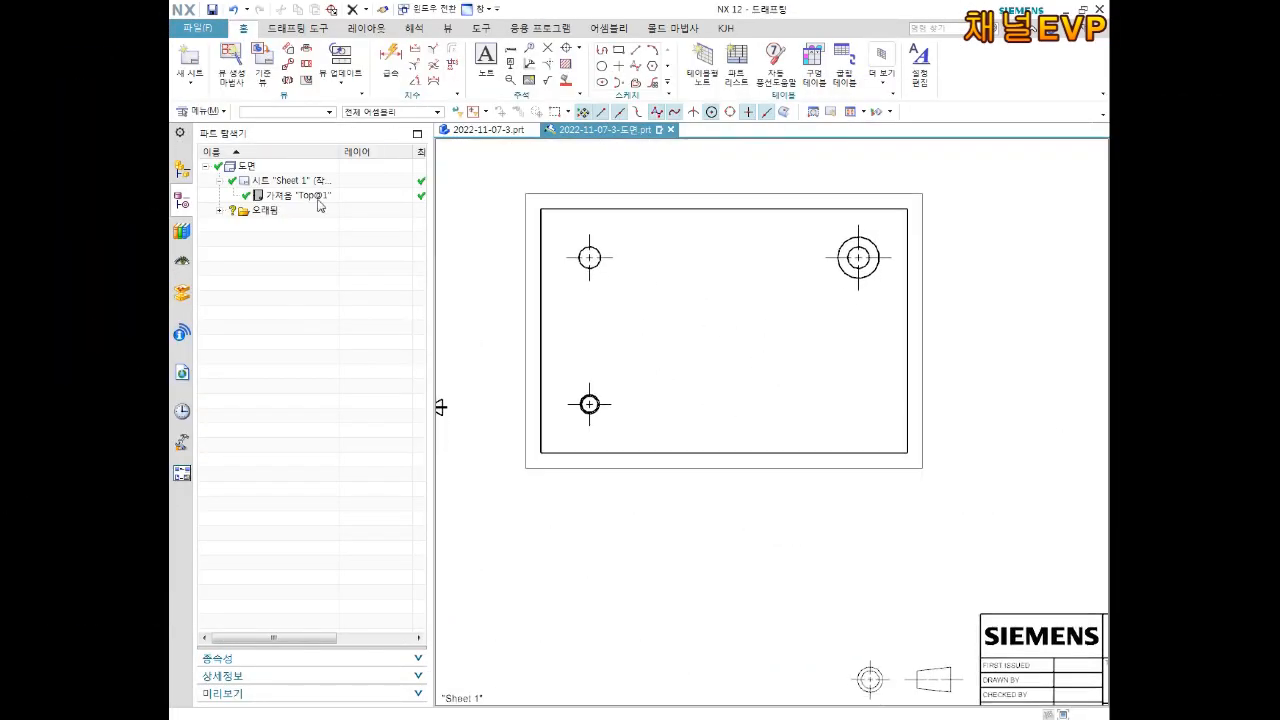
pyautogui.click(308, 66)
pyautogui.click(400, 53)
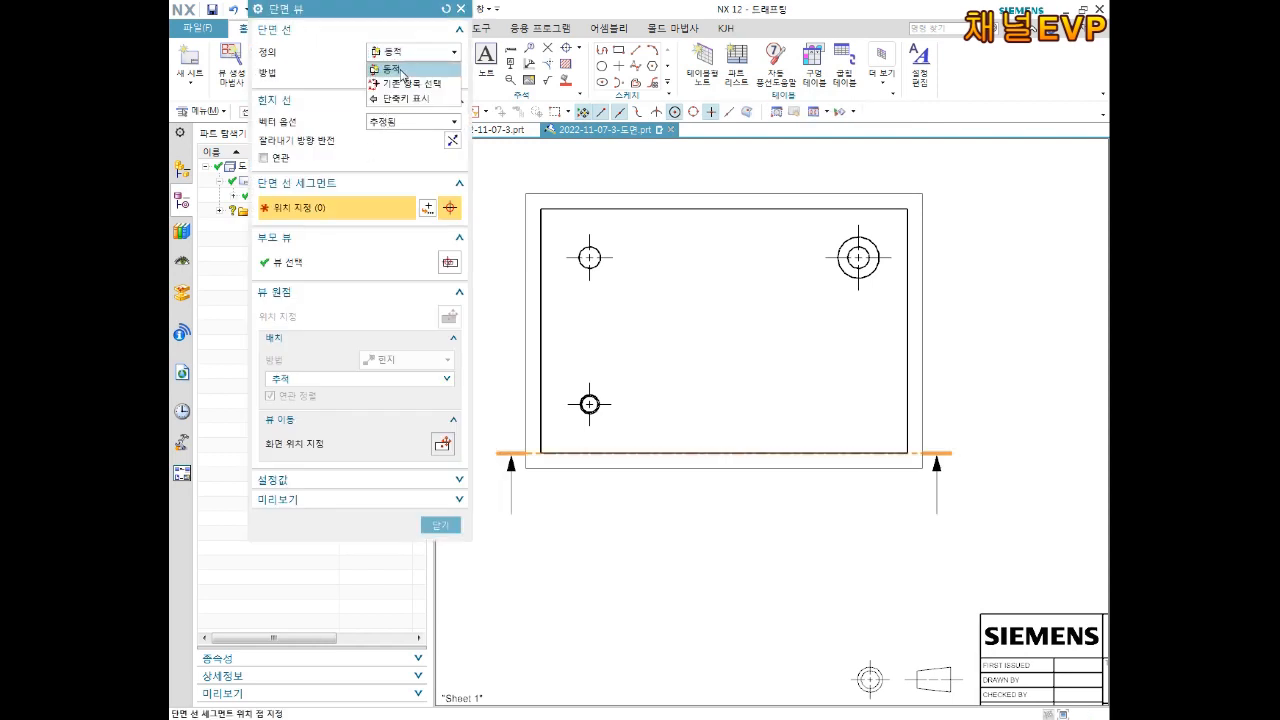
pyautogui.click(400, 70)
pyautogui.scroll(3, 672, 435)
pyautogui.keyDown('shift'); pyautogui.moveTo(569, 417); pyautogui.dragTo(717, 430, button='middle'); pyautogui.keyUp('shift')
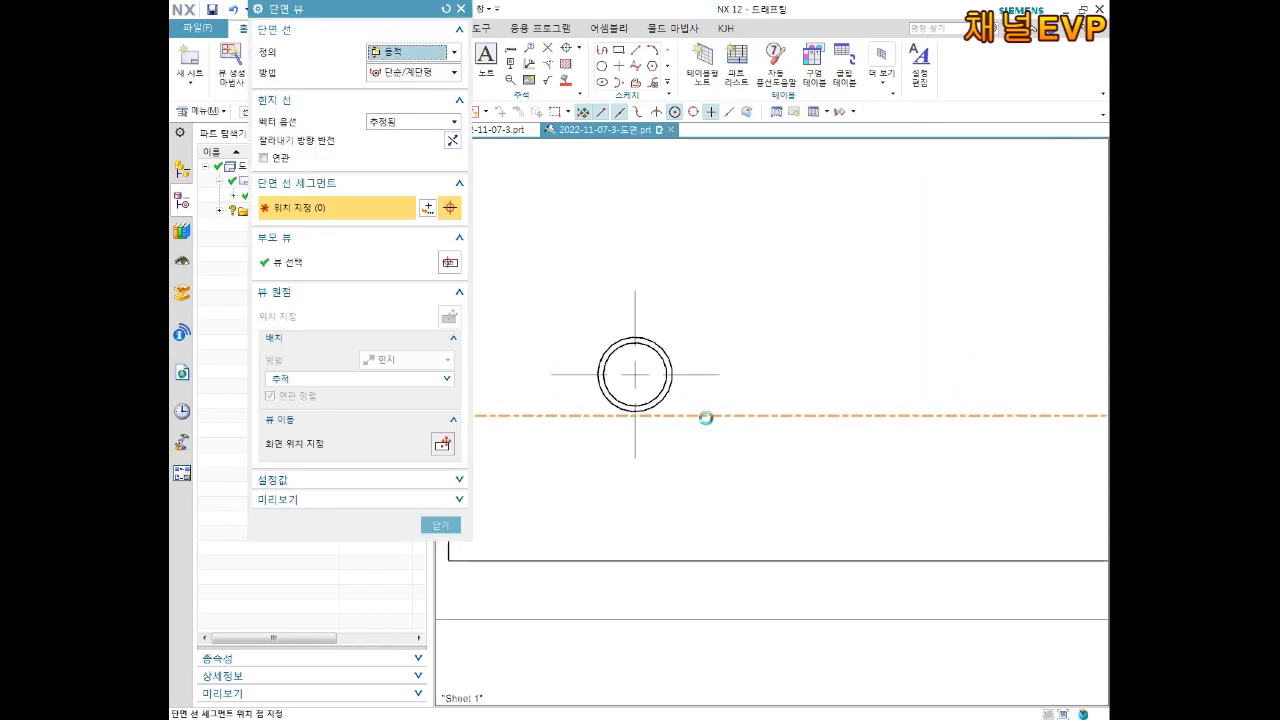
pyautogui.click(634, 374)
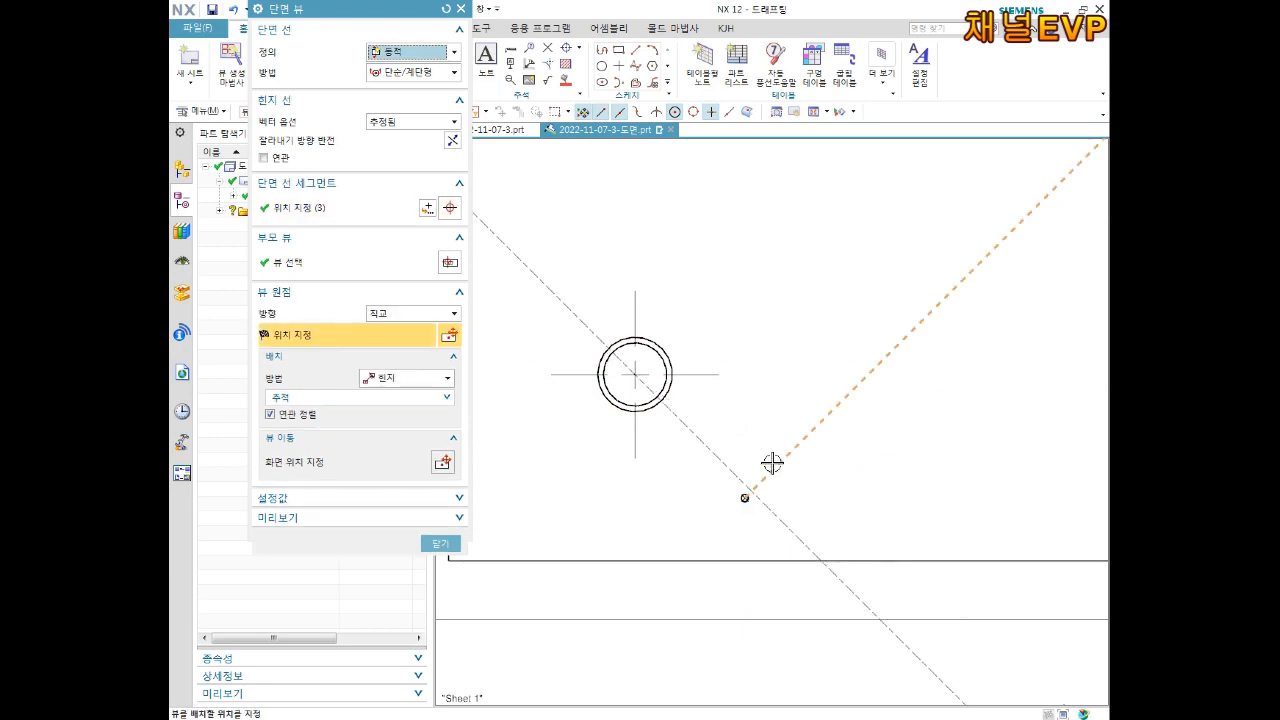
# - Place the horizontal section view directly below the top view and finish the Section View command
pyautogui.scroll(-4, 857, 423)
pyautogui.keyDown('shift'); pyautogui.moveTo(960, 366); pyautogui.dragTo(743, 374, button='middle'); pyautogui.keyUp('shift')
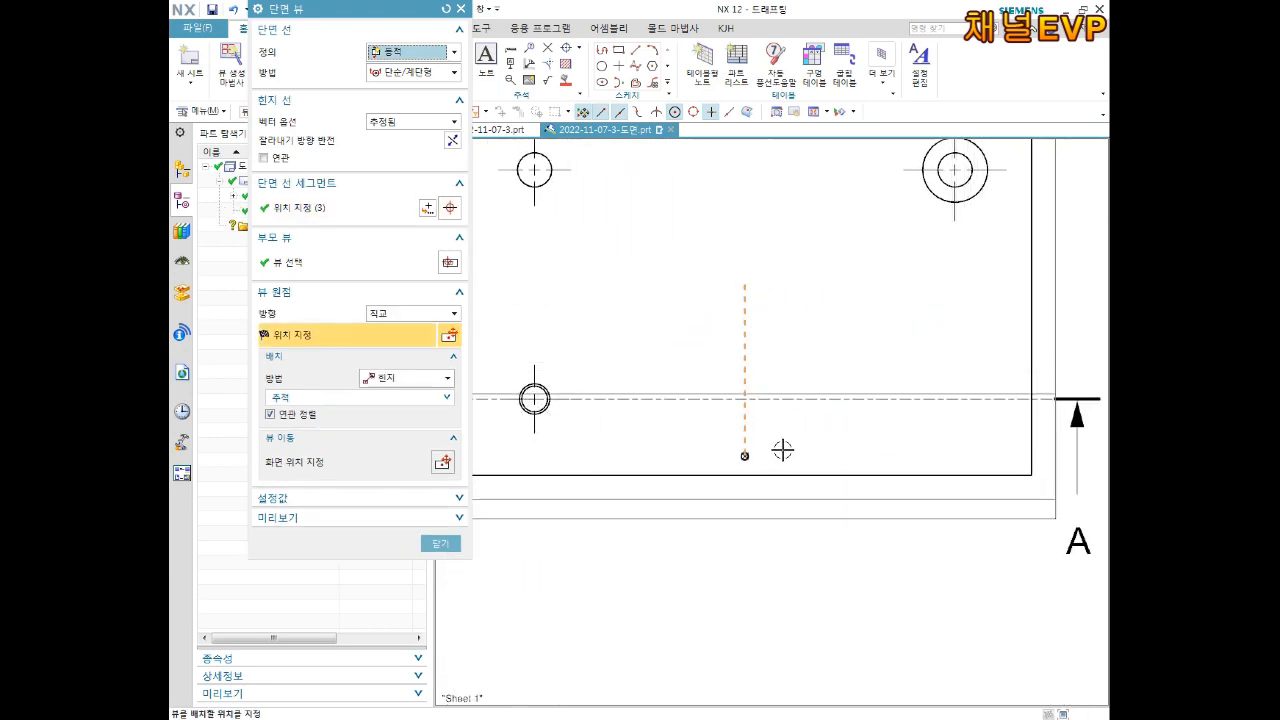
pyautogui.keyDown('shift'); pyautogui.moveTo(782, 451); pyautogui.dragTo(803, 314, button='middle'); pyautogui.keyUp('shift')
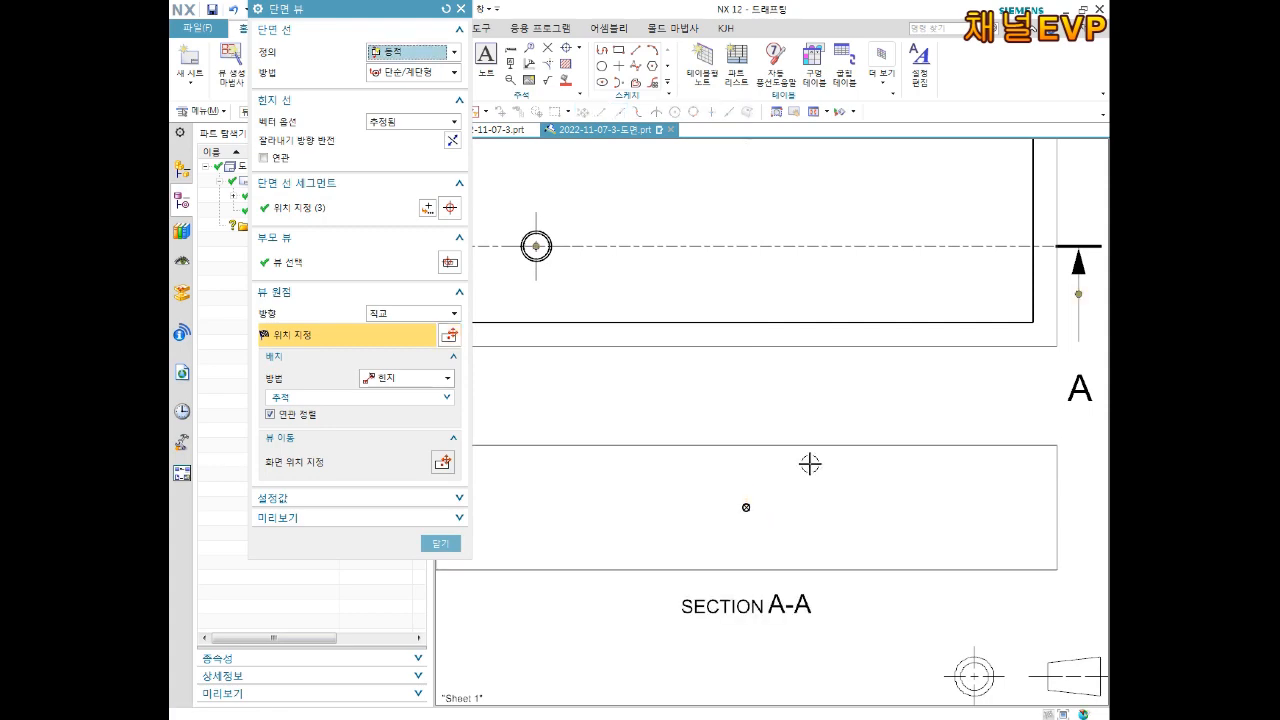
pyautogui.scroll(-2, 829, 453)
pyautogui.middleClick(788, 506)
pyautogui.press('Escape')
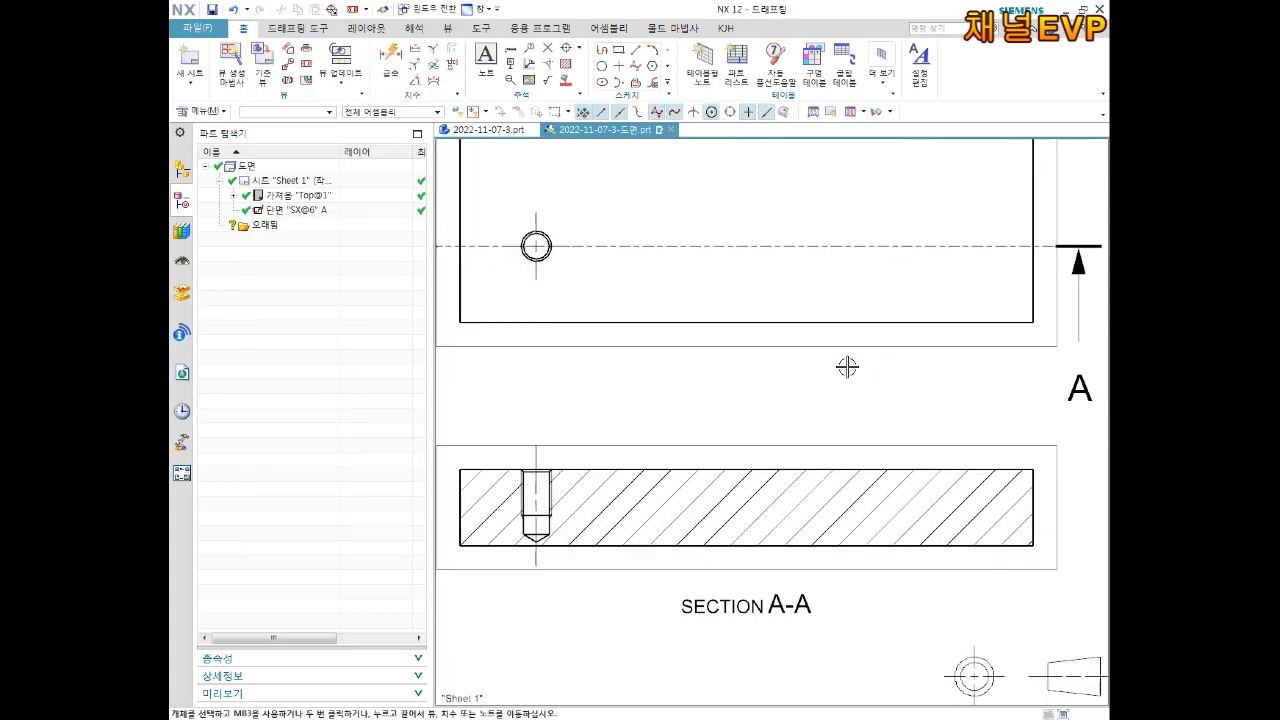
pyautogui.scroll(-2, 830, 530)
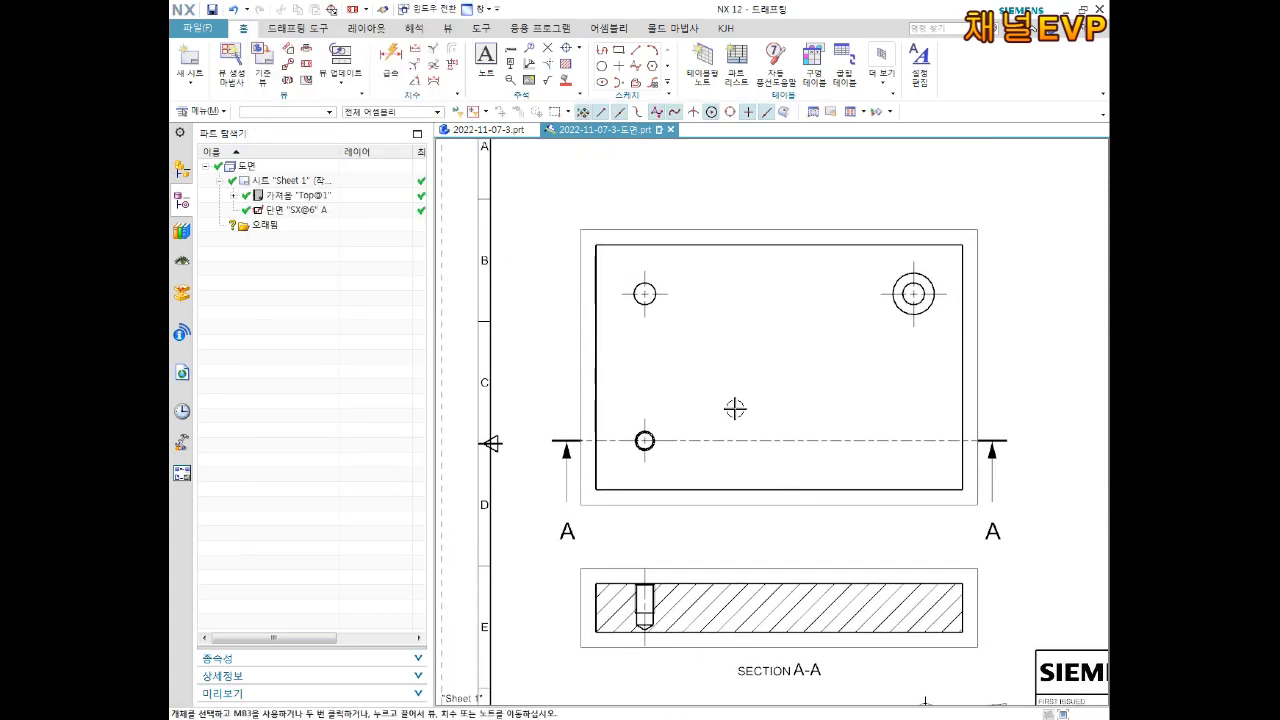
pyautogui.keyDown('shift'); pyautogui.moveTo(784, 411); pyautogui.dragTo(781, 392, button='middle'); pyautogui.keyUp('shift')
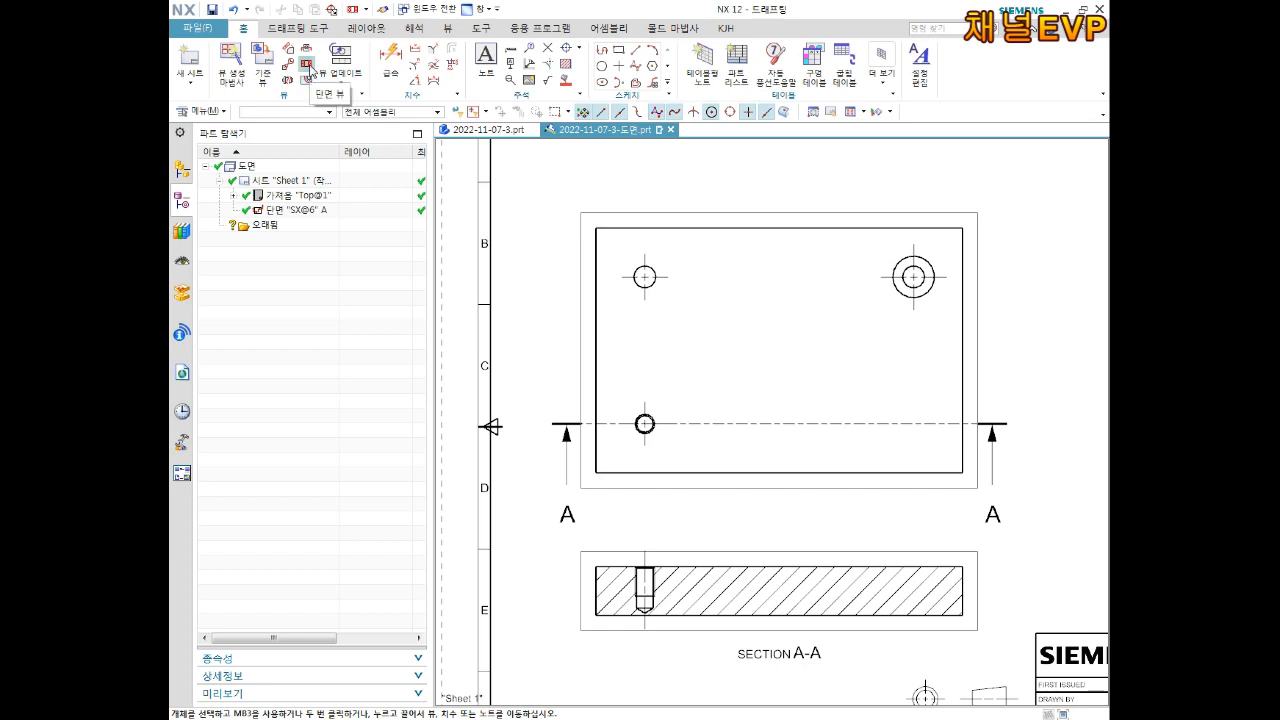
# - Try to sketch a standalone section line across the top view with a vertical jog about 45 mm high and its upper segment crossing the counterbored hole
pyautogui.click(309, 57)
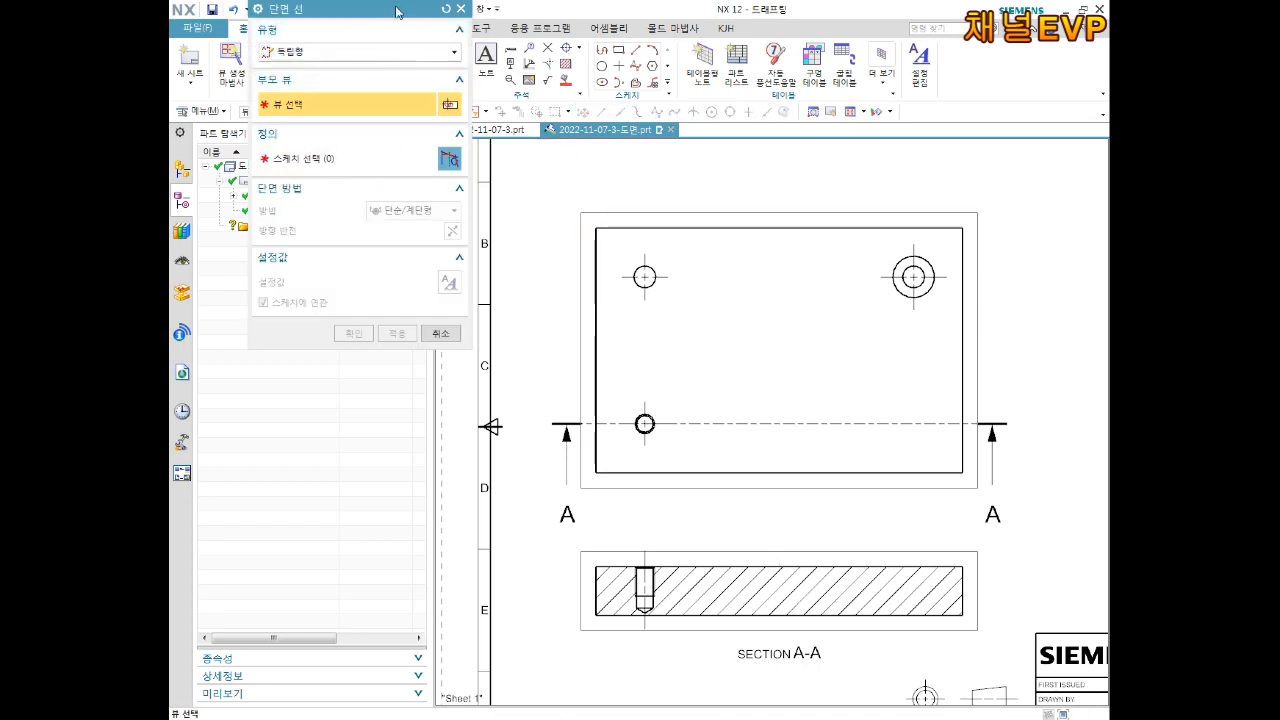
pyautogui.click(328, 52)
pyautogui.click(330, 67)
pyautogui.moveTo(349, 8); pyautogui.dragTo(334, 213)
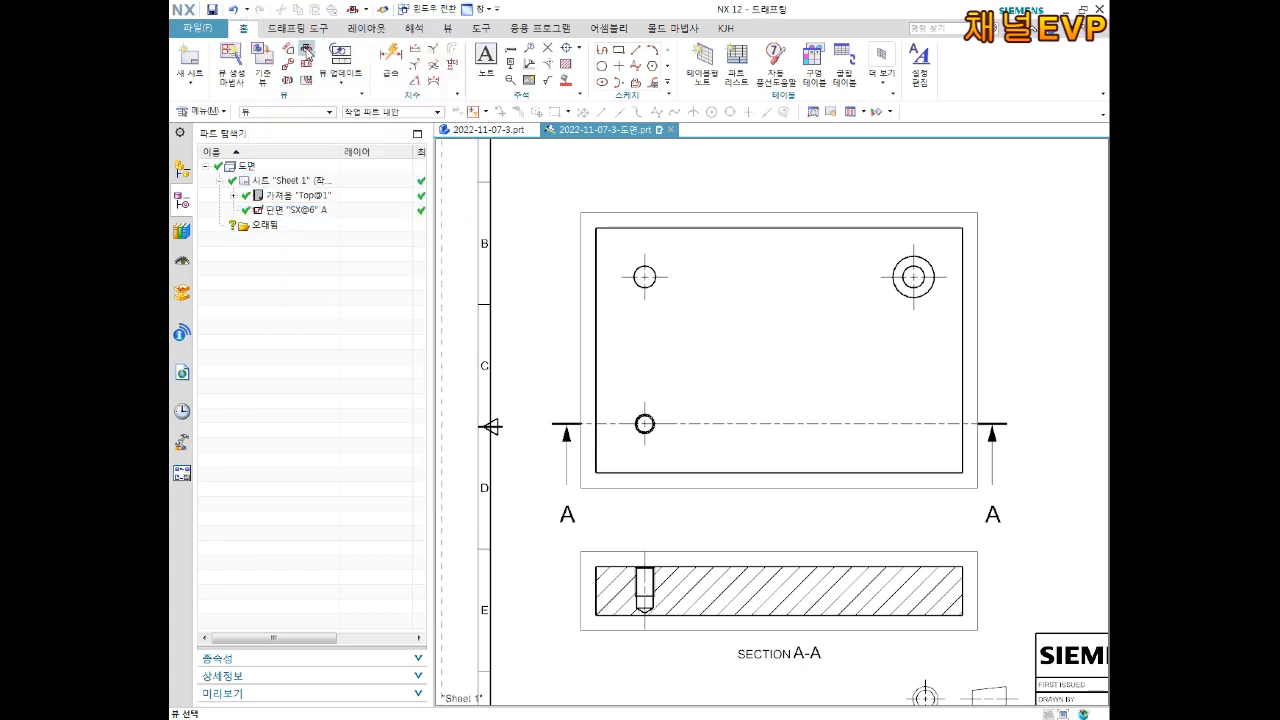
pyautogui.click(632, 215)
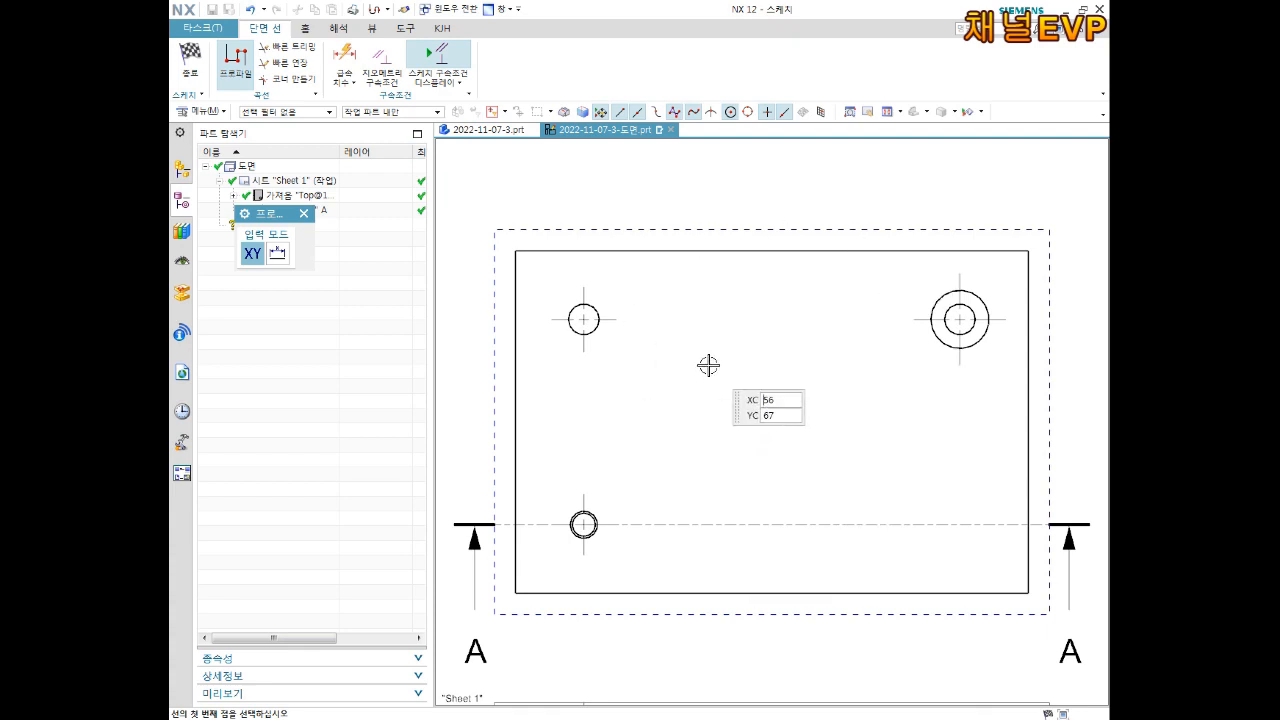
pyautogui.scroll(-3, 709, 363)
pyautogui.click(237, 70)
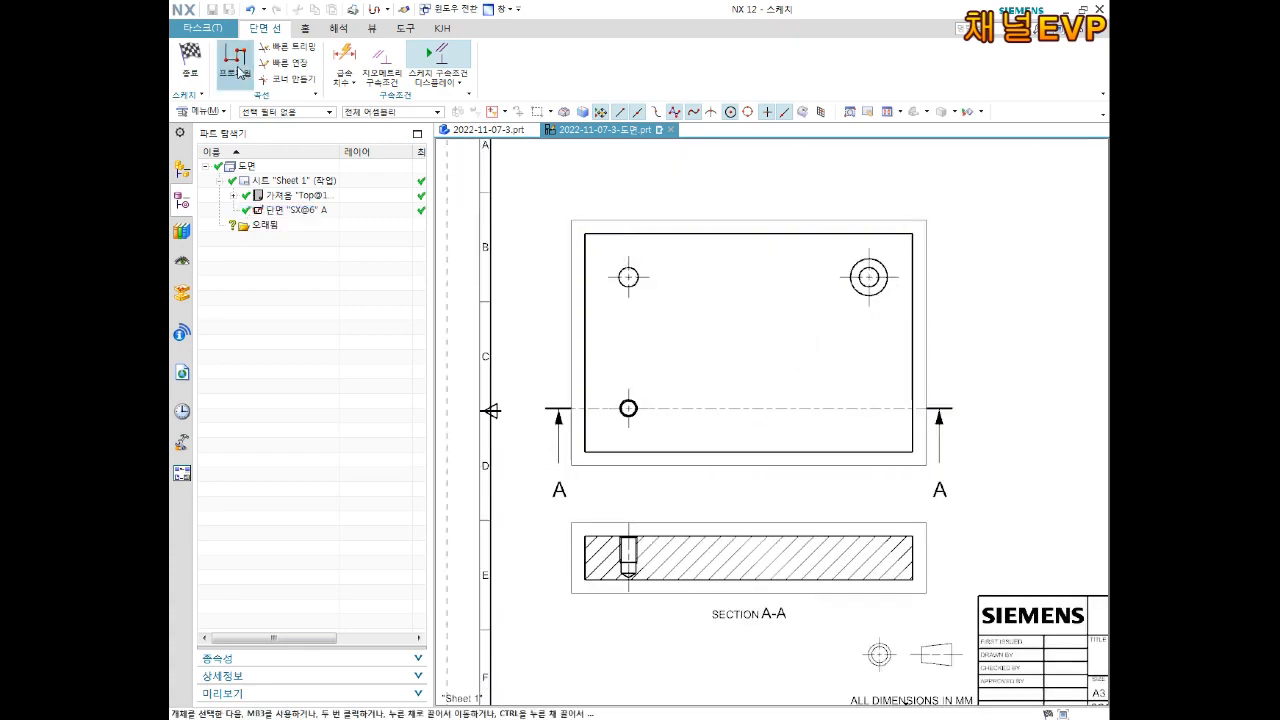
pyautogui.click(552, 368)
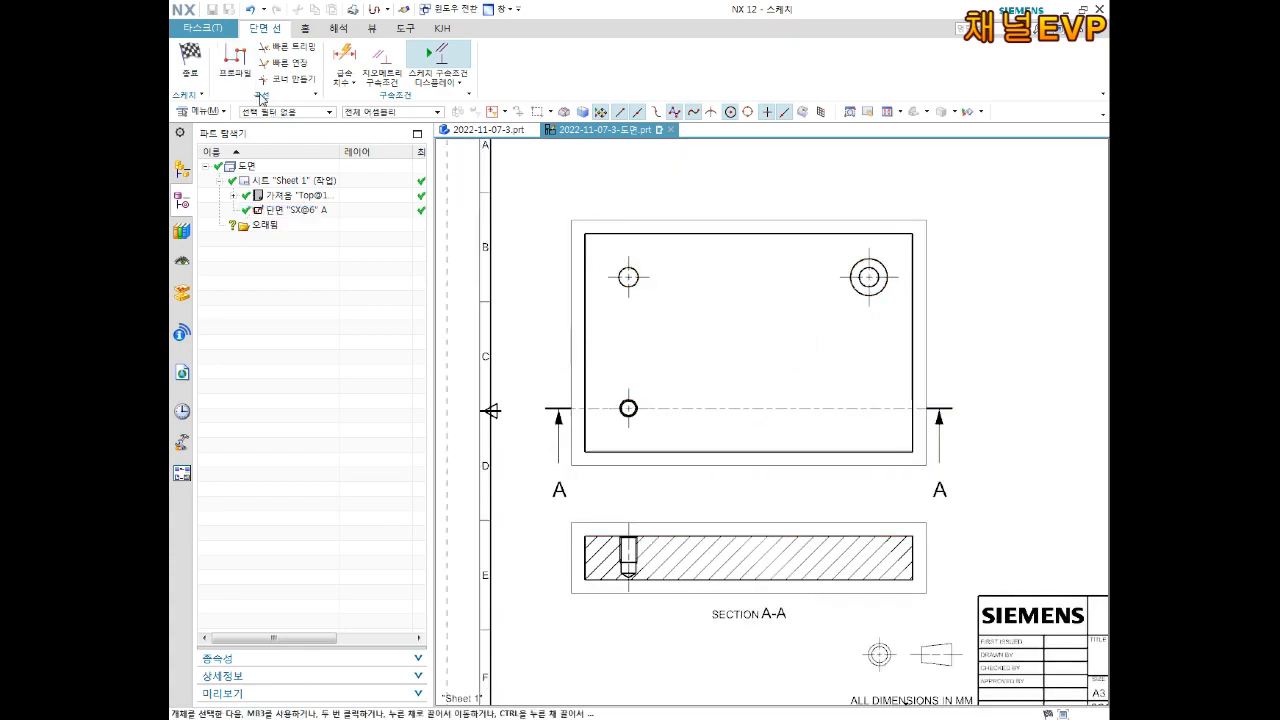
pyautogui.click(237, 70)
pyautogui.click(541, 373)
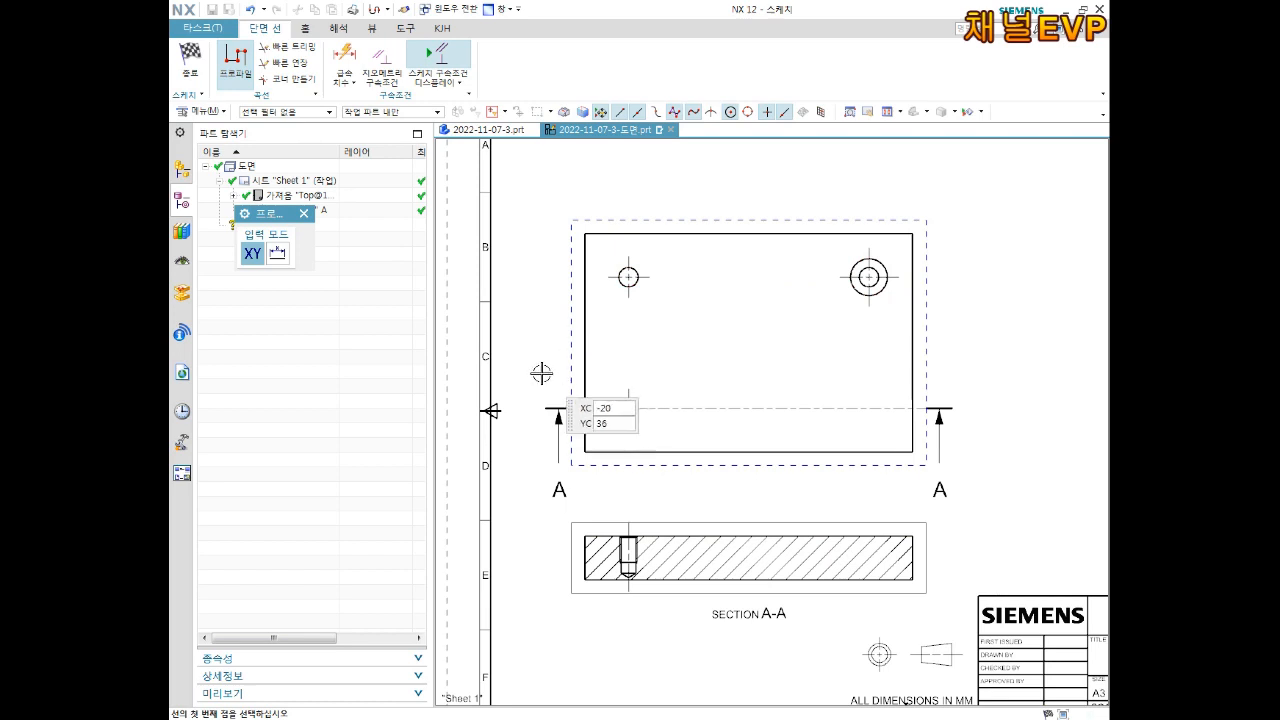
pyautogui.click(703, 373)
pyautogui.click(703, 274)
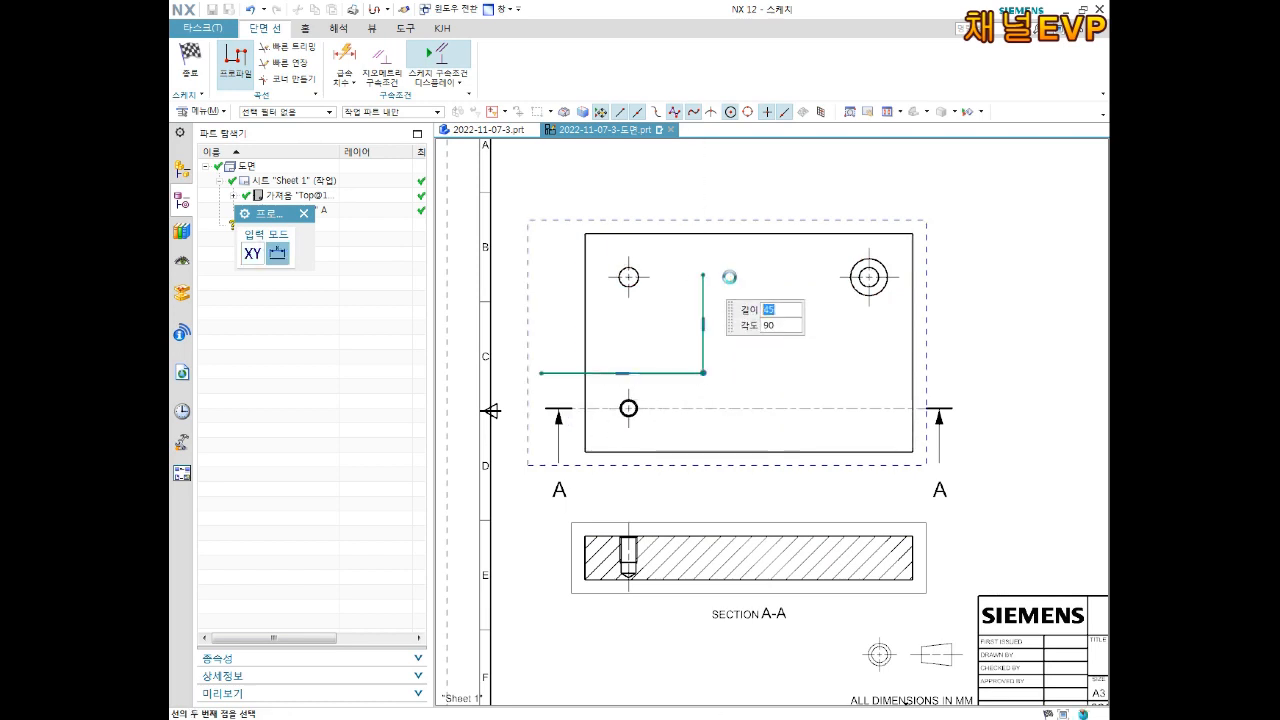
pyautogui.click(985, 274)
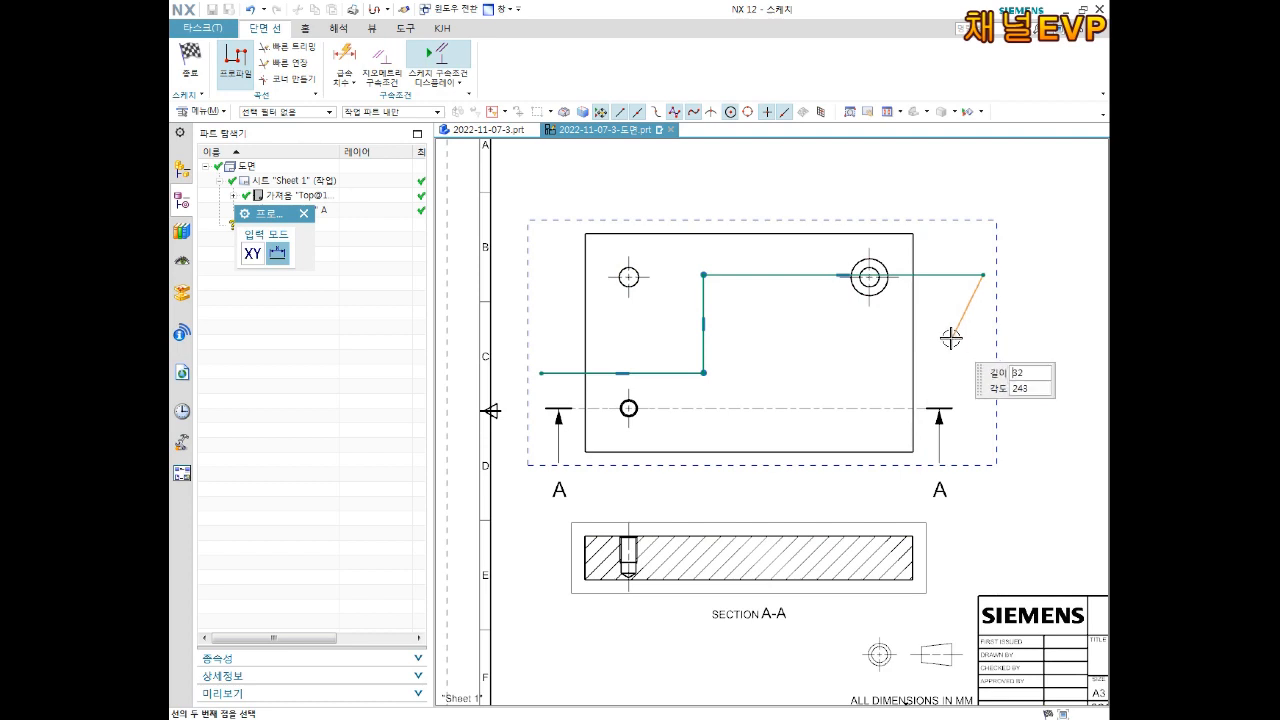
pyautogui.press('Escape')
# - Try to shift the section line's upper segment onto the counterbored hole's centre, finish the sketch and discard the section line
pyautogui.moveTo(703, 277); pyautogui.dragTo(720, 273)
pyautogui.scroll(3, 840, 275)
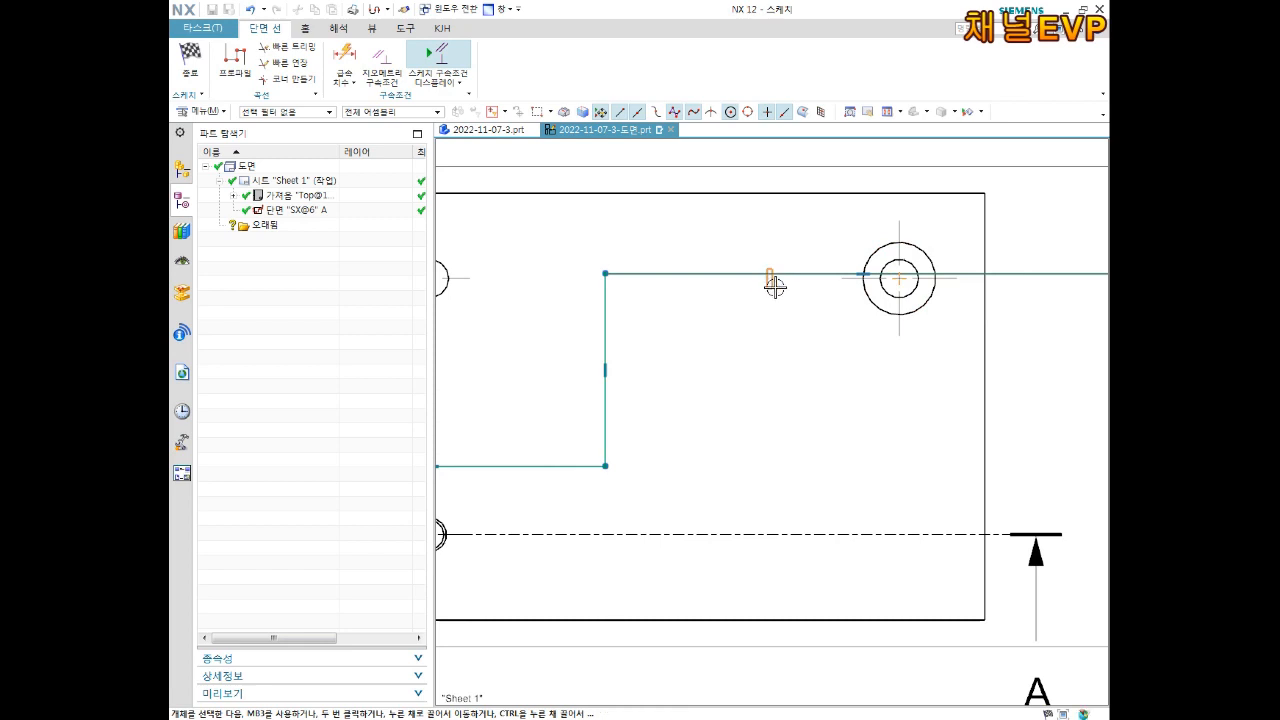
pyautogui.scroll(-2, 771, 280)
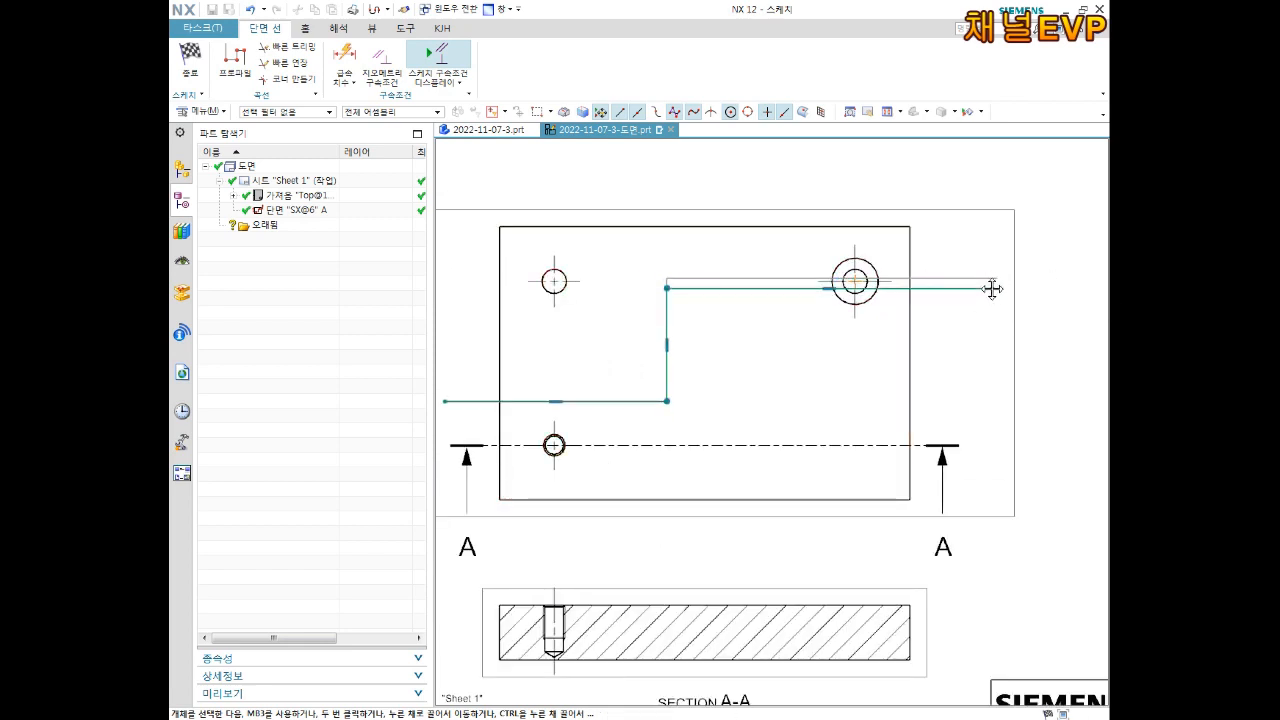
pyautogui.scroll(-2, 782, 341)
pyautogui.scroll(2, 784, 342)
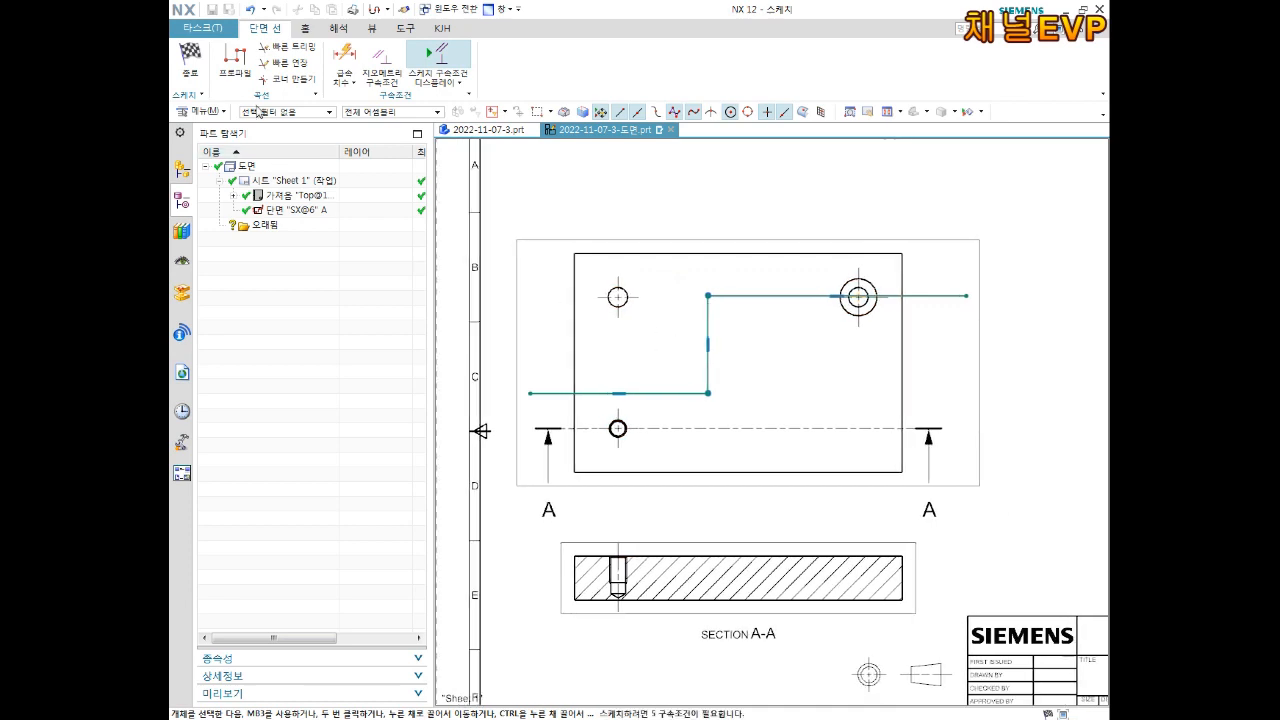
pyautogui.click(189, 60)
pyautogui.press('Escape')
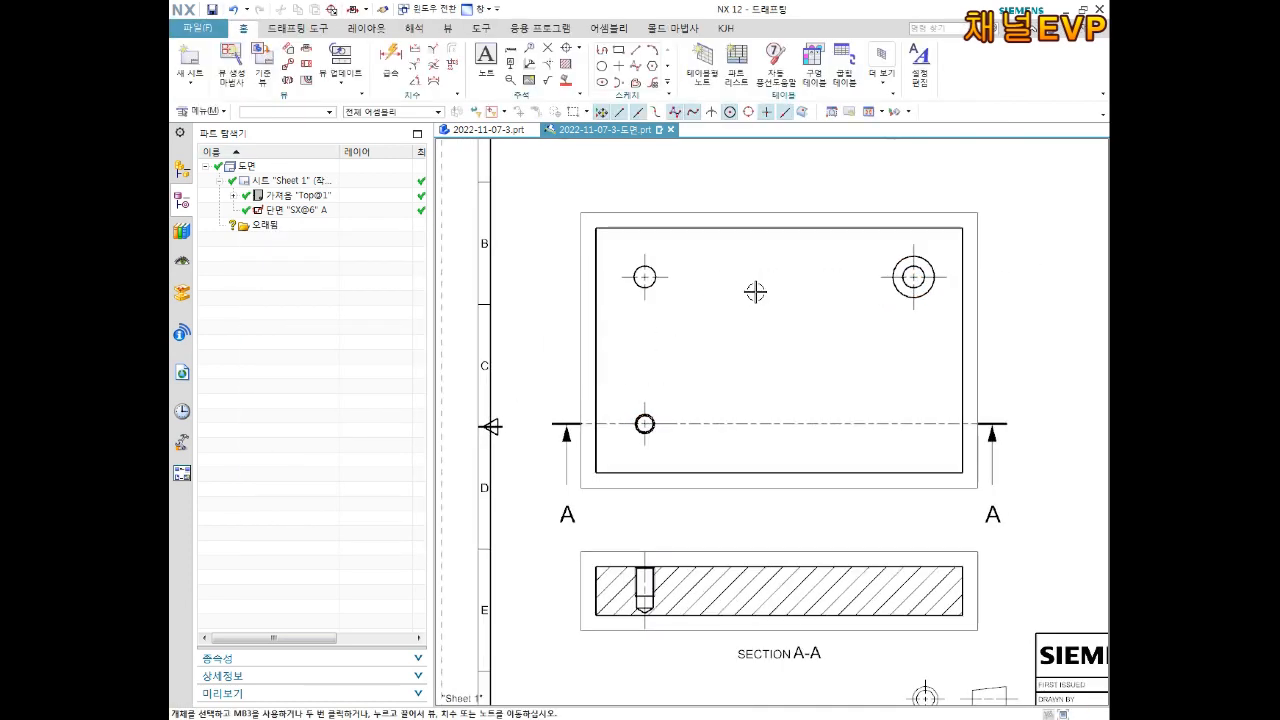
# - Create a standalone simple/stepped section line in the top view, from between the two smaller holes up to and through the counterbored hole's centre
pyautogui.click(780, 210)
pyautogui.scroll(-1, 803, 223)
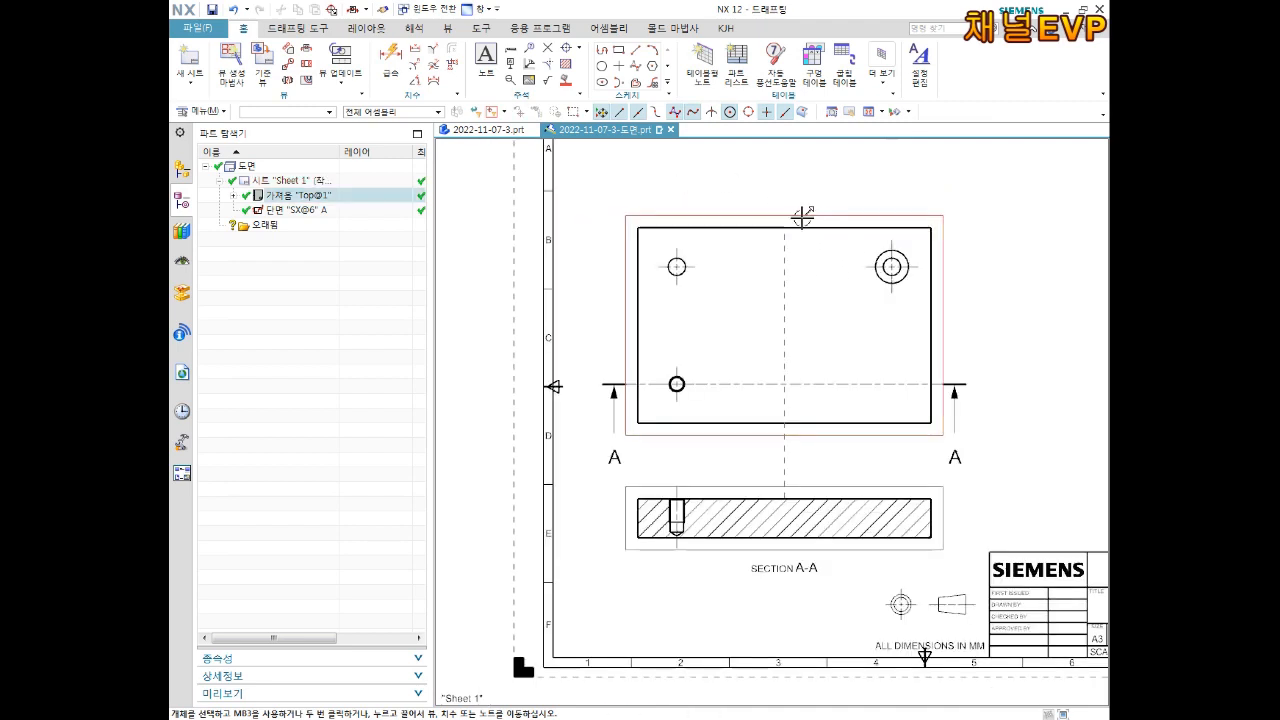
pyautogui.click(315, 57)
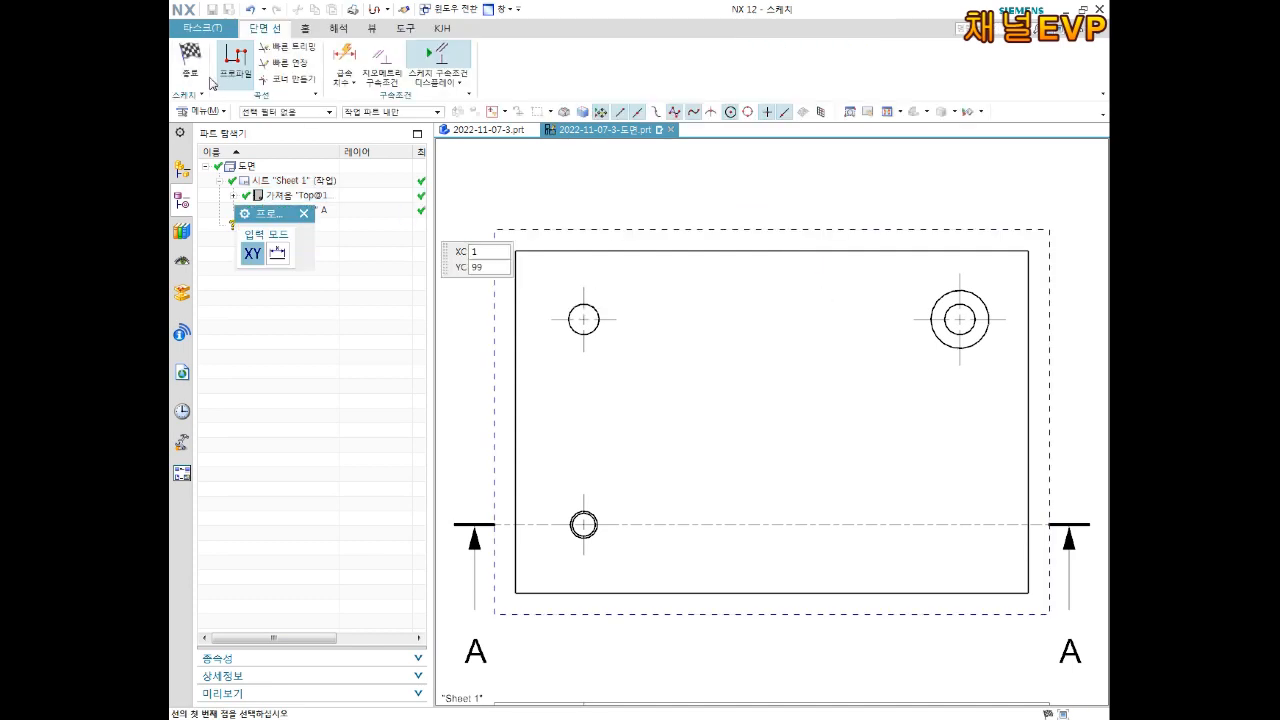
pyautogui.scroll(3, 731, 406)
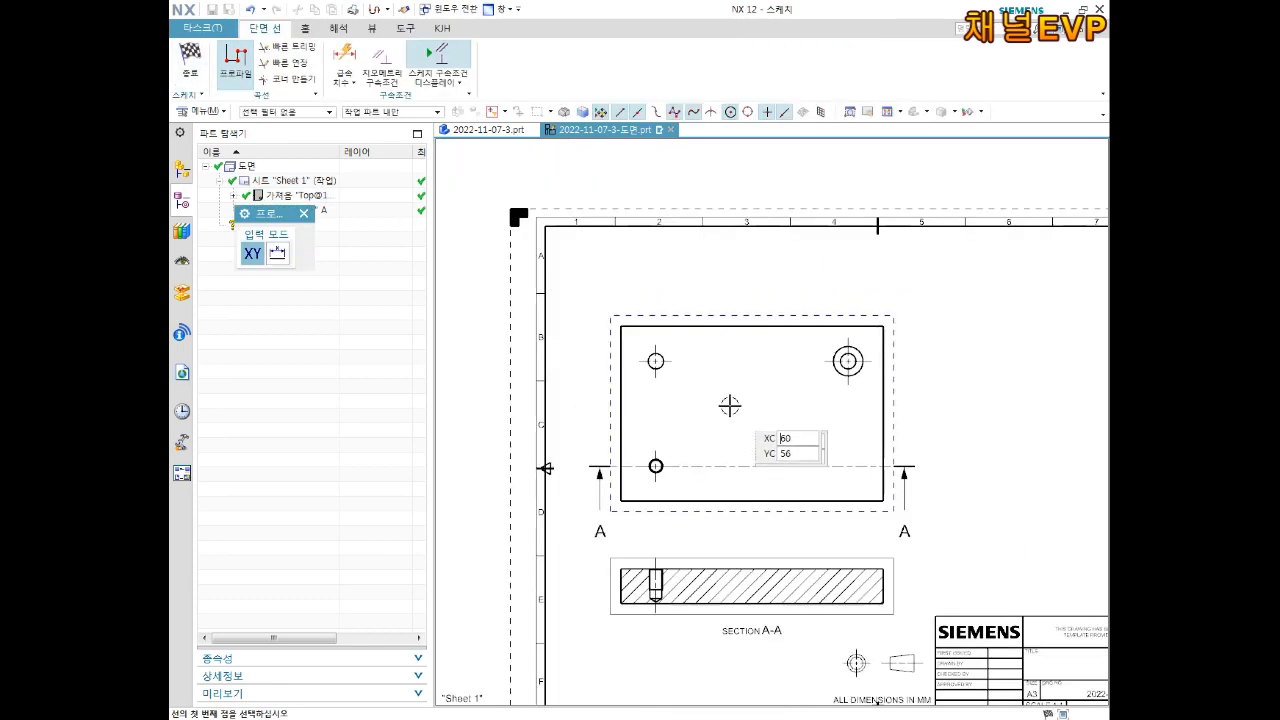
pyautogui.click(585, 434)
pyautogui.click(720, 434)
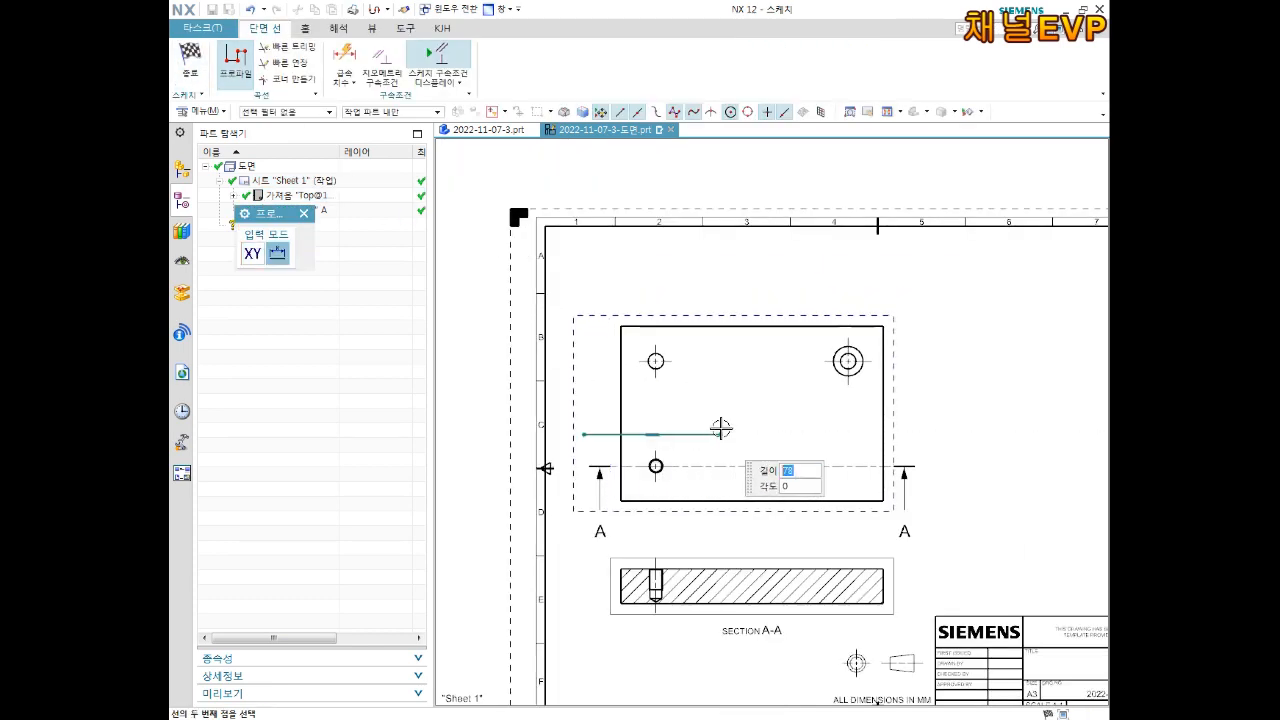
pyautogui.click(927, 366)
pyautogui.press('Escape')
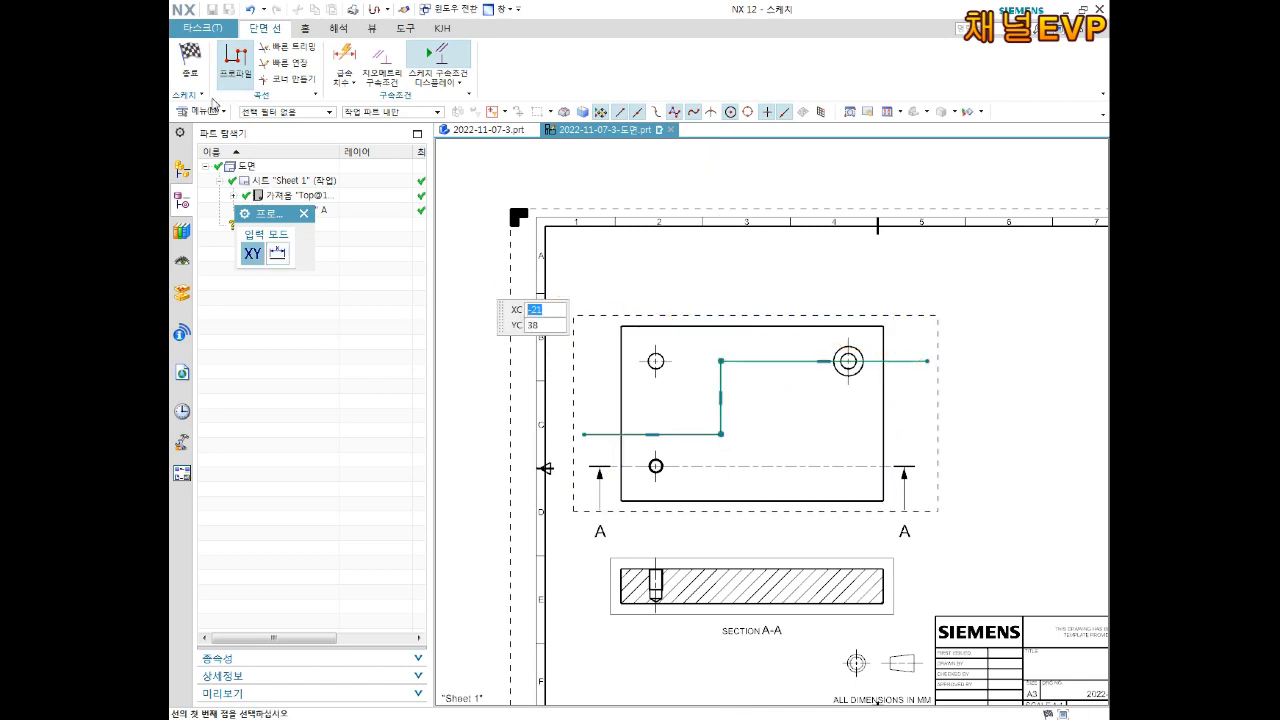
pyautogui.click(189, 58)
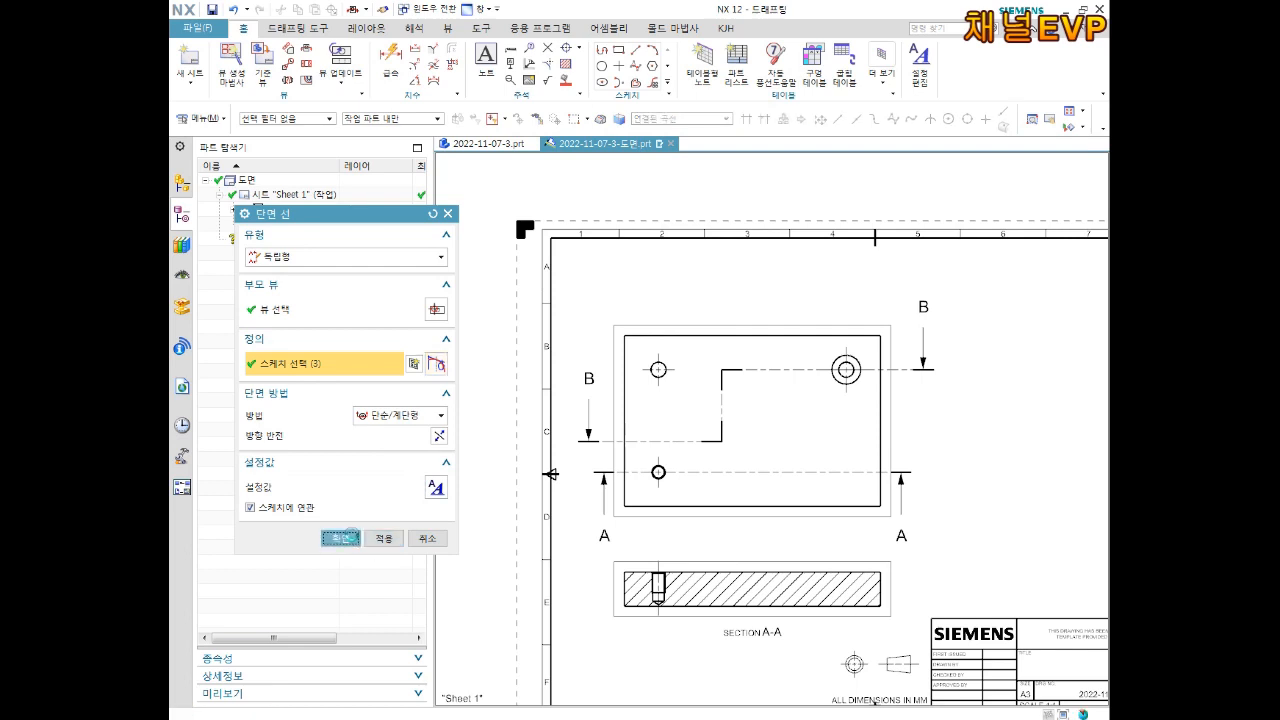
pyautogui.click(352, 541)
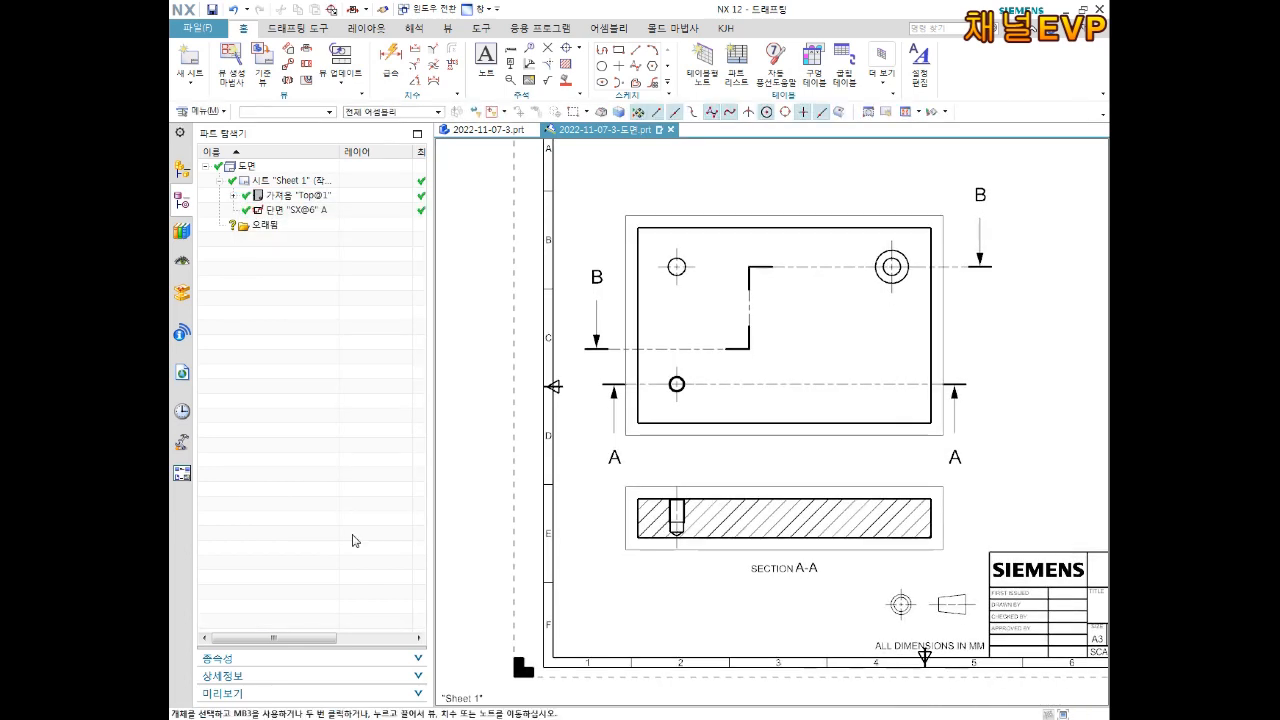
# - Try to place a section view of the stepped section line below the top view and undo the section line
pyautogui.click(820, 266)
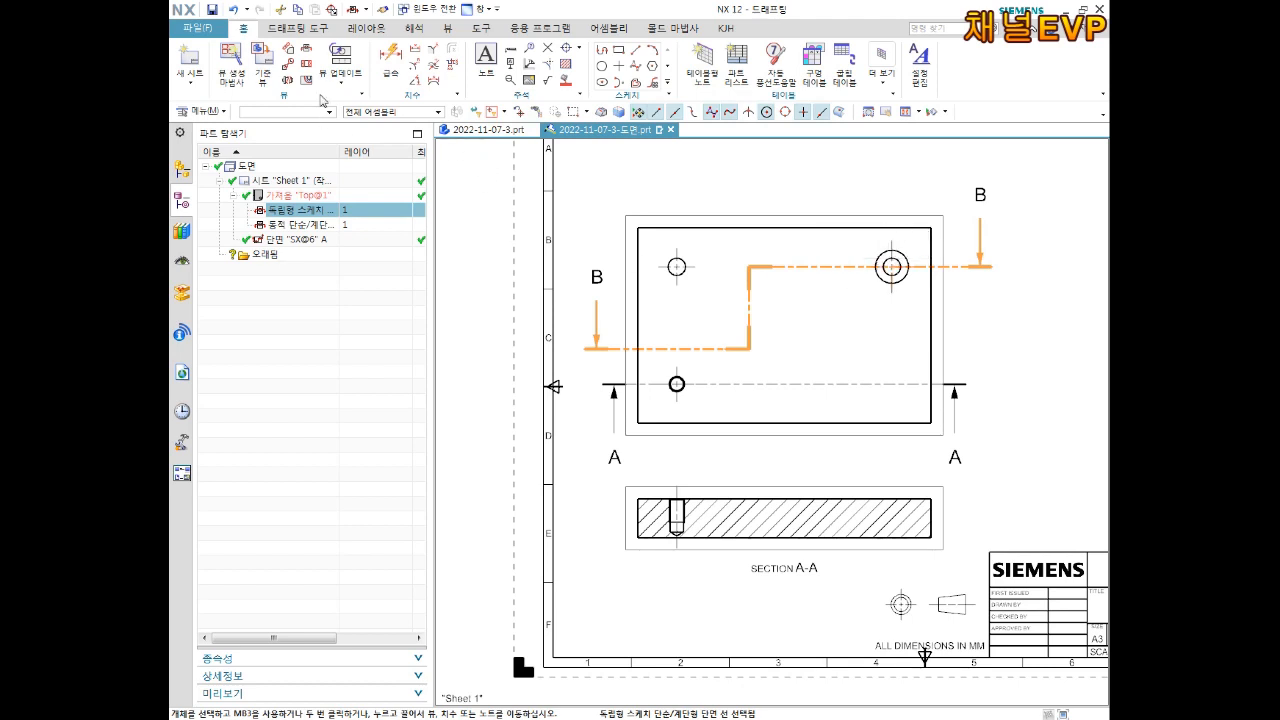
pyautogui.click(307, 65)
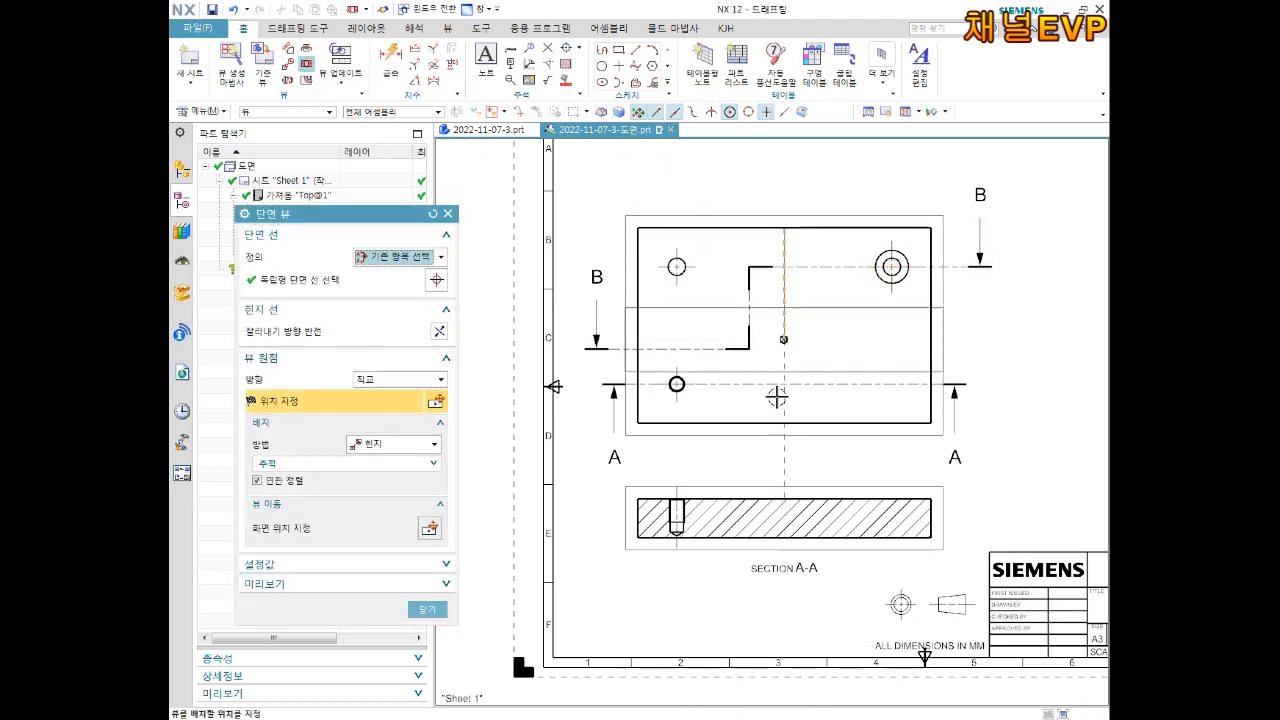
pyautogui.click(783, 438)
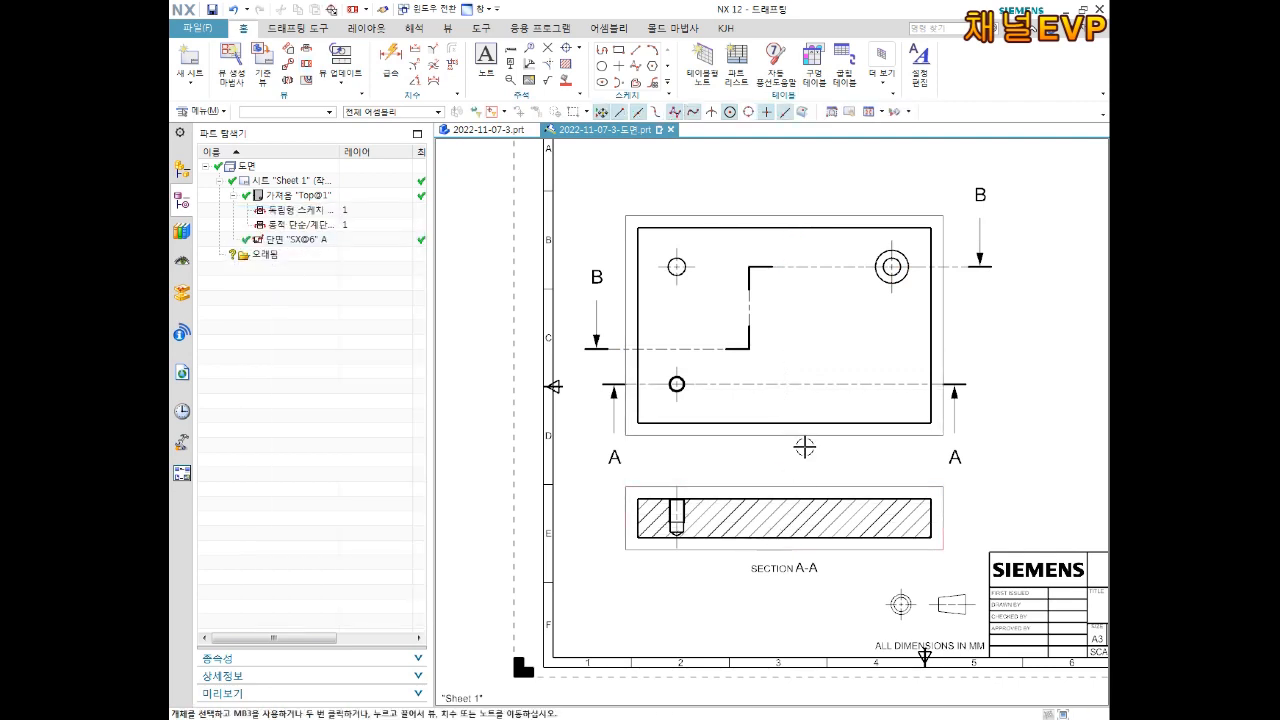
pyautogui.hotkey('ctrl', 'z')
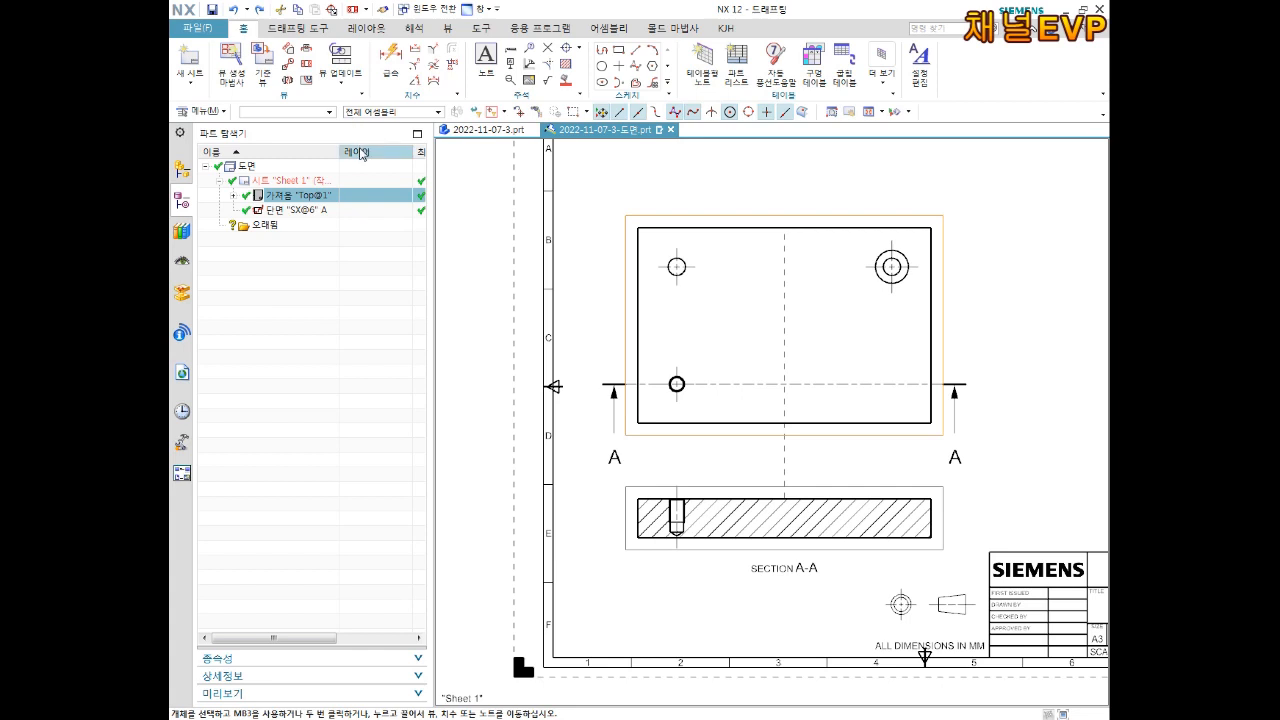
# - Create a standalone section line in the top view with two collinear lower segments, a jog about 28 mm high and an upper segment through the counterbored hole
pyautogui.click(306, 50)
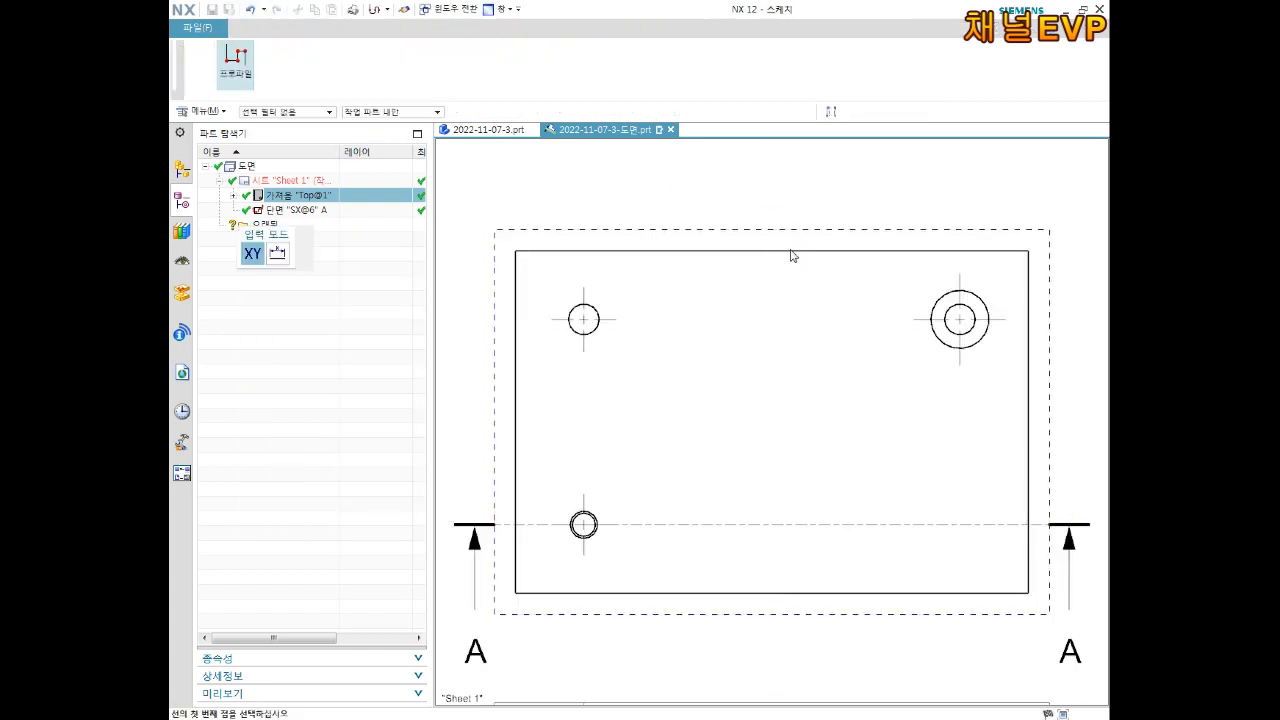
pyautogui.click(234, 70)
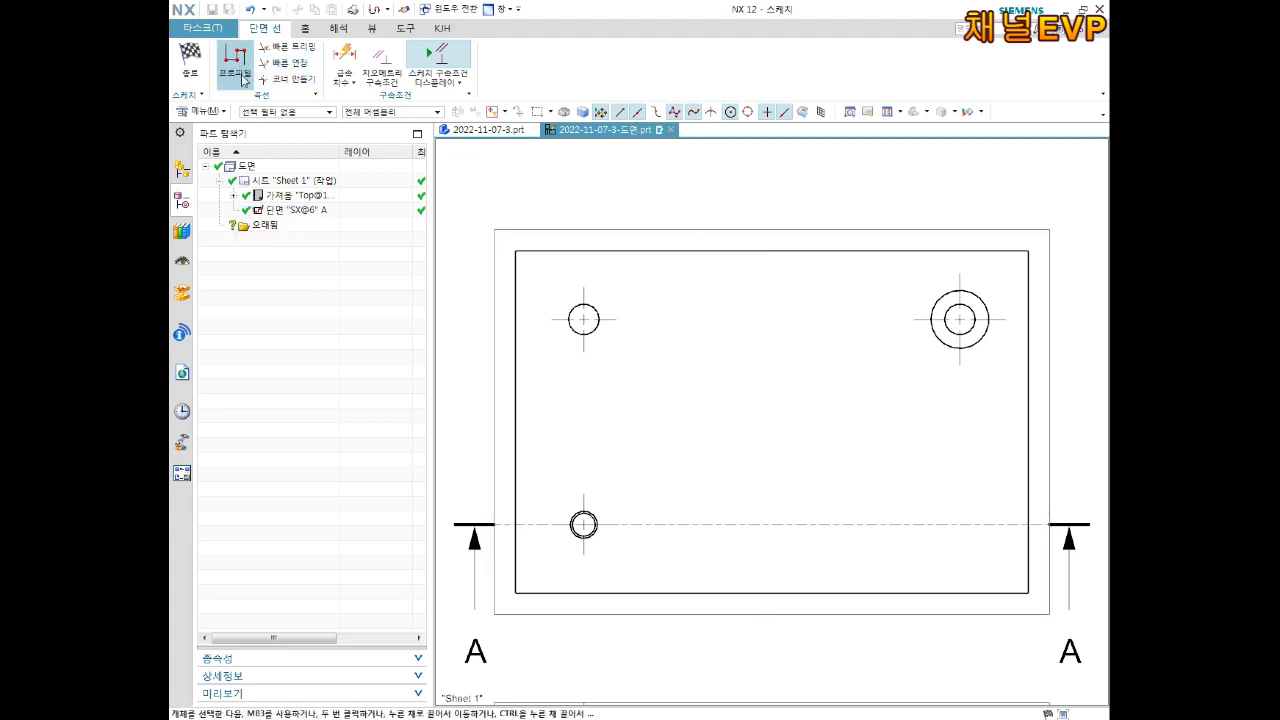
pyautogui.click(229, 82)
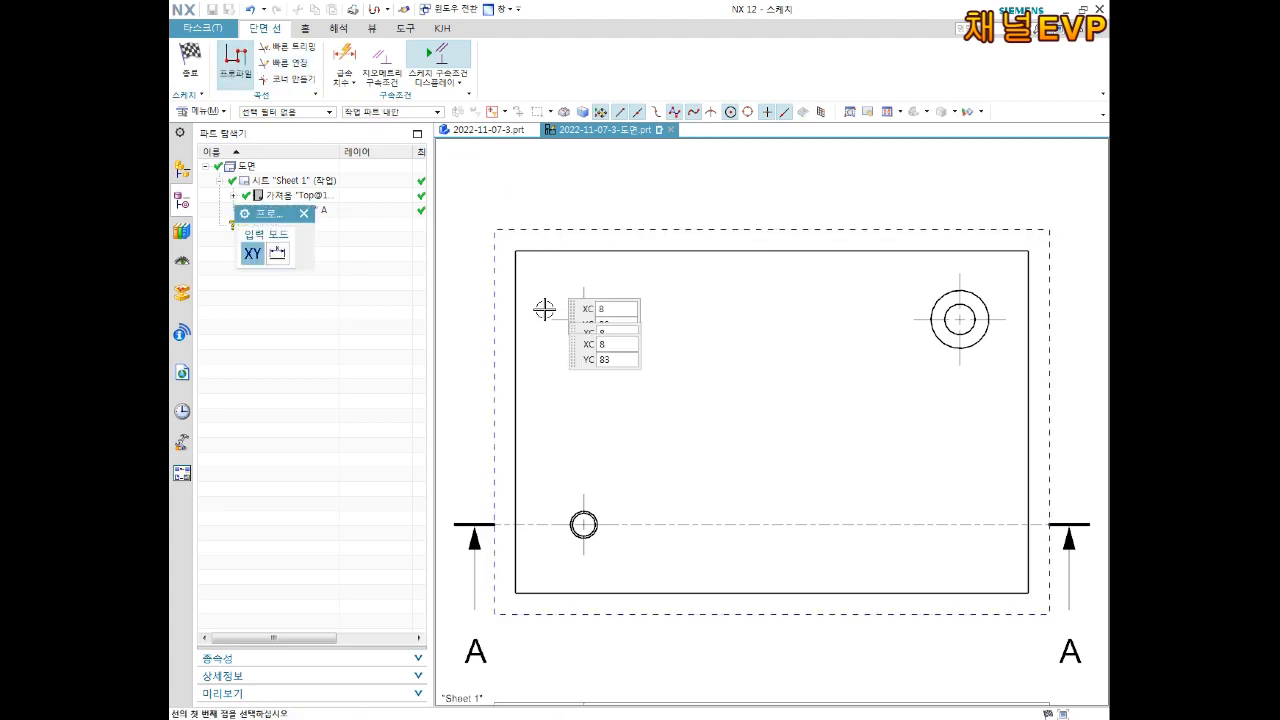
pyautogui.click(451, 413)
pyautogui.click(587, 414)
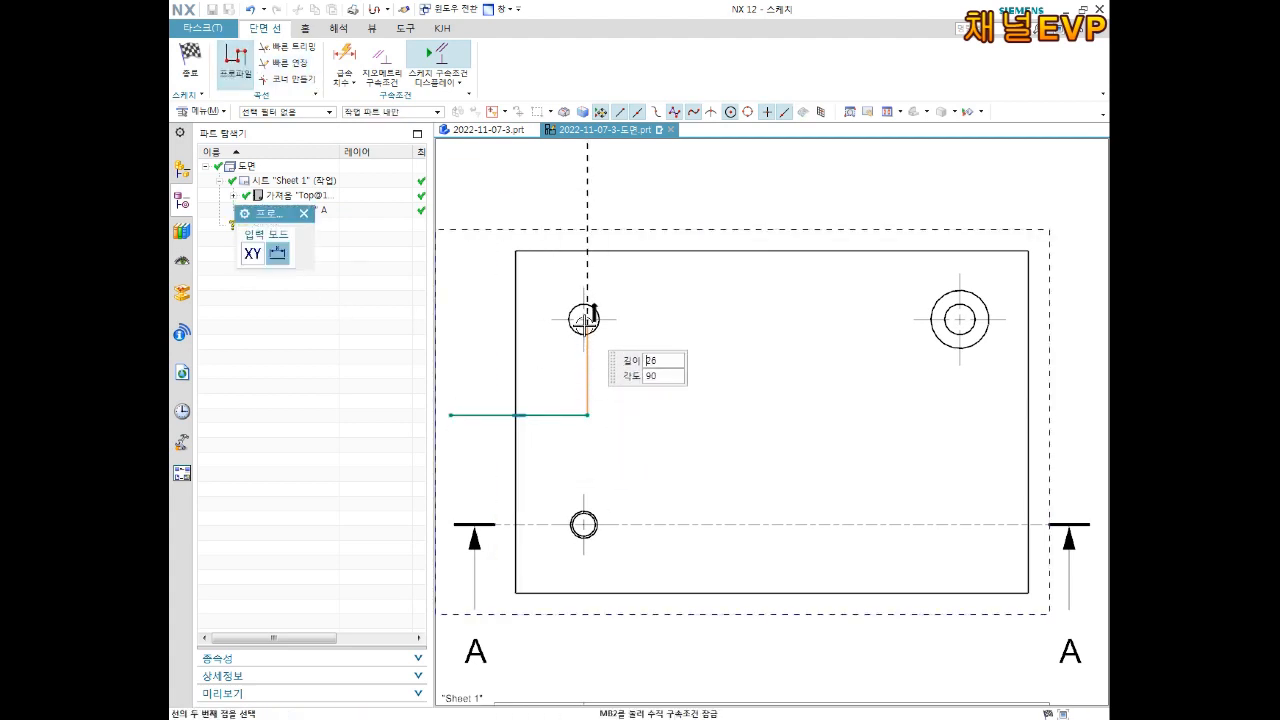
pyautogui.click(727, 414)
pyautogui.click(727, 319)
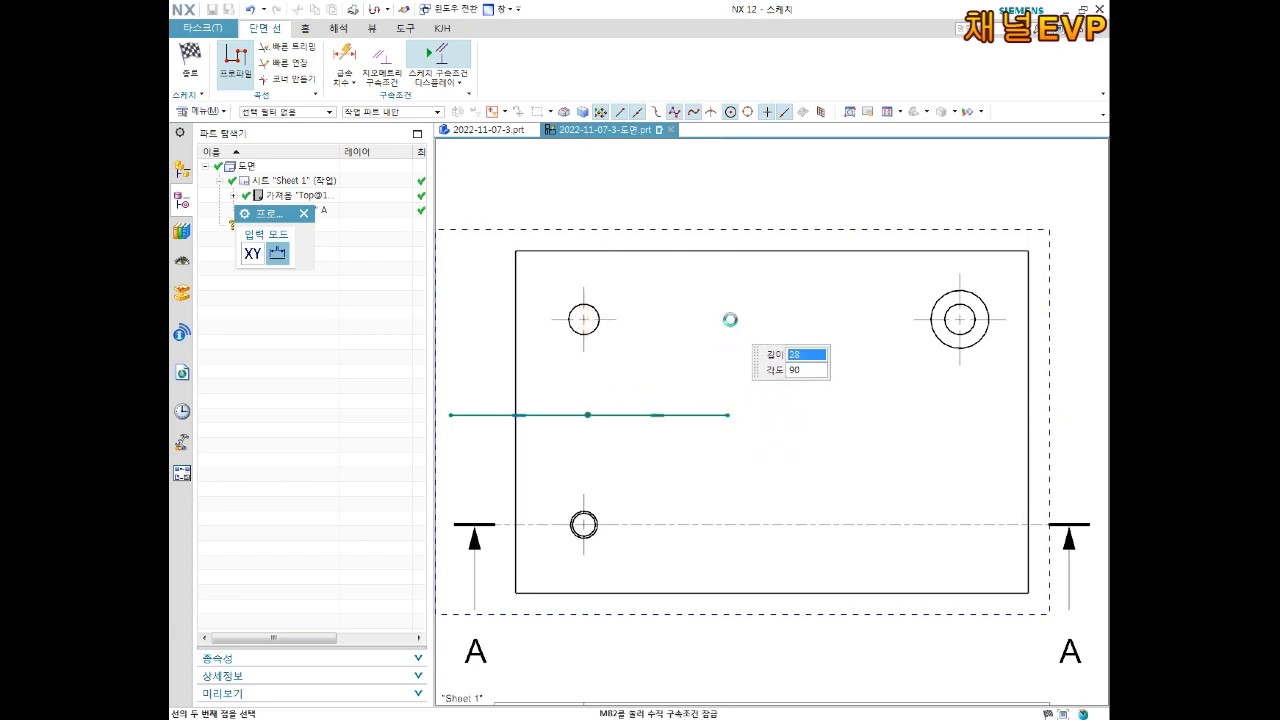
pyautogui.click(1086, 319)
pyautogui.middleClick(1086, 320)
pyautogui.middleClick(1074, 414)
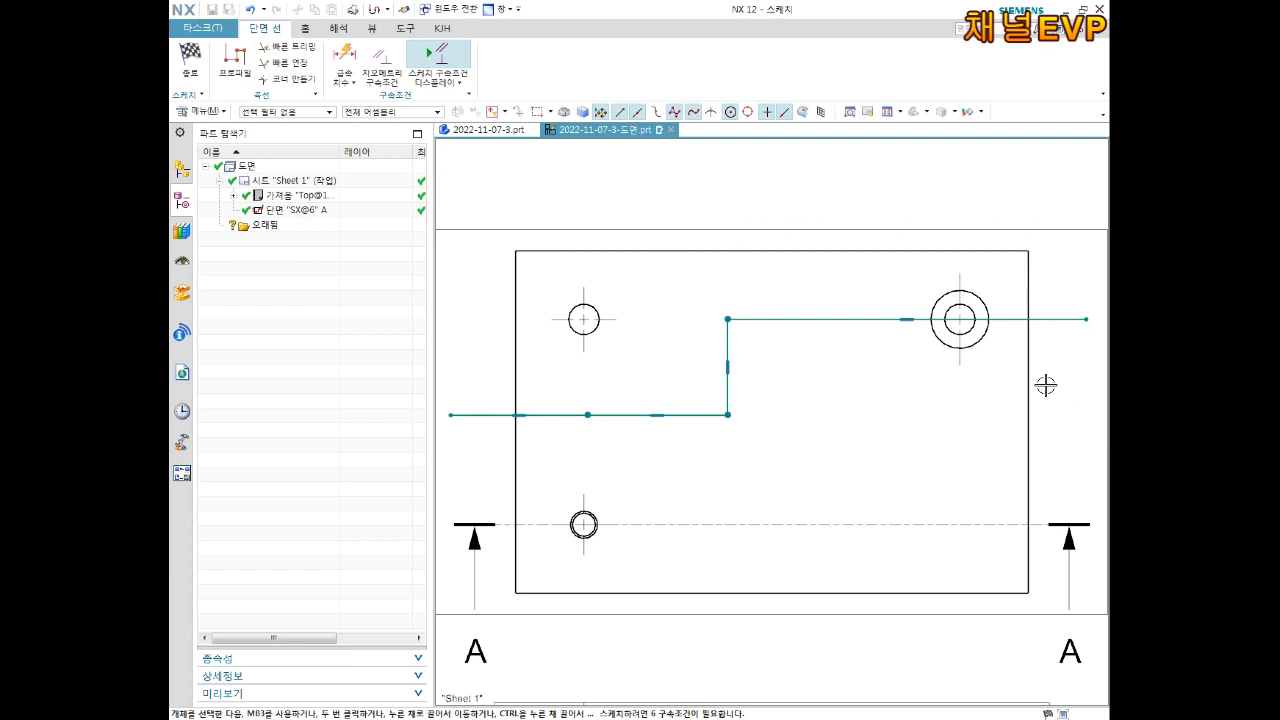
pyautogui.click(205, 68)
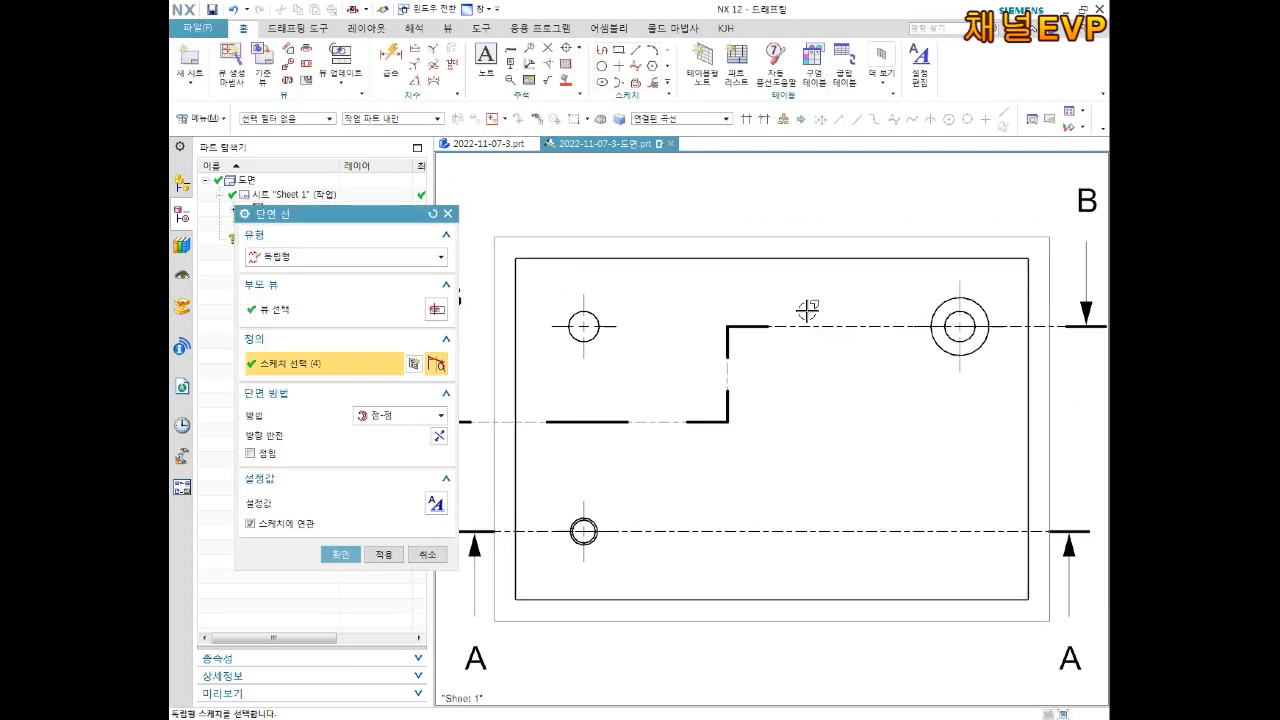
pyautogui.click(340, 554)
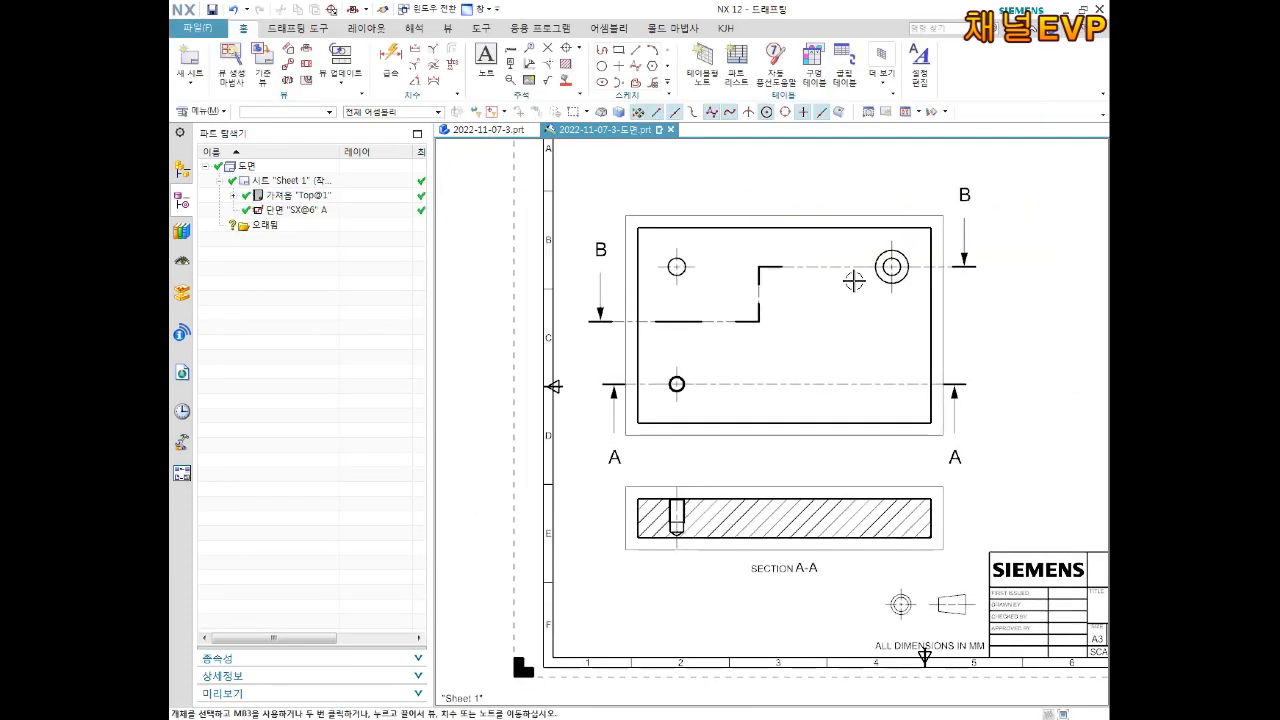
# - Place a section view of the new standalone section line above the top view and finish the Section View command
pyautogui.click(799, 266)
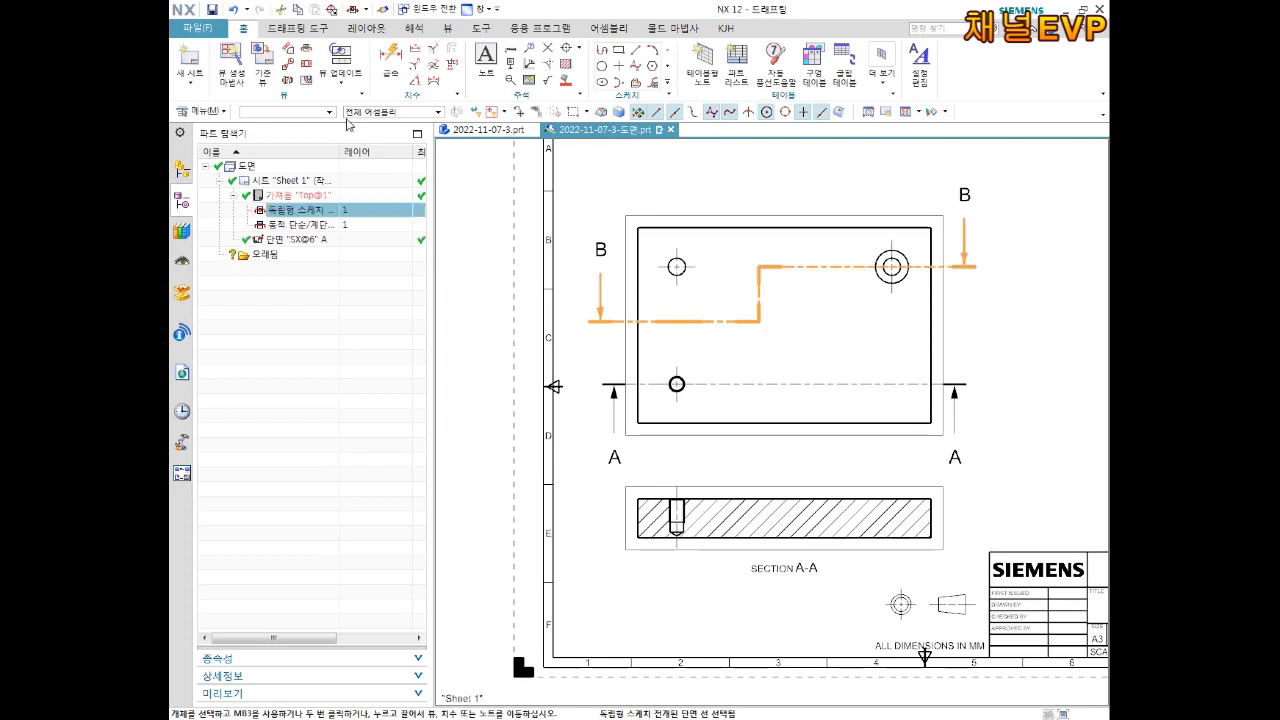
pyautogui.click(306, 66)
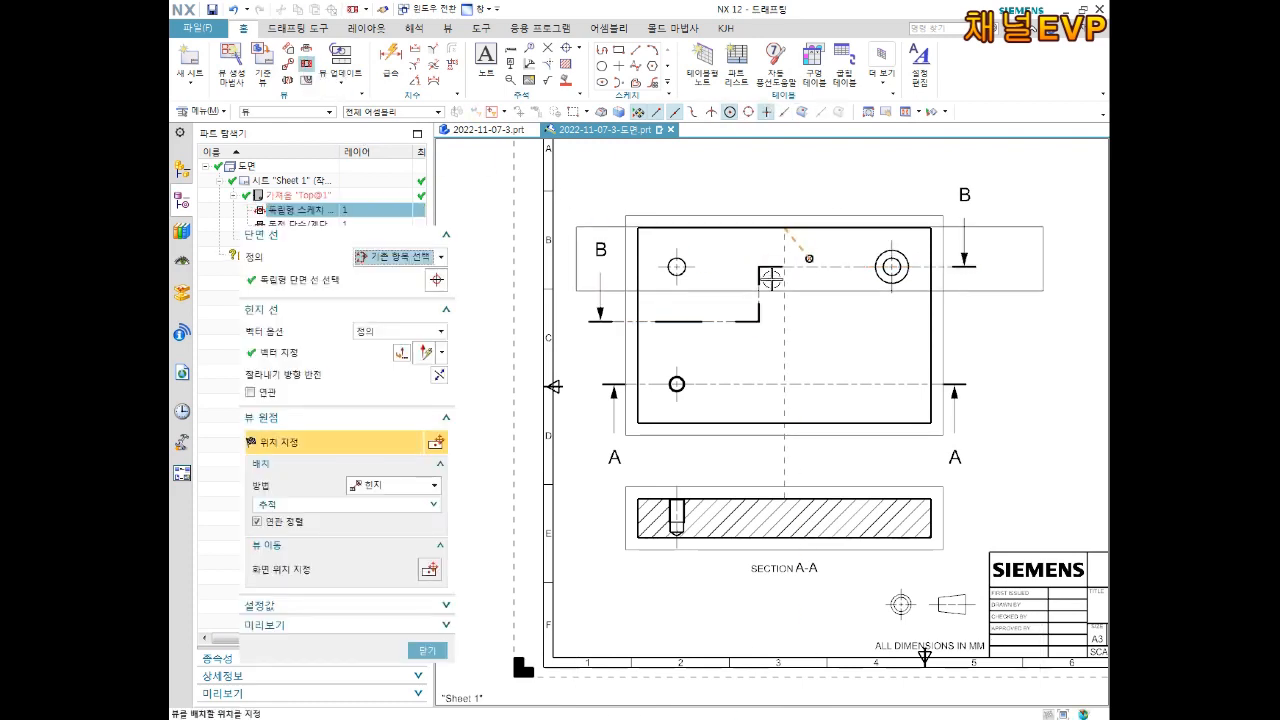
pyautogui.keyDown('shift'); pyautogui.moveTo(780, 218); pyautogui.dragTo(767, 333, button='middle'); pyautogui.keyUp('shift')
pyautogui.click(749, 292)
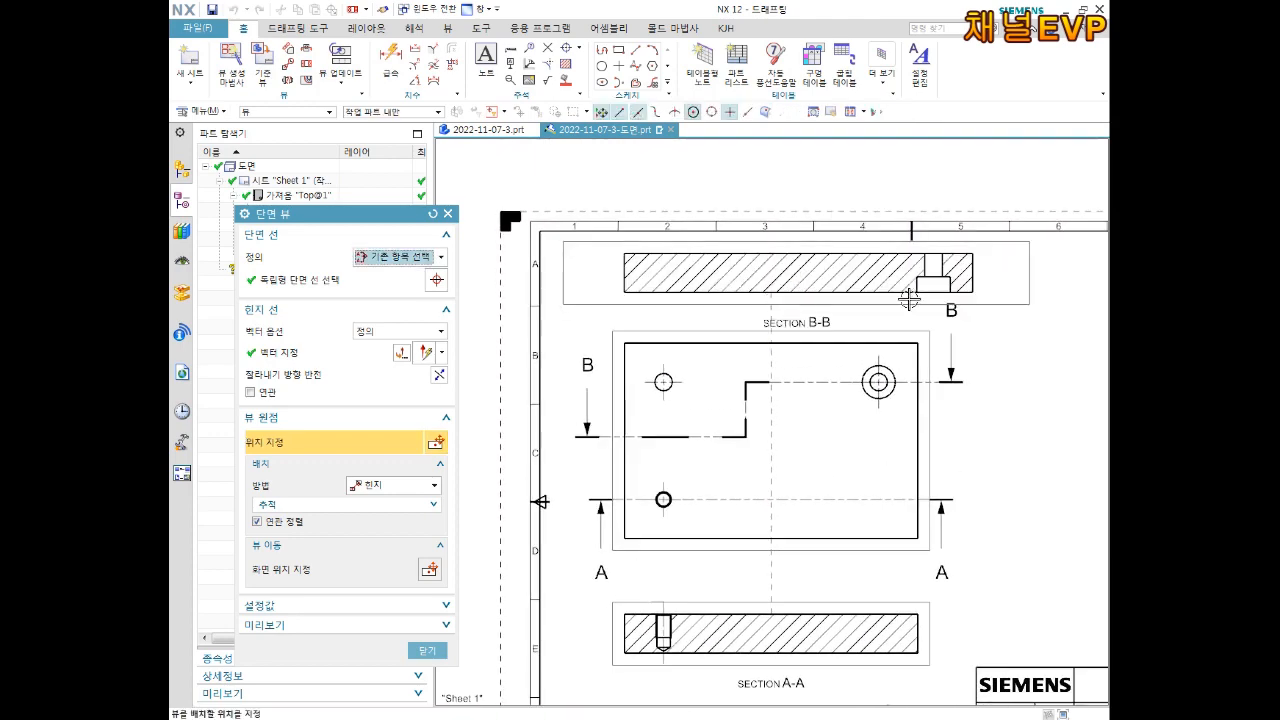
pyautogui.press('Escape')
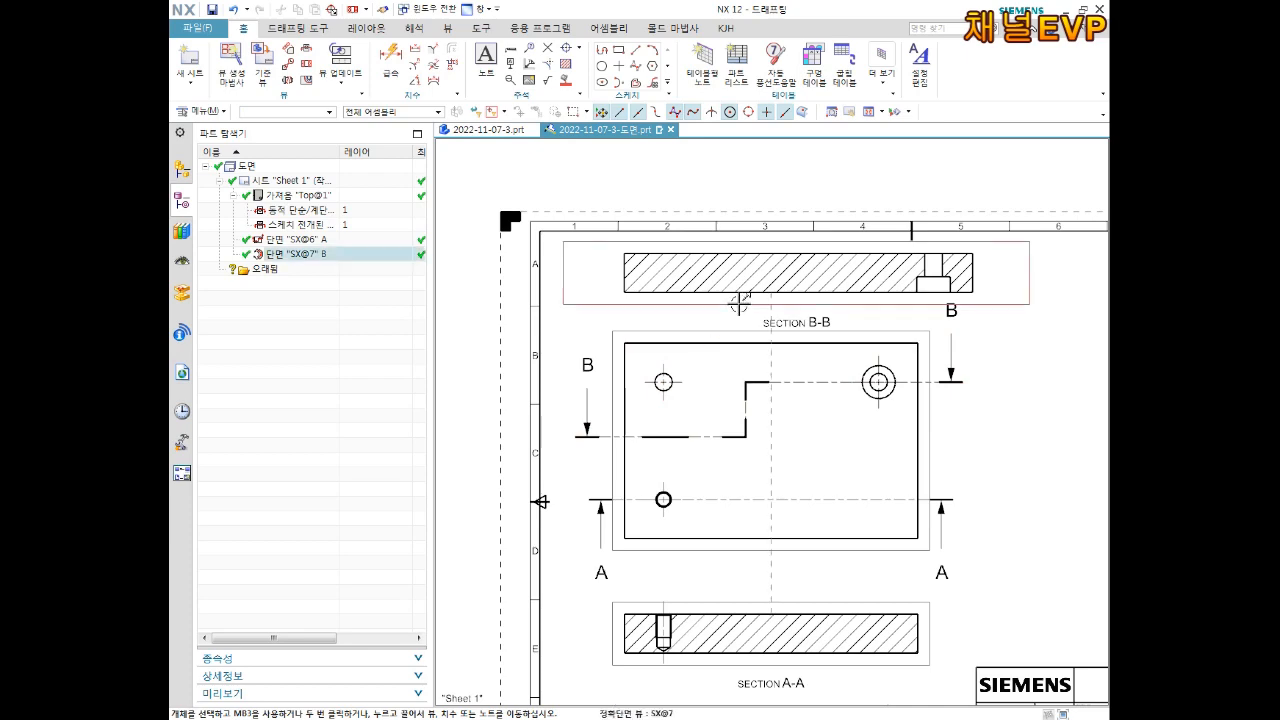
# - Save the drawing with both section views and close its file
pyautogui.scroll(-3, 818, 350)
pyautogui.scroll(2, 895, 356)
pyautogui.moveTo(866, 380); pyautogui.dragTo(840, 365, button='middle')
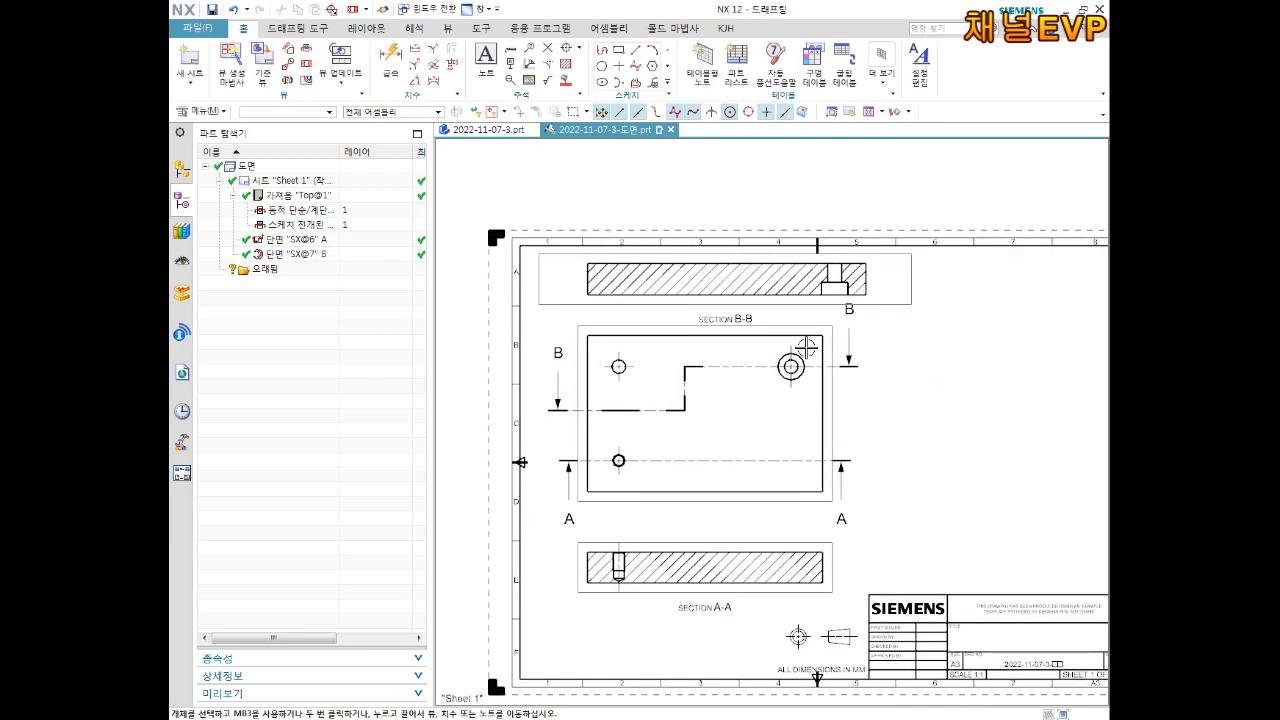
pyautogui.hotkey('ctrl', 's')
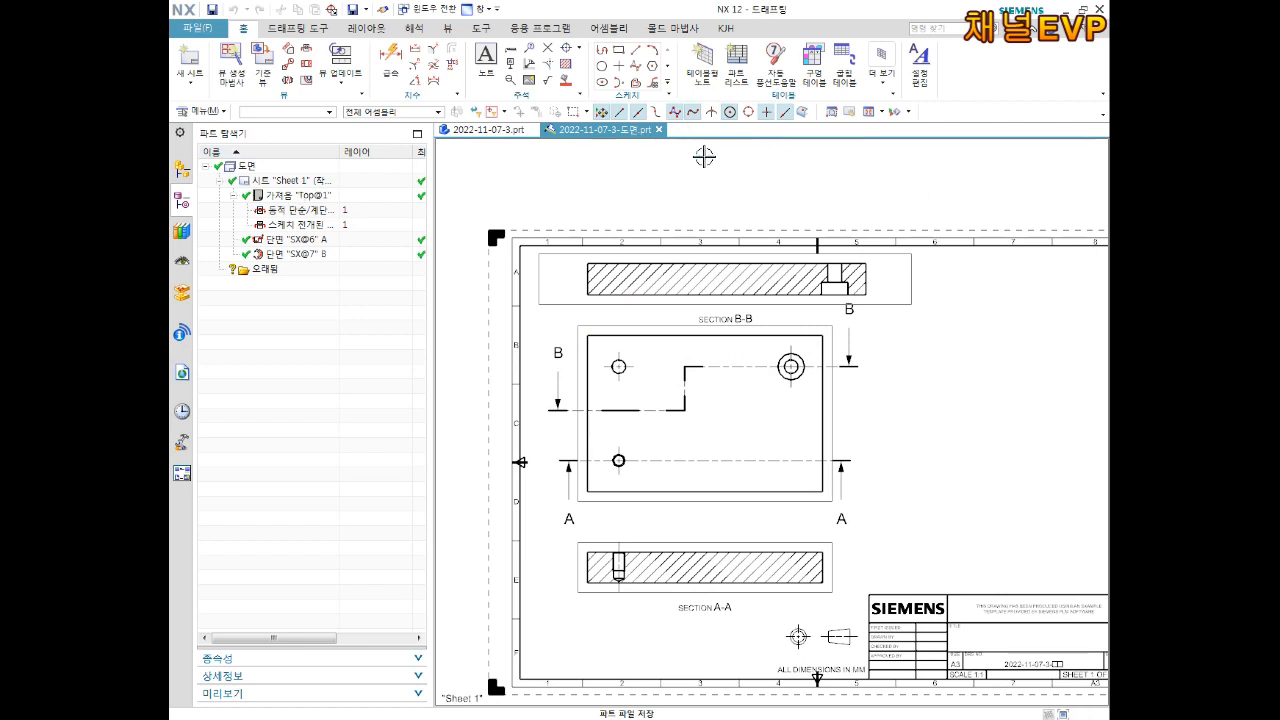
pyautogui.click(658, 130)
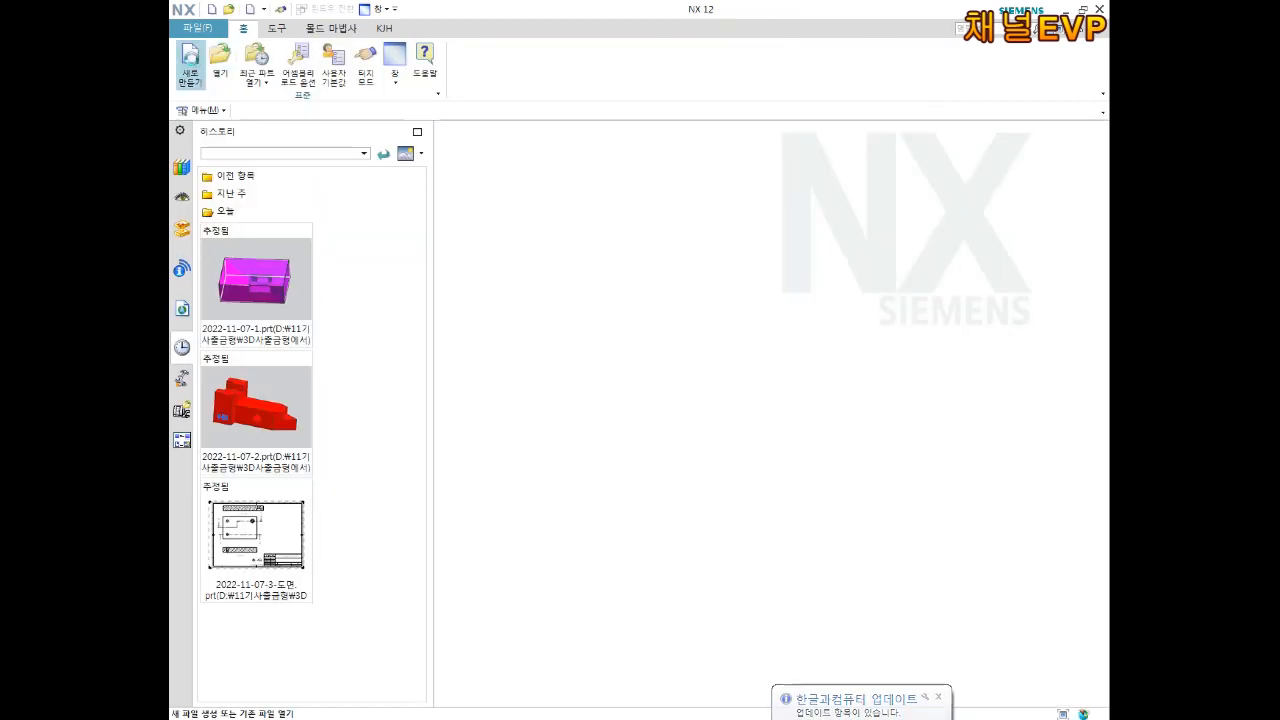
# - Create a new millimetre model part named 하밀판 in a new folder 금형세트1 inside the 3D사출금형 folder
pyautogui.click(189, 62)
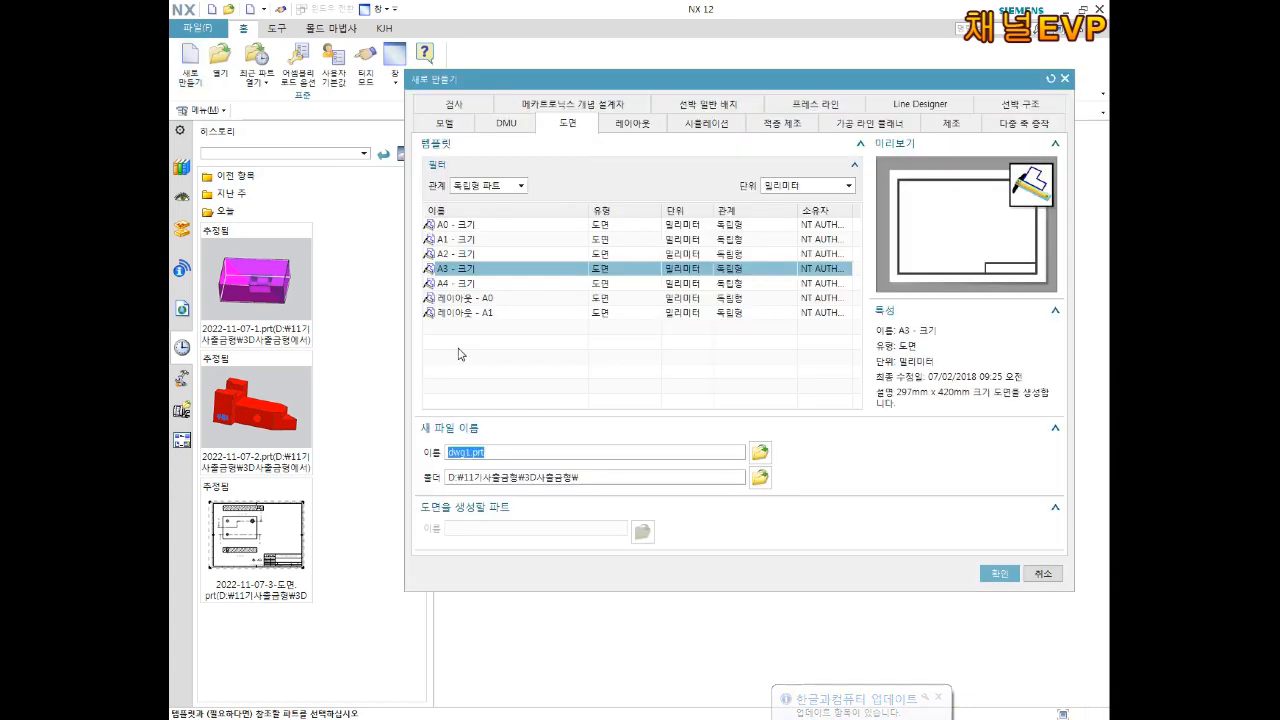
pyautogui.click(443, 124)
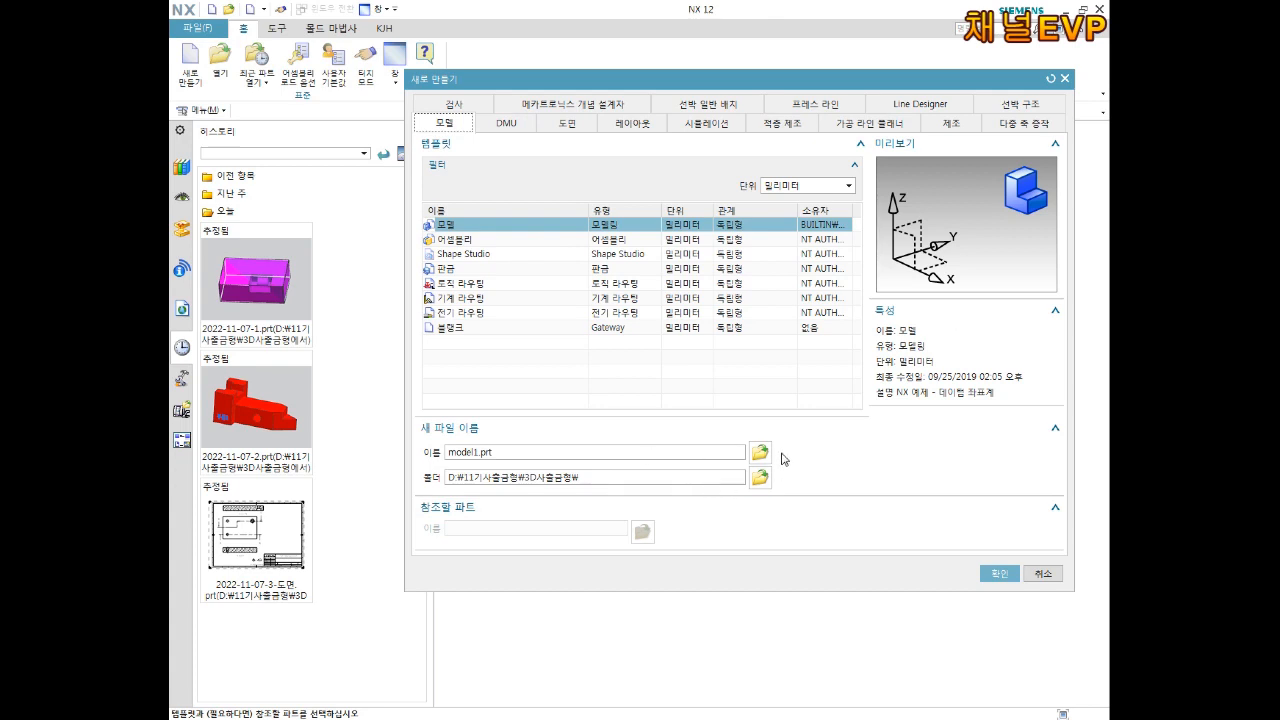
pyautogui.click(760, 477)
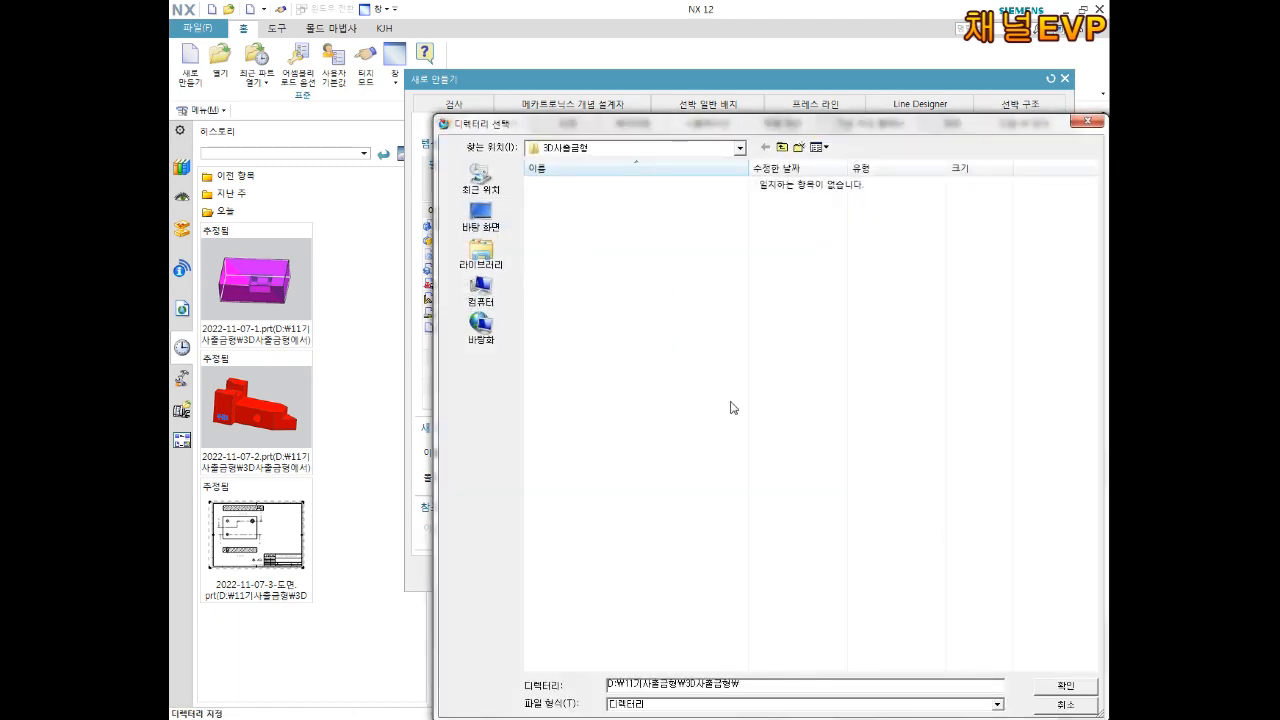
pyautogui.rightClick(603, 245)
pyautogui.click(620, 256)
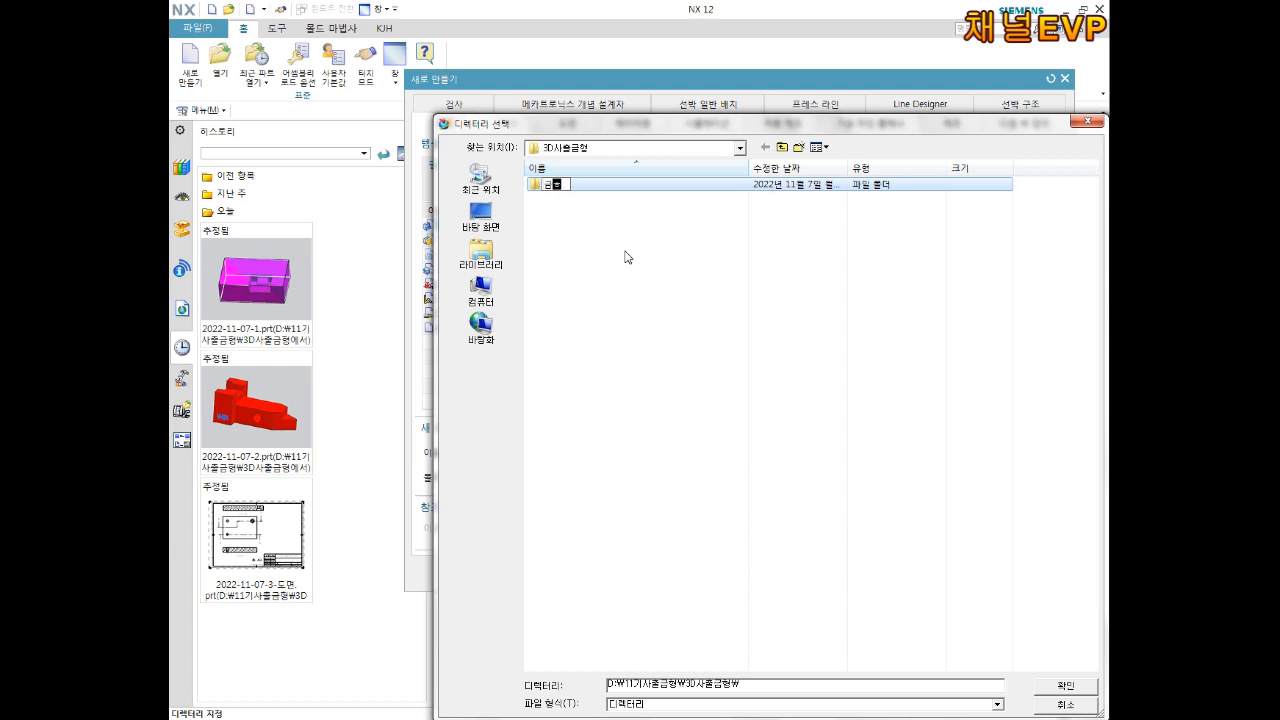
pyautogui.press('Return')
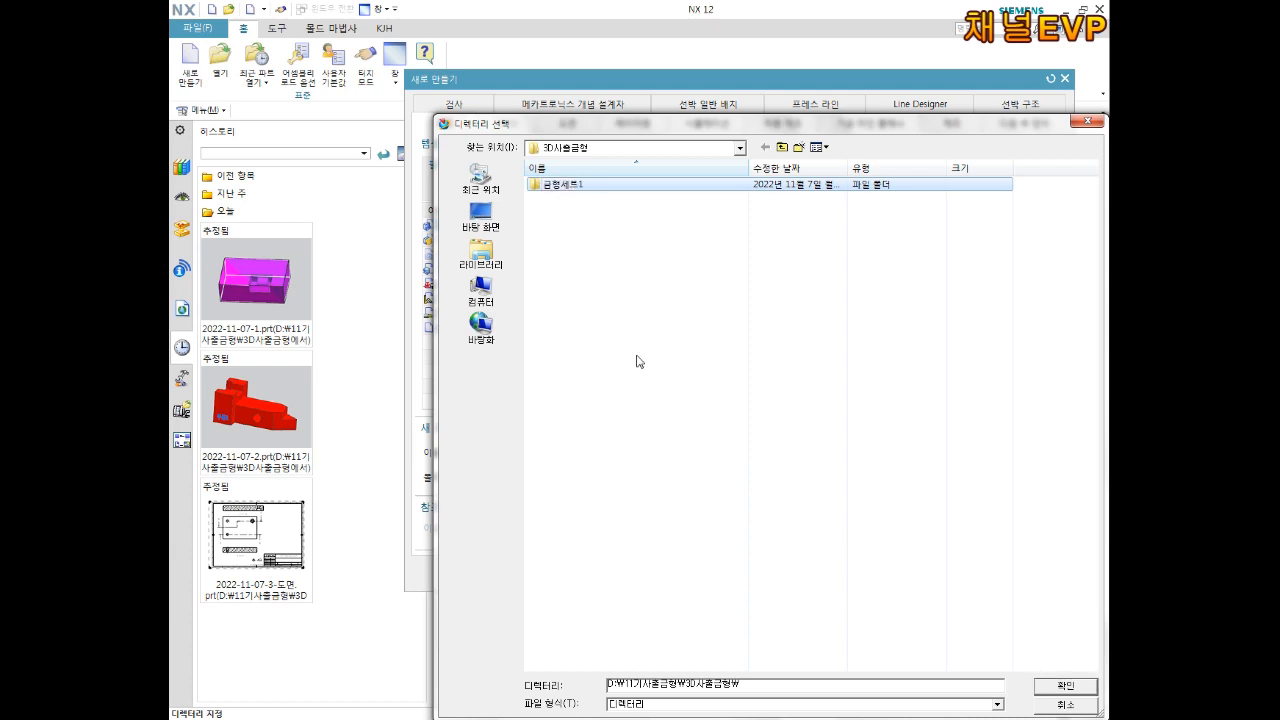
pyautogui.doubleClick(565, 184)
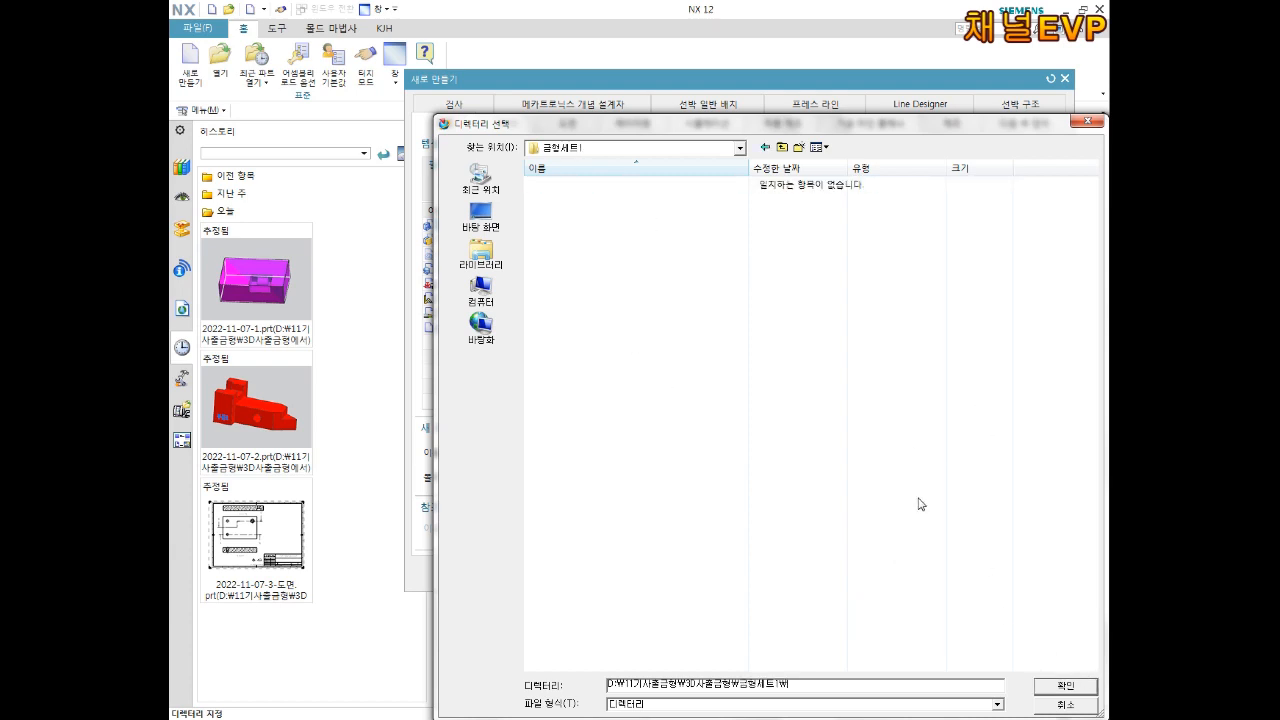
pyautogui.click(1062, 686)
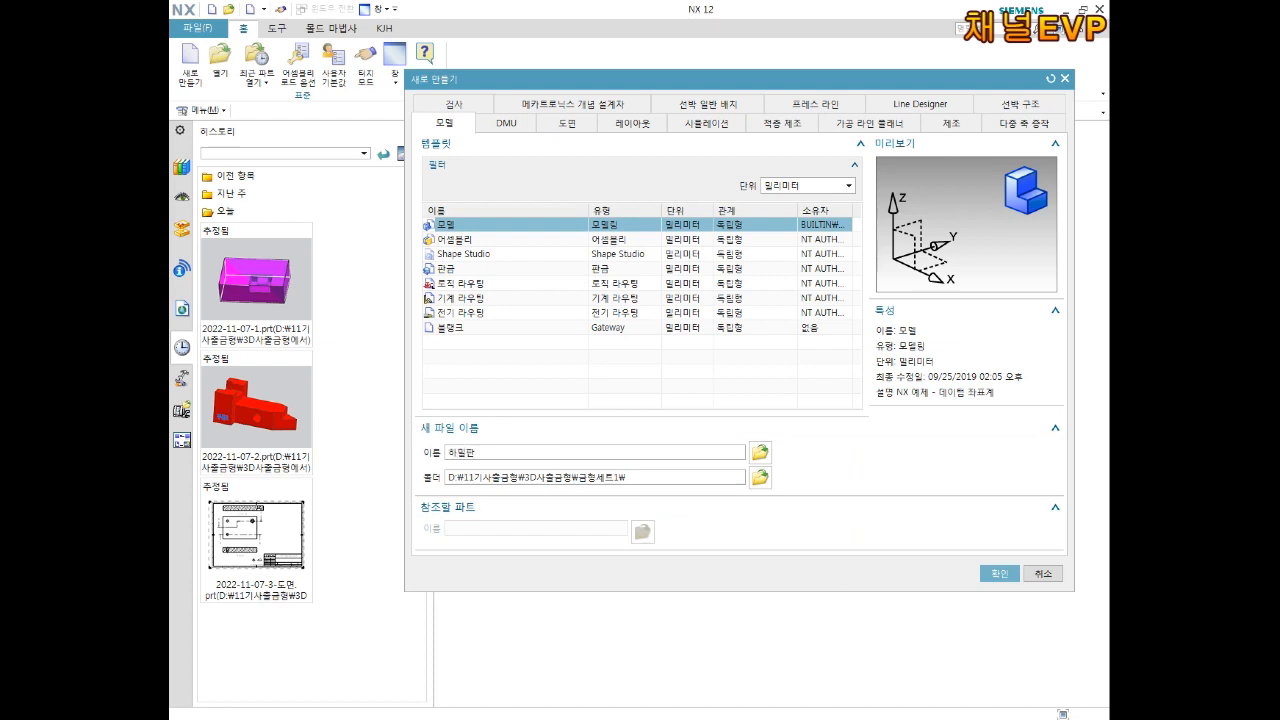
pyautogui.write('하형틀')
pyautogui.click(999, 574)
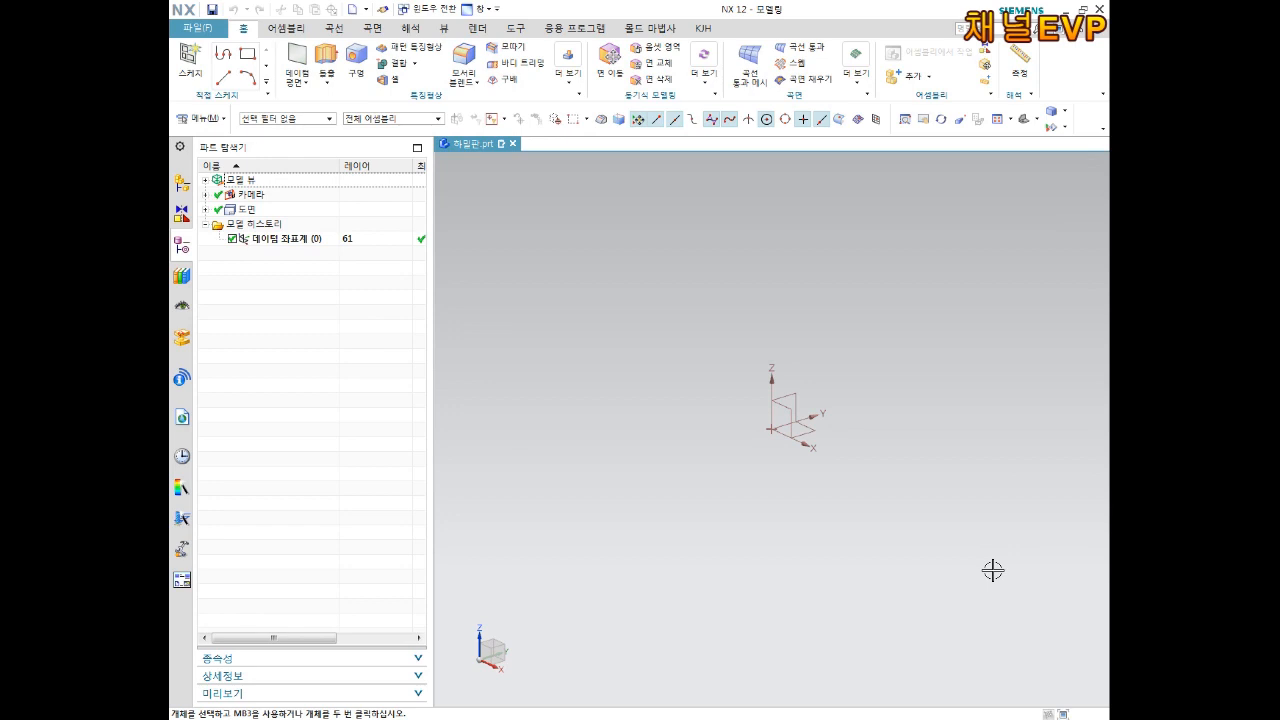
# - Start a sketch on the XY plane and draw an upright rectangle centred on the origin, about 182 mm wide
pyautogui.click(190, 62)
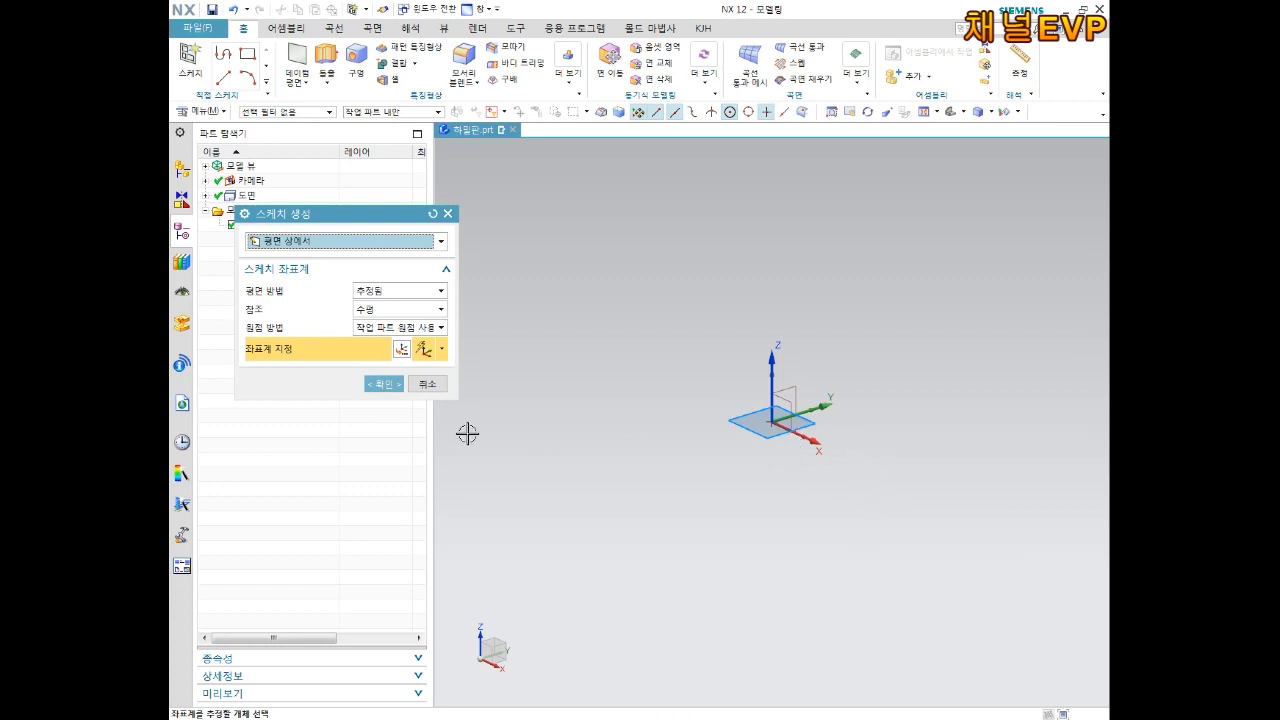
pyautogui.click(383, 385)
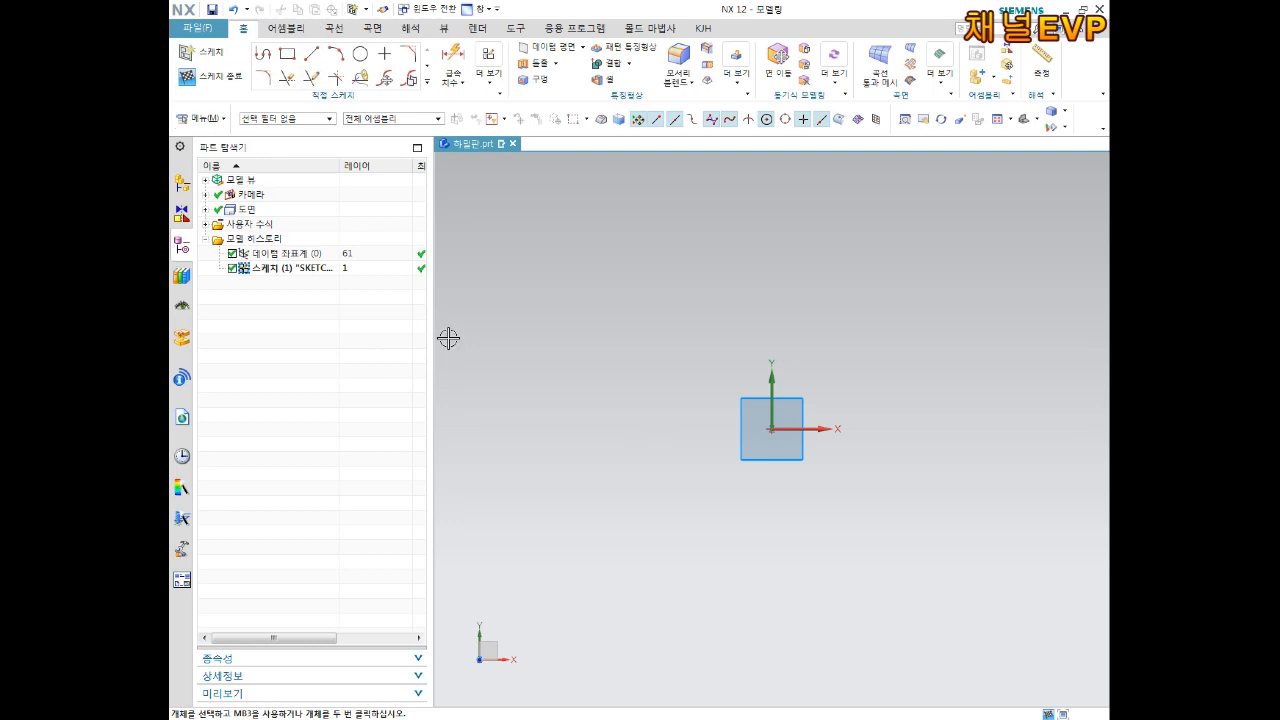
pyautogui.click(298, 60)
pyautogui.moveTo(343, 199); pyautogui.dragTo(653, 193)
pyautogui.click(592, 238)
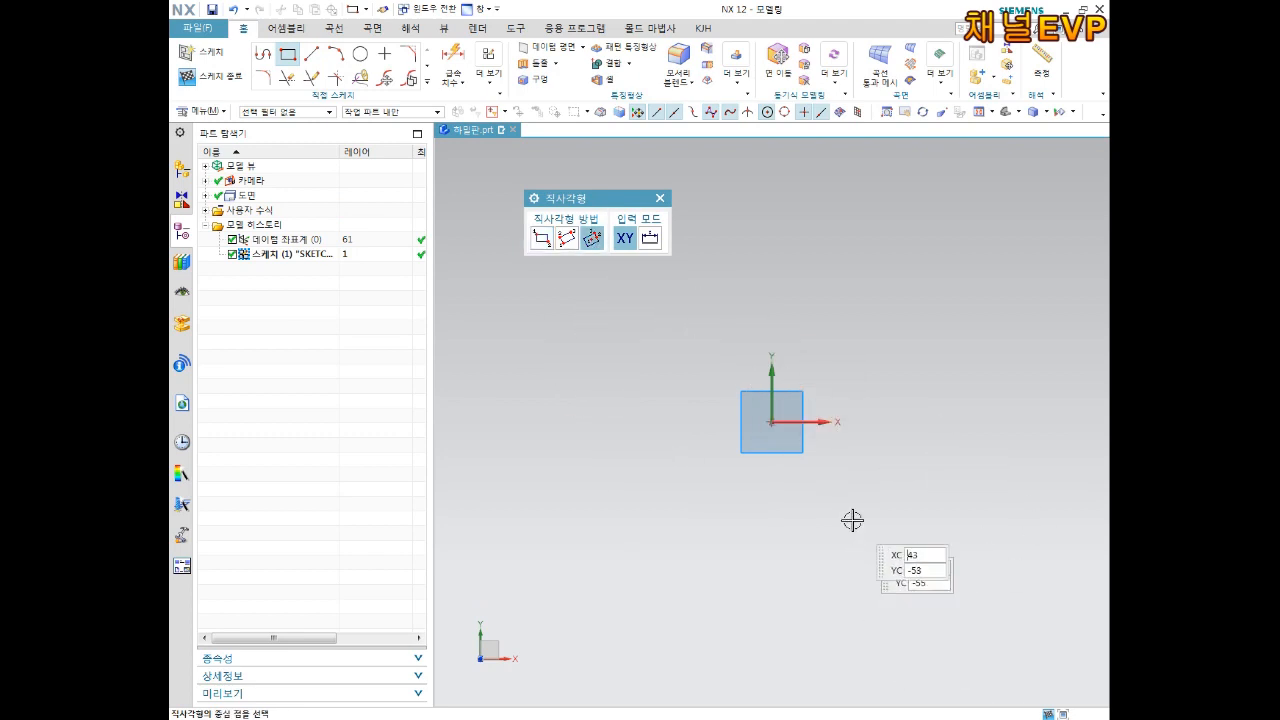
pyautogui.click(773, 422)
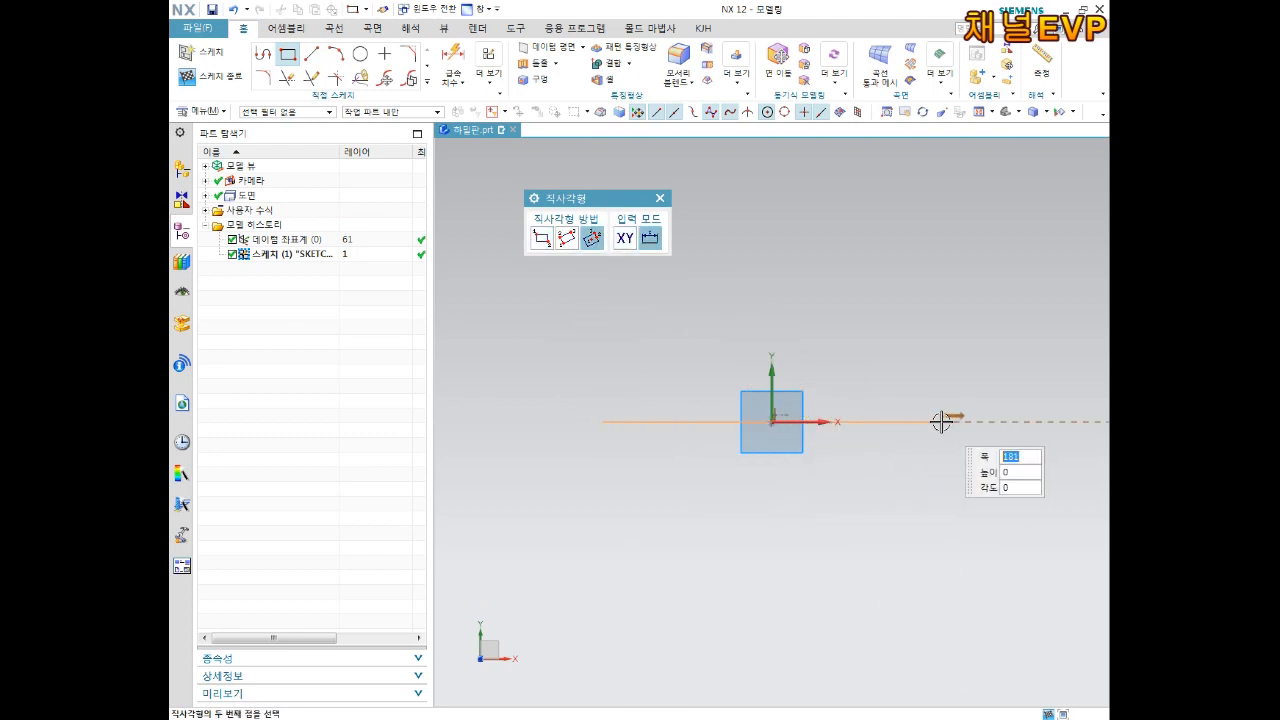
pyautogui.click(831, 151)
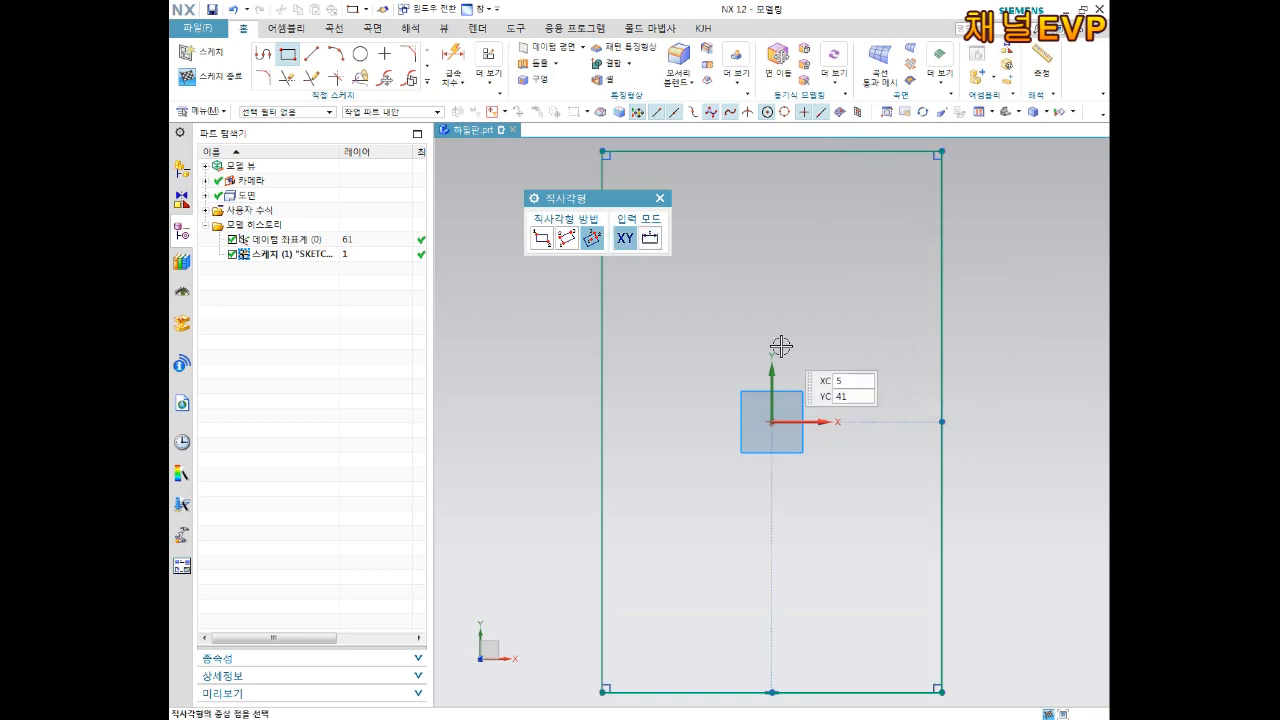
pyautogui.scroll(-2, 851, 398)
pyautogui.keyDown('shift'); pyautogui.moveTo(827, 380); pyautogui.dragTo(803, 410, button='middle'); pyautogui.keyUp('shift')
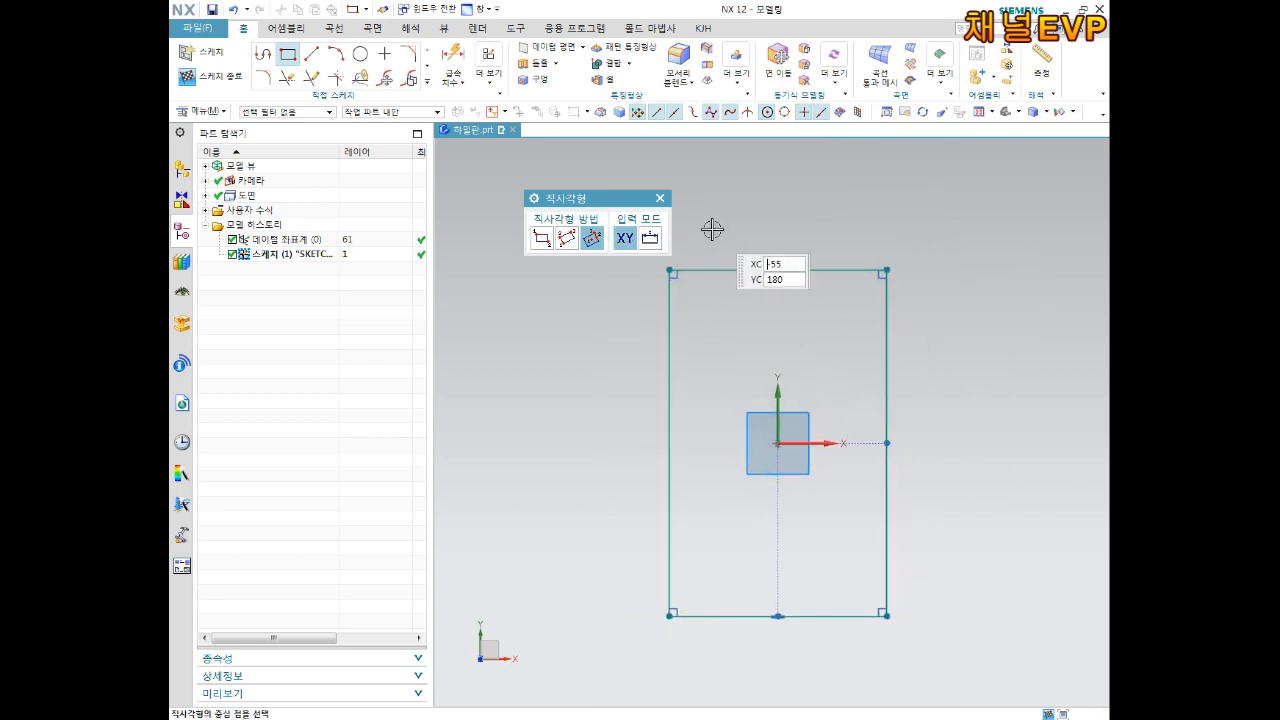
pyautogui.click(660, 198)
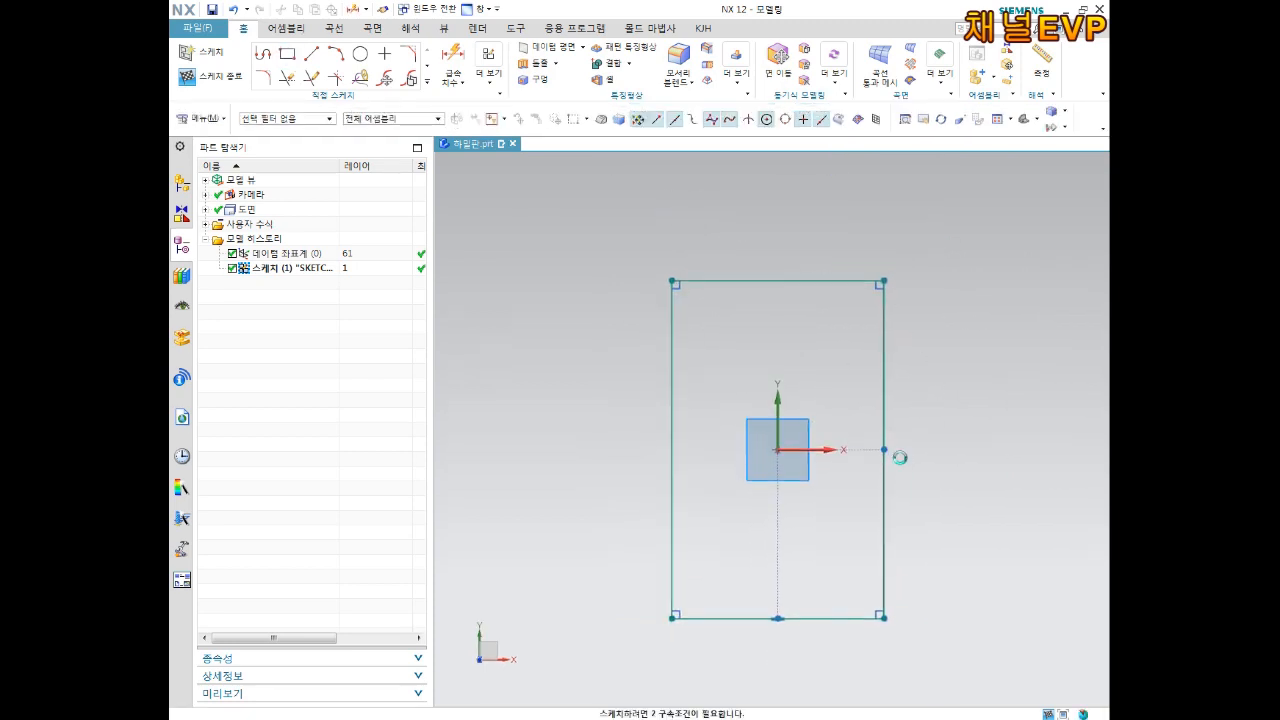
# - Dimension the rectangle with a horizontal width of 88 mm and a vertical height of 150 mm
pyautogui.press('d')
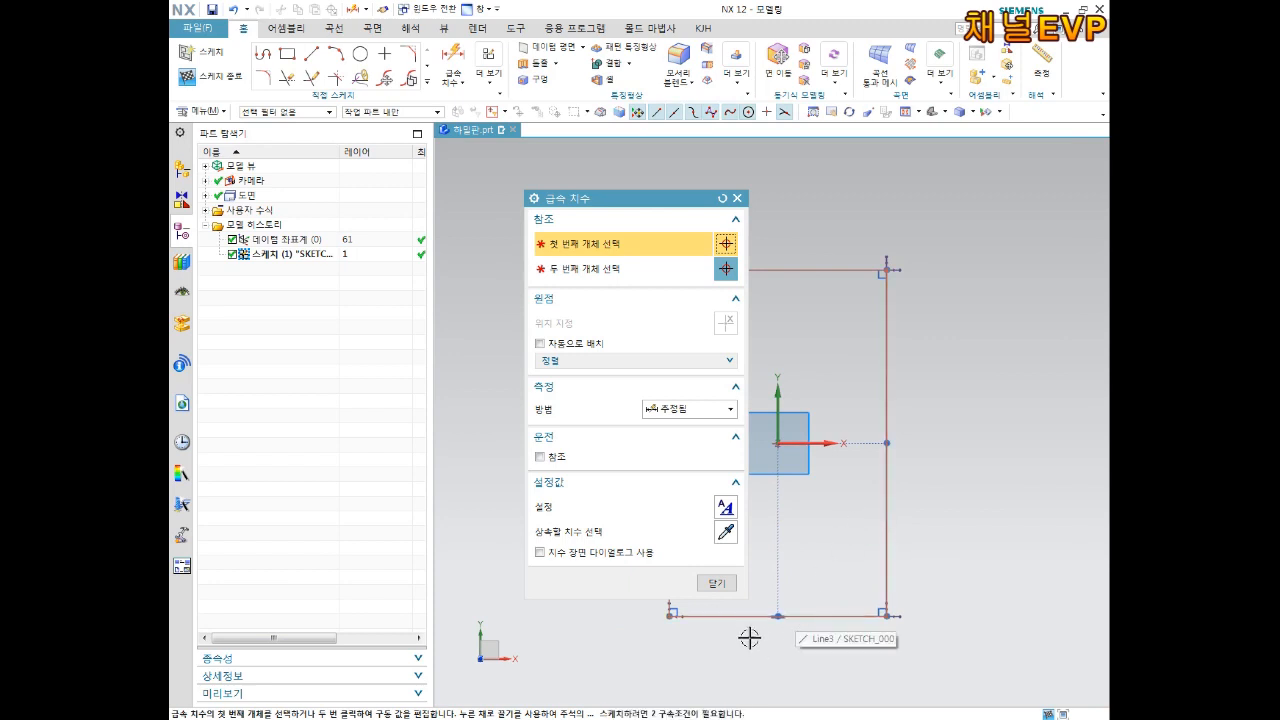
pyautogui.click(820, 615)
pyautogui.click(809, 648)
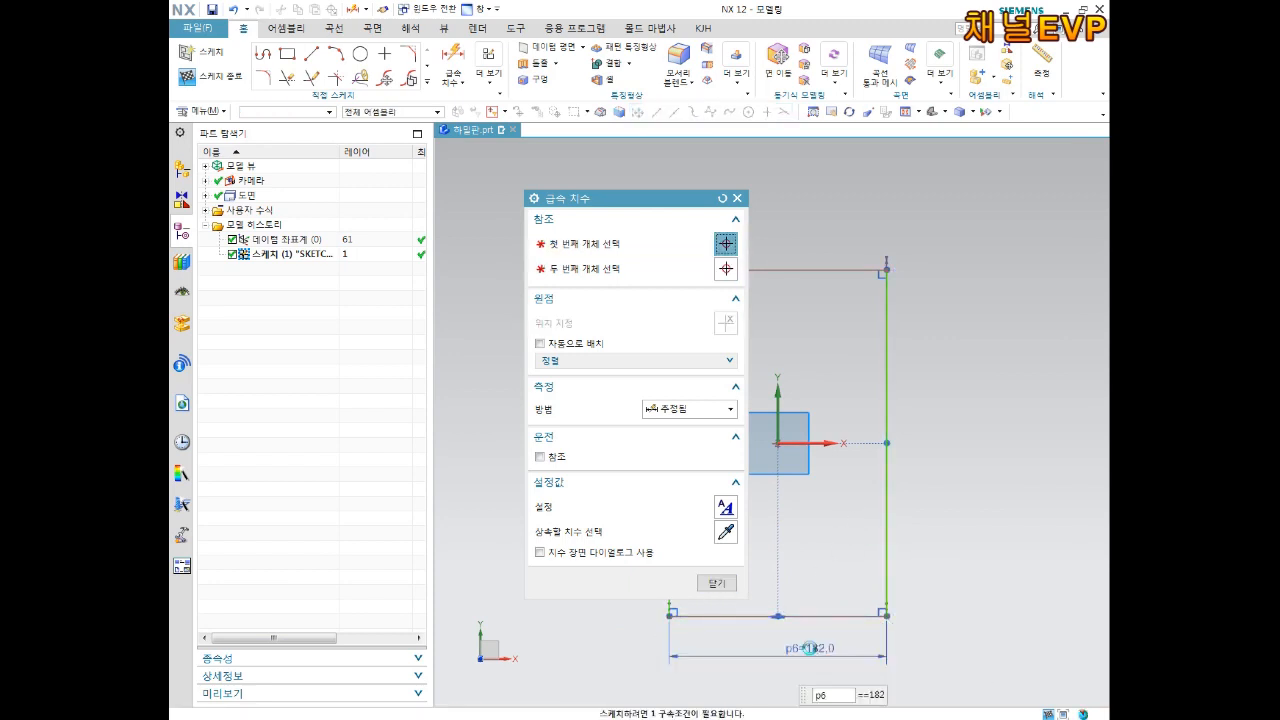
pyautogui.write('88')
pyautogui.press('Return')
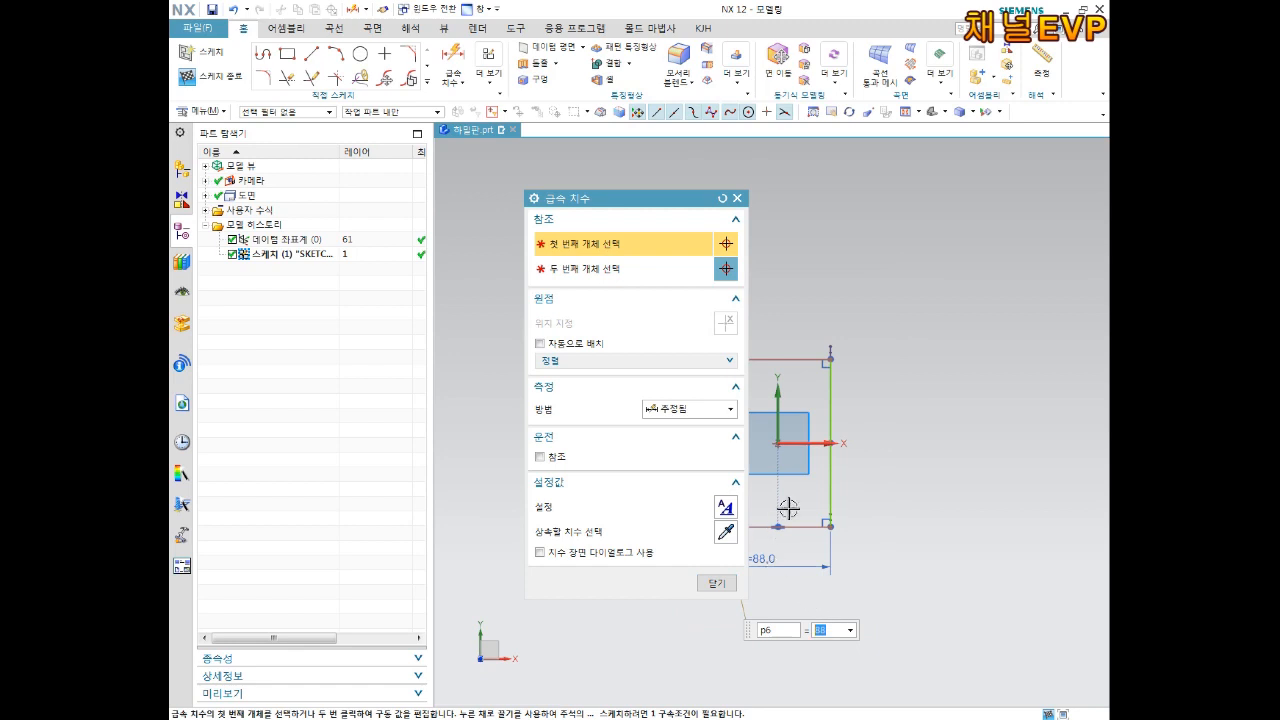
pyautogui.click(844, 398)
pyautogui.click(886, 418)
pyautogui.write('150')
pyautogui.press('Return')
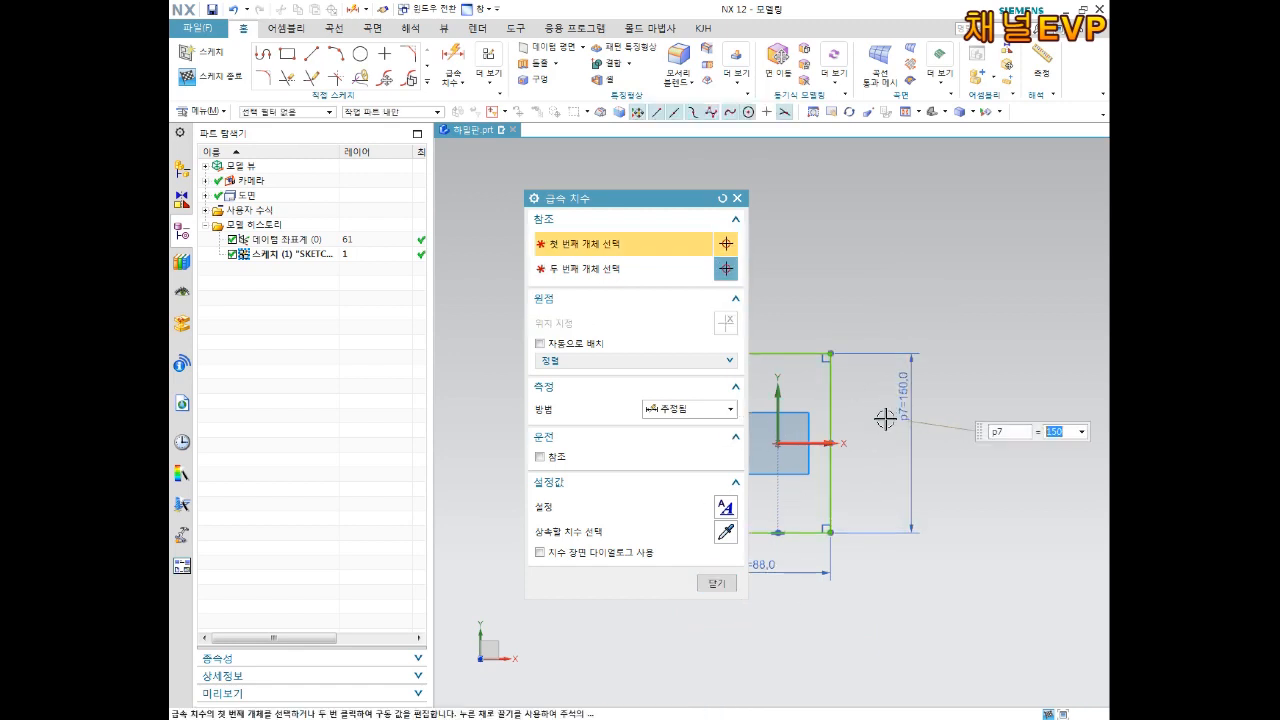
pyautogui.click(716, 582)
# - Finish the sketch and extrude the rectangle upward with a start distance of 15 mm and an end distance of 0 mm
pyautogui.scroll(-4, 790, 509)
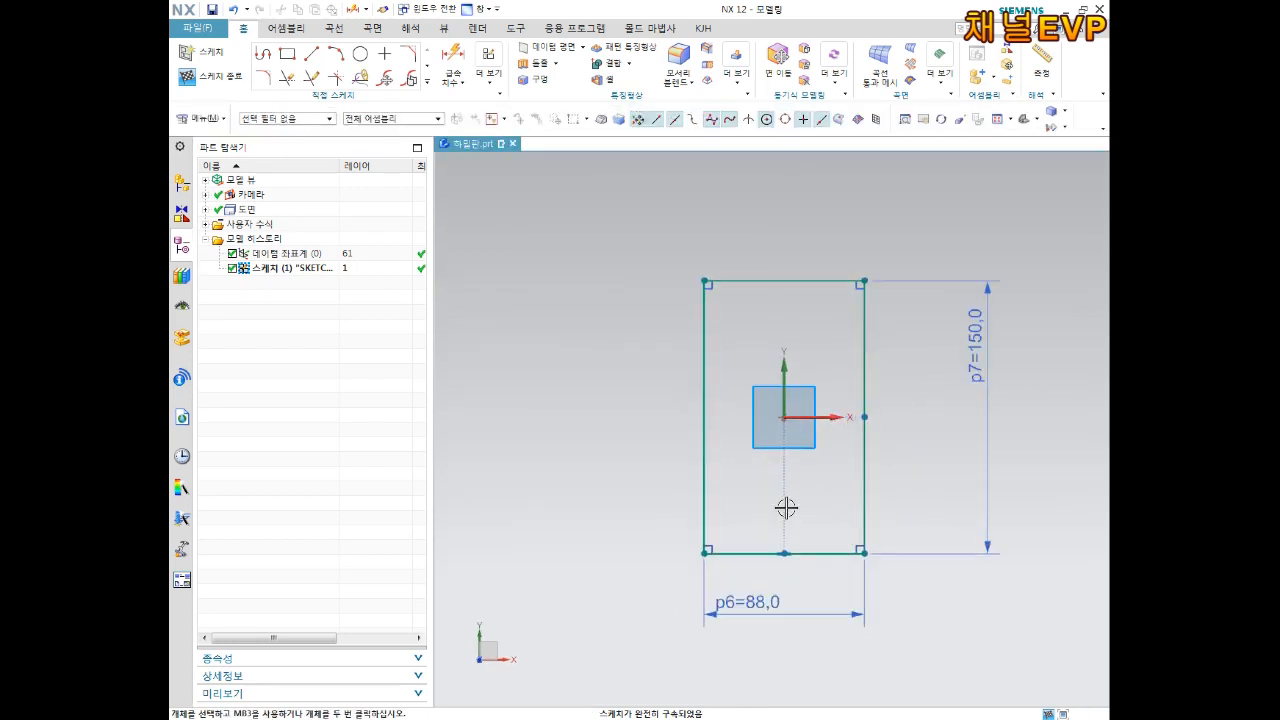
pyautogui.scroll(2, 816, 505)
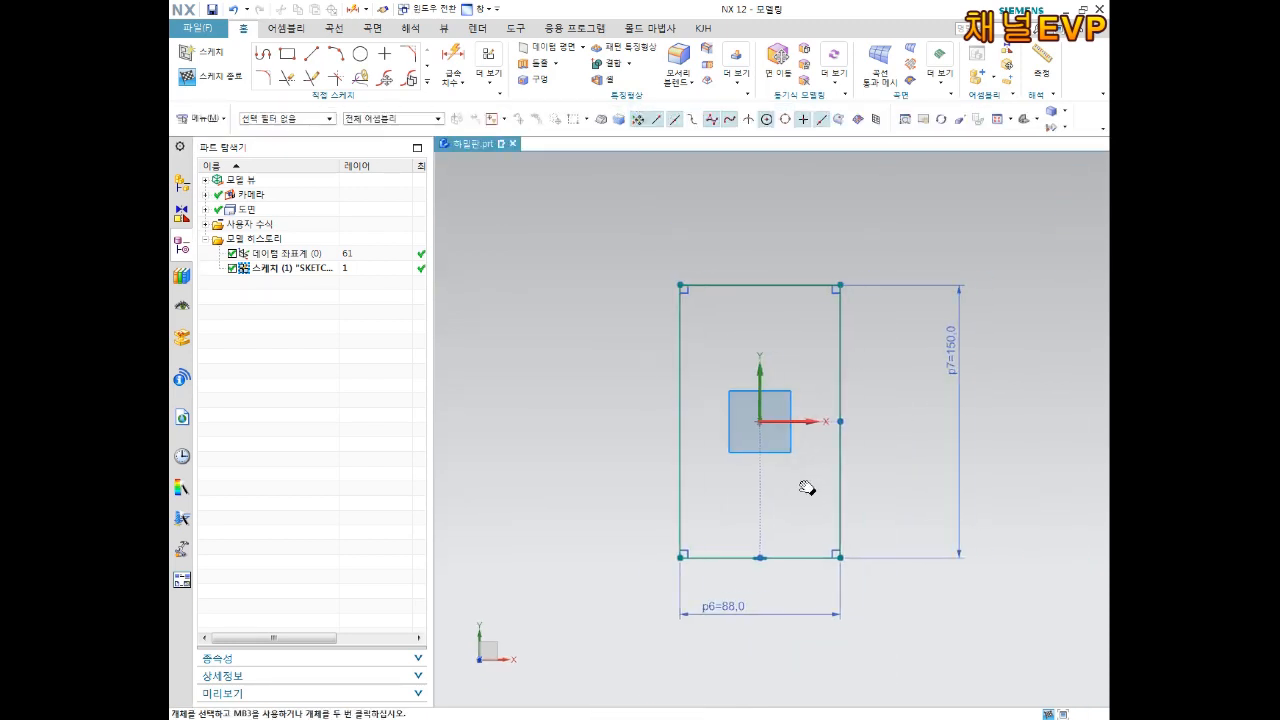
pyautogui.scroll(-1, 782, 448)
pyautogui.keyDown('shift'); pyautogui.moveTo(778, 453); pyautogui.dragTo(780, 422, button='middle'); pyautogui.keyUp('shift')
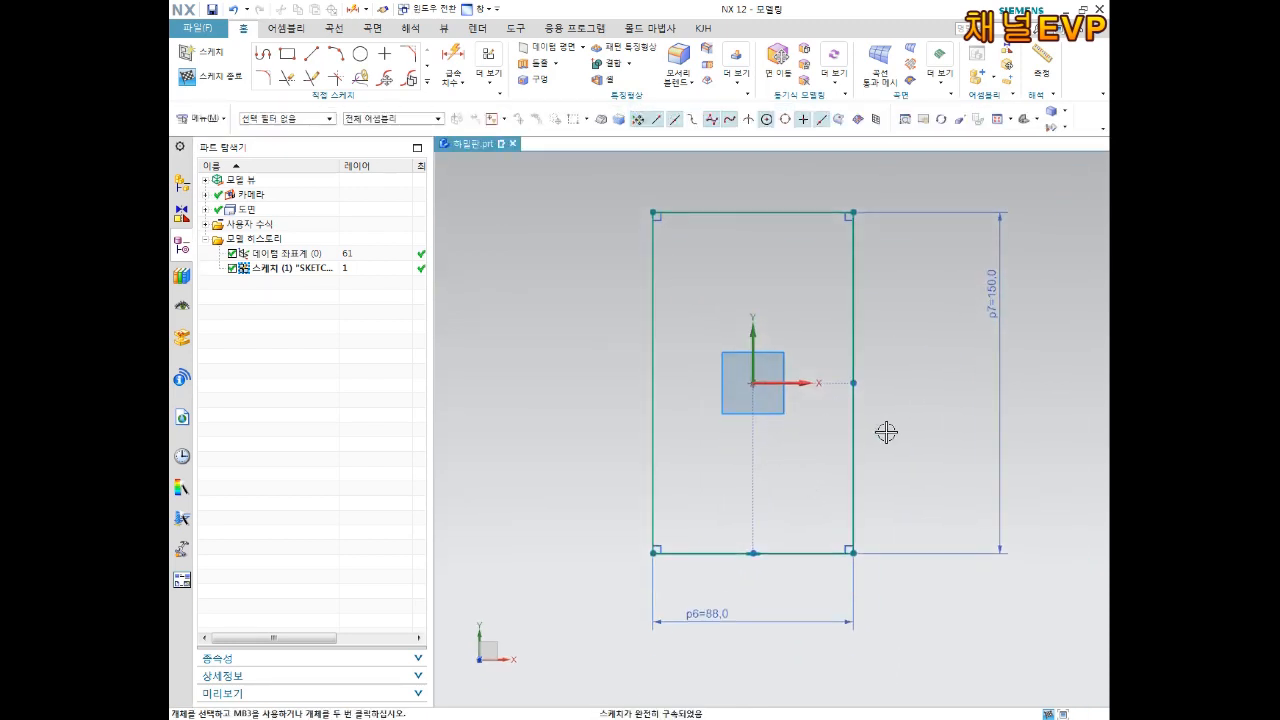
pyautogui.press('Home')
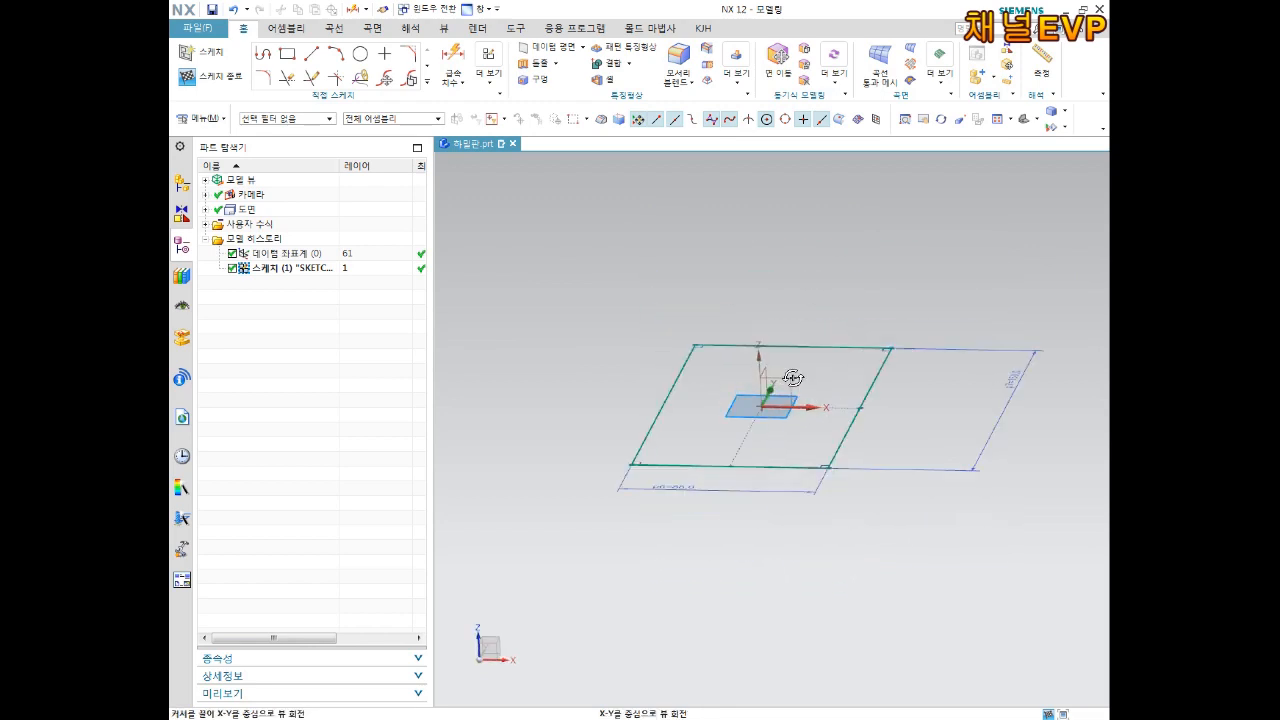
pyautogui.click(226, 82)
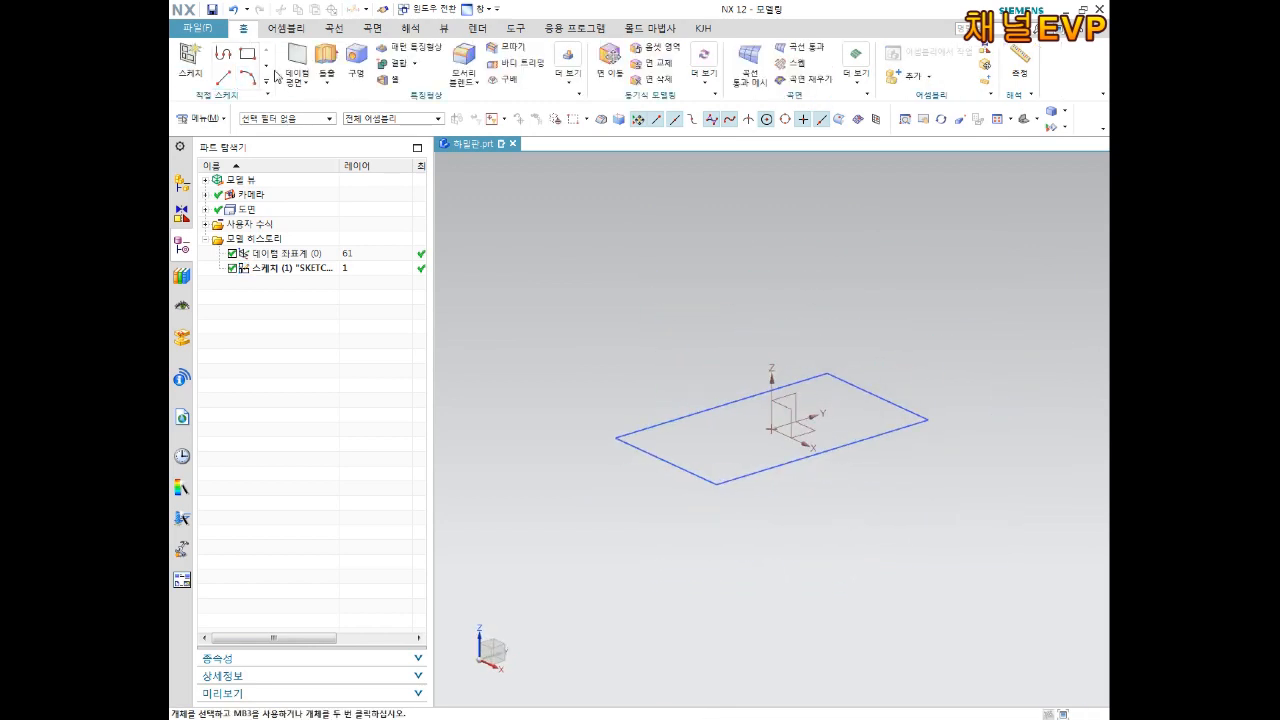
pyautogui.click(326, 62)
pyautogui.click(801, 385)
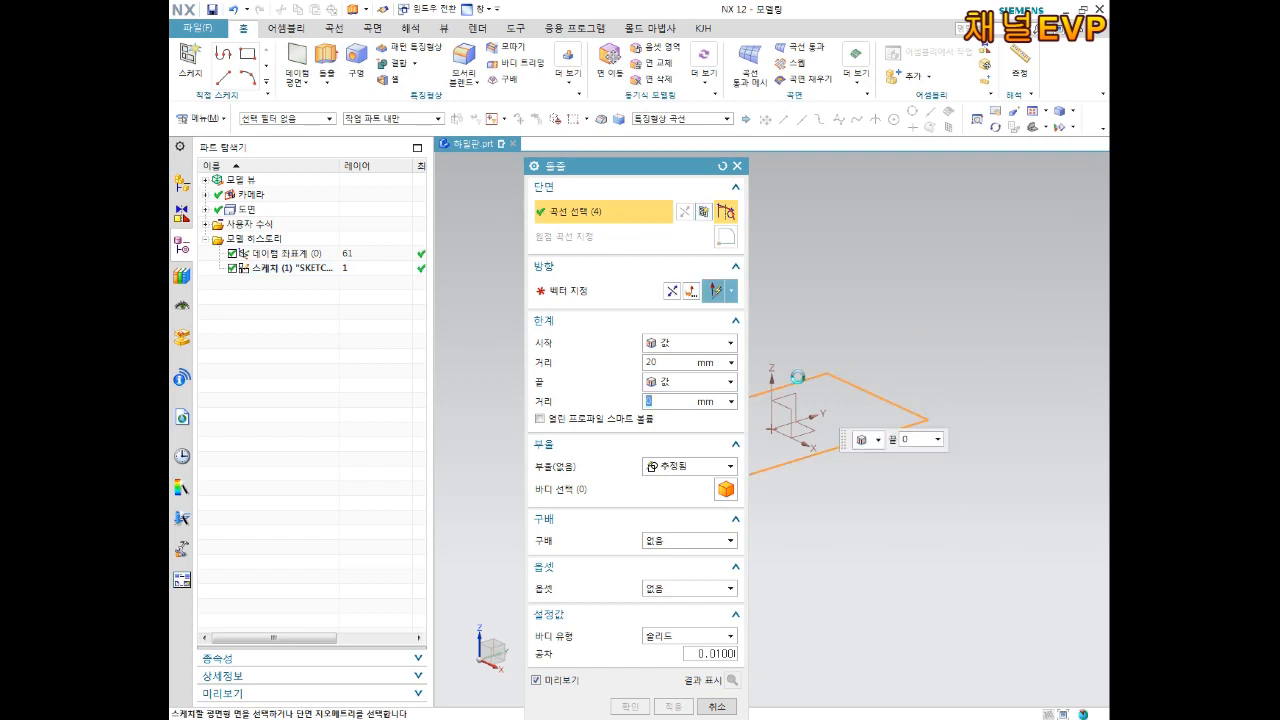
pyautogui.click(662, 362)
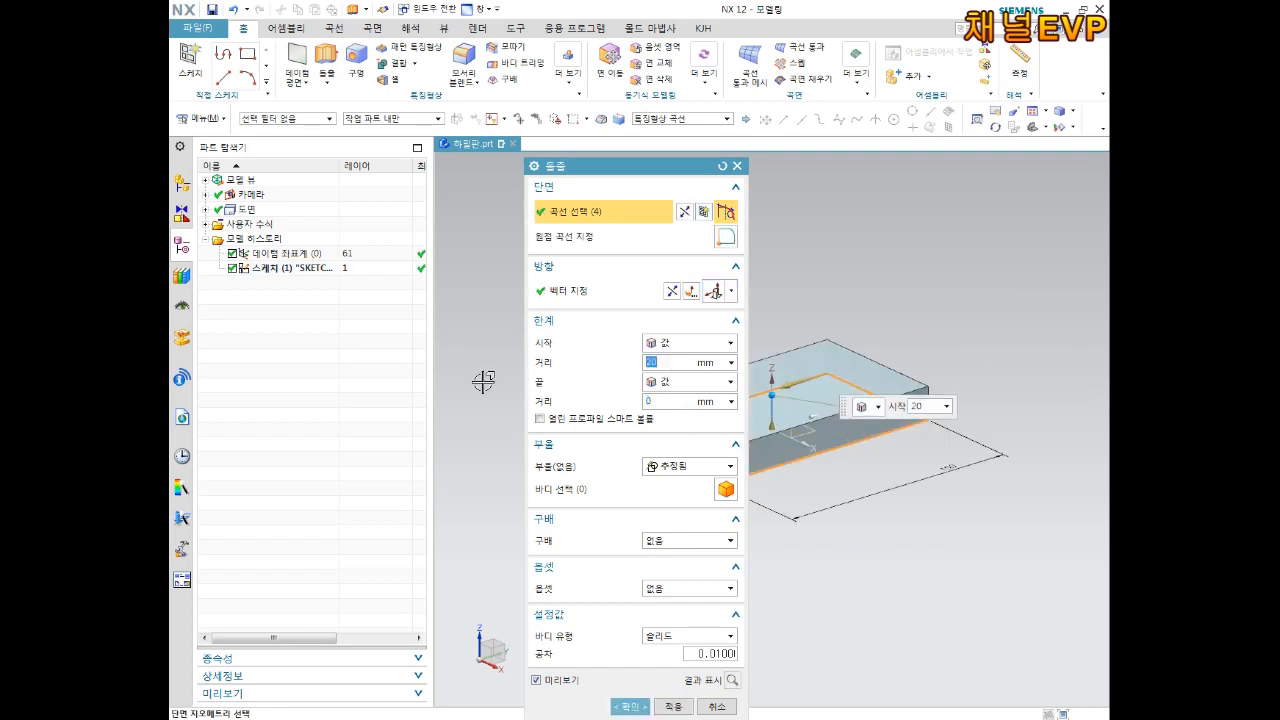
pyautogui.write('15')
pyautogui.press('Return')
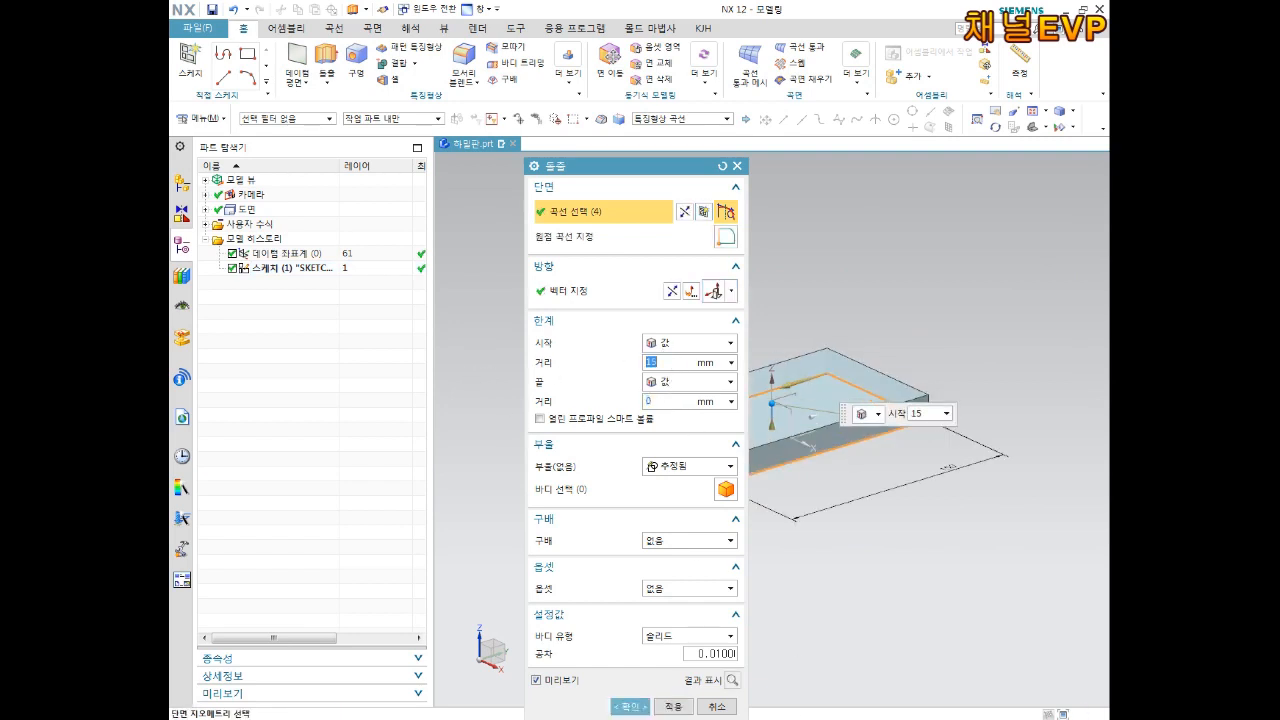
pyautogui.click(638, 703)
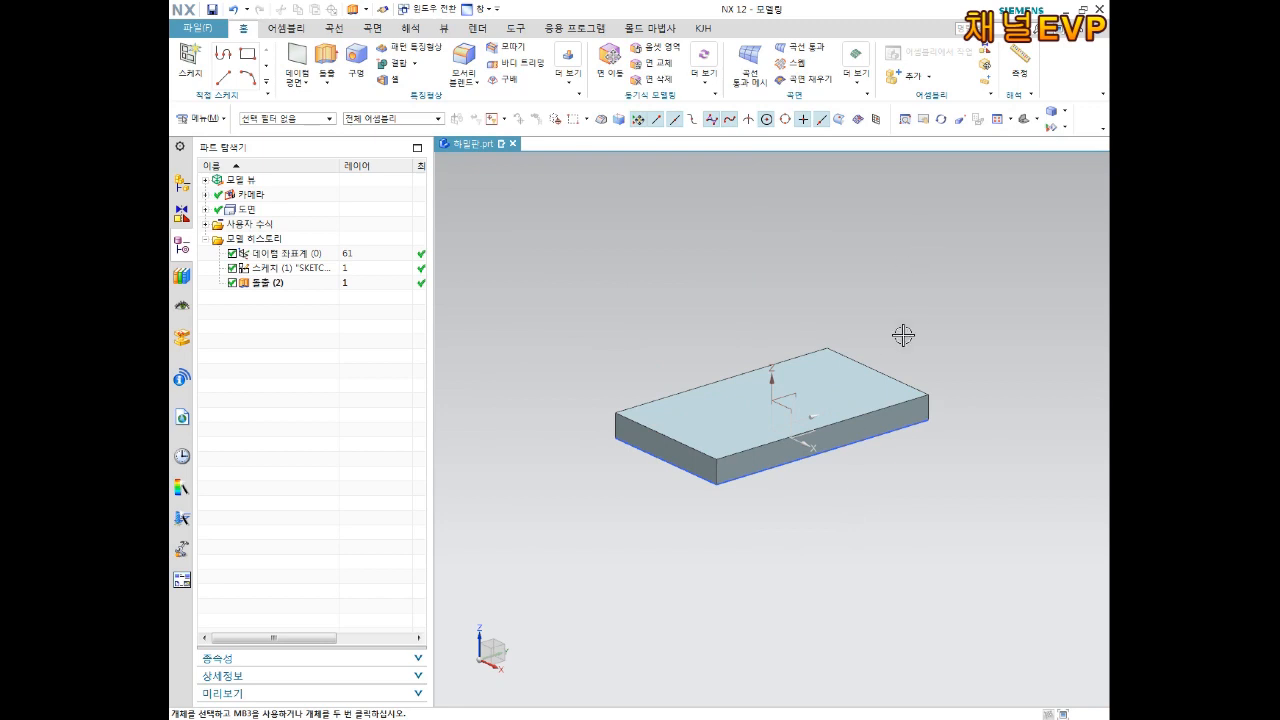
# - Start a hole on the plate's top face, placing its point about 20 mm left of and 30 mm below the centre
pyautogui.hotkey('ctrl', 'f')
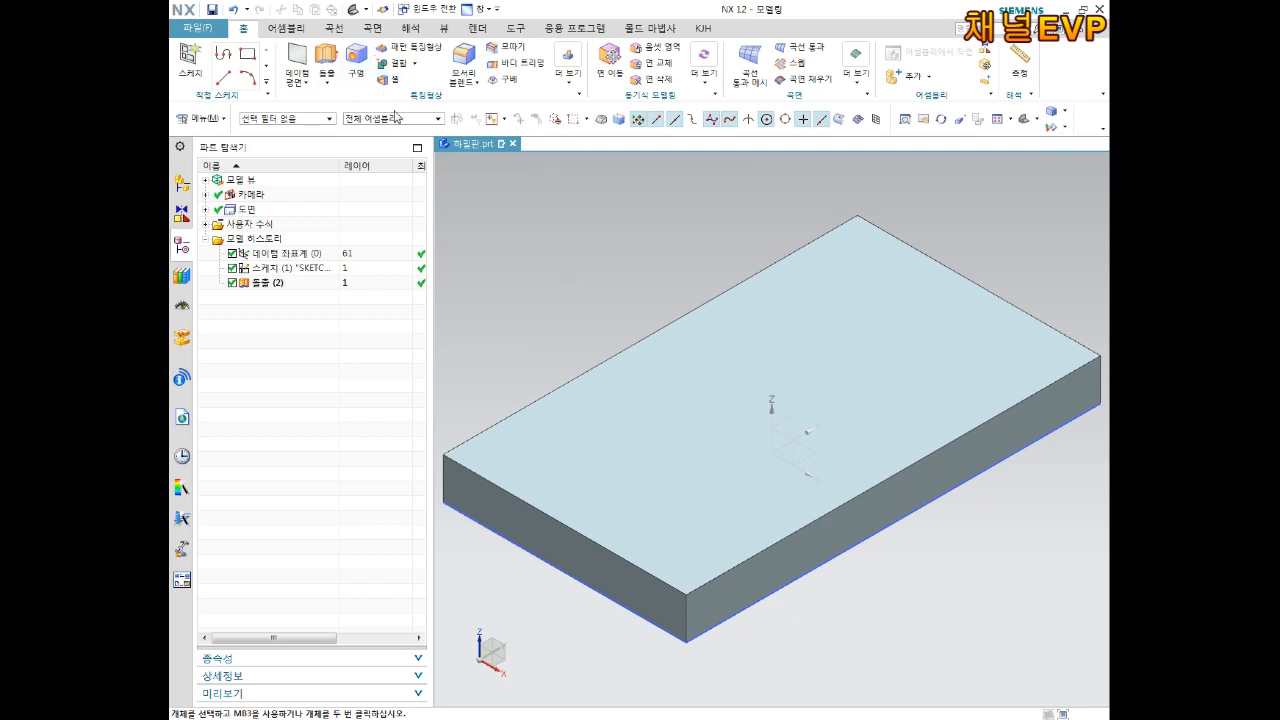
pyautogui.click(360, 66)
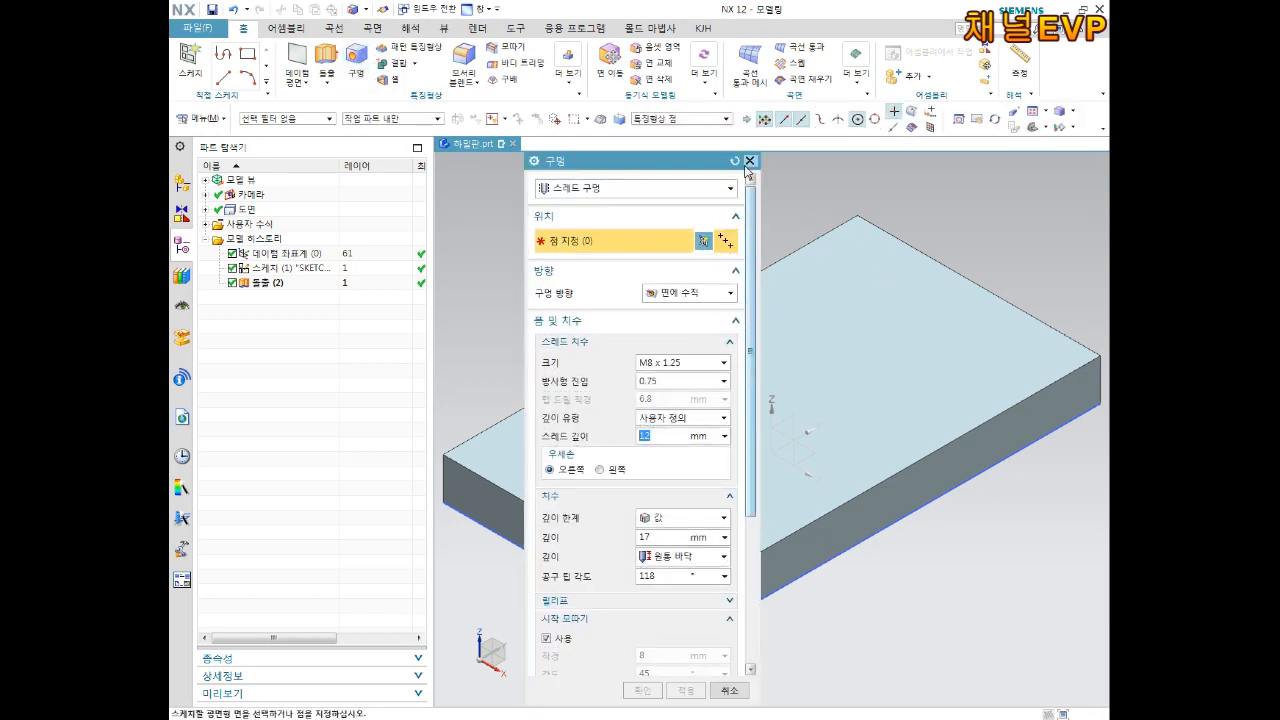
pyautogui.moveTo(643, 167); pyautogui.dragTo(403, 167)
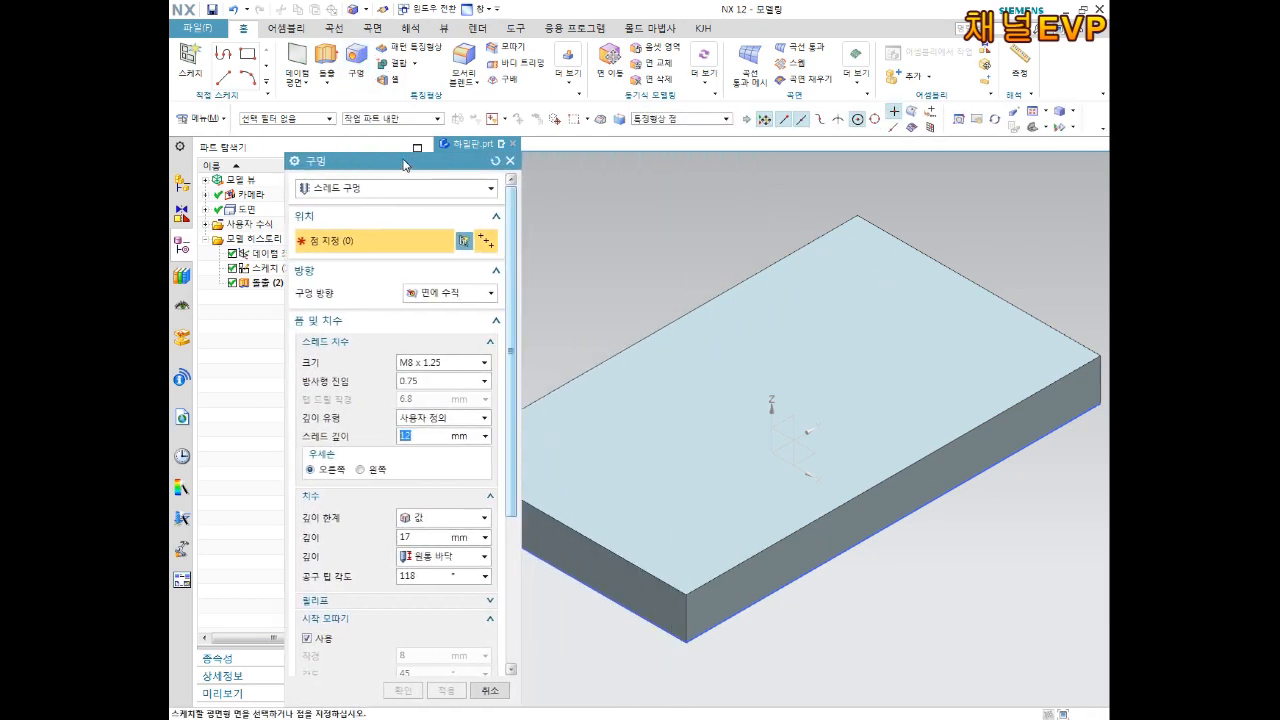
pyautogui.click(665, 417)
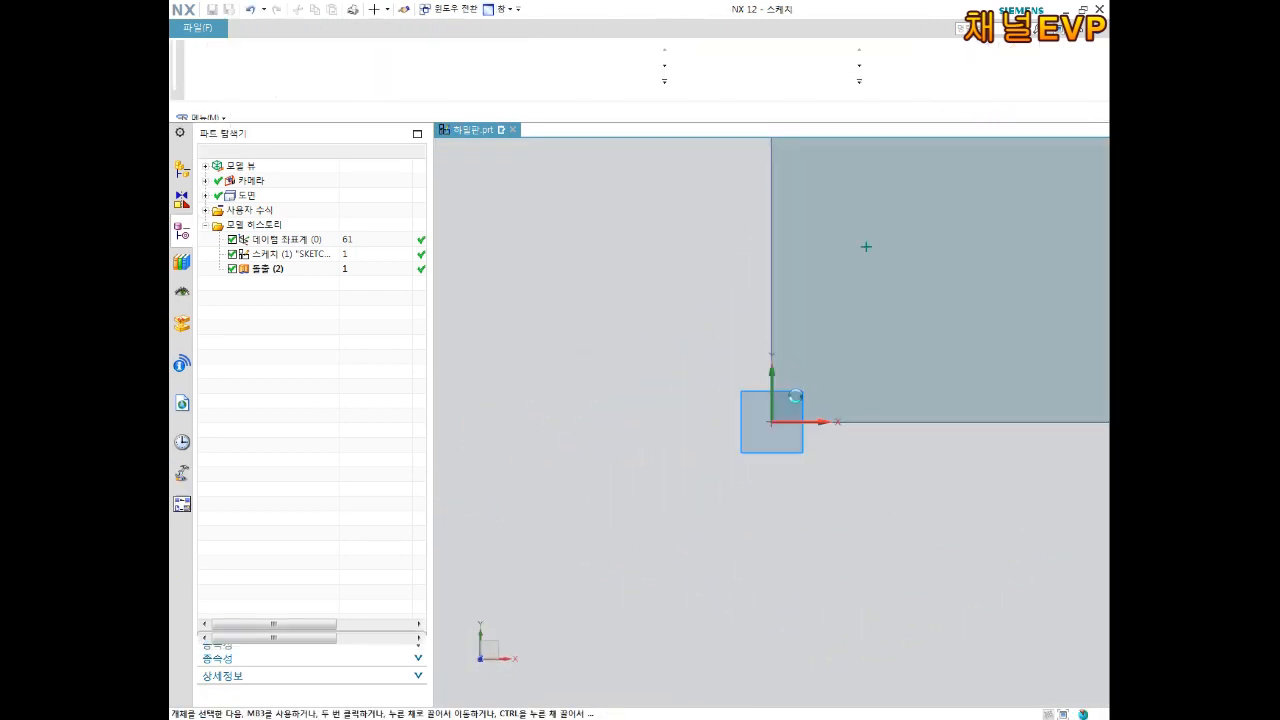
pyautogui.moveTo(976, 316)
pyautogui.keyDown('shift'); pyautogui.mouseDown(button='middle')
pyautogui.moveTo(883, 417)
pyautogui.moveTo(818, 526)
pyautogui.mouseUp(button='middle'); pyautogui.keyUp('shift')
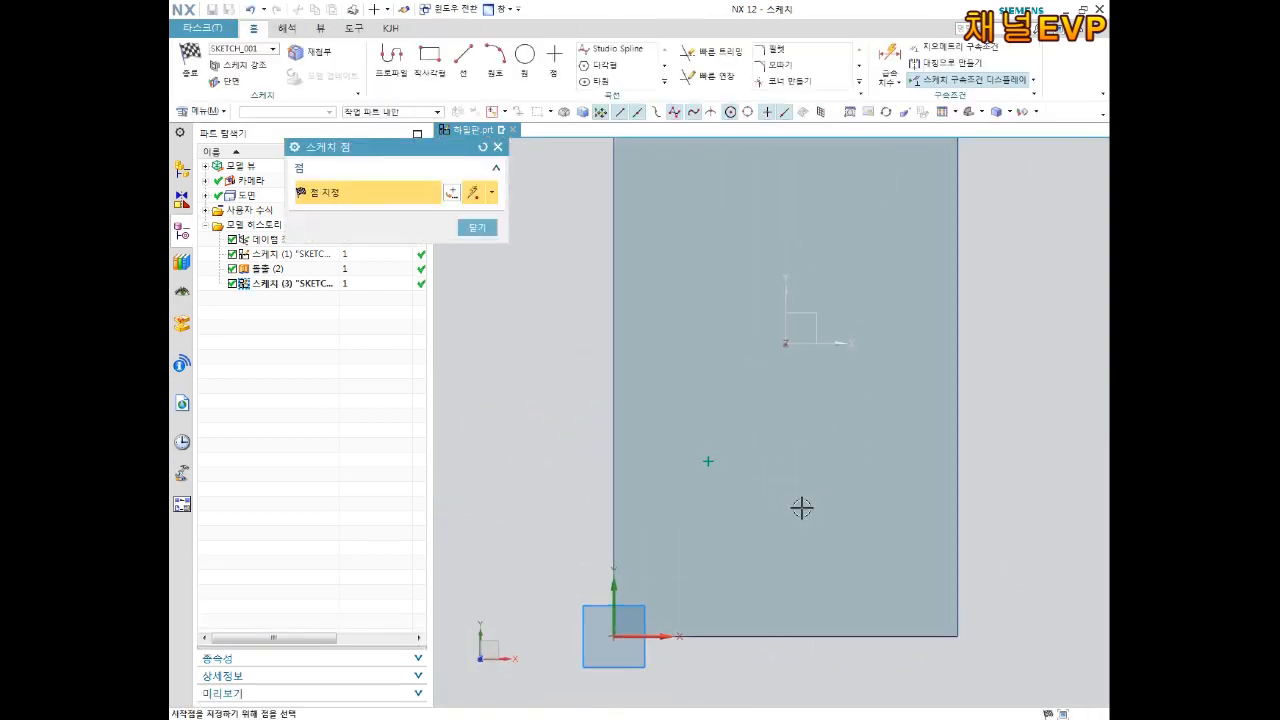
# - Dimension the hole point's horizontal distance from the origin as 74/2
pyautogui.press('d')
pyautogui.click(710, 462)
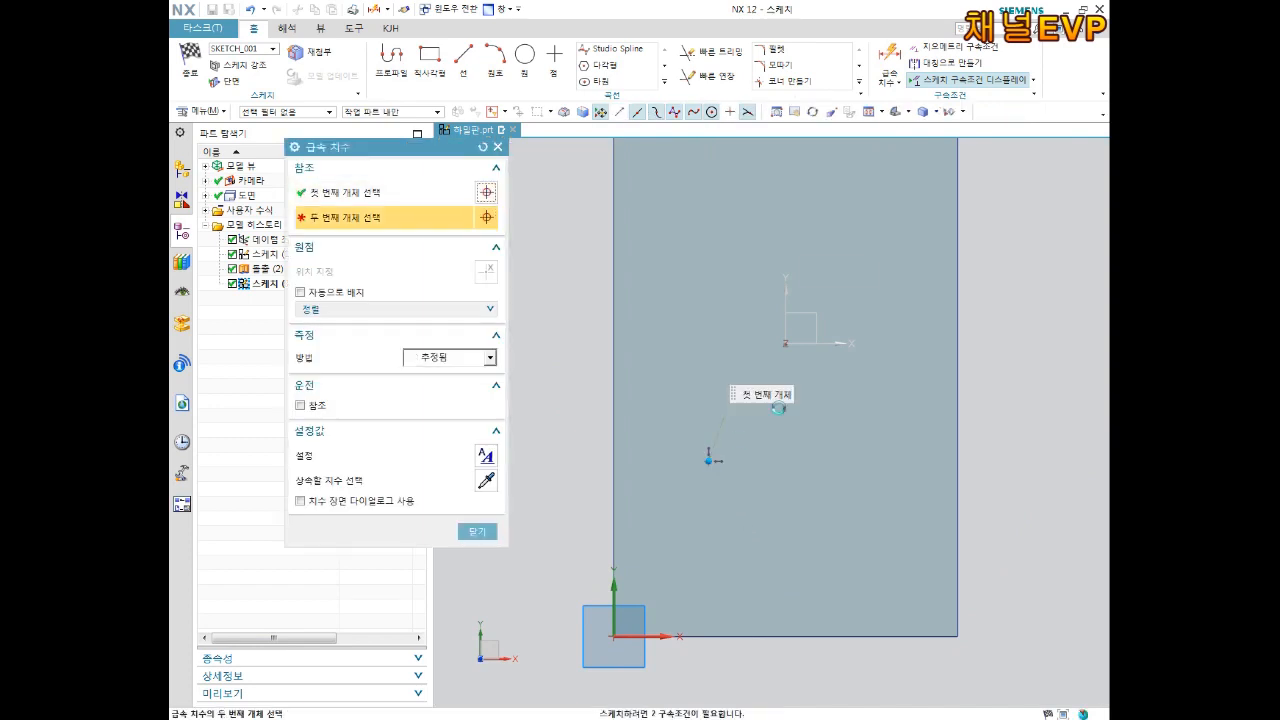
pyautogui.click(785, 341)
pyautogui.click(752, 508)
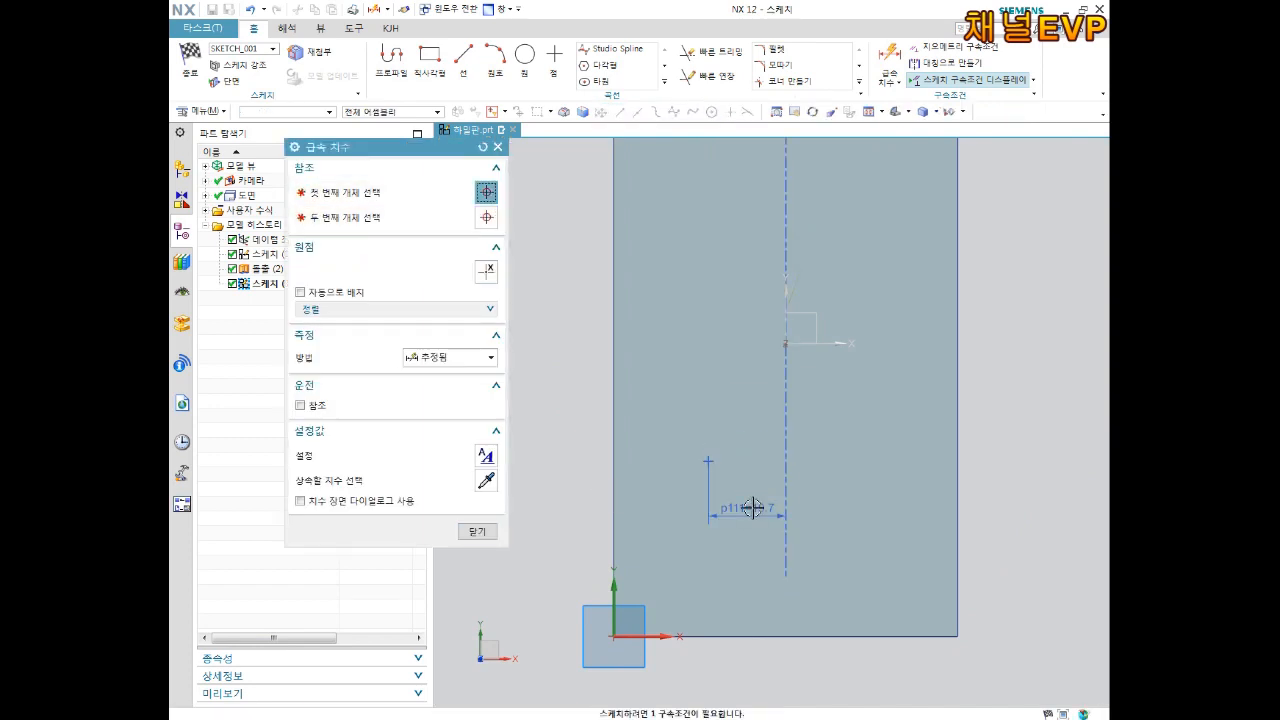
pyautogui.write('74/2')
pyautogui.press('Return')
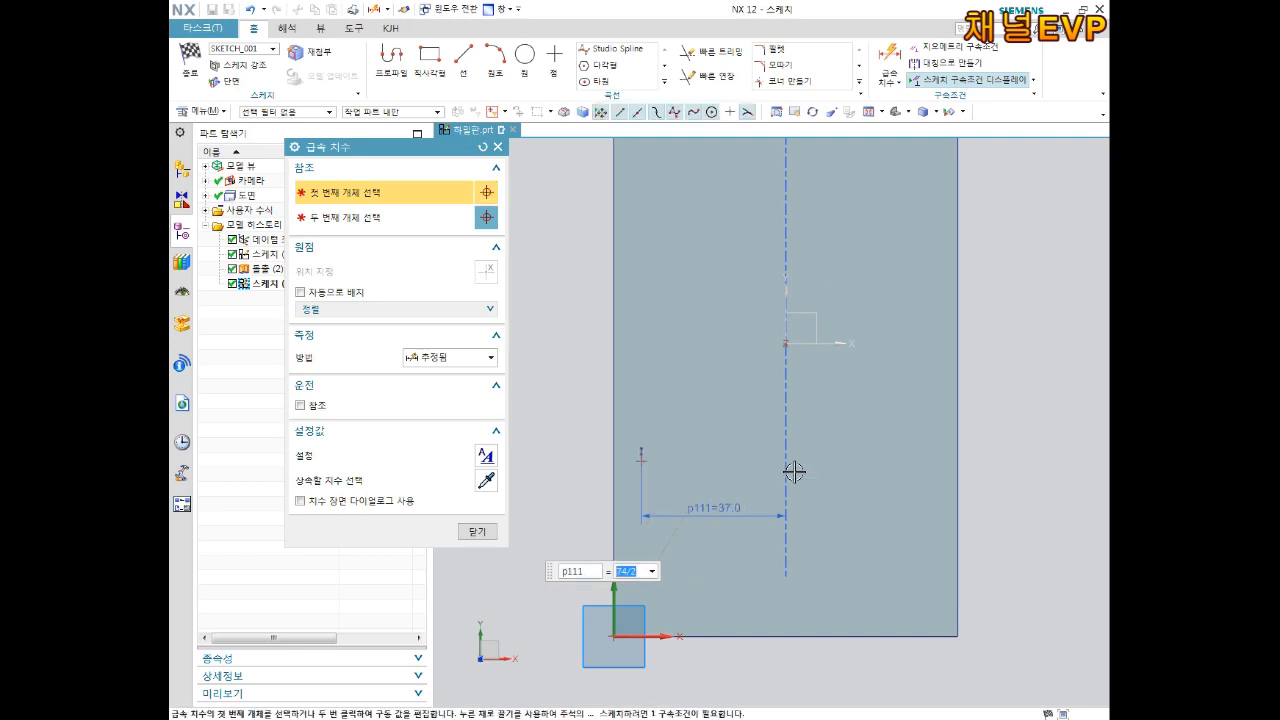
# - Dimension the hole point's vertical distance from the origin as 136/2 and finish the sketch
pyautogui.click(787, 342)
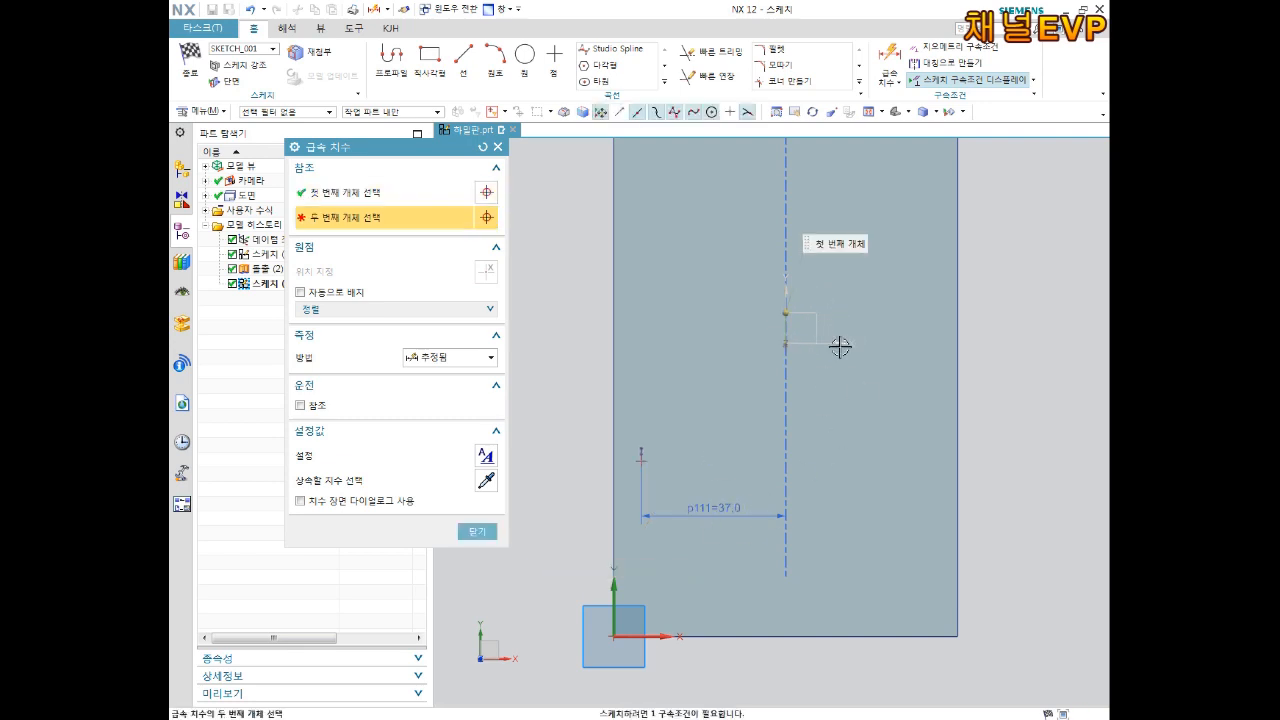
pyautogui.click(641, 459)
pyautogui.click(808, 376)
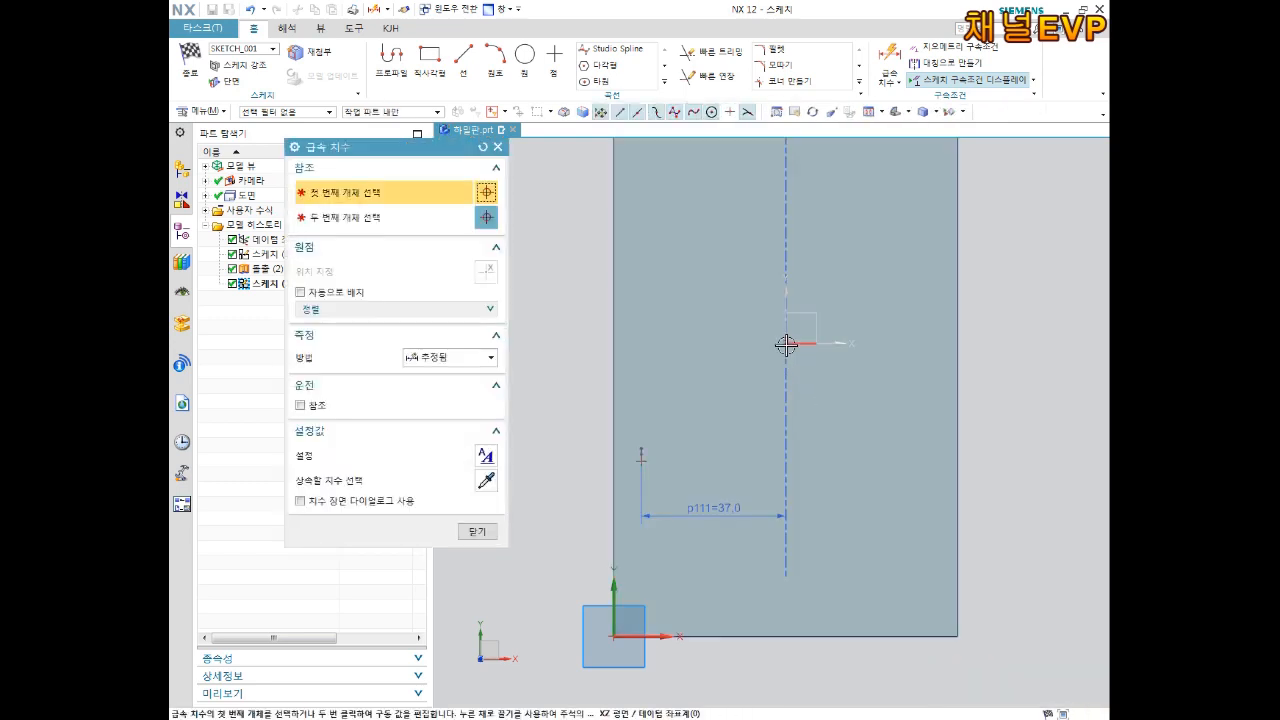
pyautogui.click(786, 344)
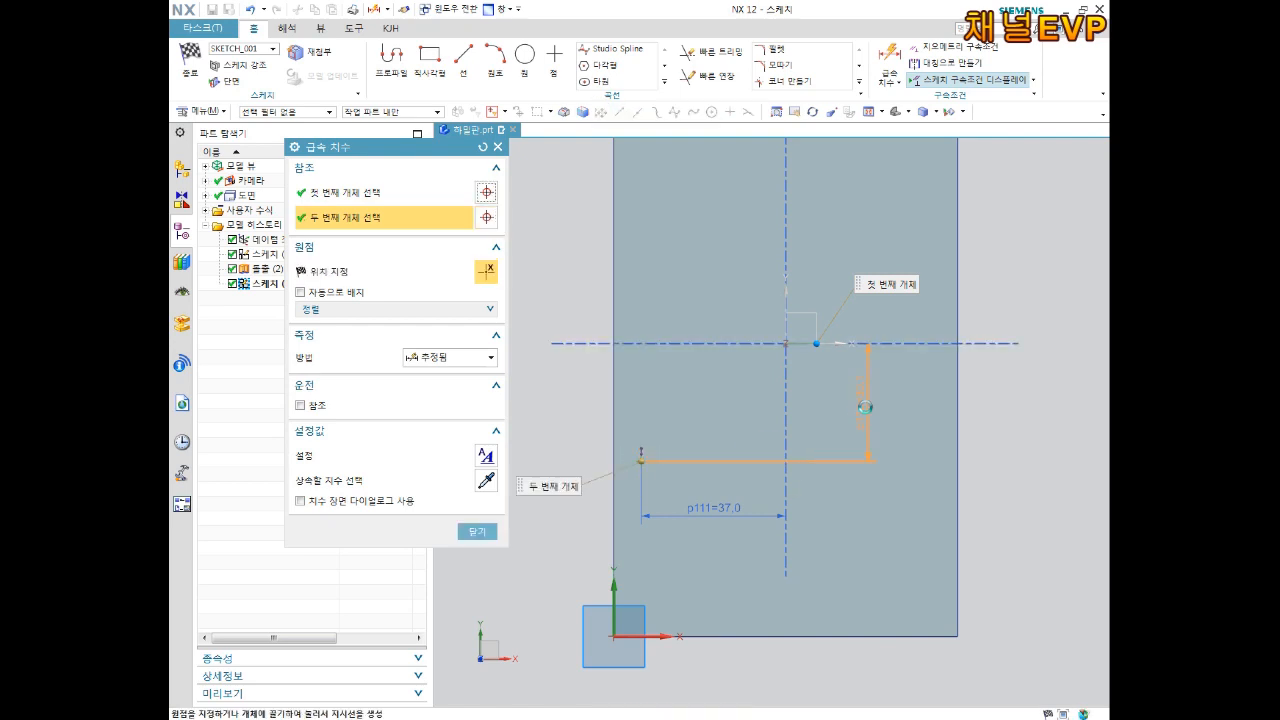
pyautogui.click(639, 460)
pyautogui.click(906, 407)
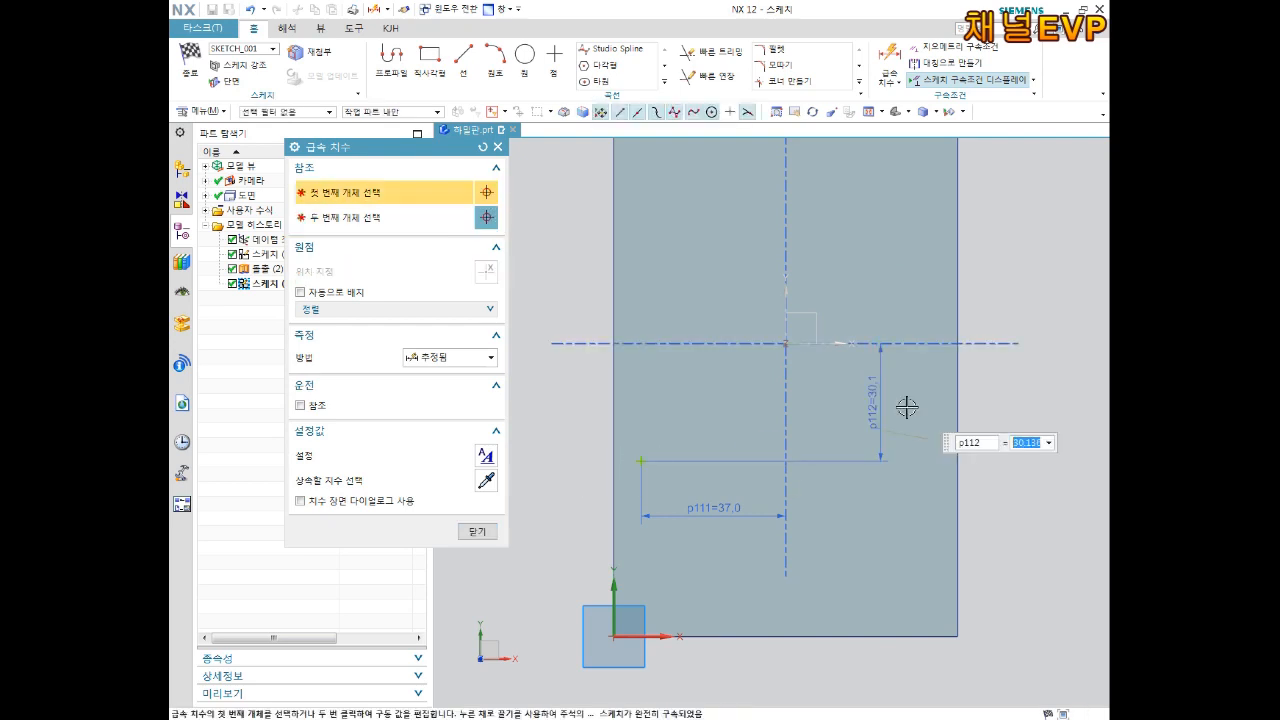
pyautogui.write('136/2')
pyautogui.press('Return')
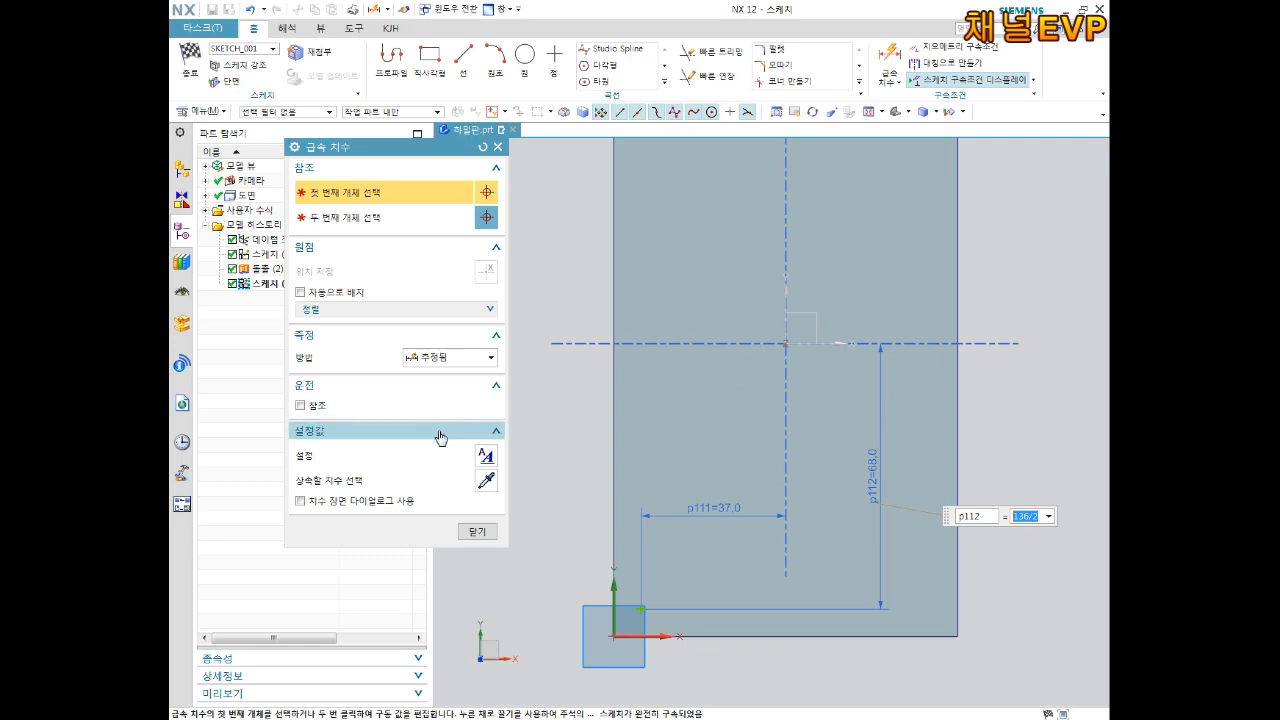
pyautogui.click(477, 531)
pyautogui.click(190, 66)
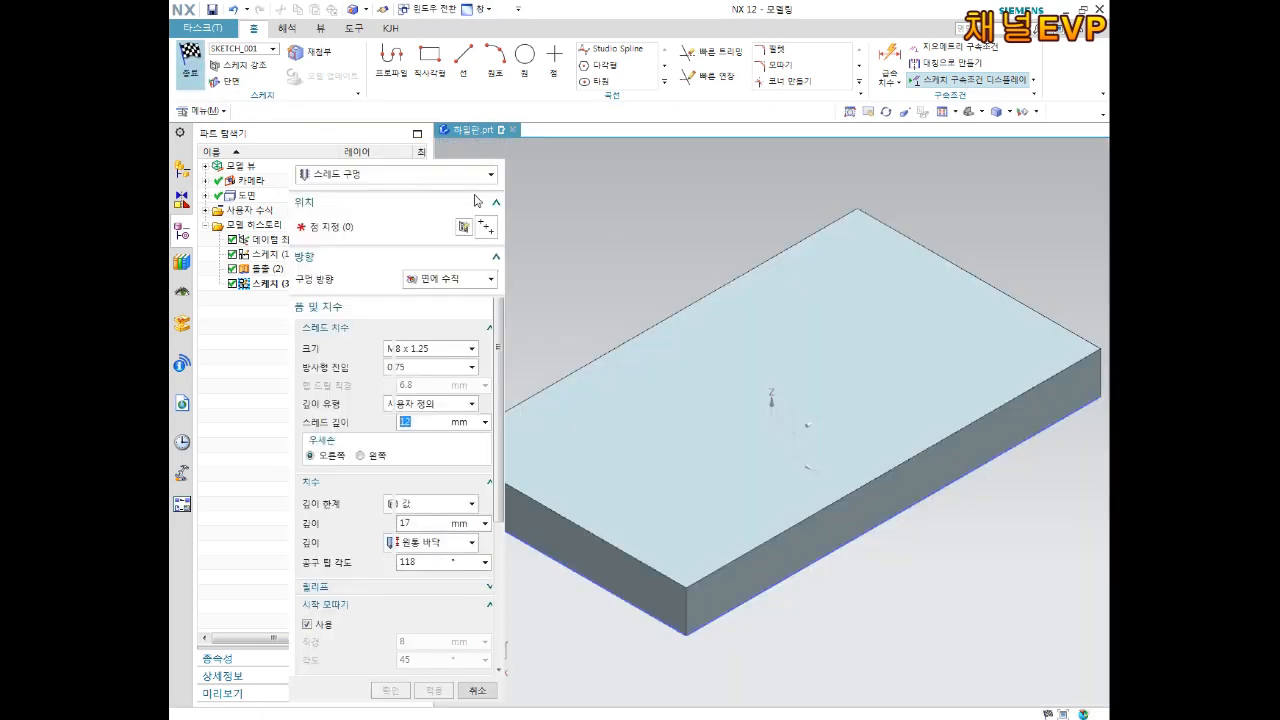
# - Create a general counterbore hole at the point with counterbore diameter 11 mm, counterbore depth 7 mm and diameter 6.6 mm, passing through the body
pyautogui.keyDown('shift'); pyautogui.moveTo(635, 326); pyautogui.dragTo(817, 305, button='middle'); pyautogui.keyUp('shift')
pyautogui.click(362, 190)
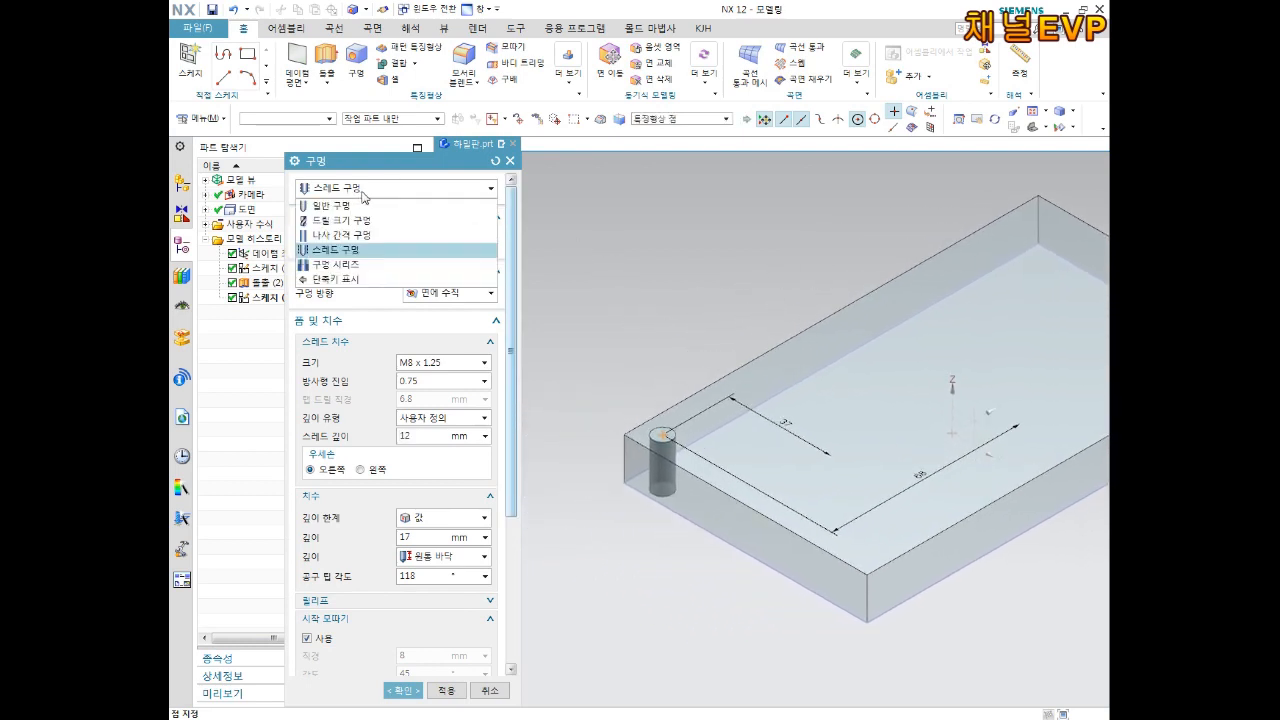
pyautogui.click(332, 205)
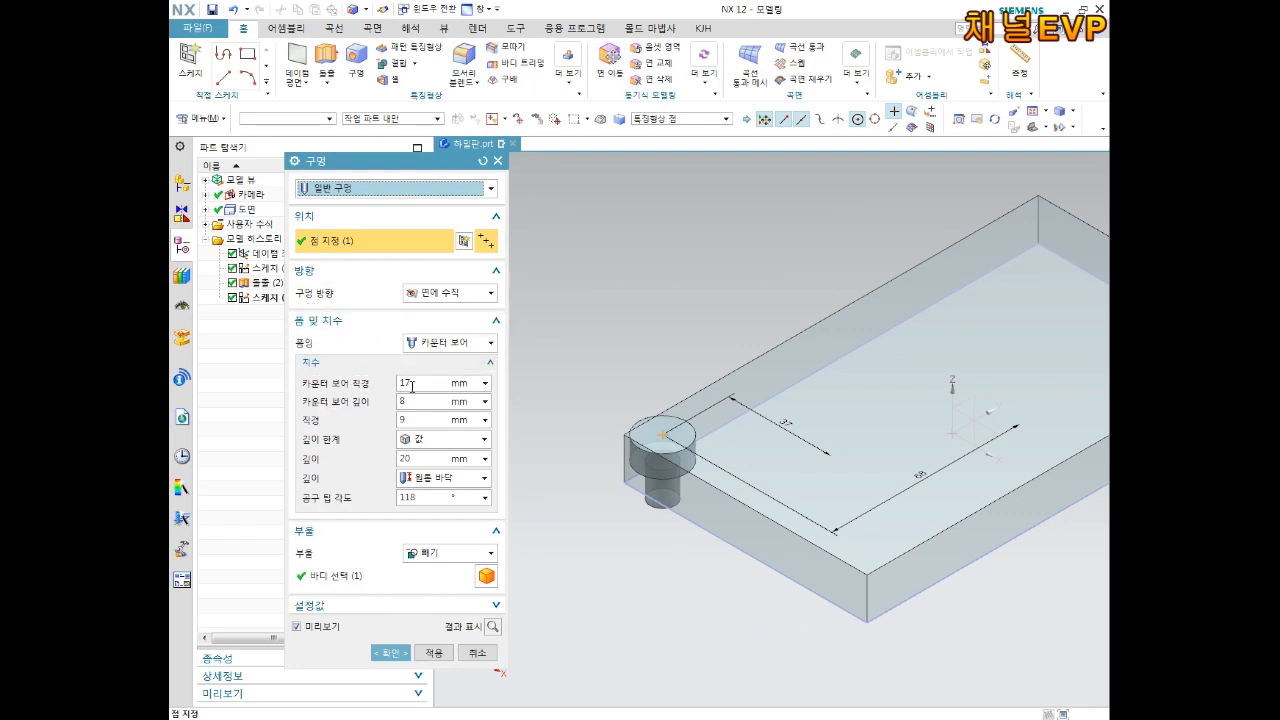
pyautogui.doubleClick(410, 387)
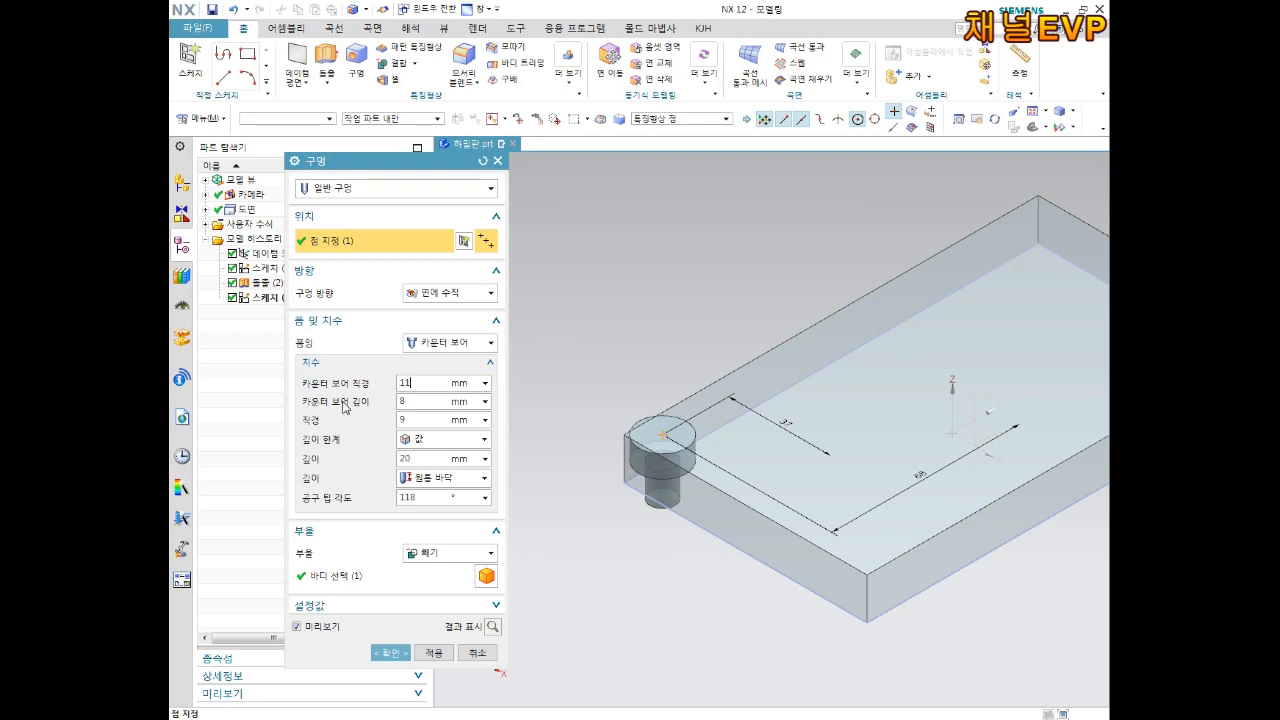
pyautogui.doubleClick(419, 404)
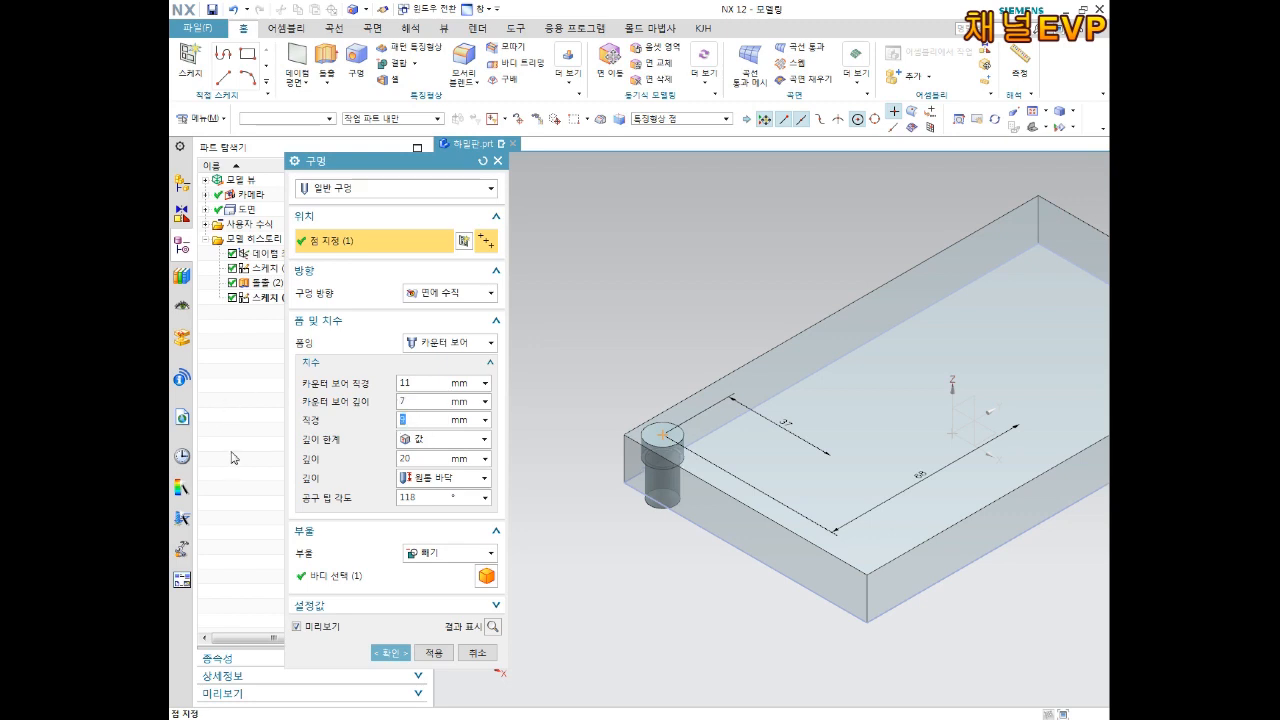
pyautogui.press('Return')
pyautogui.click(432, 488)
pyautogui.click(438, 490)
pyautogui.click(436, 441)
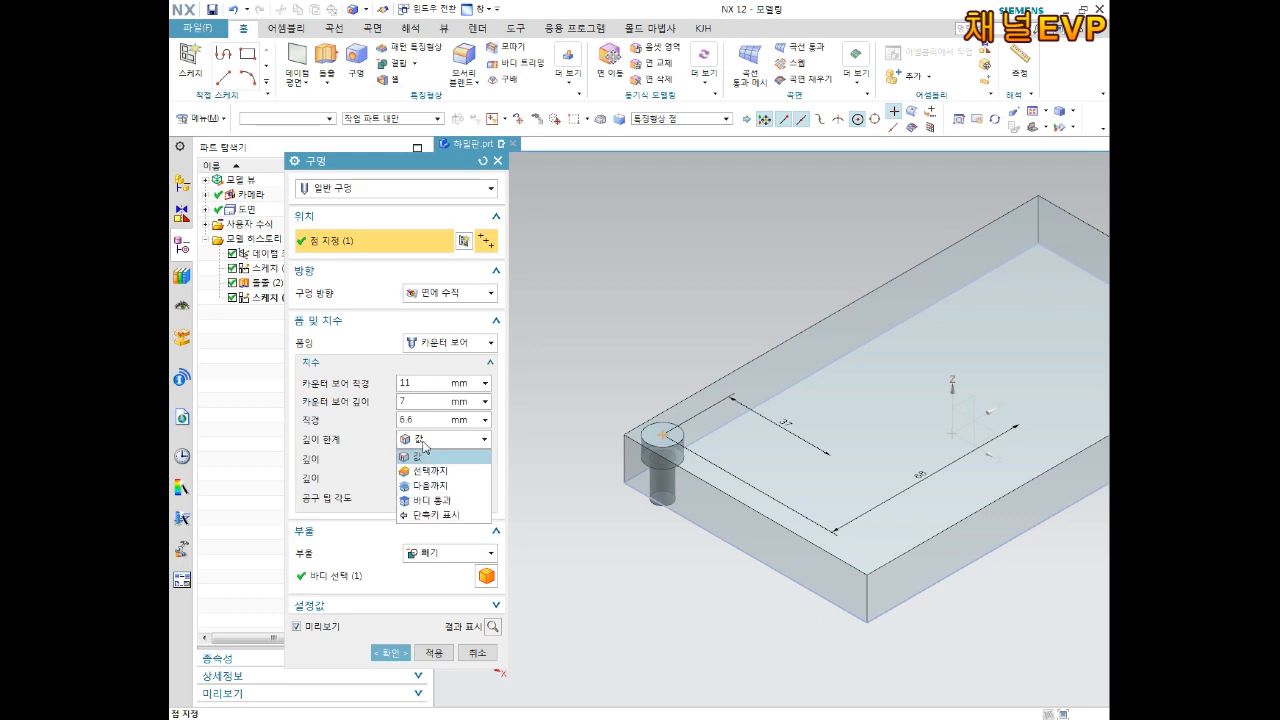
pyautogui.click(437, 510)
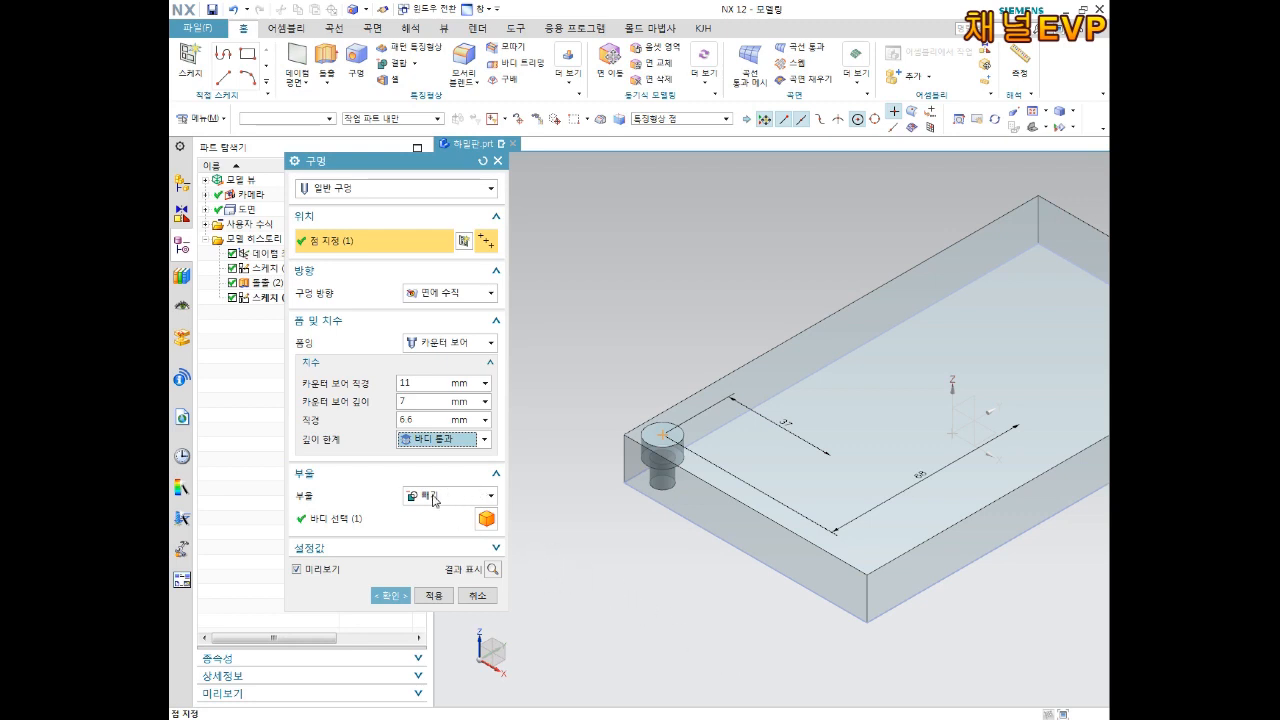
pyautogui.click(390, 595)
# - Start a Pattern Feature on the corner counterbore hole, using the linear (선형) layout
pyautogui.moveTo(954, 446); pyautogui.dragTo(806, 417, button='middle')
pyautogui.scroll(2, 773, 419)
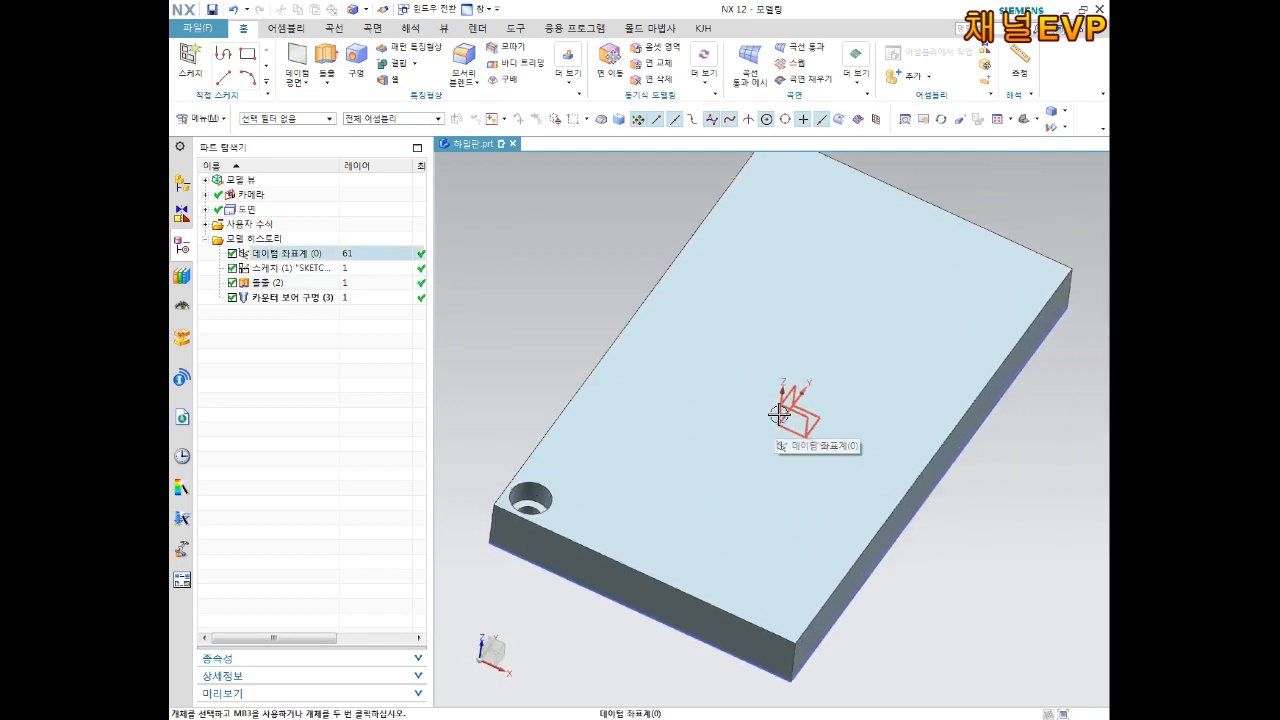
pyautogui.keyDown('shift'); pyautogui.moveTo(796, 424); pyautogui.dragTo(842, 417, button='middle'); pyautogui.keyUp('shift')
pyautogui.moveTo(677, 436); pyautogui.dragTo(610, 490, button='middle')
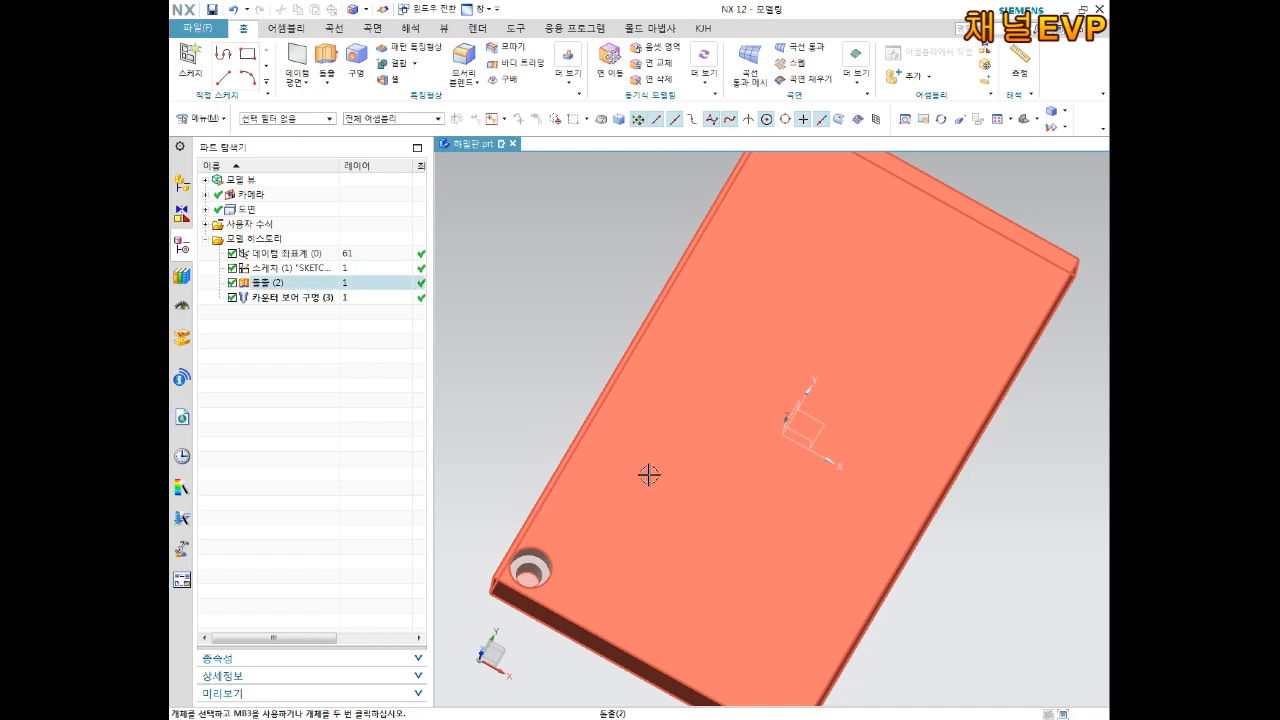
pyautogui.moveTo(789, 491); pyautogui.dragTo(800, 434, button='middle')
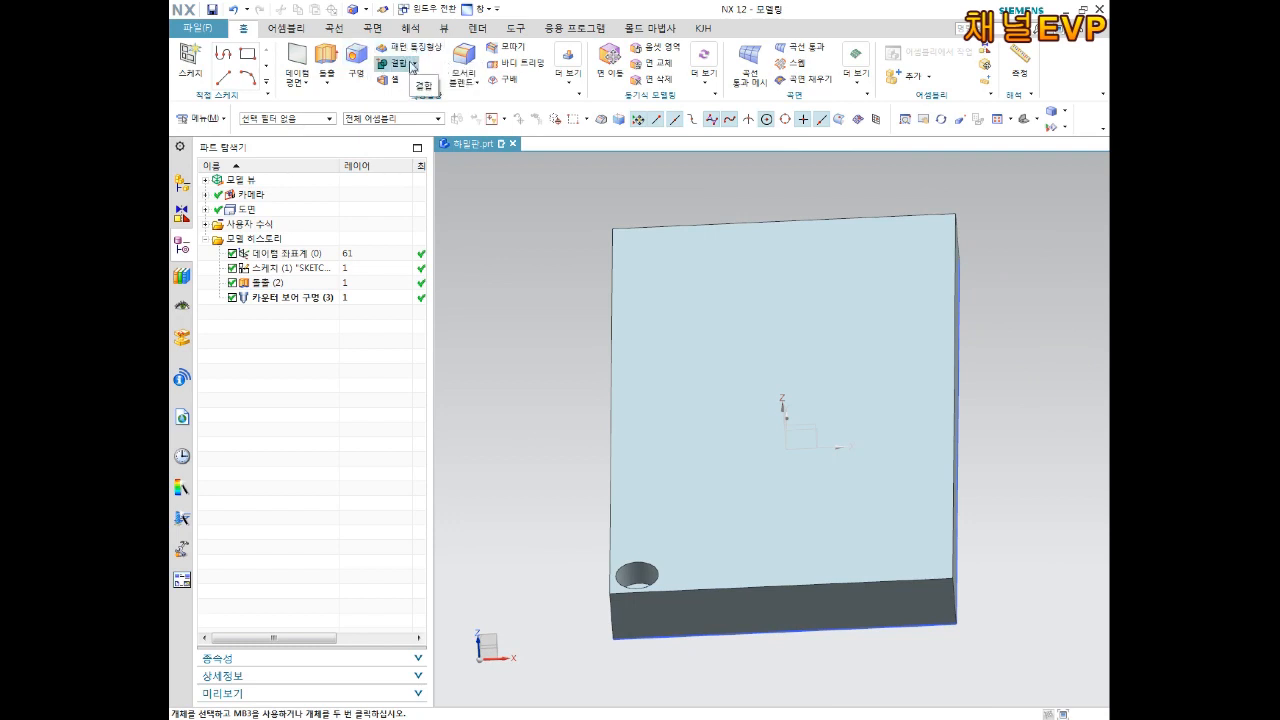
pyautogui.click(413, 55)
pyautogui.moveTo(857, 323); pyautogui.dragTo(814, 357, button='middle')
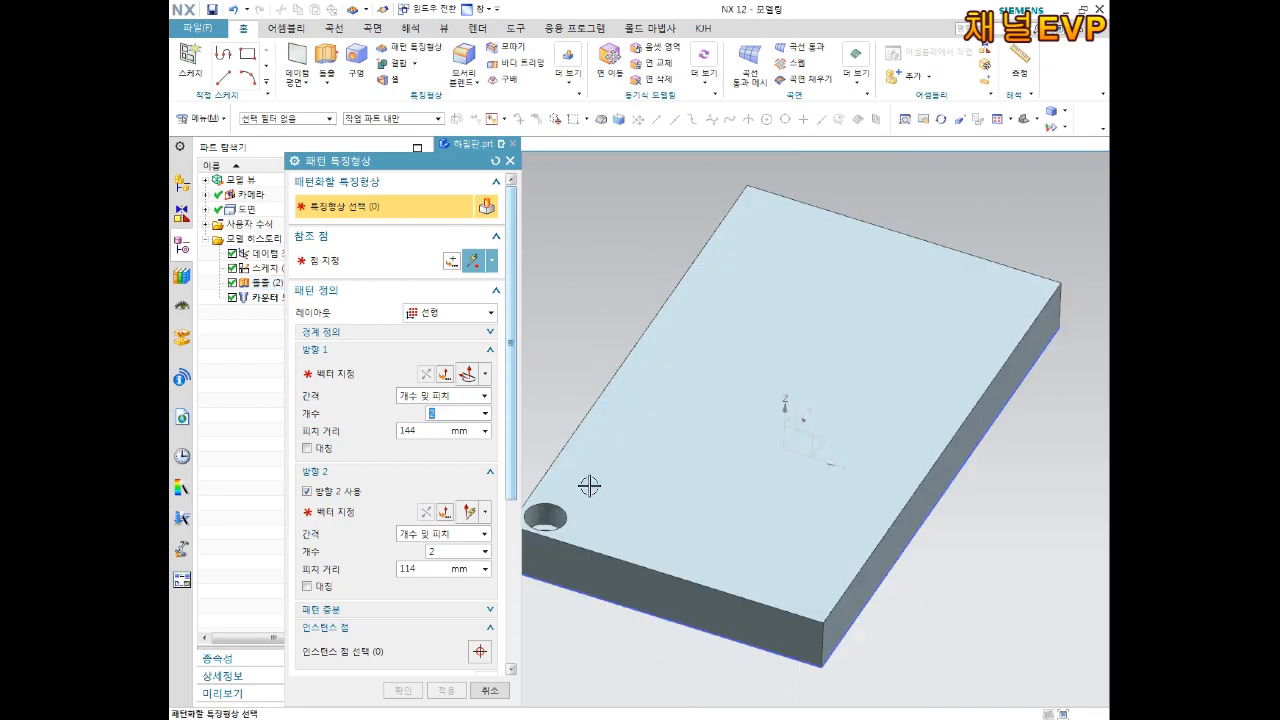
pyautogui.scroll(4, 630, 475)
pyautogui.click(638, 476)
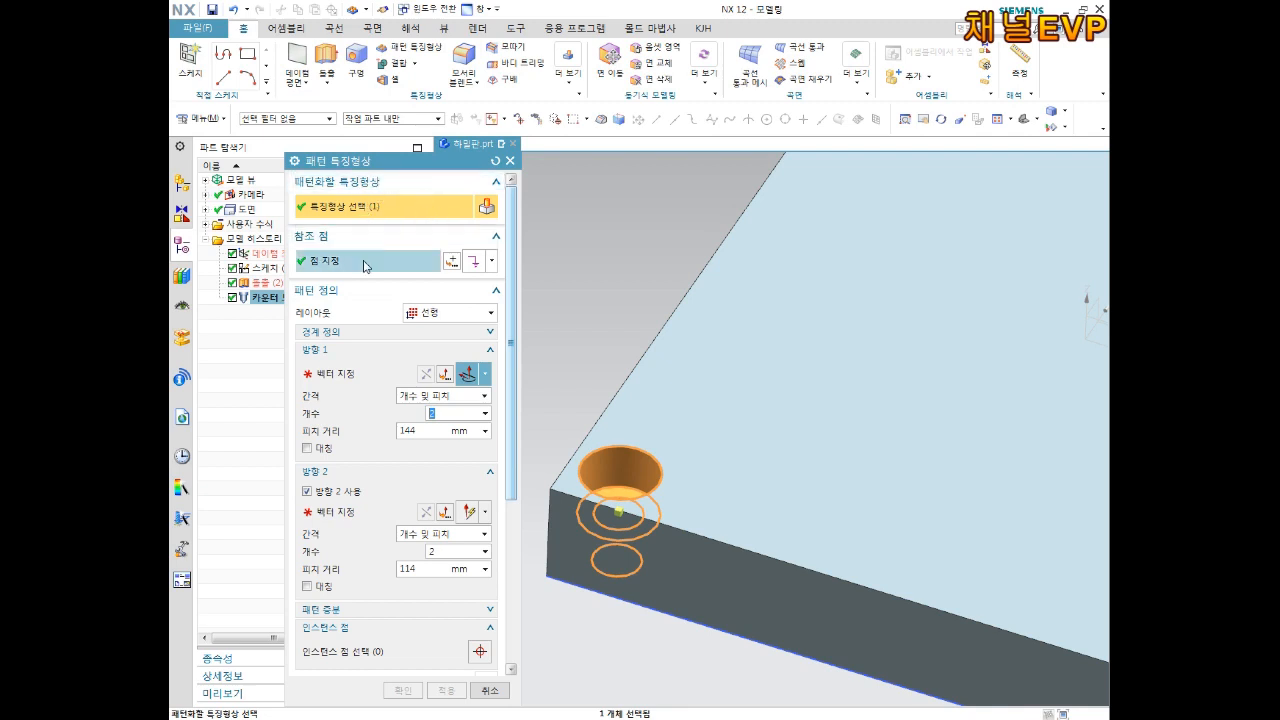
pyautogui.click(428, 314)
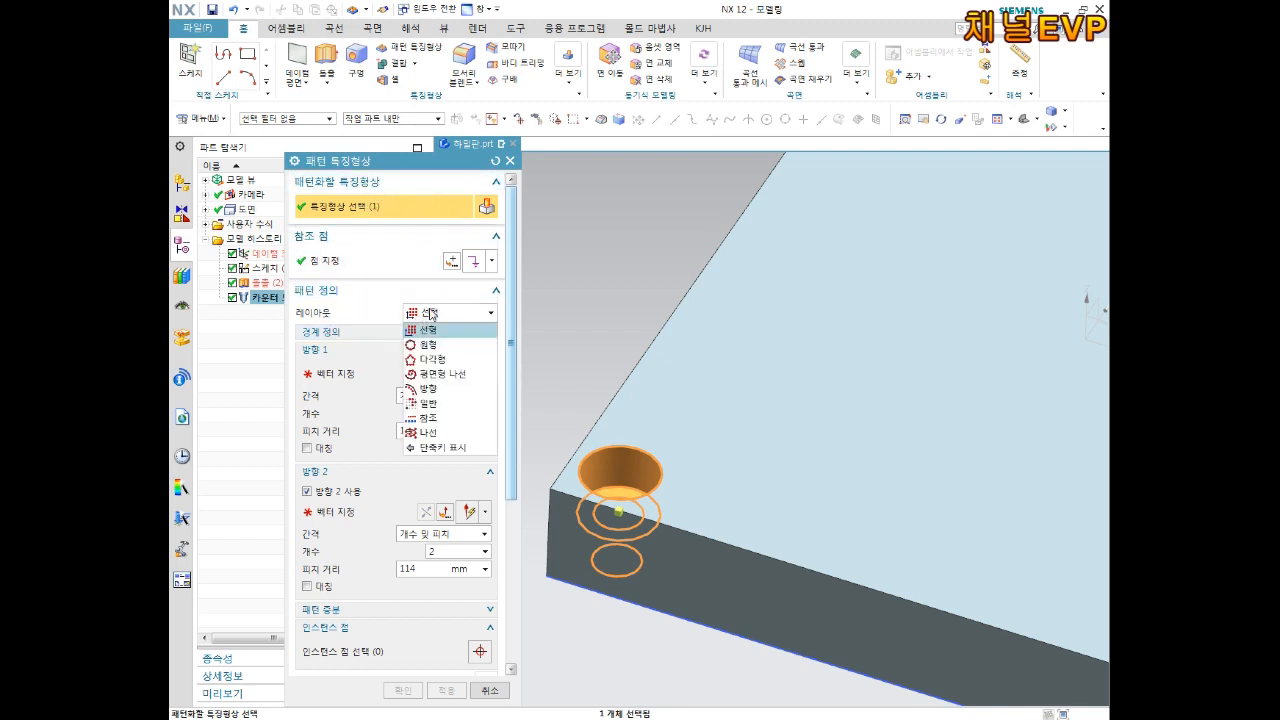
pyautogui.click(434, 314)
pyautogui.click(434, 314)
pyautogui.click(434, 314)
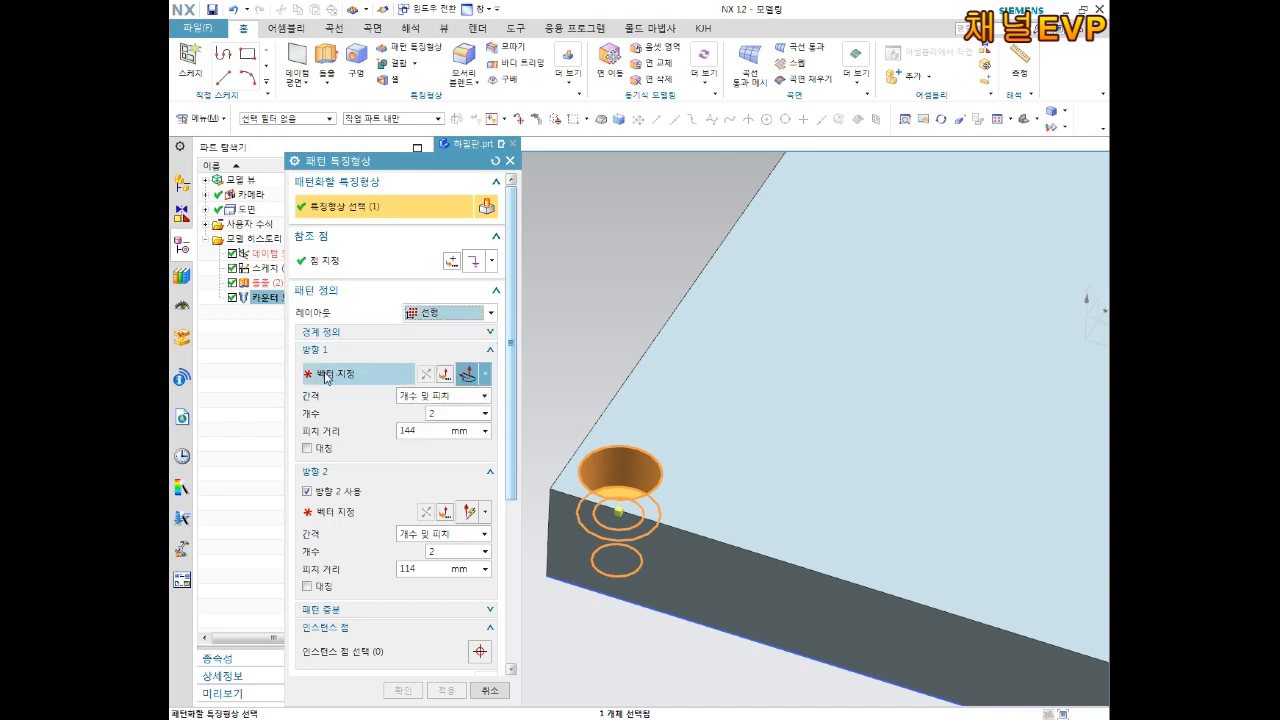
# - Set the pattern's first direction along the plate's short front edge
pyautogui.click(325, 376)
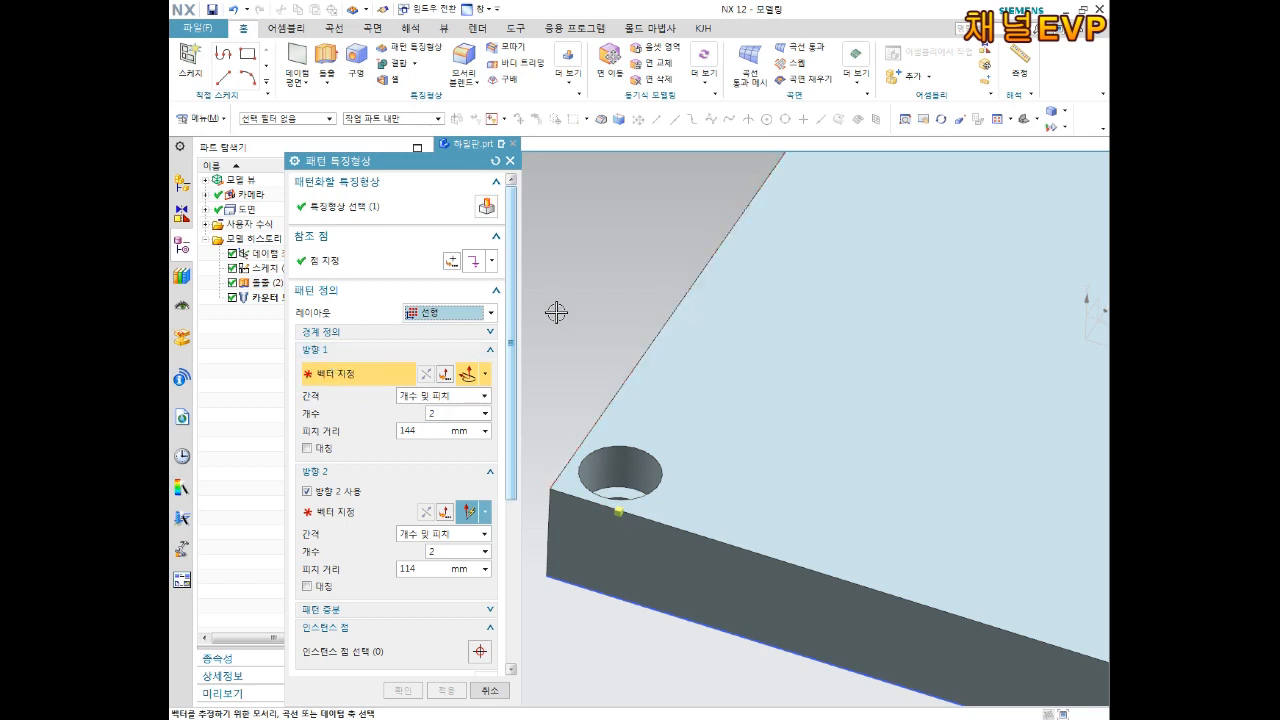
pyautogui.click(726, 537)
pyautogui.scroll(-4, 720, 494)
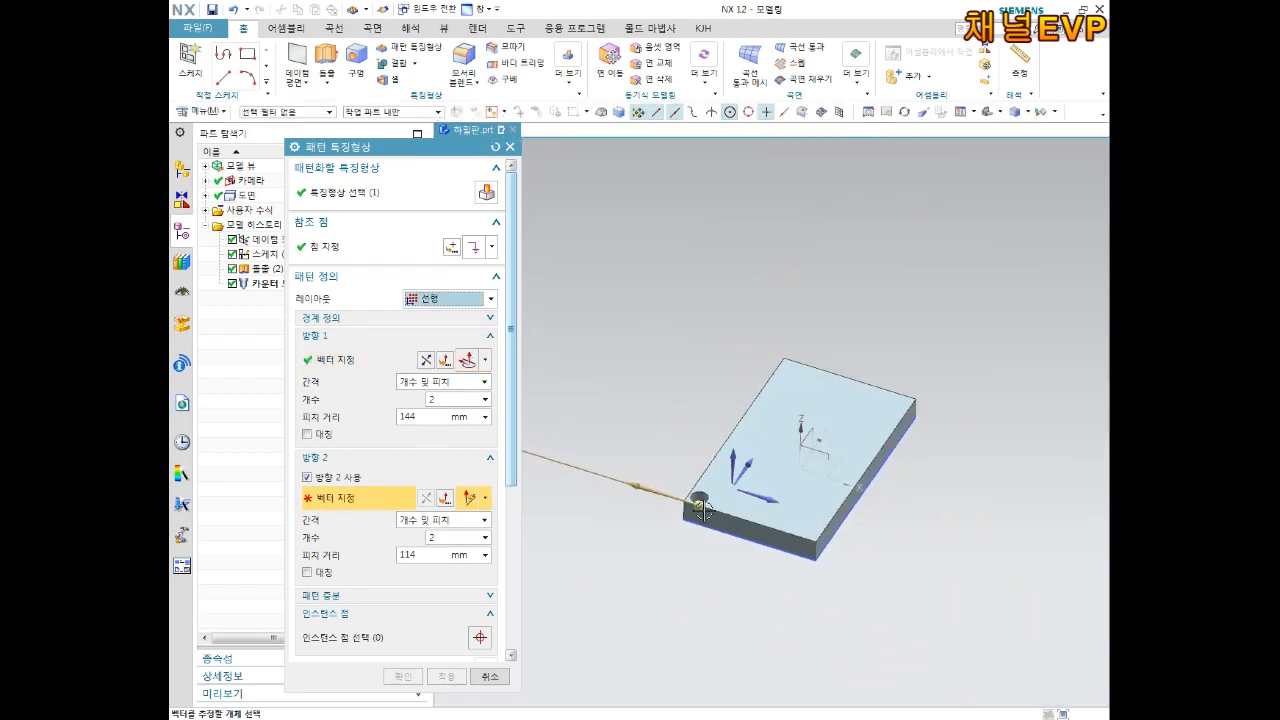
pyautogui.scroll(5, 790, 516)
pyautogui.scroll(5, 814, 534)
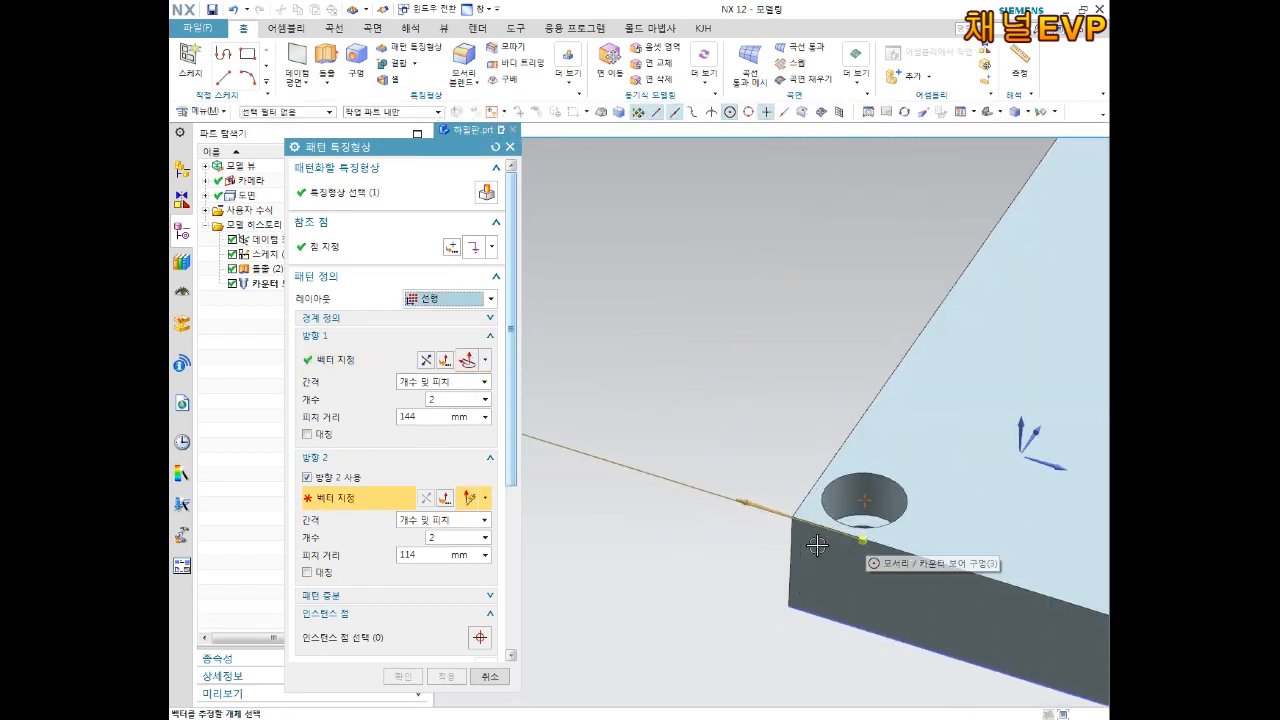
pyautogui.scroll(-5, 645, 395)
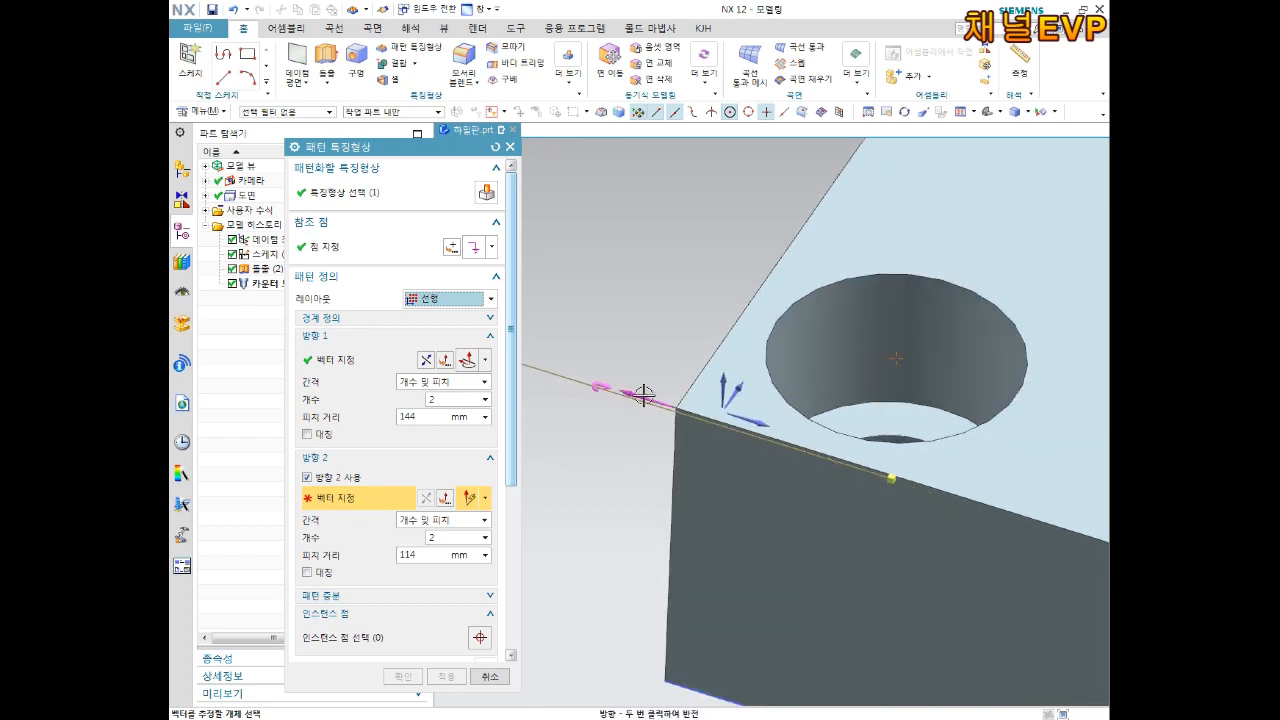
pyautogui.scroll(1, 579, 377)
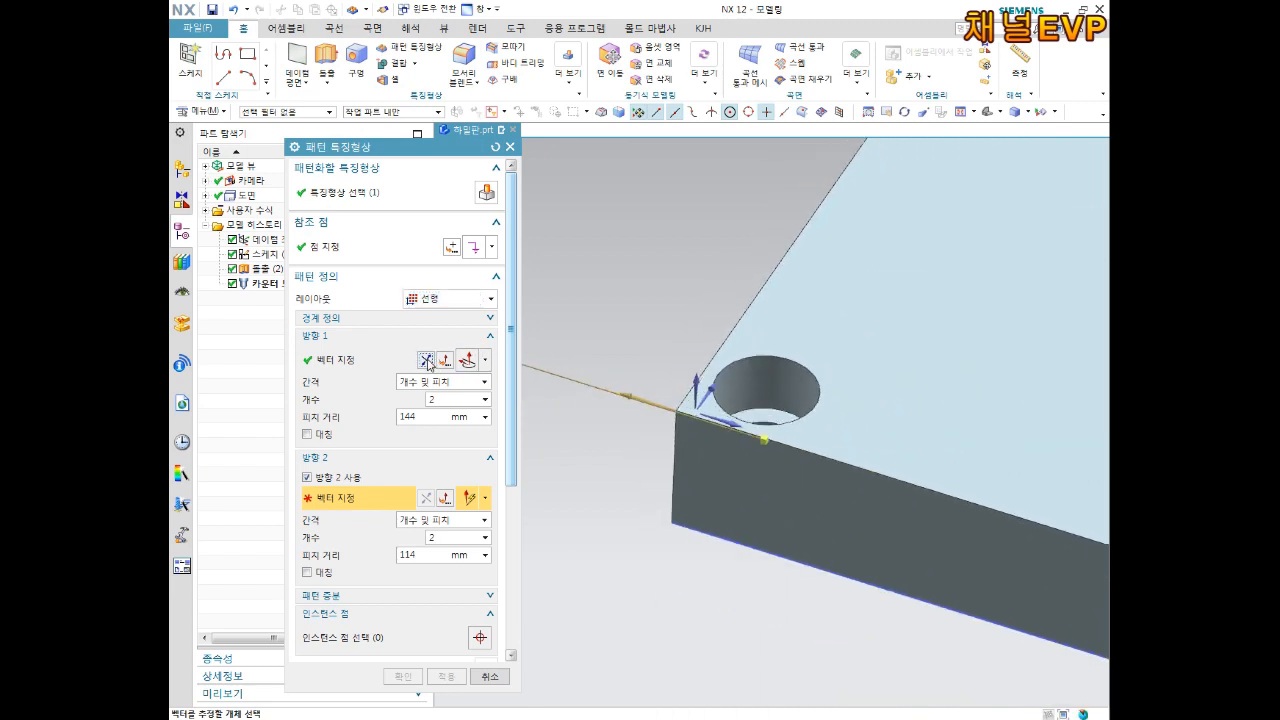
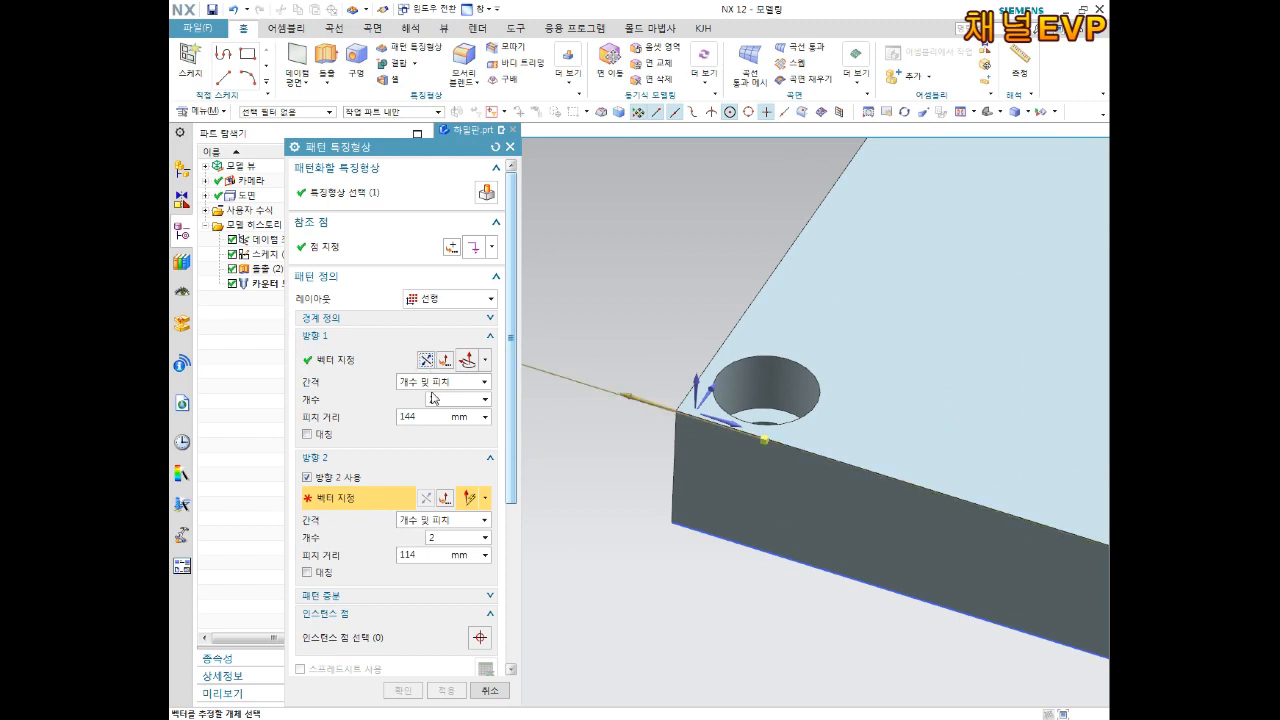
# - Set the pattern's first direction to count and pitch spacing with a 74 mm pitch, and reverse it to run across the plate
pyautogui.click(406, 382)
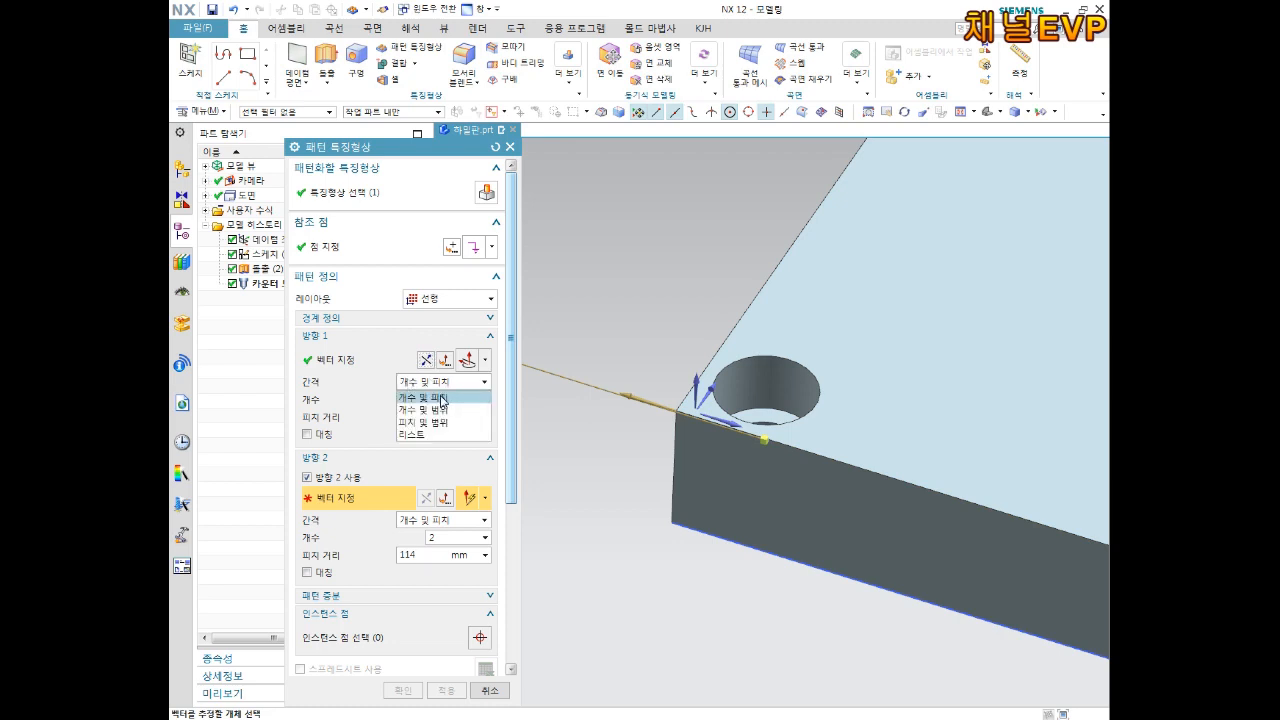
pyautogui.click(441, 399)
pyautogui.click(450, 401)
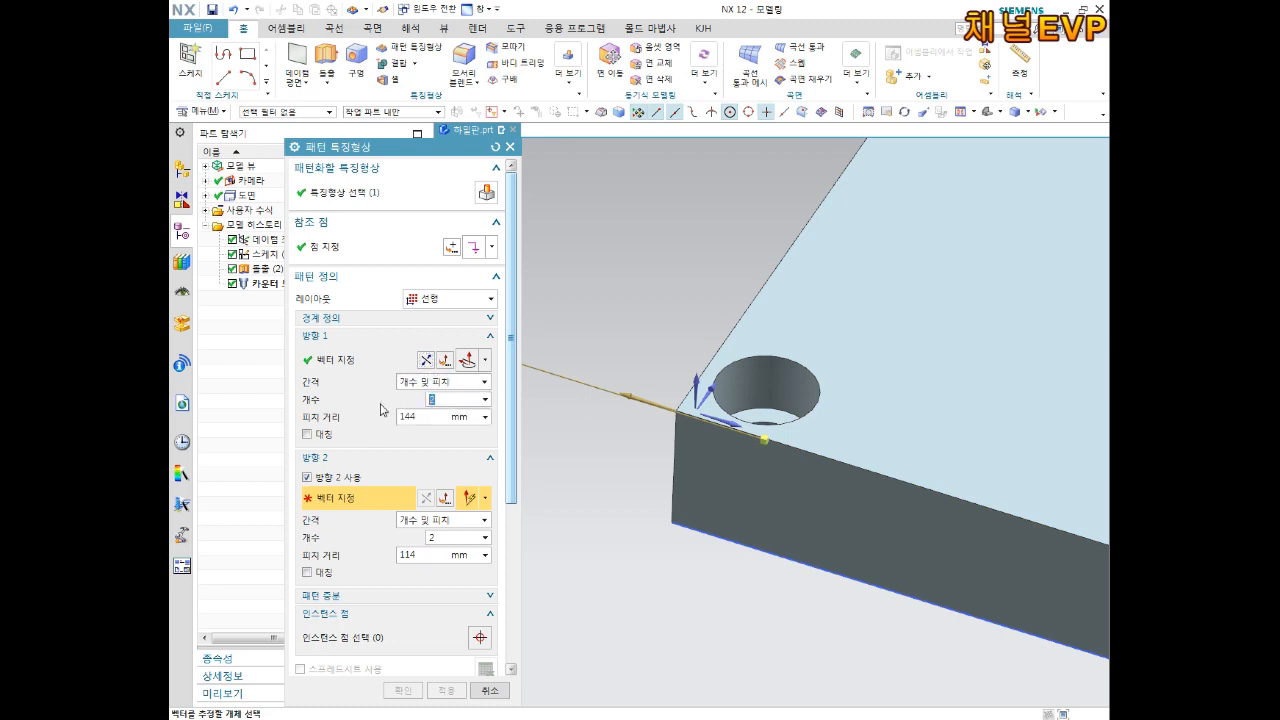
pyautogui.click(413, 416)
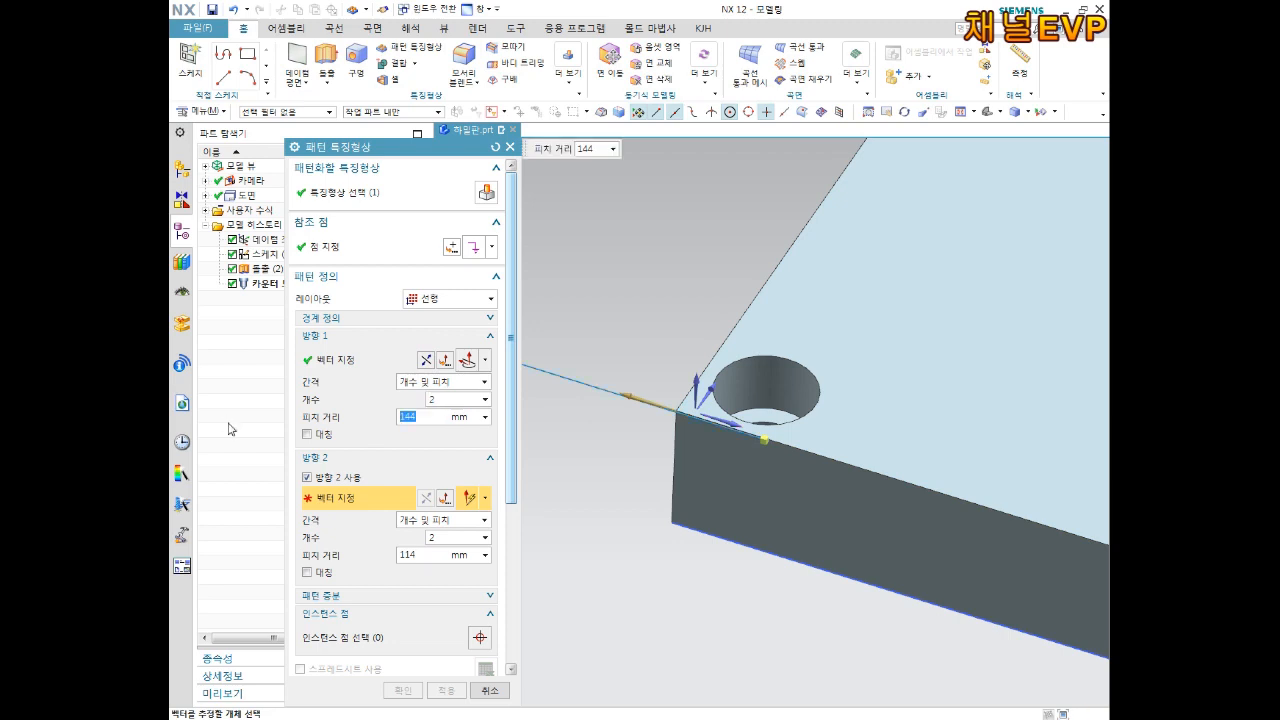
pyautogui.press('Return')
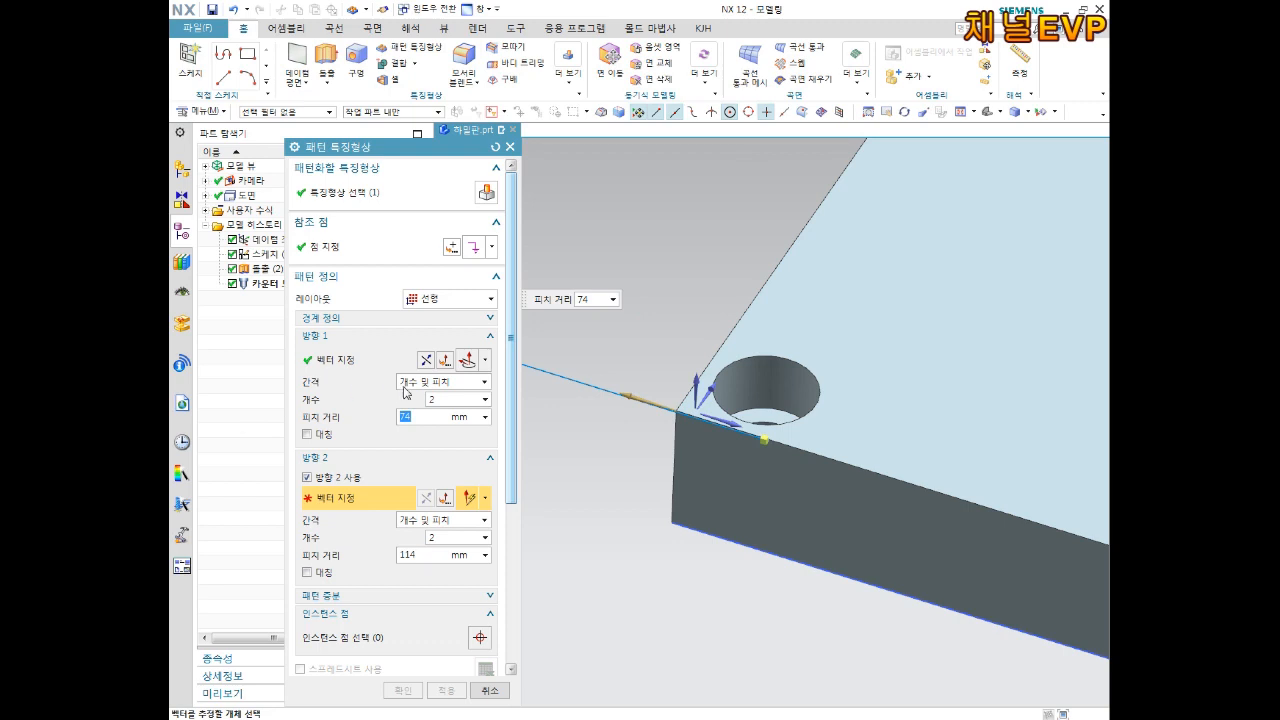
pyautogui.scroll(-10, 847, 456)
pyautogui.scroll(2, 890, 456)
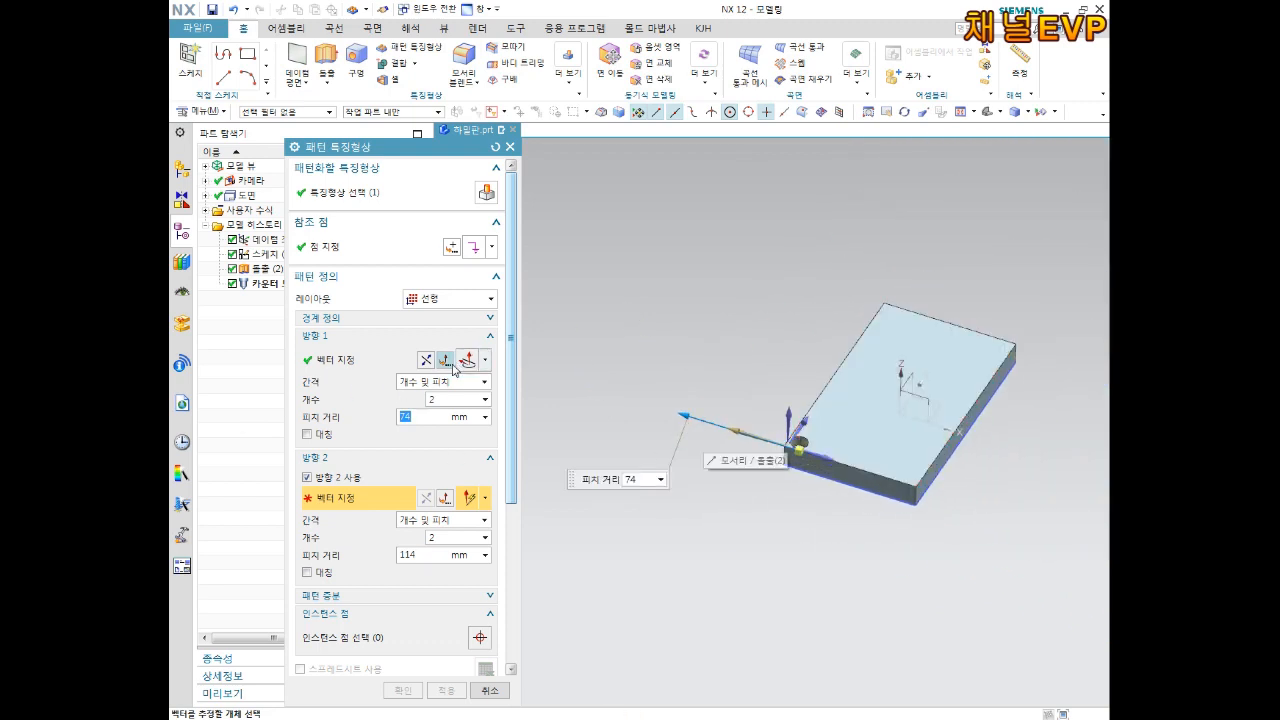
pyautogui.scroll(8, 790, 440)
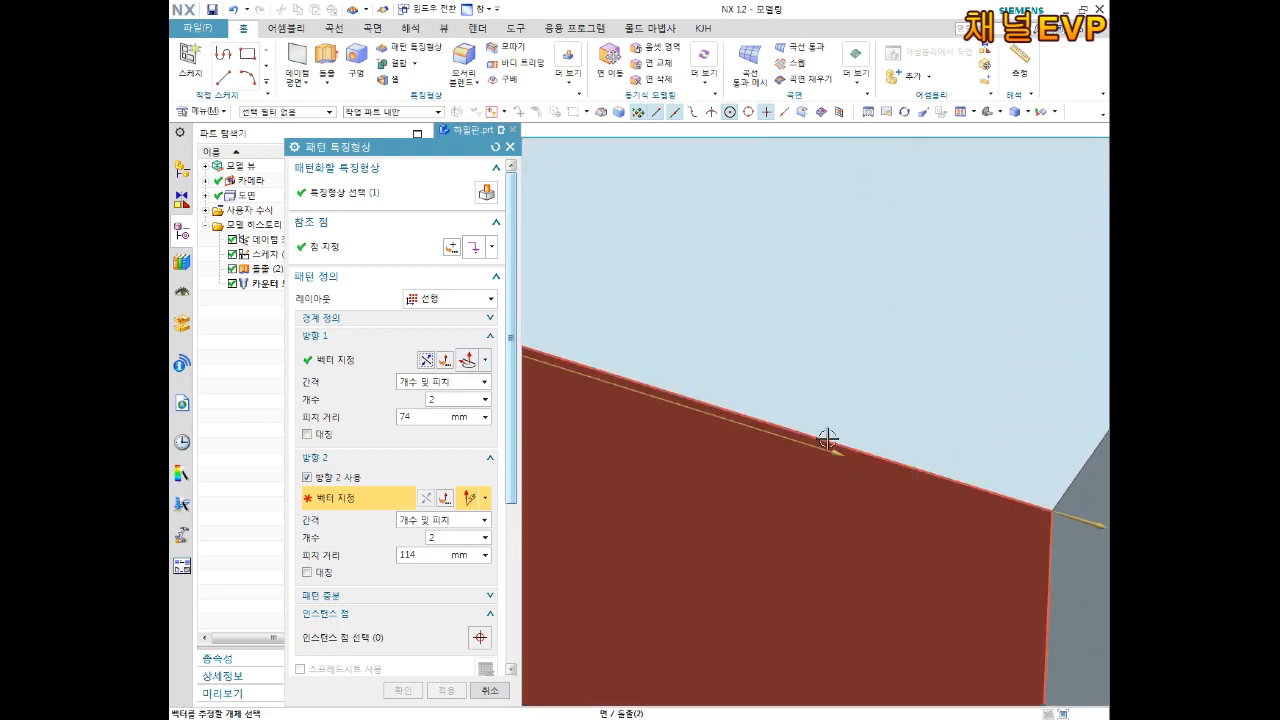
# - Set the pattern's second direction along the plate's long edge beside the hole, with a 136 mm pitch
pyautogui.scroll(-8, 826, 412)
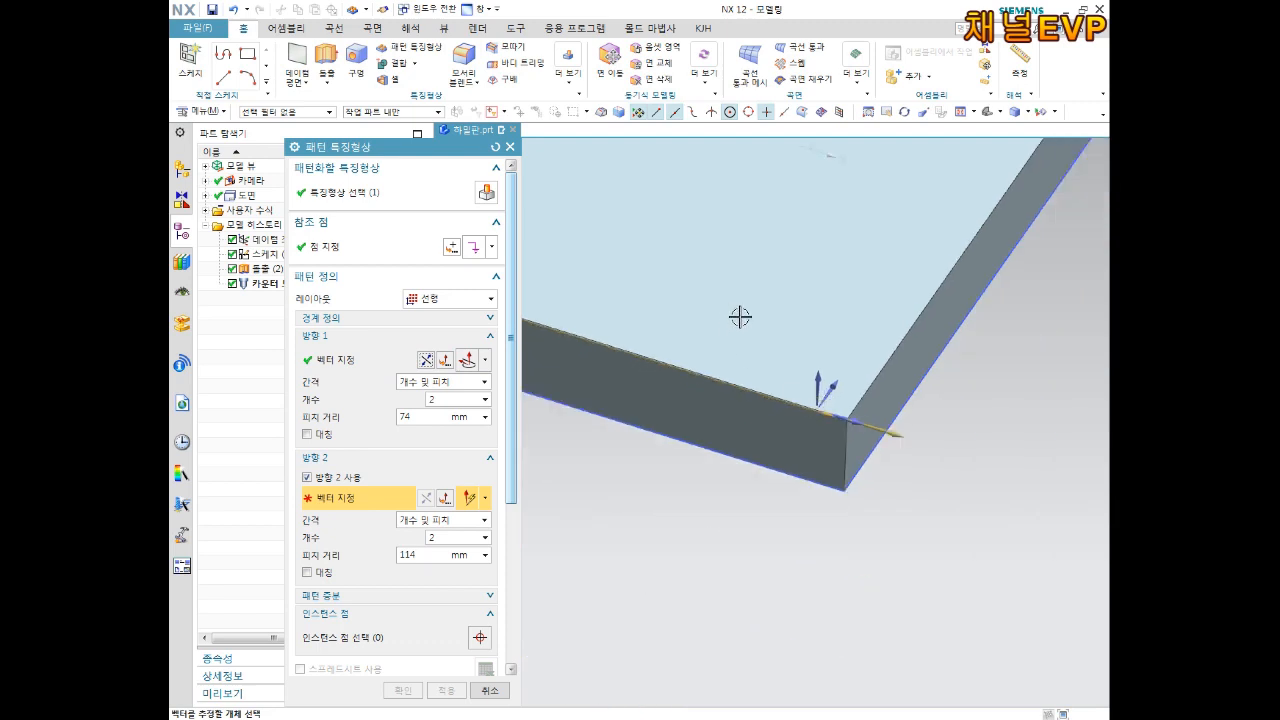
pyautogui.scroll(-5, 737, 314)
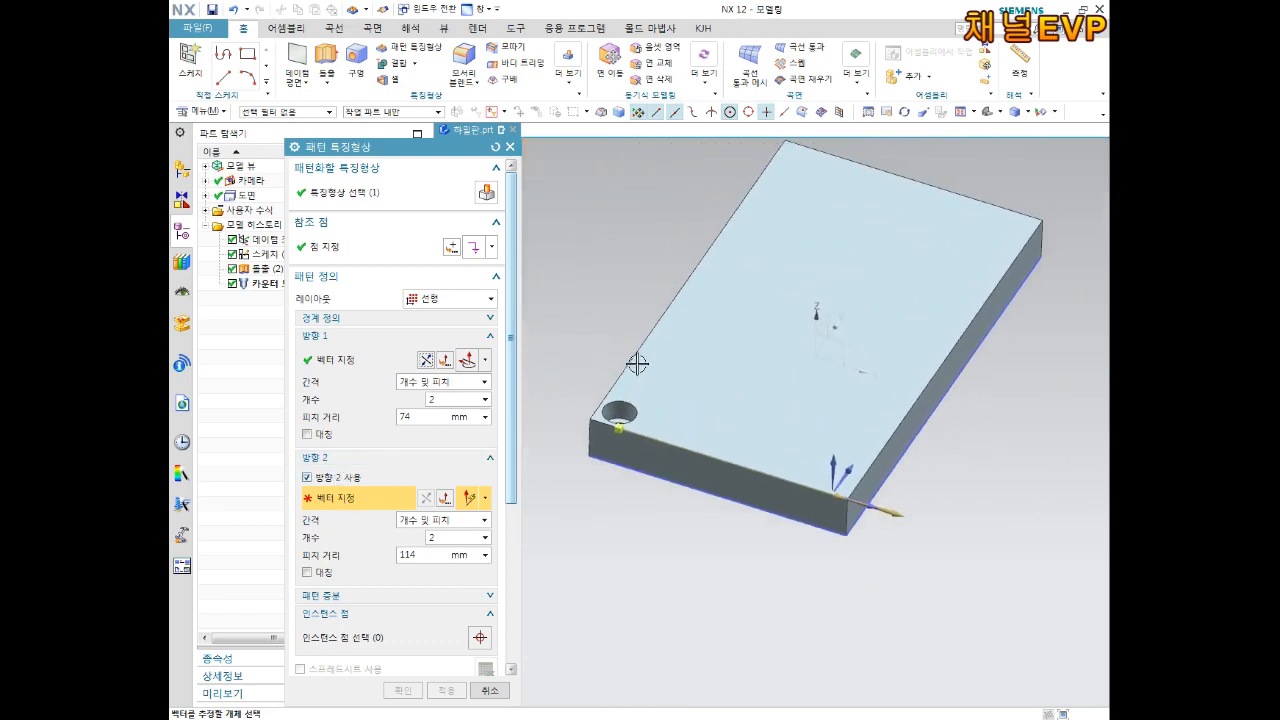
pyautogui.click(640, 344)
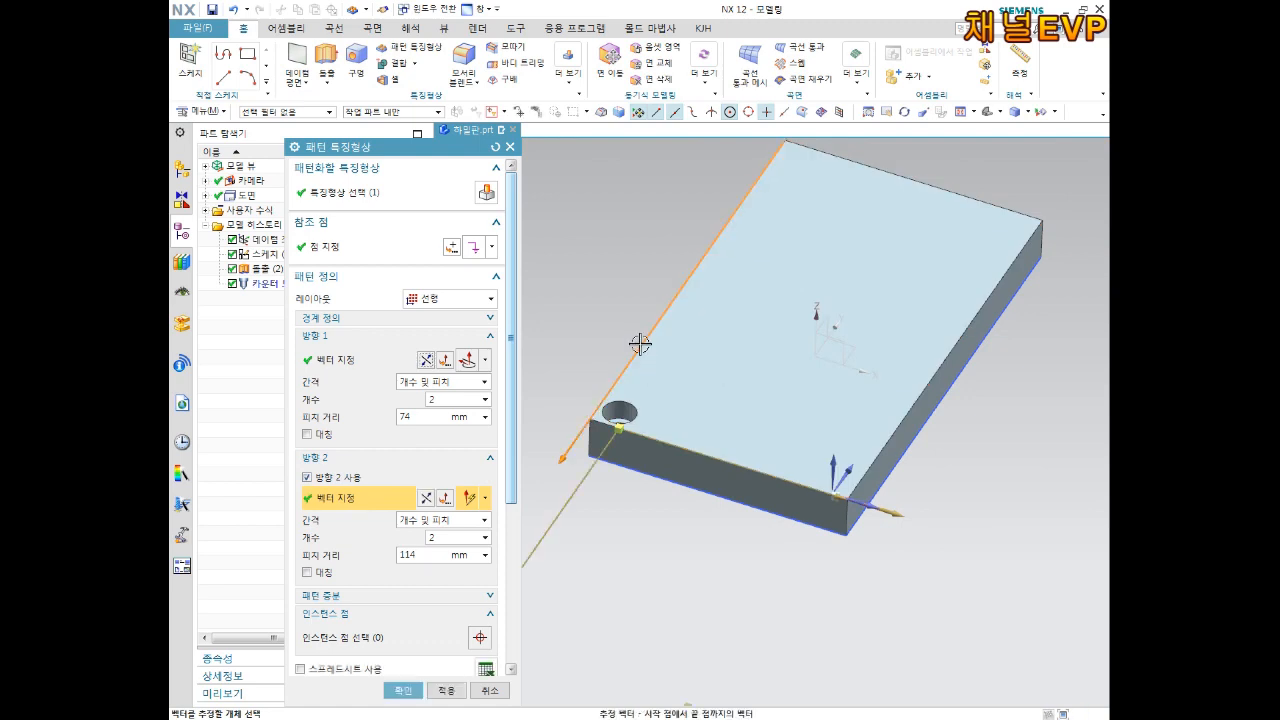
pyautogui.click(423, 550)
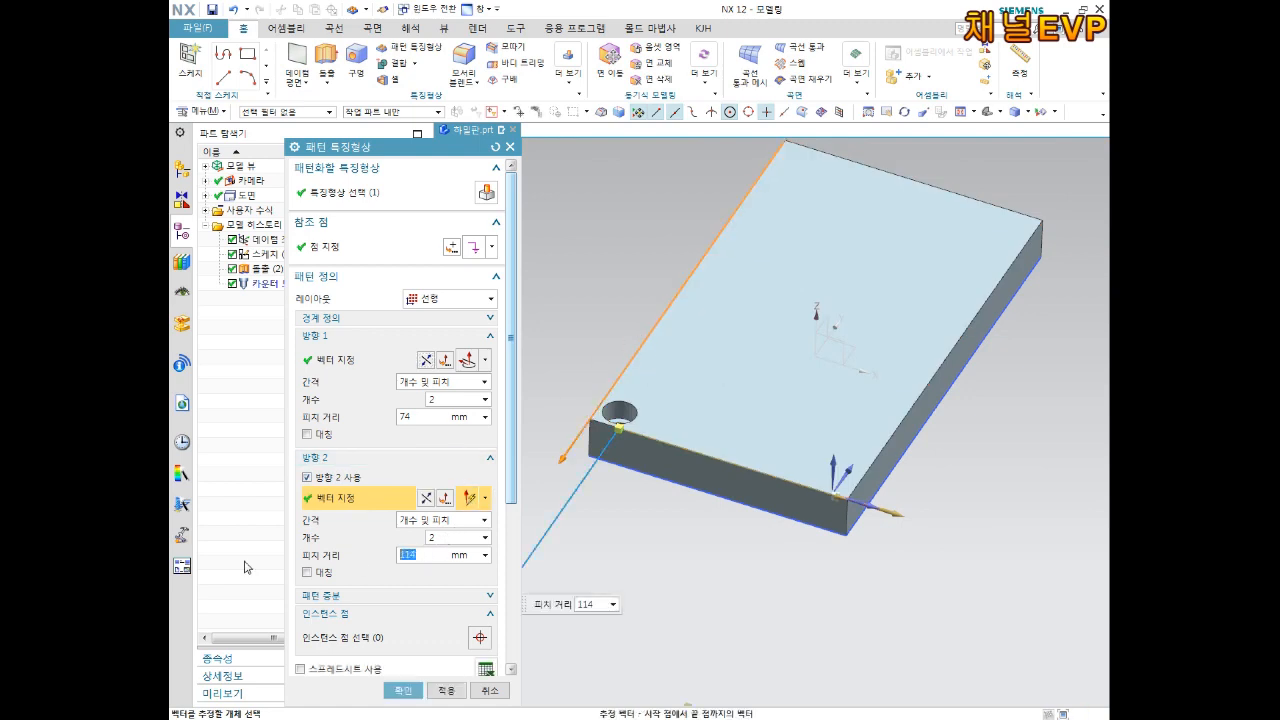
pyautogui.write('136')
pyautogui.press('Return')
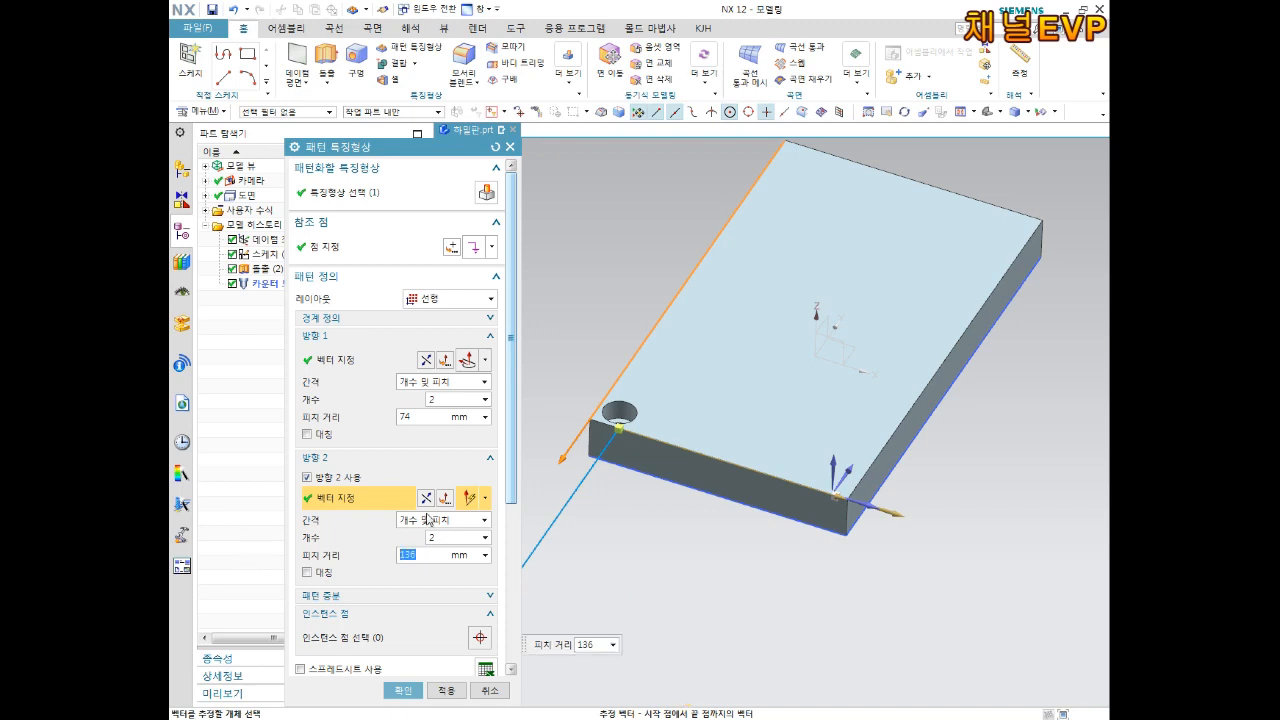
# - Reverse the second direction so it runs along the plate, and create the corner hole pattern
pyautogui.moveTo(744, 422); pyautogui.dragTo(775, 509, button='middle')
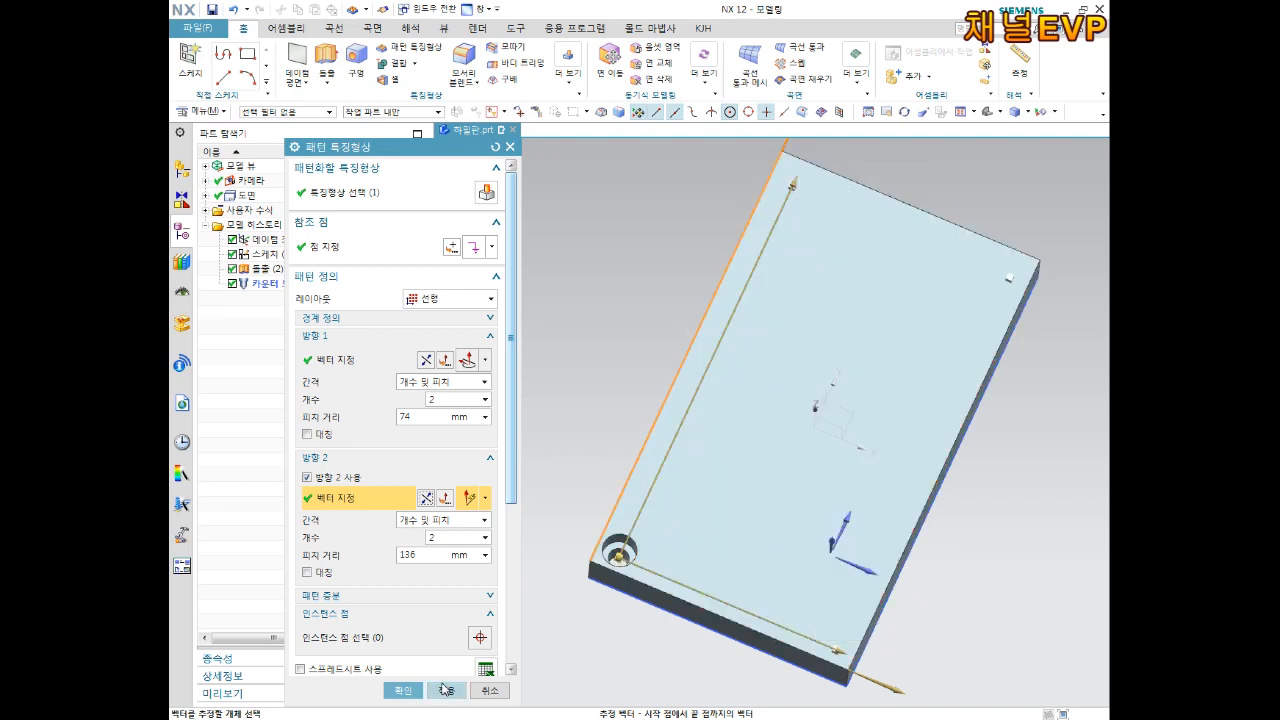
pyautogui.click(403, 690)
pyautogui.moveTo(995, 377)
pyautogui.mouseDown(button='middle')
pyautogui.moveTo(983, 414)
pyautogui.moveTo(1007, 368)
pyautogui.mouseUp(button='middle')
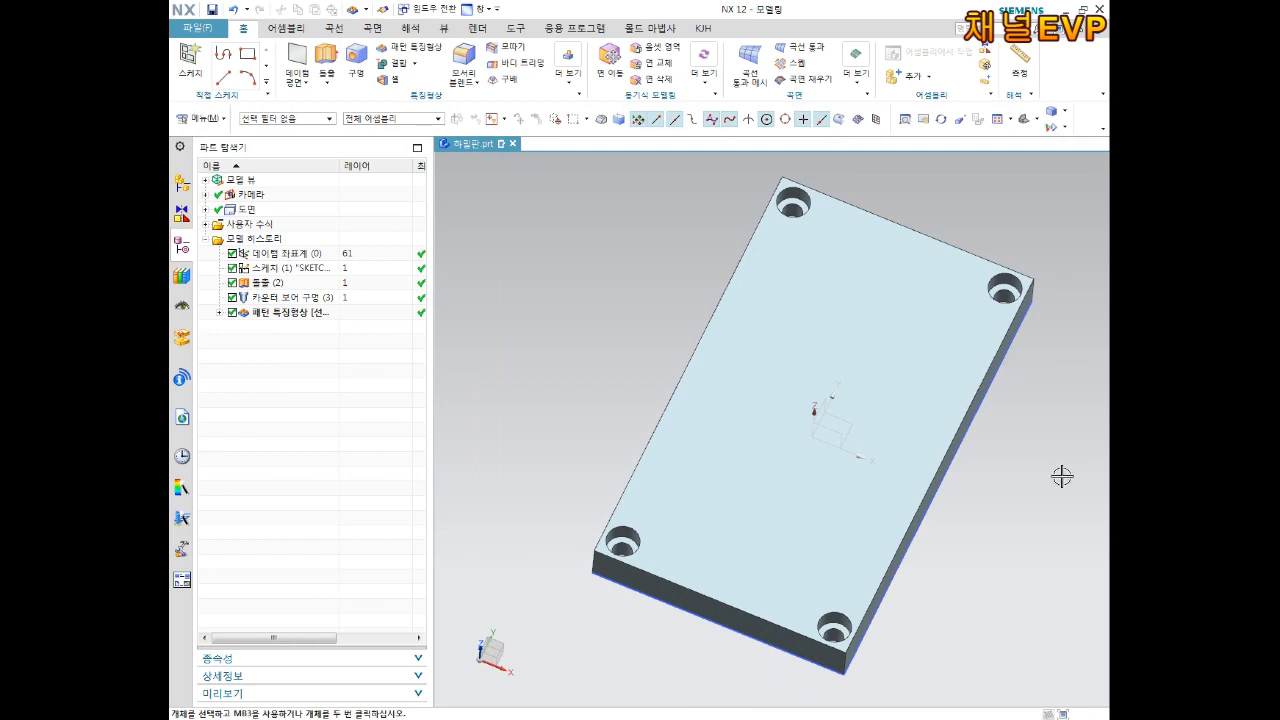
pyautogui.press('Home')
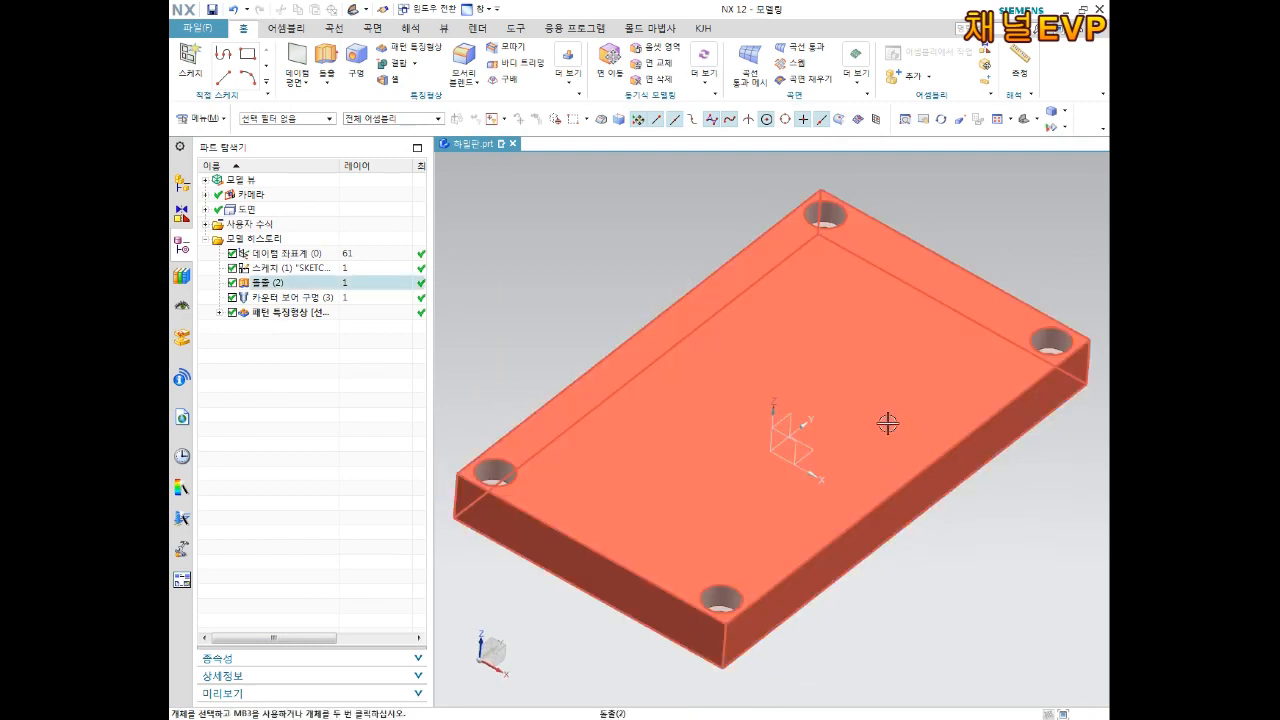
pyautogui.moveTo(889, 423)
pyautogui.mouseDown(button='middle')
pyautogui.moveTo(874, 400)
pyautogui.moveTo(882, 420)
pyautogui.mouseUp(button='middle')
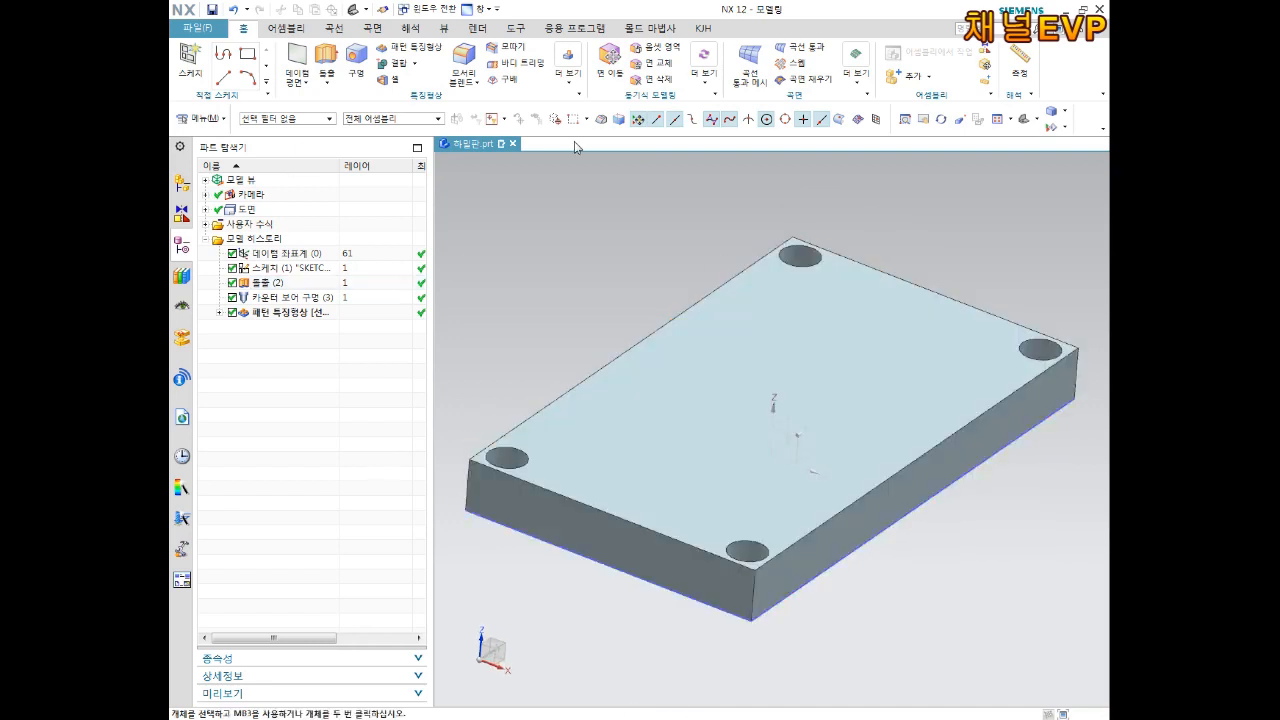
# - Change the plate body's display color to Orange (ID 78) by editing its object display
pyautogui.click(443, 28)
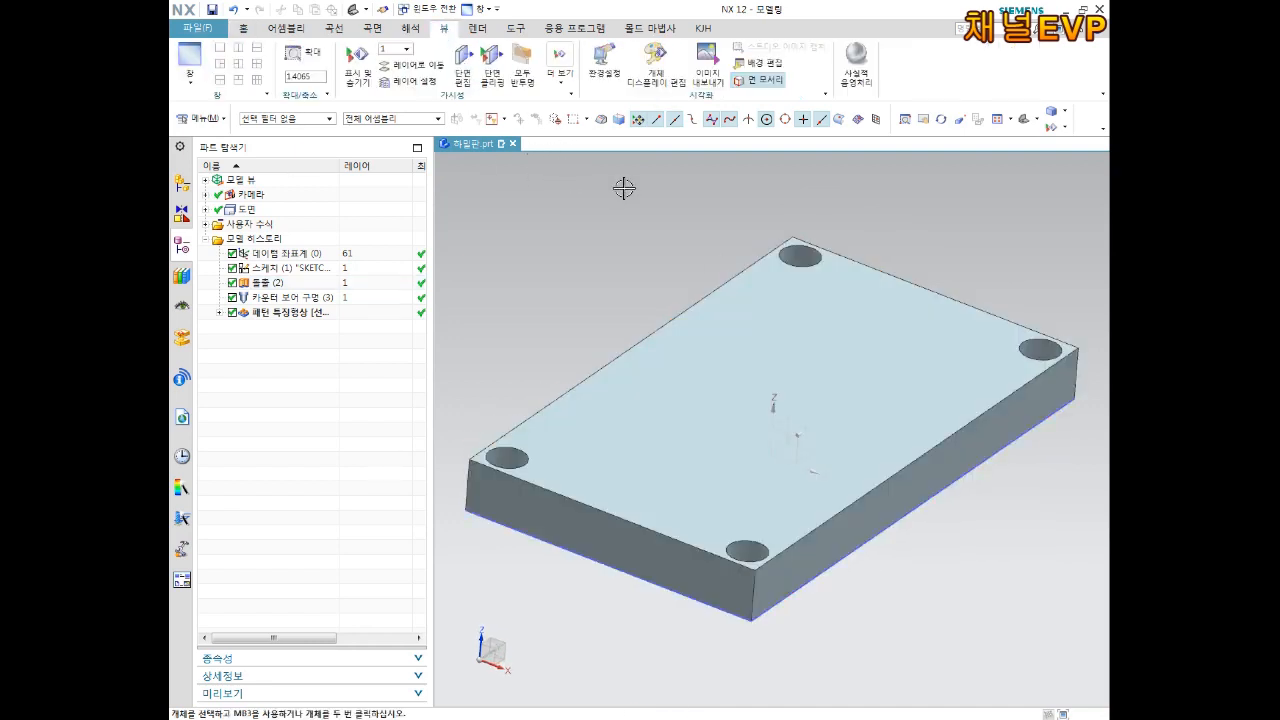
pyautogui.click(671, 78)
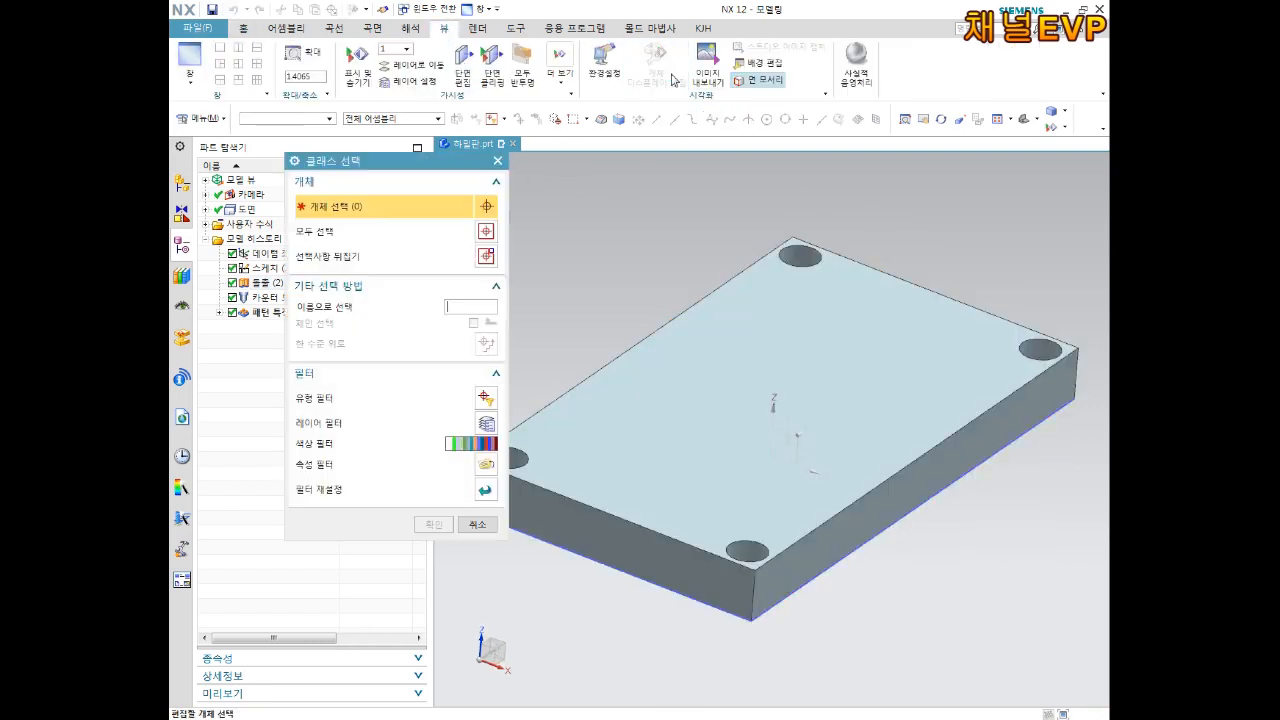
pyautogui.click(785, 364)
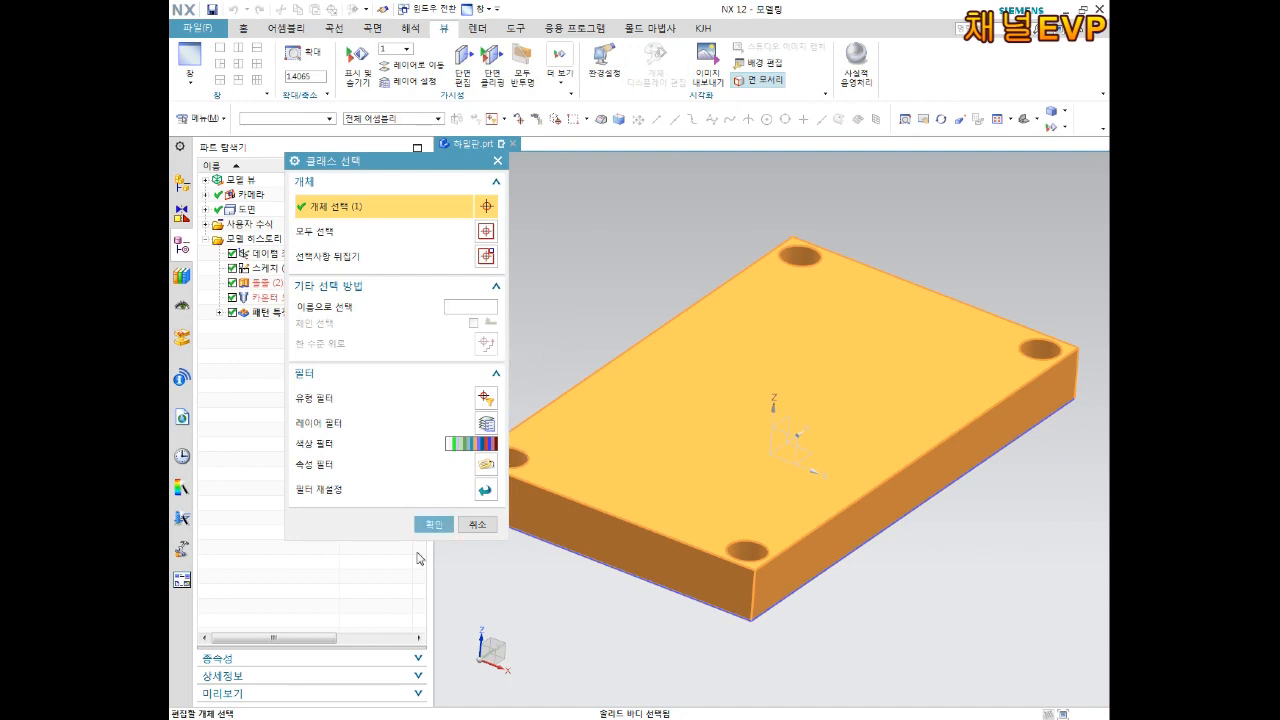
pyautogui.click(433, 524)
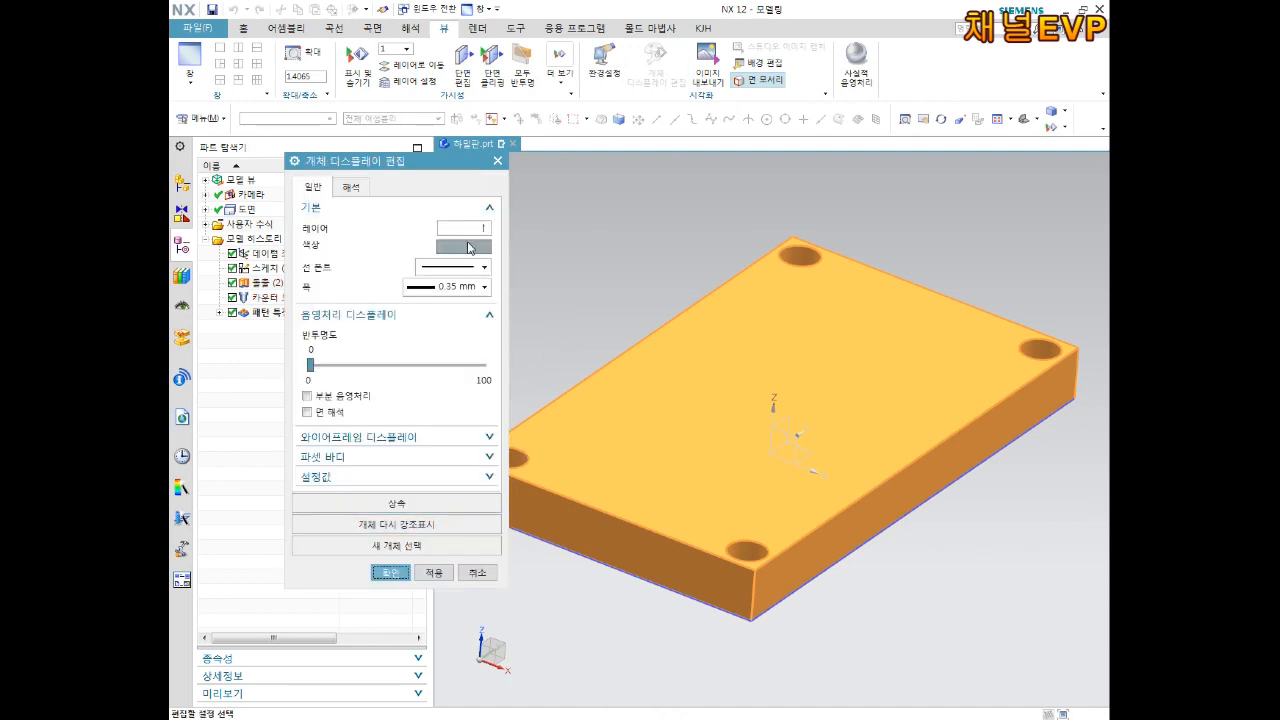
pyautogui.click(469, 248)
pyautogui.click(352, 206)
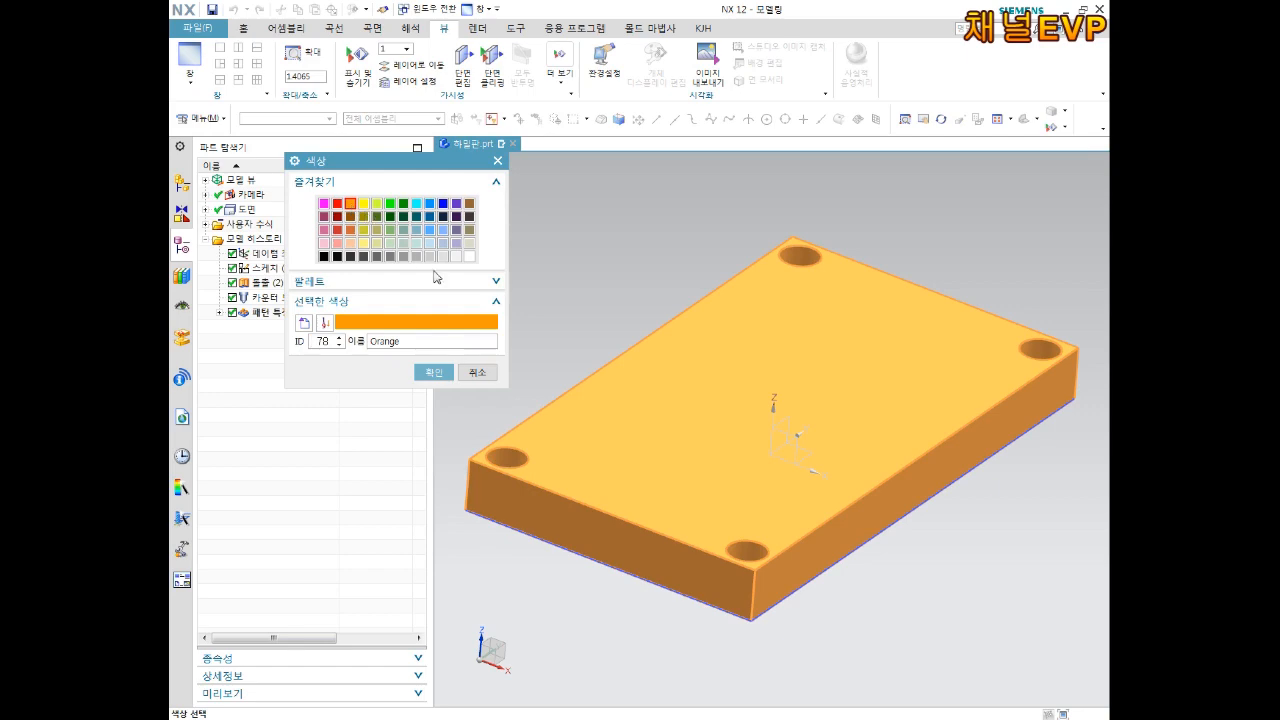
pyautogui.click(433, 372)
pyautogui.click(391, 574)
pyautogui.moveTo(757, 489)
pyautogui.mouseDown(button='middle')
pyautogui.moveTo(743, 391)
pyautogui.moveTo(760, 486)
pyautogui.moveTo(763, 466)
pyautogui.mouseUp(button='middle')
pyautogui.scroll(-3, 760, 470)
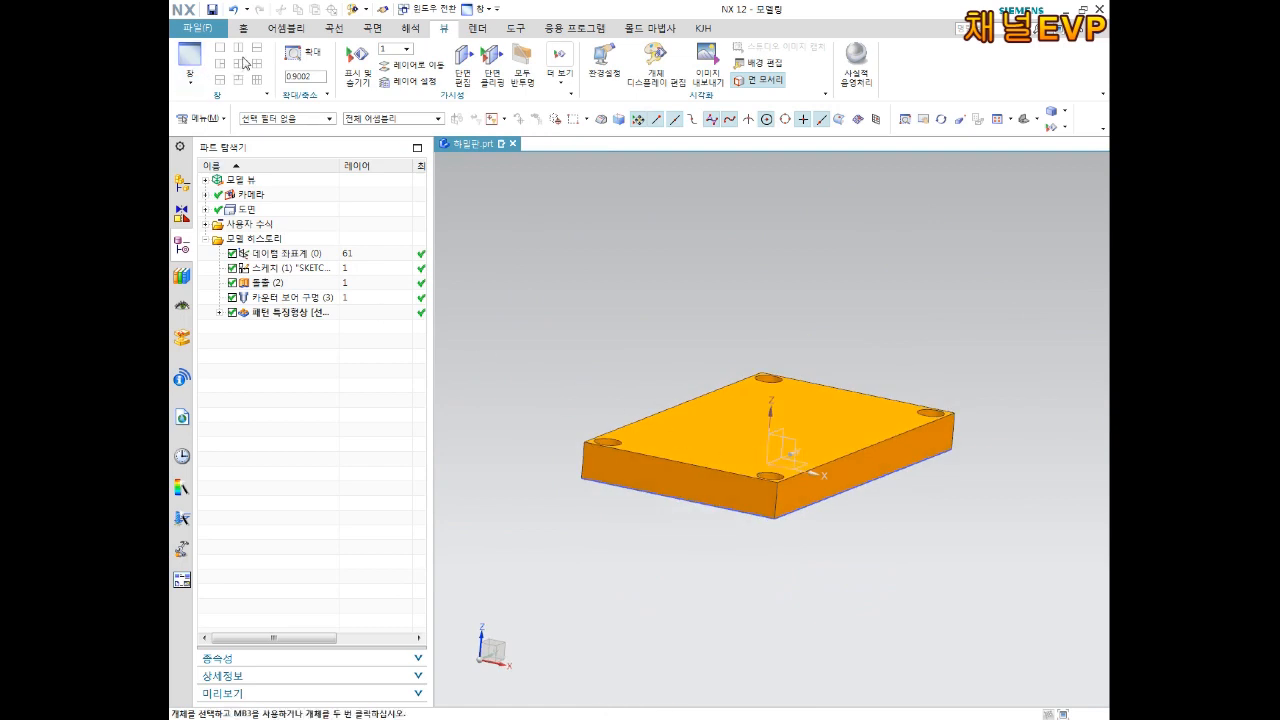
# - Create a sketch on the plate's short front side face
pyautogui.click(243, 28)
pyautogui.click(189, 58)
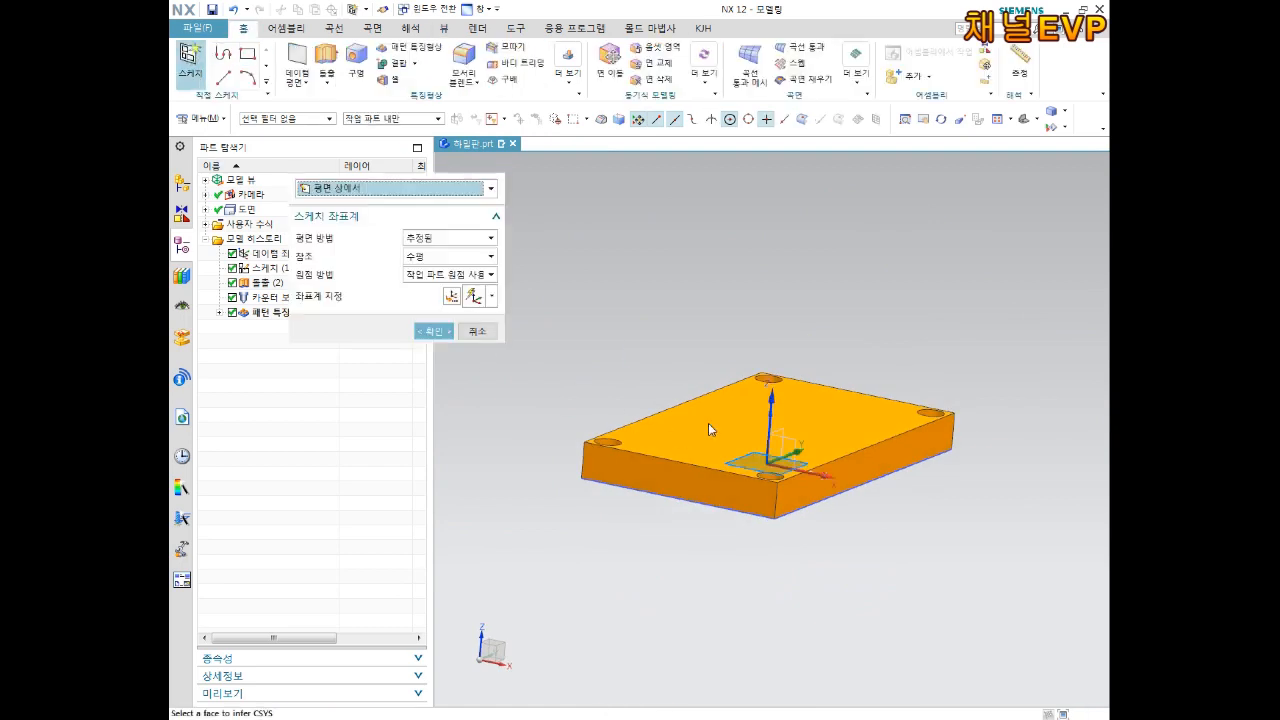
pyautogui.scroll(1, 721, 487)
pyautogui.scroll(3, 721, 487)
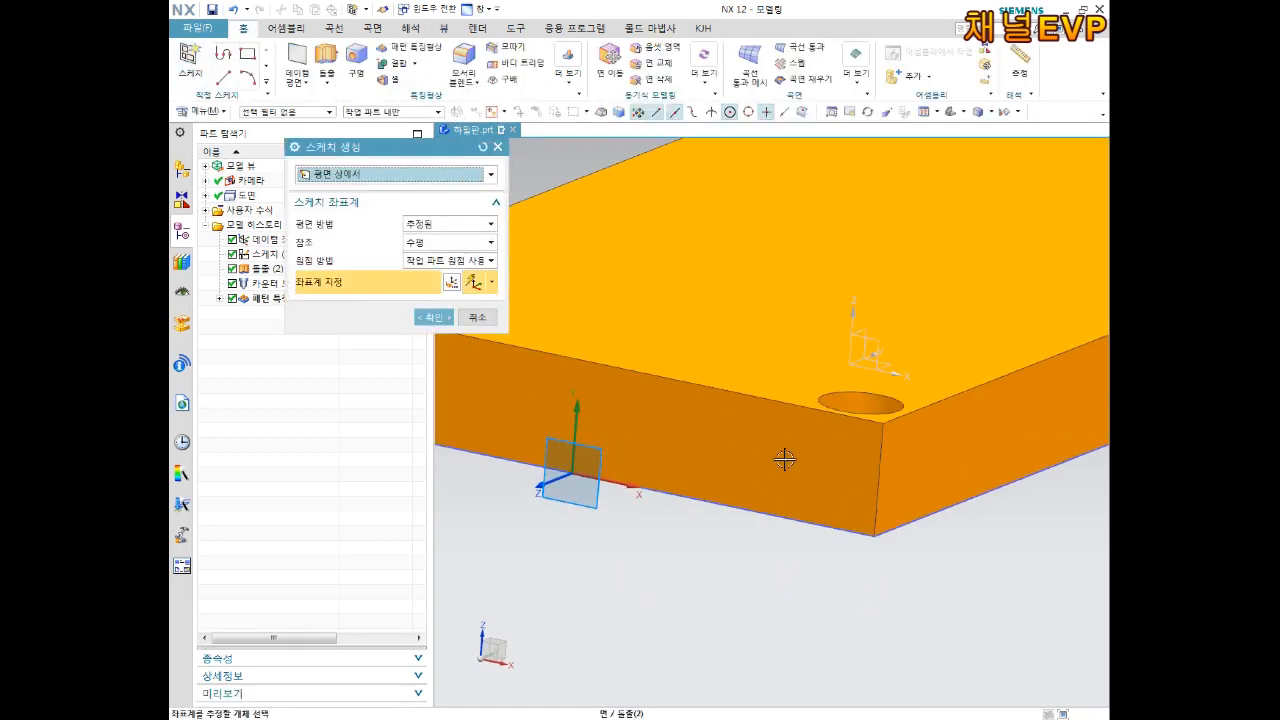
pyautogui.click(731, 451)
pyautogui.click(449, 320)
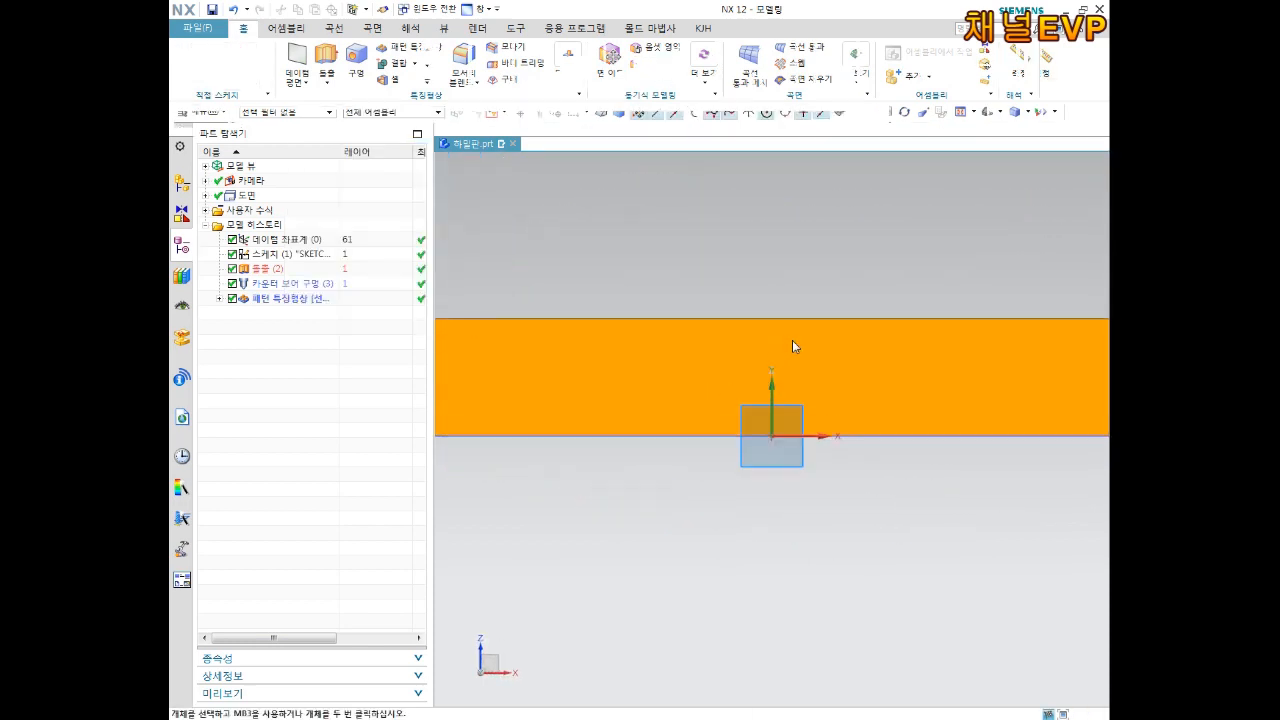
# - Sketch a horizontal line across the front side face, inside the plate's outline and above its lower edge
pyautogui.click(313, 56)
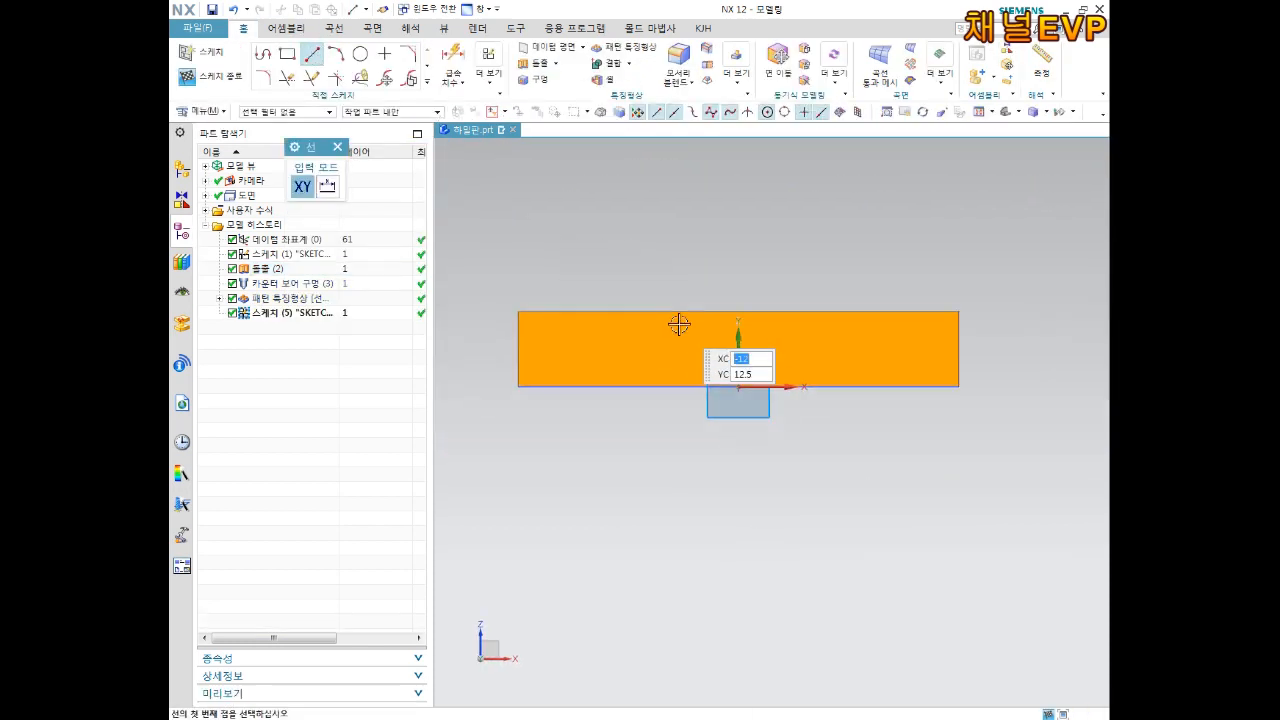
pyautogui.click(738, 360)
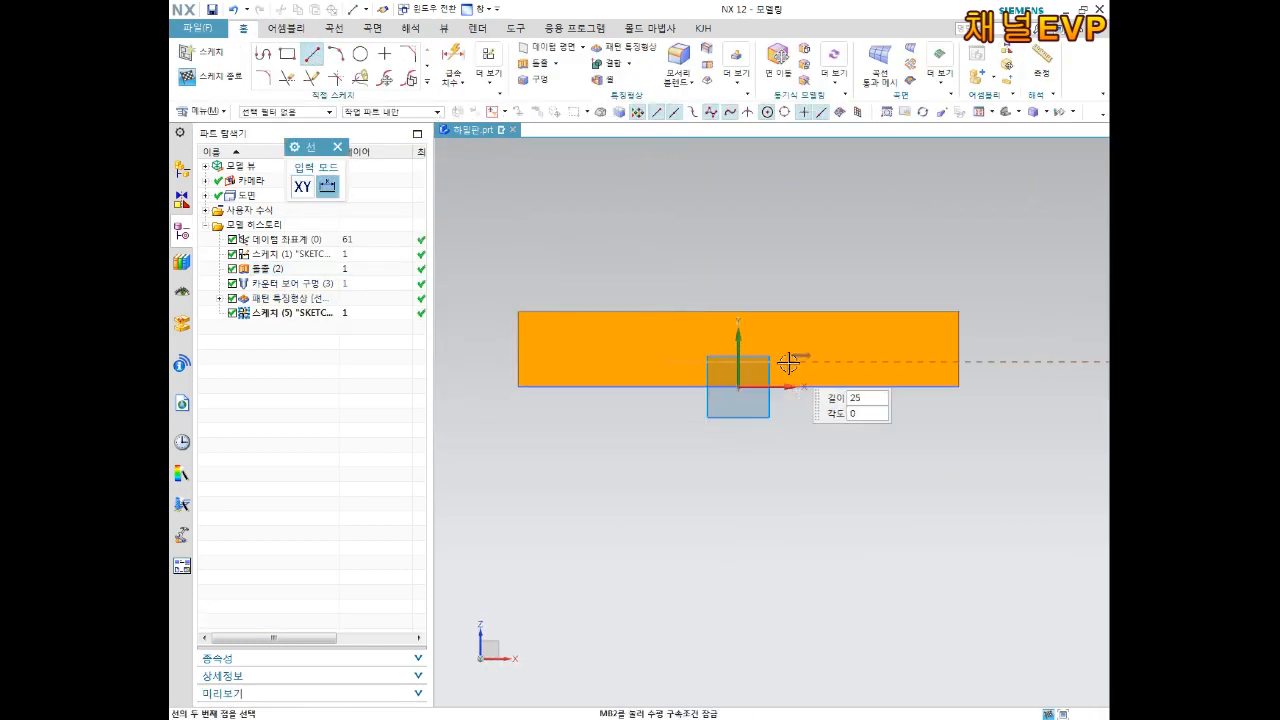
pyautogui.click(950, 360)
pyautogui.press('Escape')
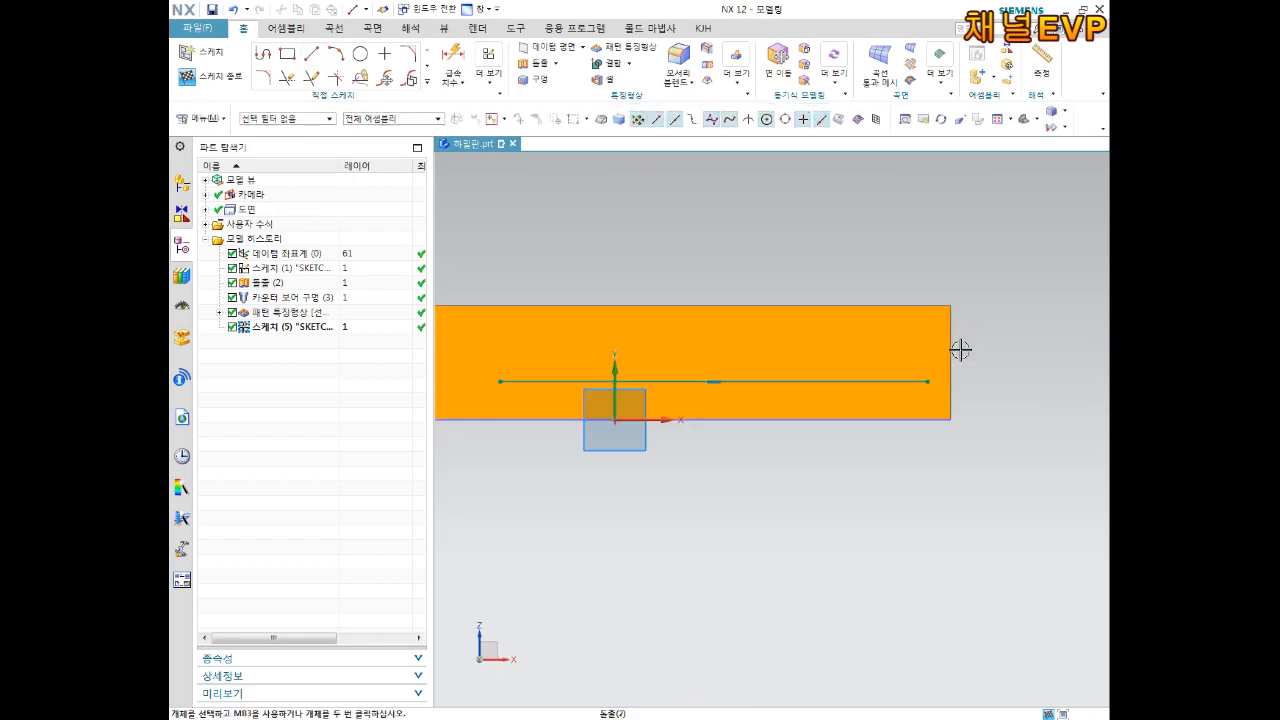
# - Dimension the line 4 mm above the plate's lower edge and finish the sketch
pyautogui.press('d')
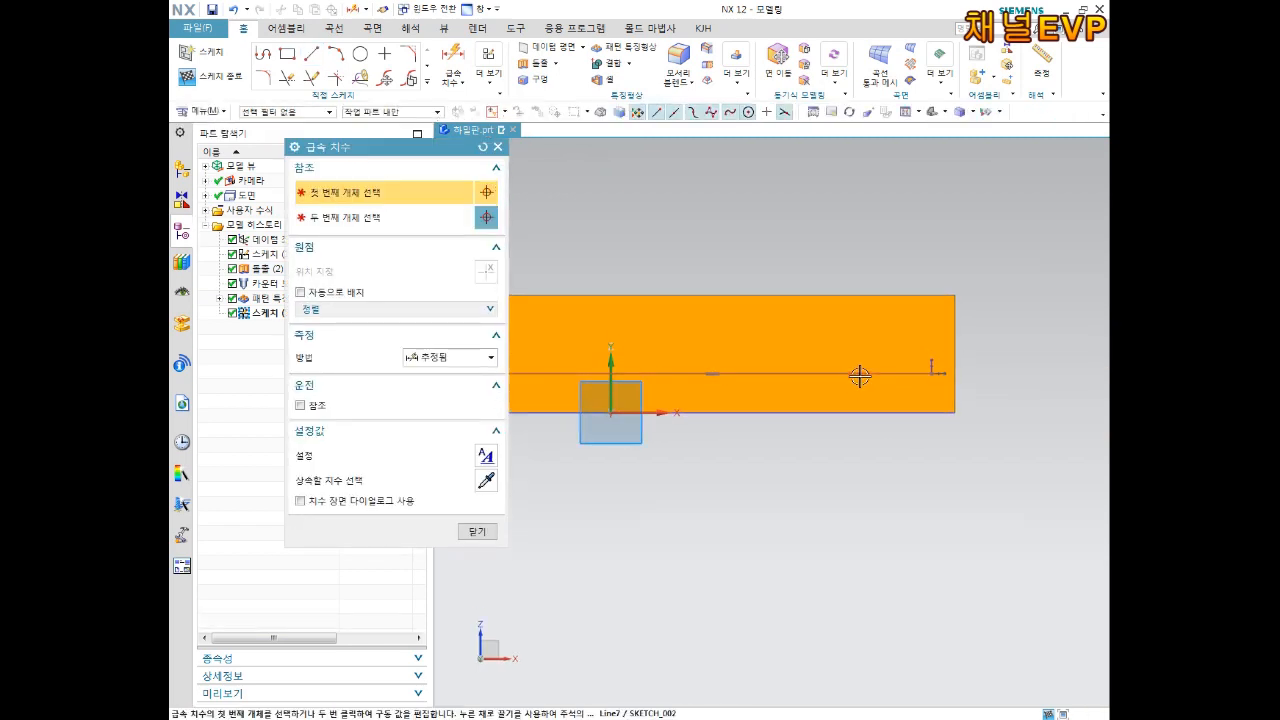
pyautogui.click(858, 375)
pyautogui.click(866, 412)
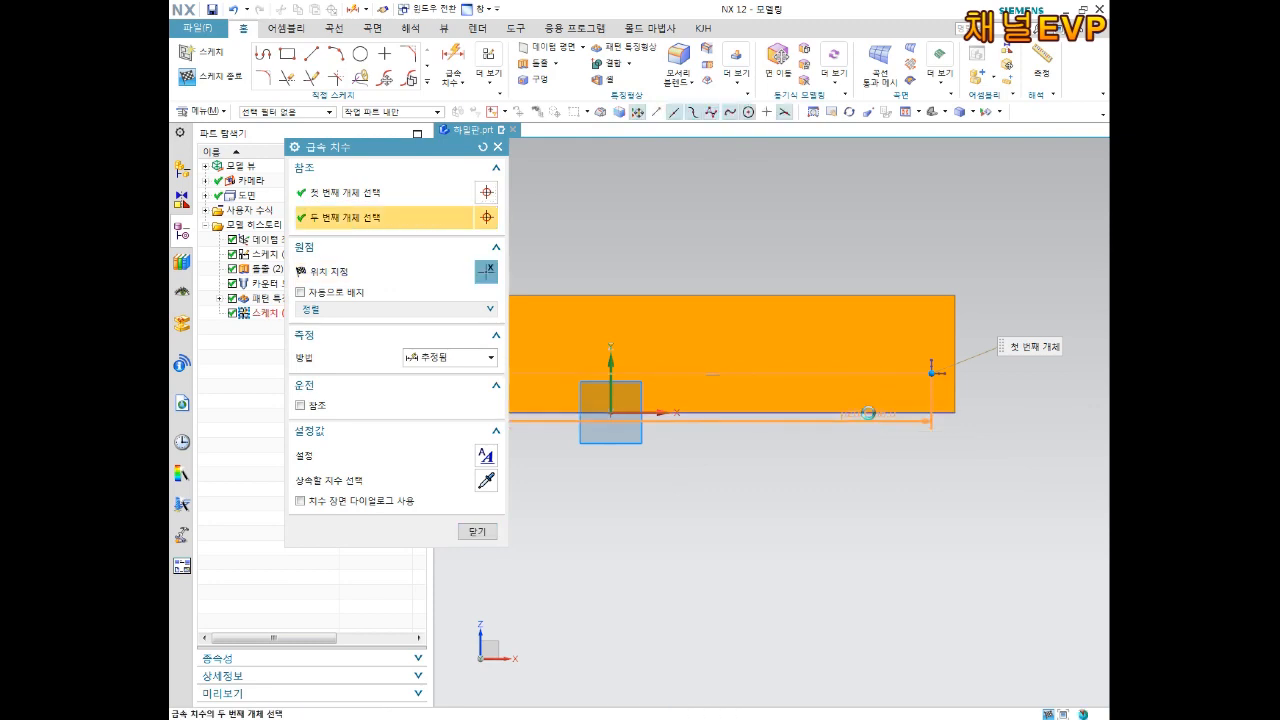
pyautogui.click(990, 392)
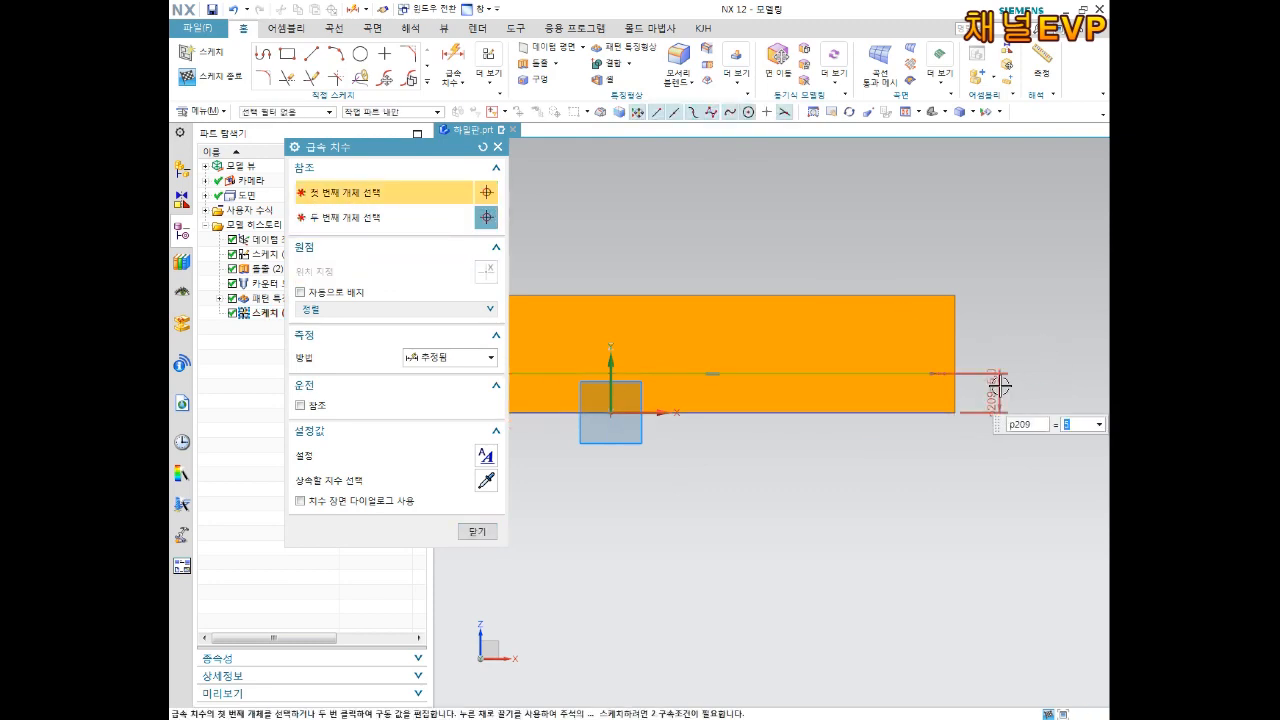
pyautogui.write('4')
pyautogui.press('Return')
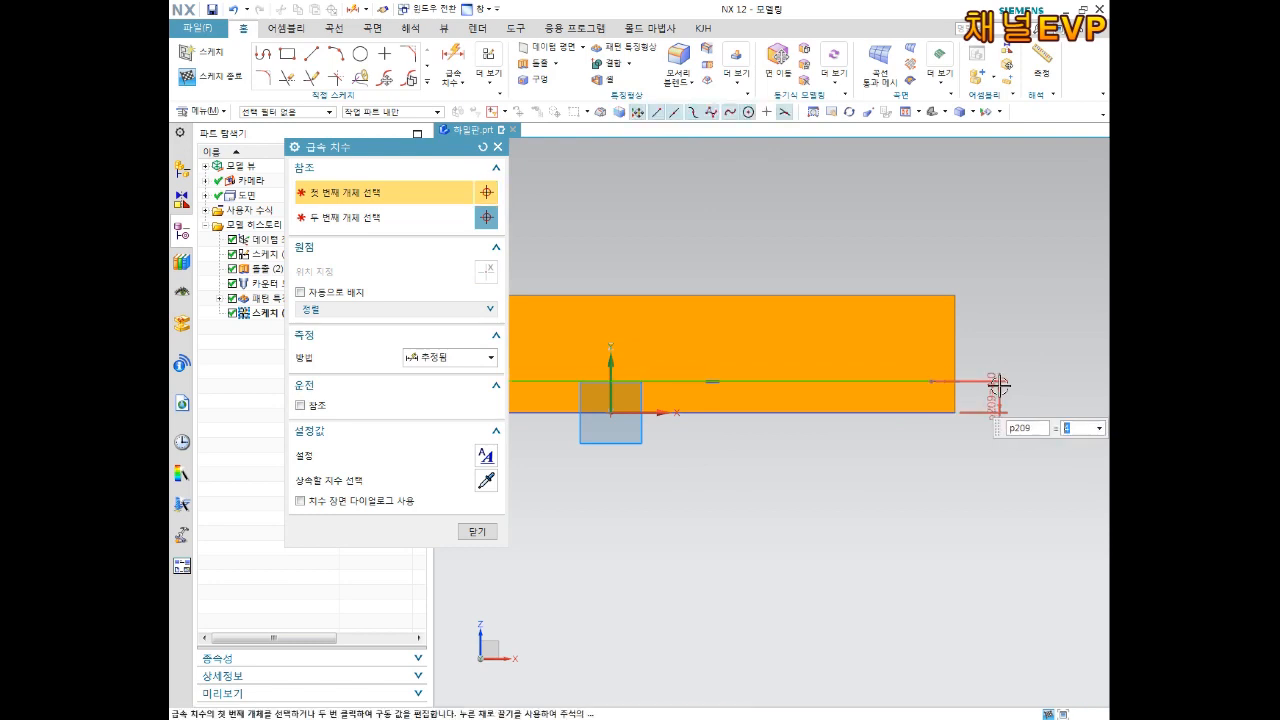
pyautogui.press('Escape')
pyautogui.scroll(3, 617, 358)
pyautogui.scroll(-3, 697, 386)
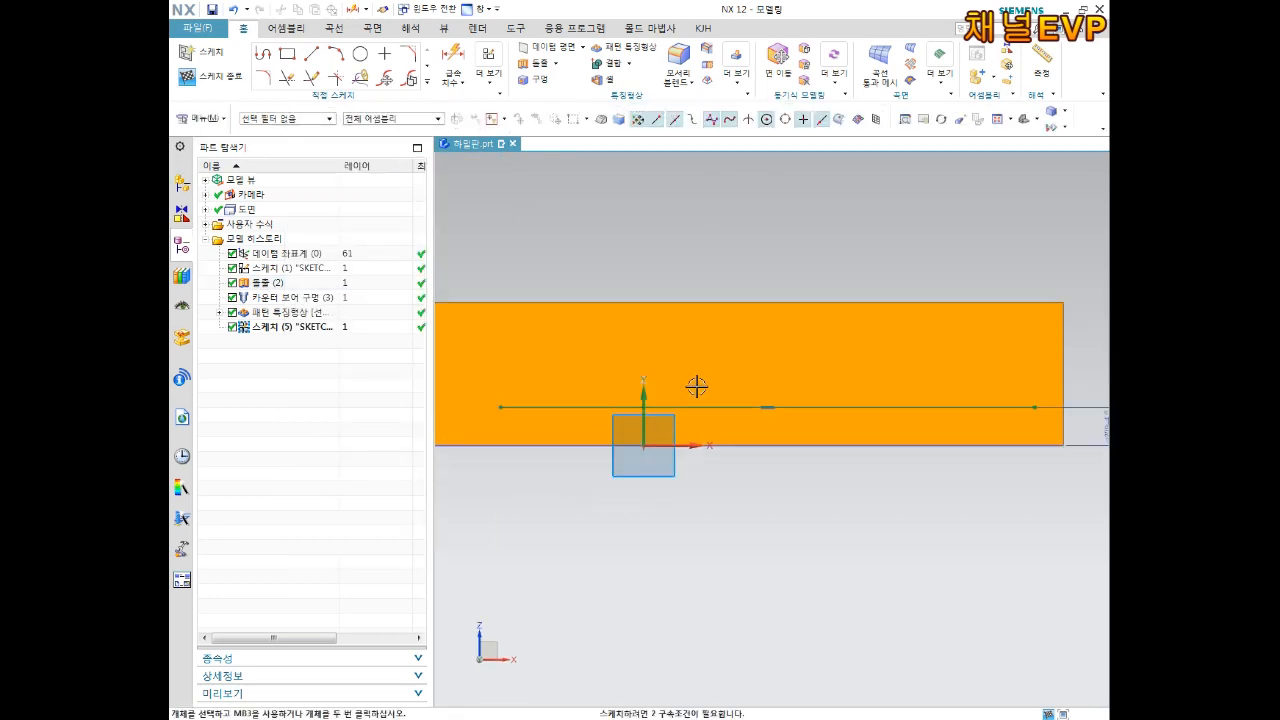
pyautogui.keyDown('shift'); pyautogui.moveTo(704, 392); pyautogui.dragTo(735, 415, button='middle'); pyautogui.keyUp('shift')
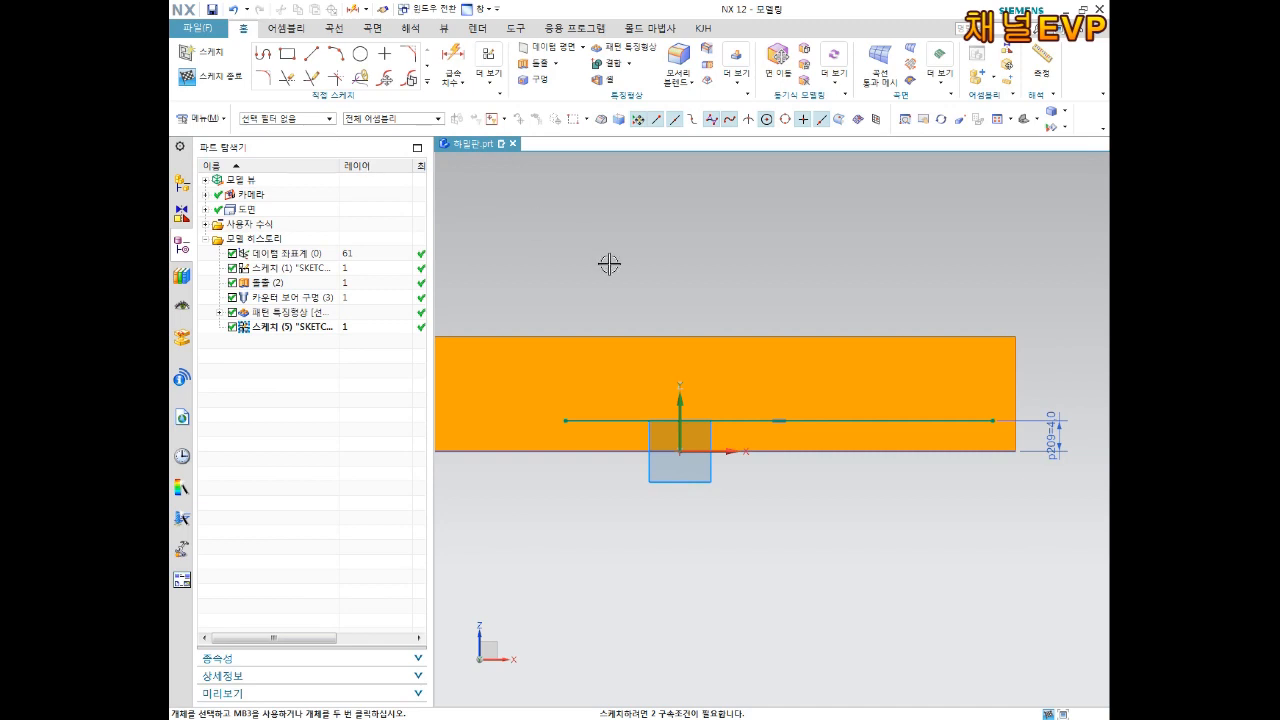
pyautogui.hotkey('ctrl', 'q')
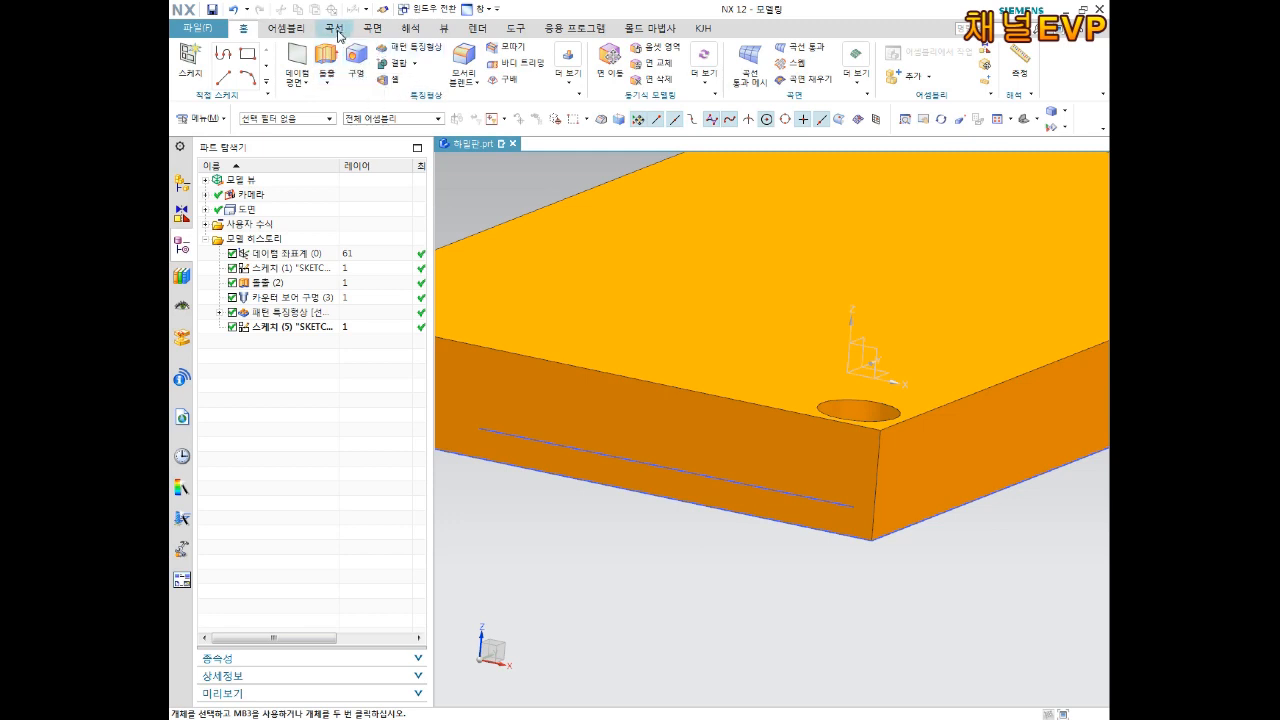
# - Start an on-face text (면 위) placed on the plate's front side face along the sketched horizontal line
pyautogui.click(338, 35)
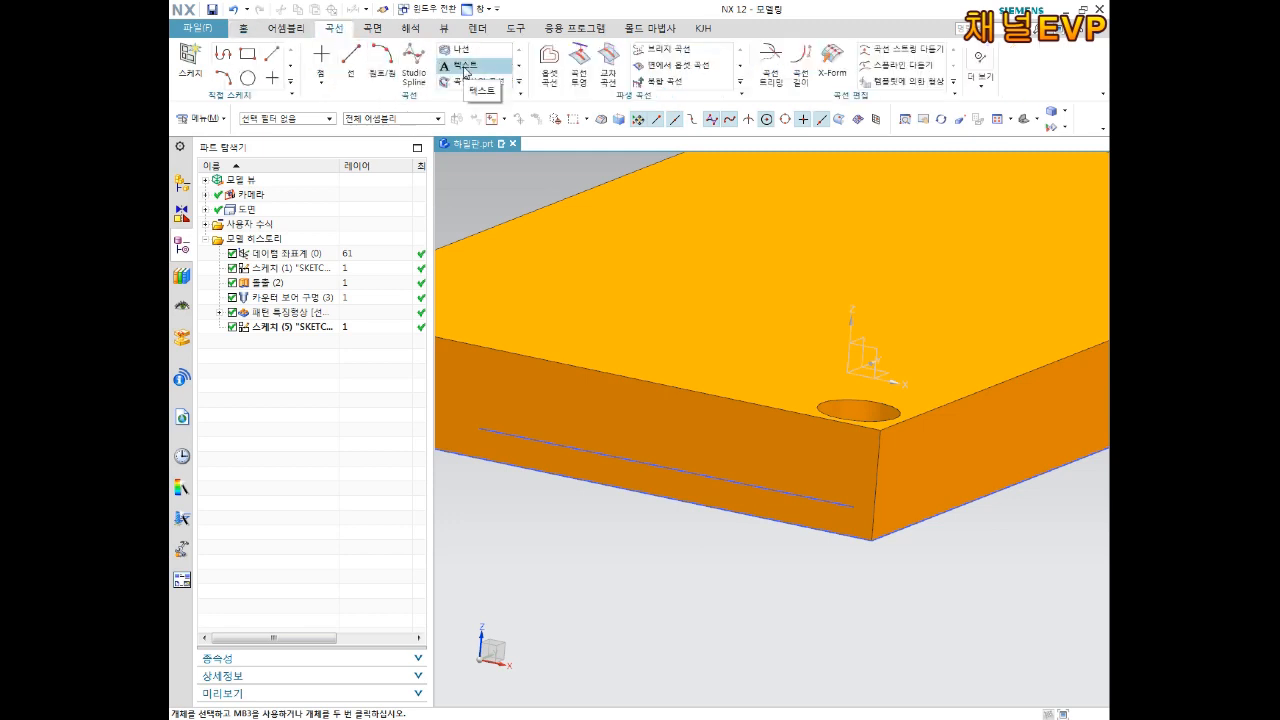
pyautogui.click(465, 67)
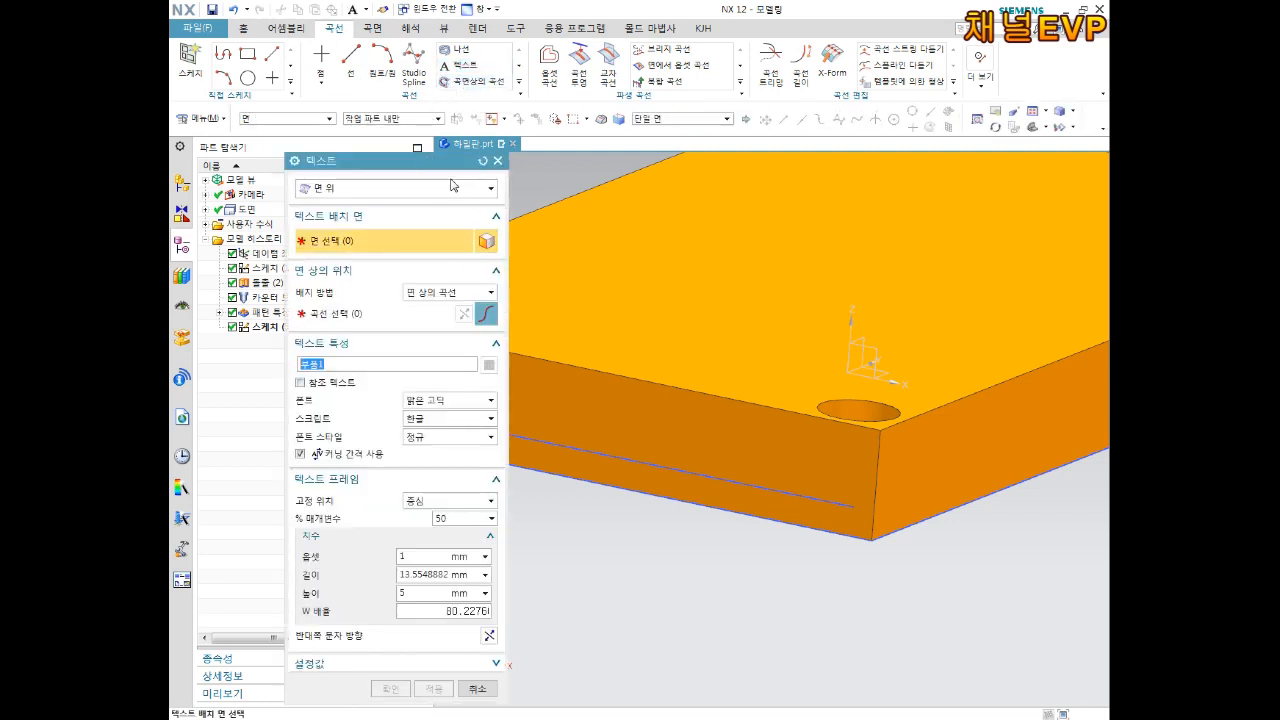
pyautogui.click(379, 189)
pyautogui.click(379, 189)
pyautogui.click(379, 189)
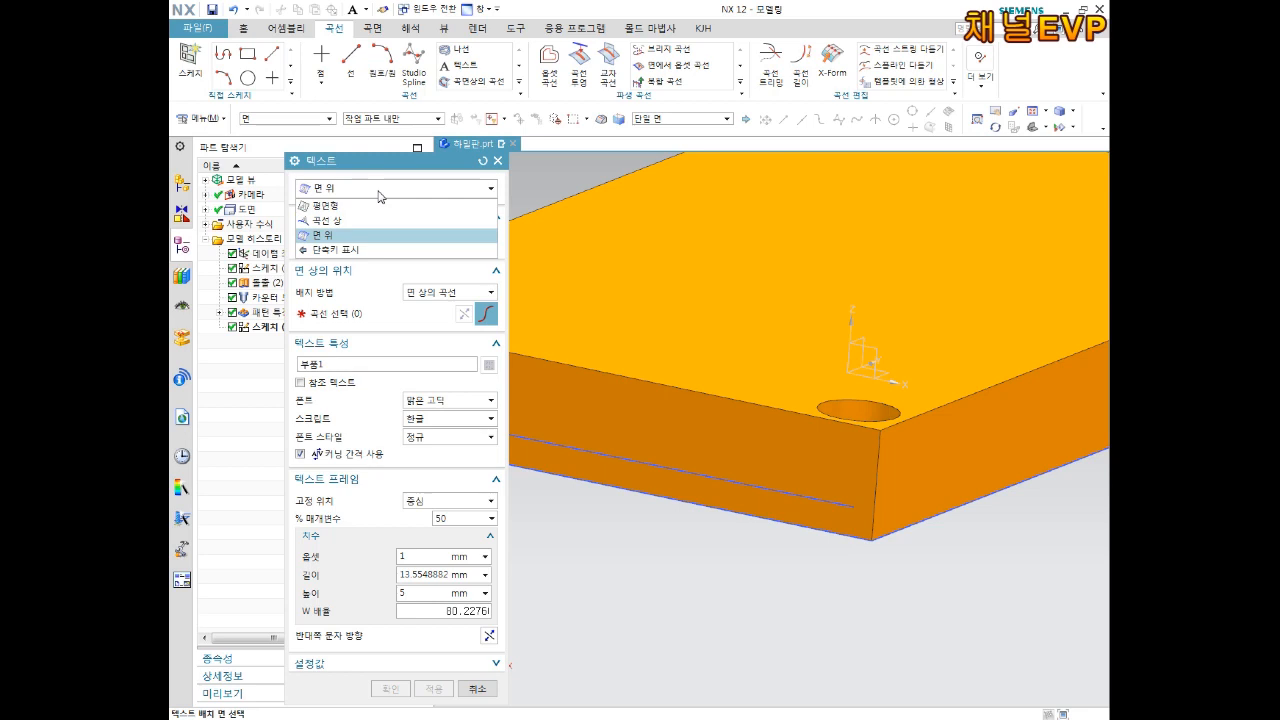
pyautogui.click(380, 190)
pyautogui.click(380, 190)
pyautogui.click(380, 190)
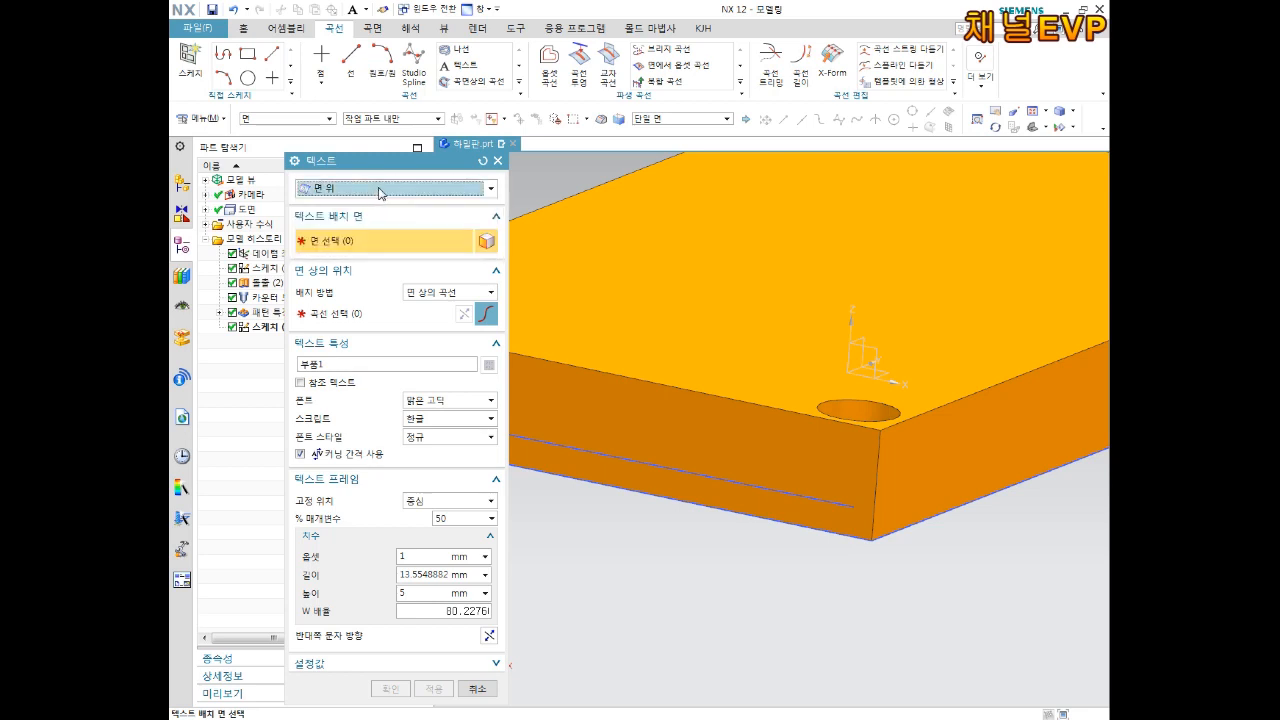
pyautogui.click(664, 410)
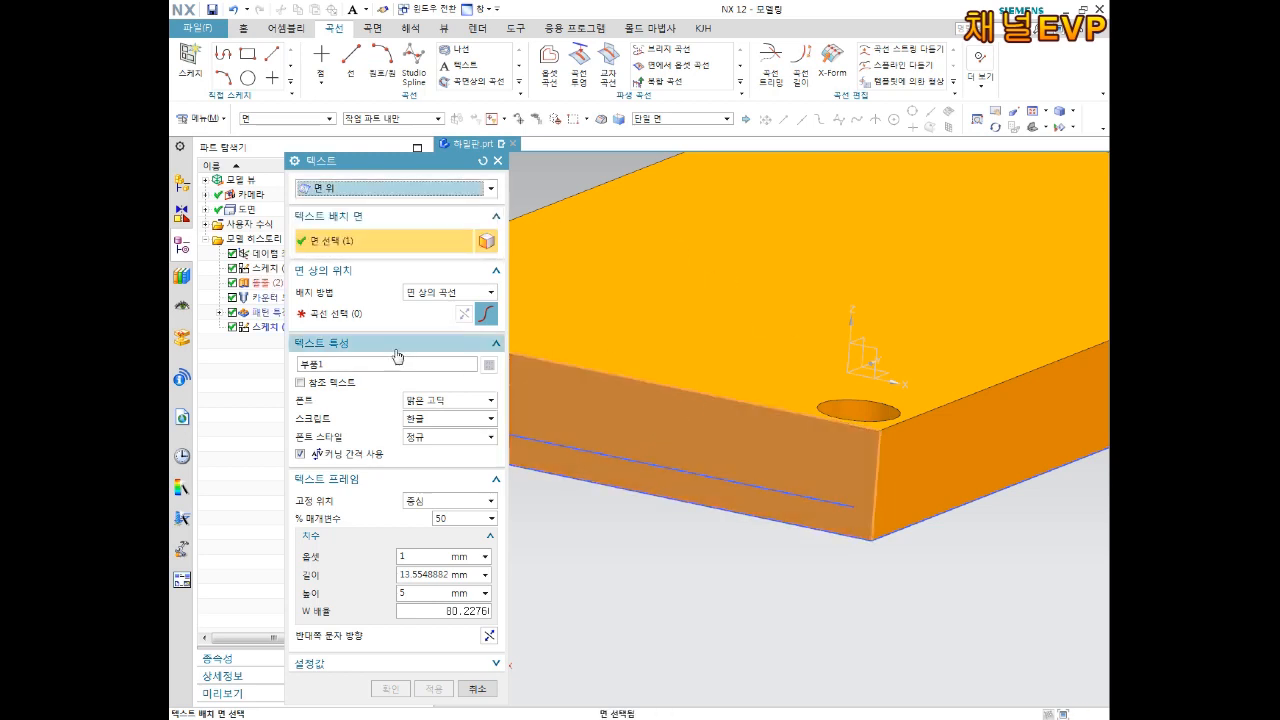
pyautogui.click(348, 316)
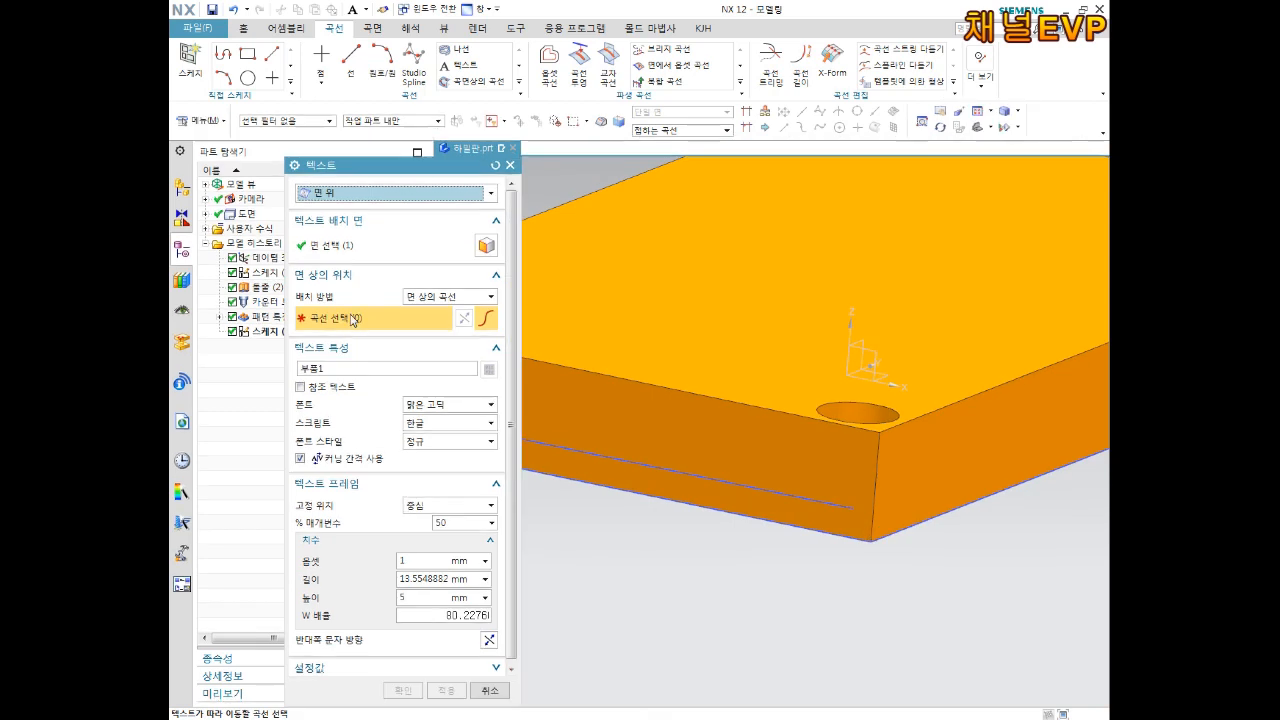
pyautogui.click(663, 465)
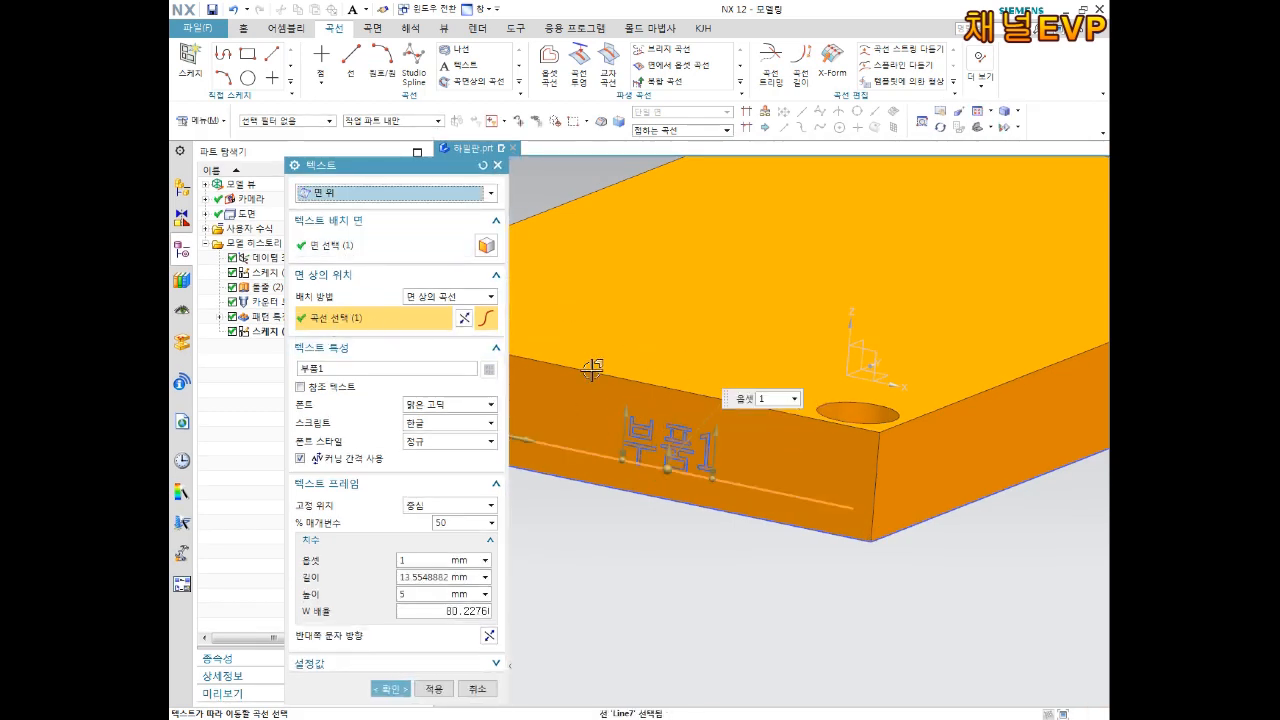
# - Enter "2단-사이드게이트 금형 하밀판" as the text content and choose 맑은 고딕 as its font
pyautogui.doubleClick(330, 370)
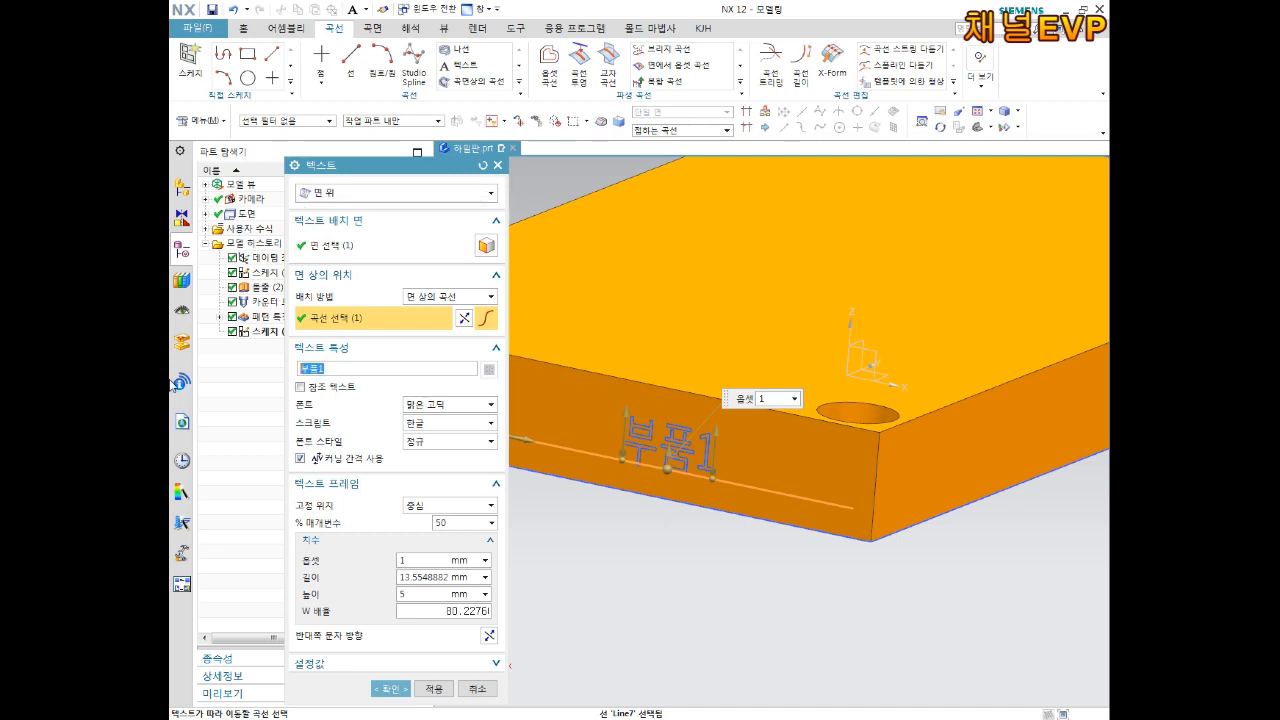
pyautogui.write('2다')
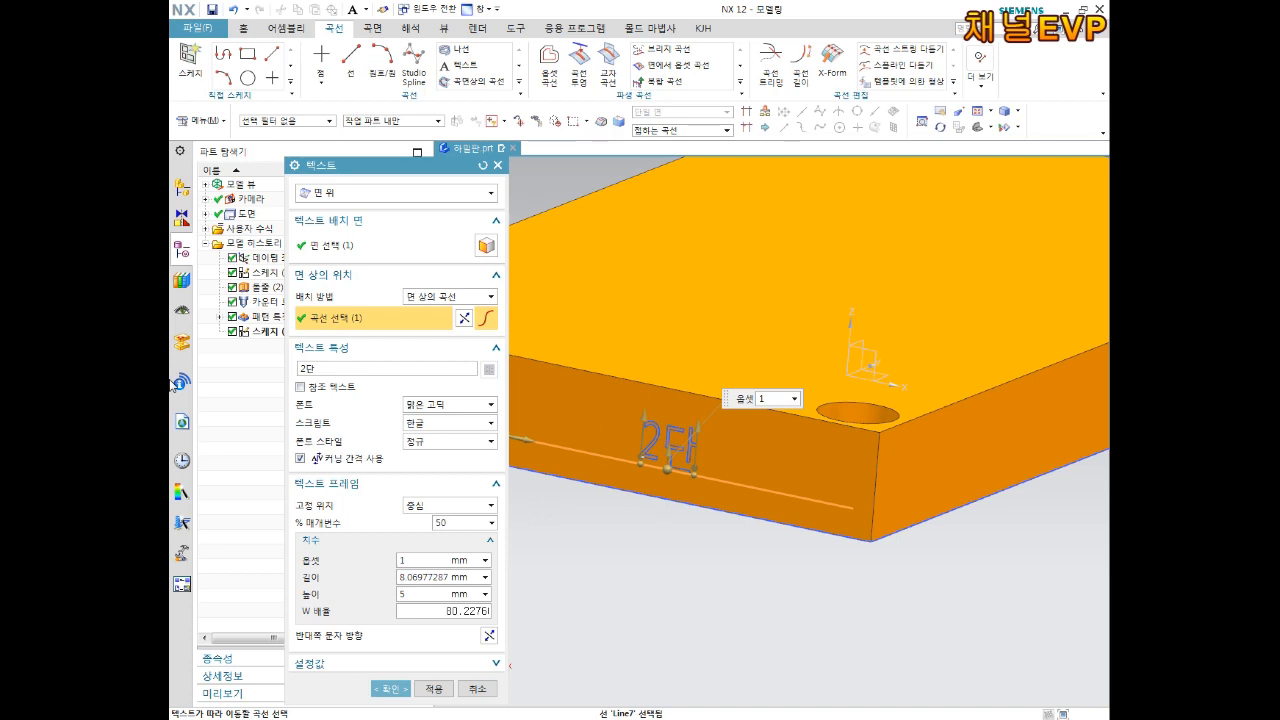
pyautogui.write('-사이드게이트')
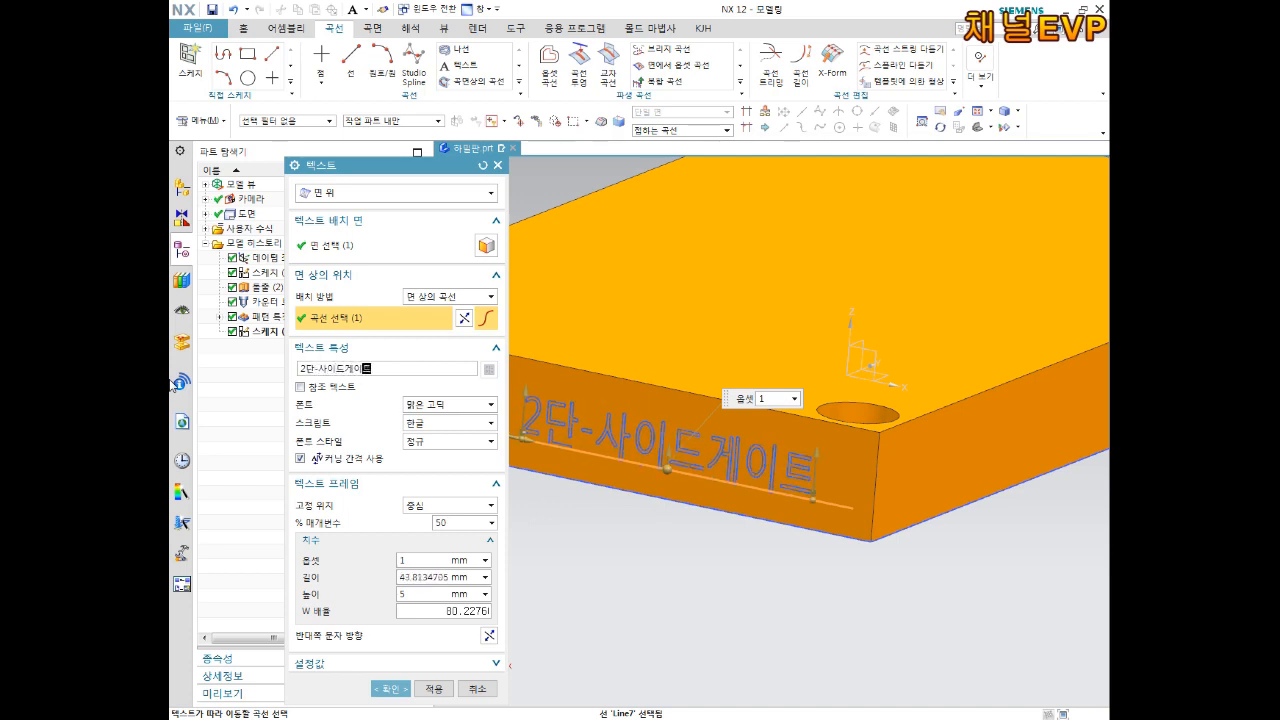
pyautogui.write(' 금형 하밀판')
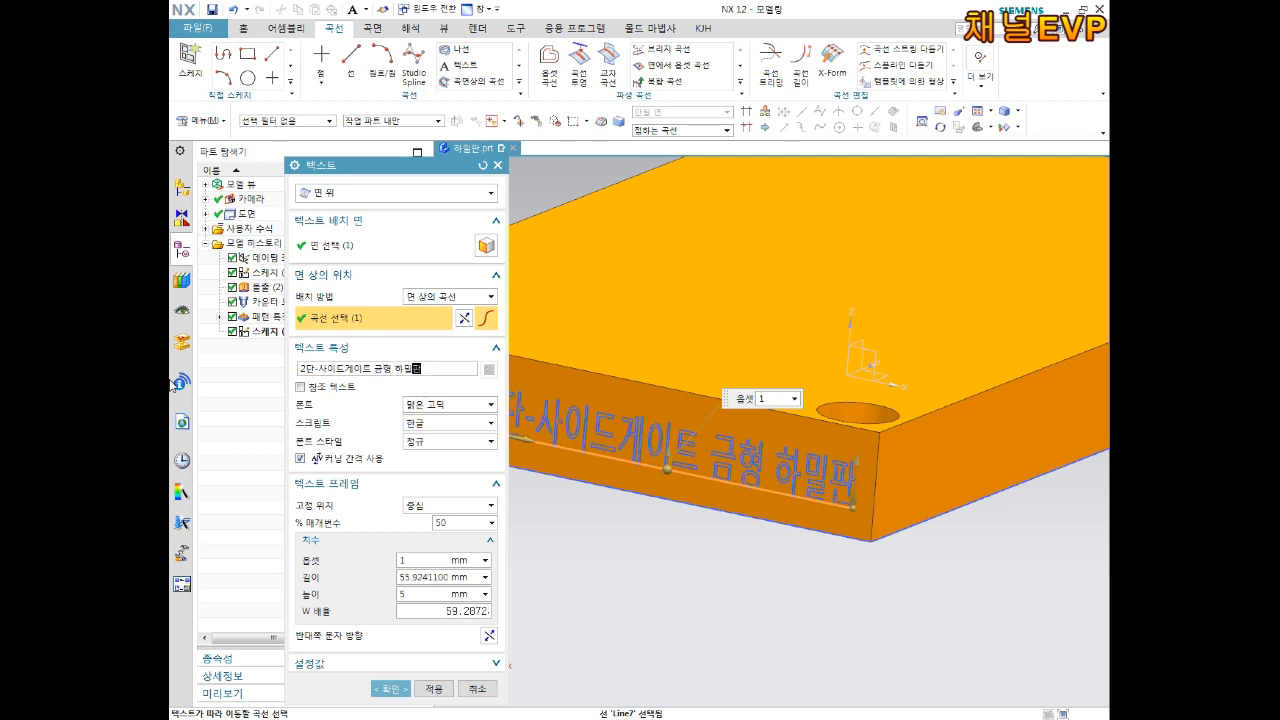
pyautogui.click(442, 405)
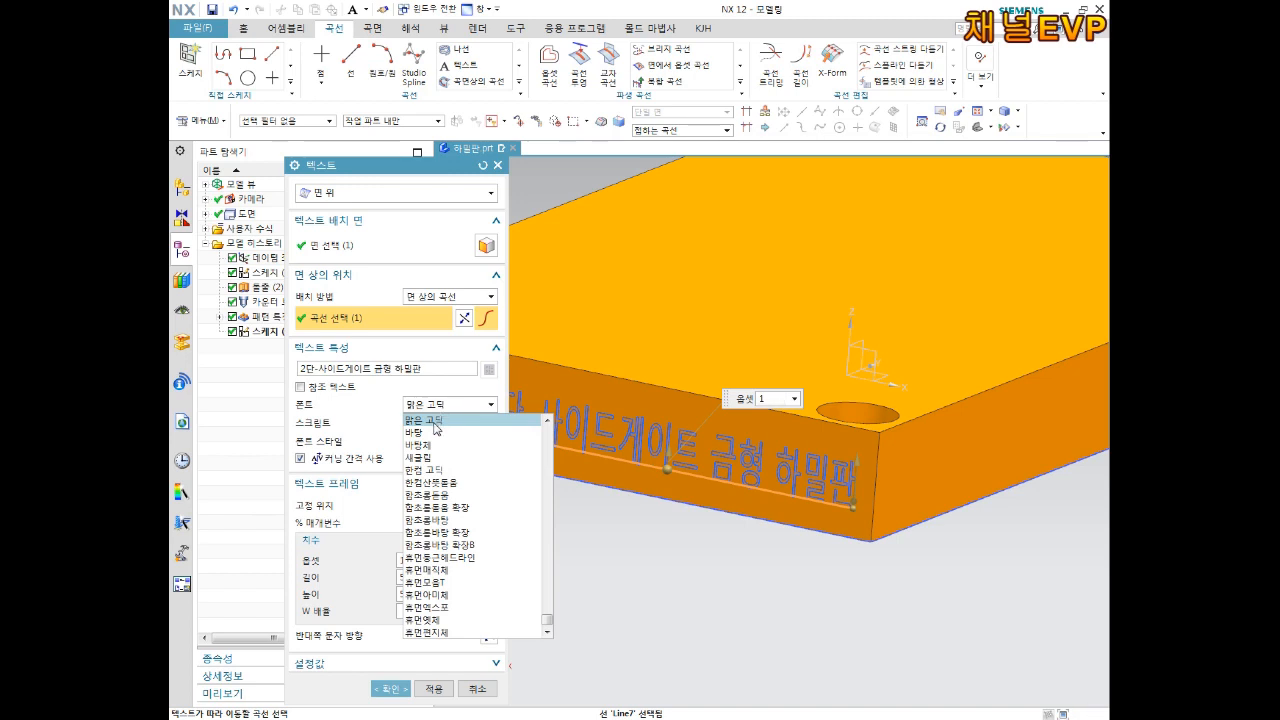
pyautogui.click(435, 421)
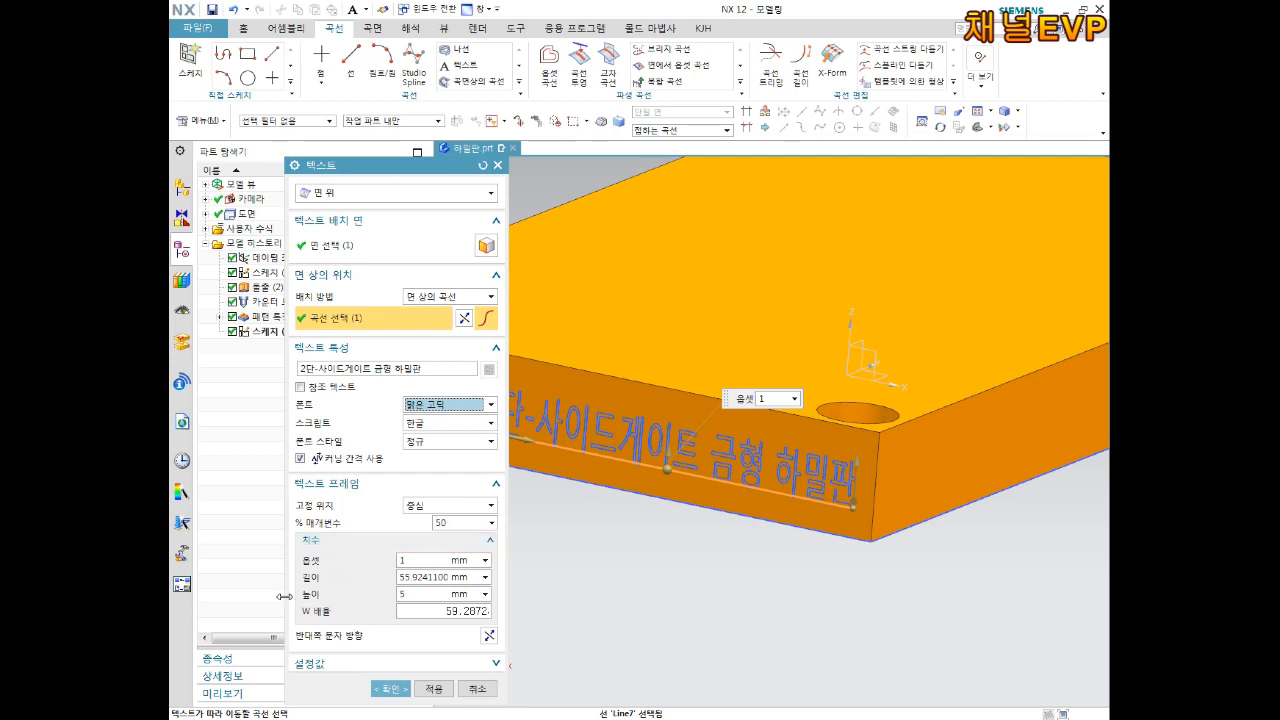
# - Set the text height to 3.5 mm and check the lettering on the front side face
pyautogui.doubleClick(428, 596)
pyautogui.write('3.5')
pyautogui.press('Return')
pyautogui.scroll(-4, 790, 570)
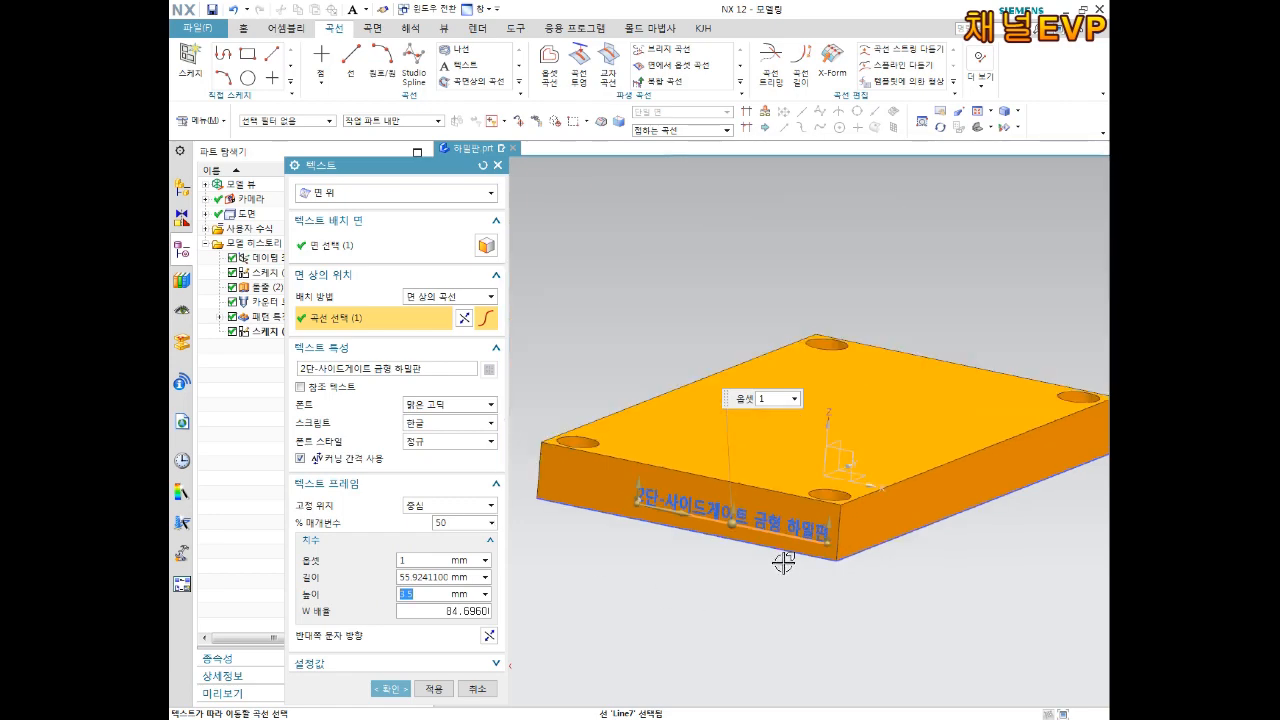
pyautogui.moveTo(797, 603); pyautogui.dragTo(804, 505, button='middle')
pyautogui.scroll(8, 804, 505)
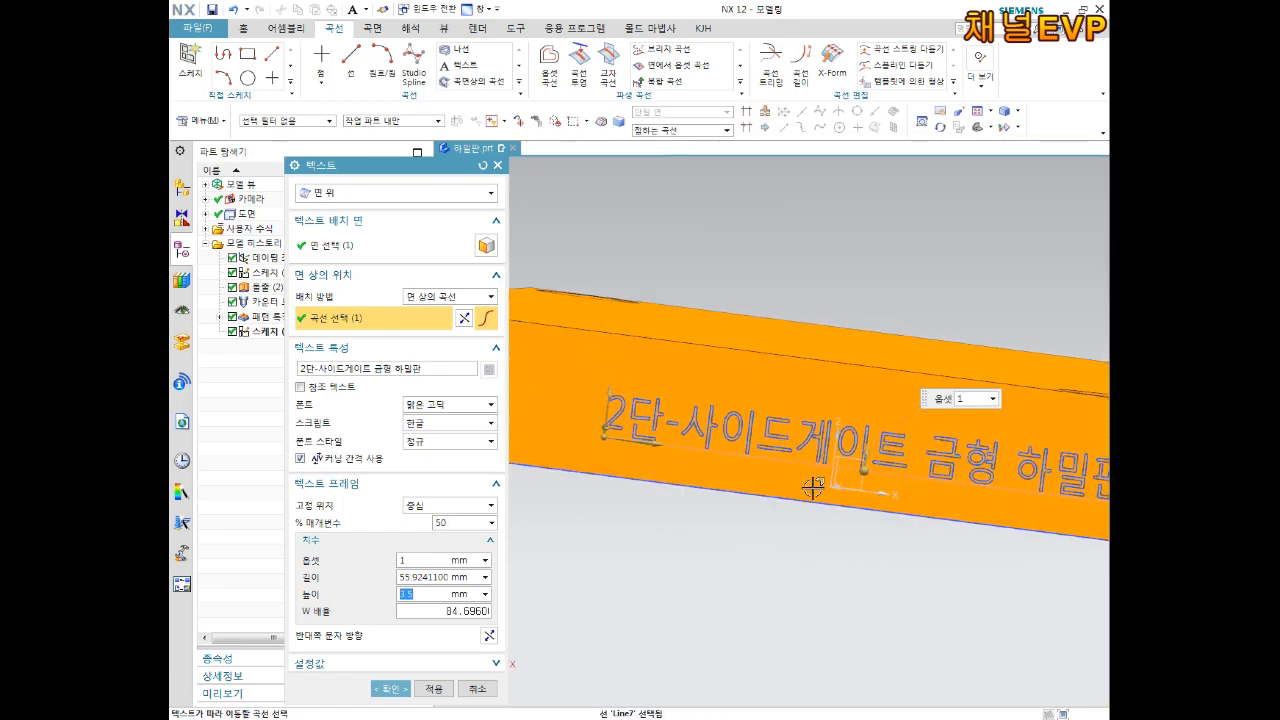
pyautogui.keyDown('shift'); pyautogui.moveTo(926, 490); pyautogui.dragTo(850, 370, button='middle'); pyautogui.keyUp('shift')
pyautogui.scroll(-1, 846, 374)
pyautogui.keyDown('shift'); pyautogui.moveTo(887, 511); pyautogui.dragTo(852, 494, button='middle'); pyautogui.keyUp('shift')
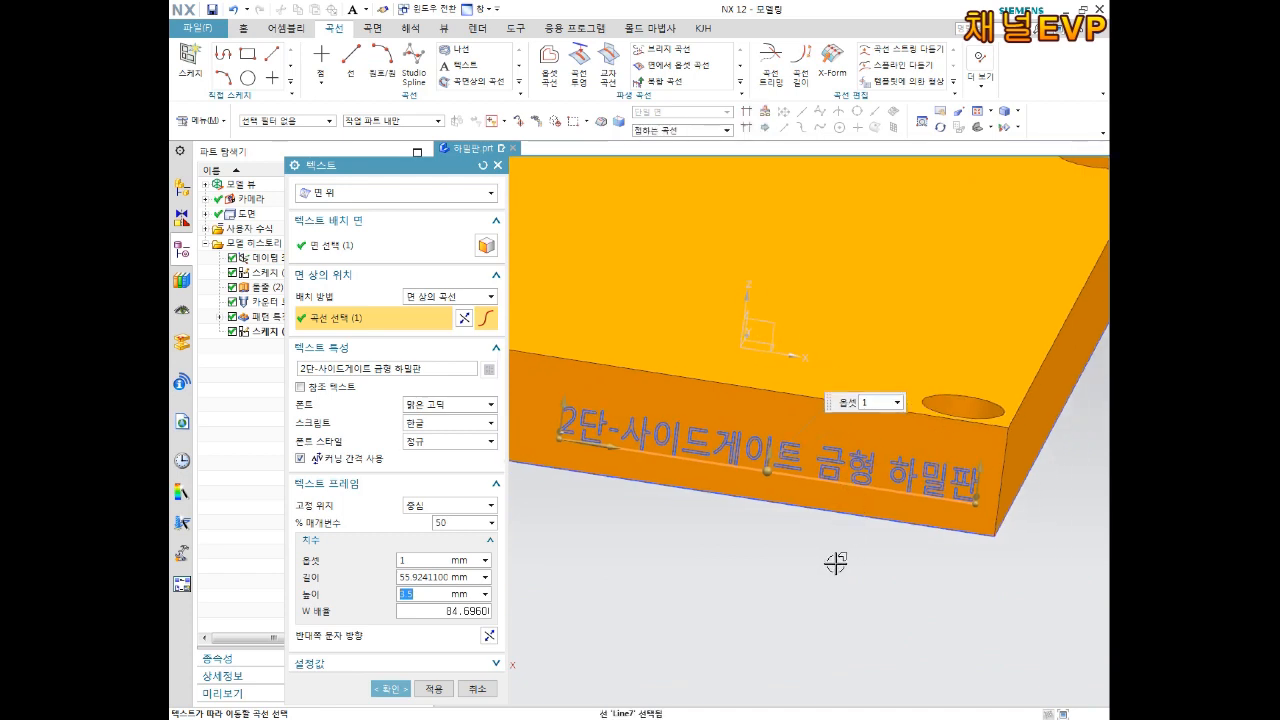
# - Append " 7번" to the text, reselect the sketched line as its placement curve and create the text
pyautogui.press('BackSpace')
pyautogui.write('7번')
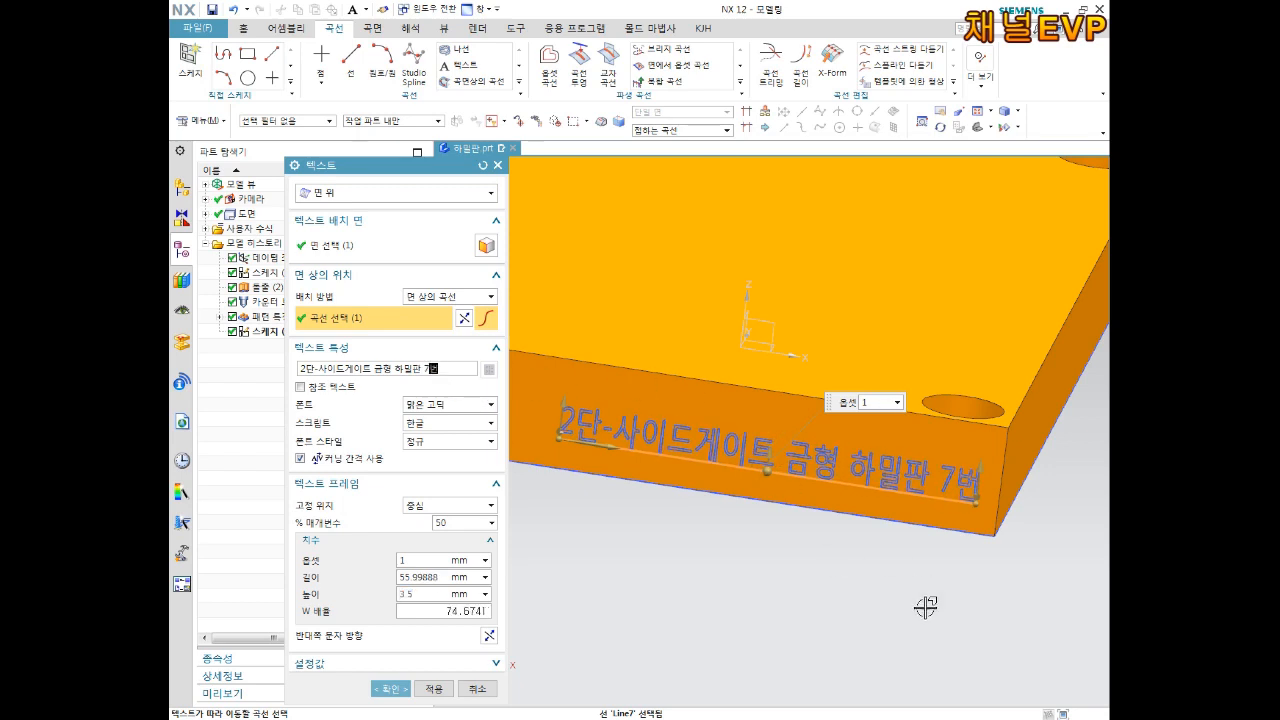
pyautogui.press('Escape')
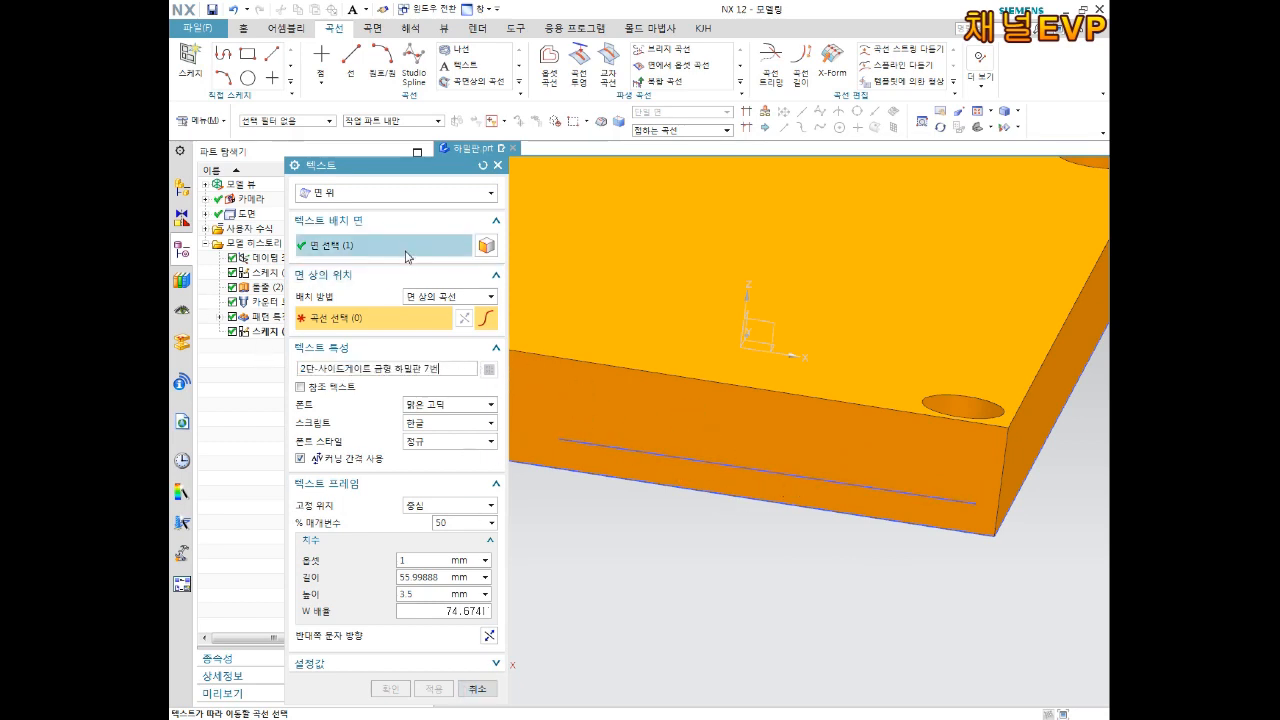
pyautogui.click(676, 456)
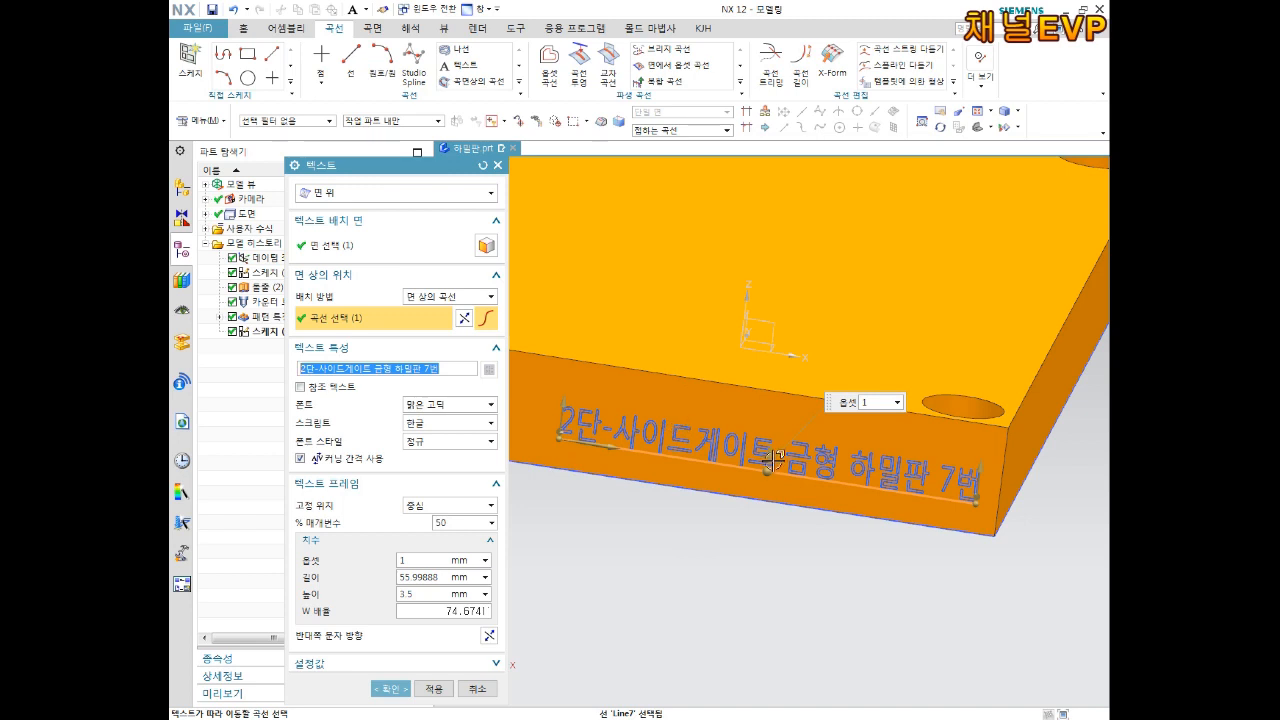
pyautogui.moveTo(775, 472); pyautogui.dragTo(757, 434, button='middle')
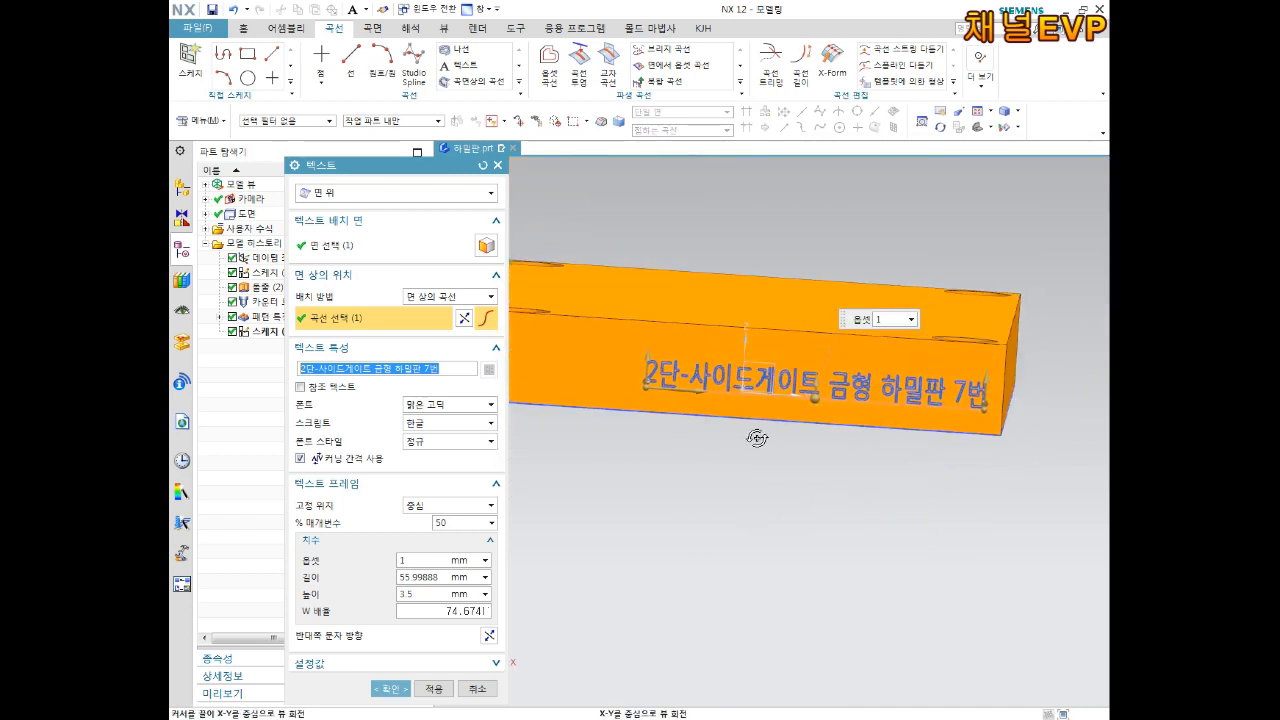
pyautogui.scroll(2, 766, 423)
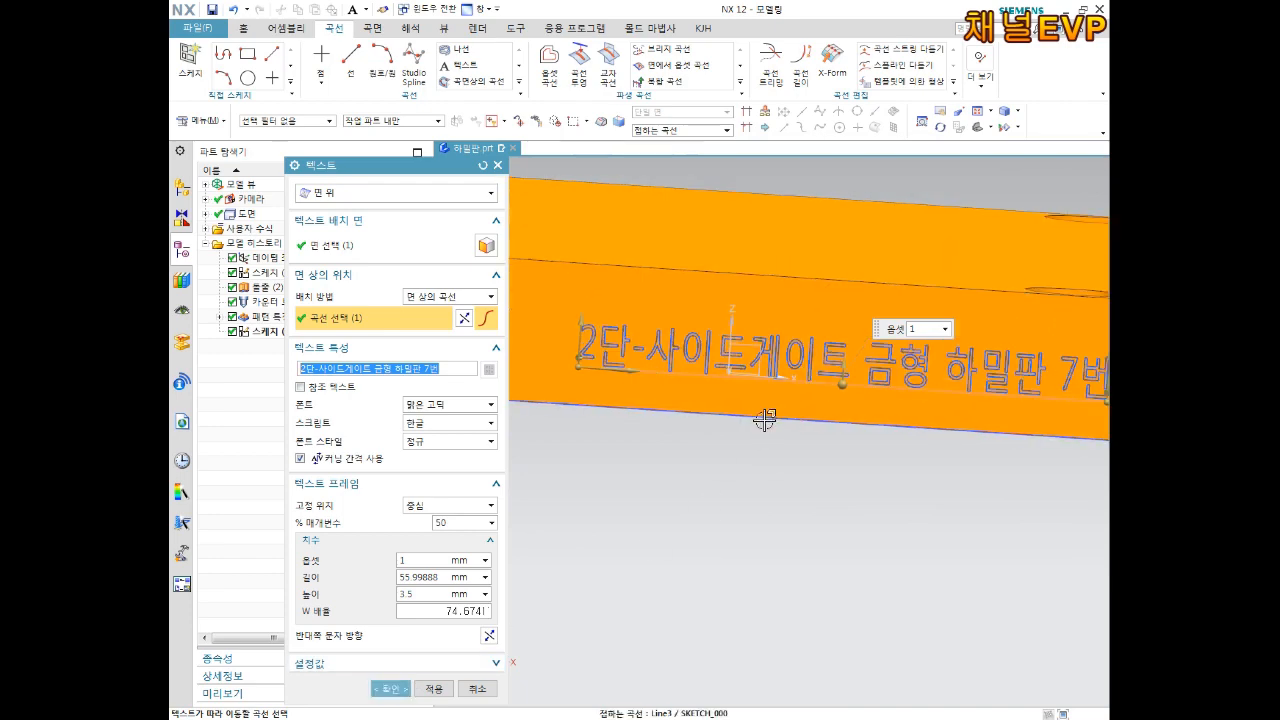
pyautogui.click(389, 689)
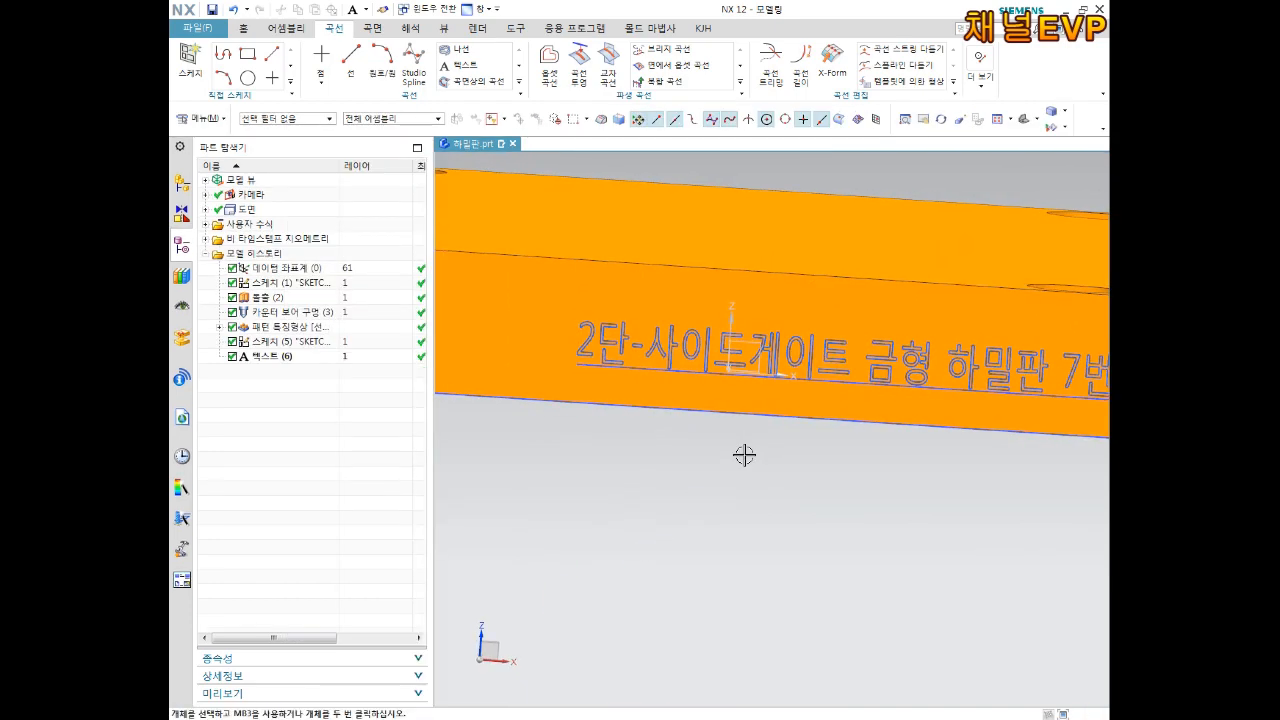
# - Start an Extrude using all the text curves on the plate's front side face as the section
pyautogui.scroll(-2, 745, 463)
pyautogui.moveTo(746, 463)
pyautogui.mouseDown(button='middle')
pyautogui.moveTo(777, 477)
pyautogui.moveTo(749, 488)
pyautogui.mouseUp(button='middle')
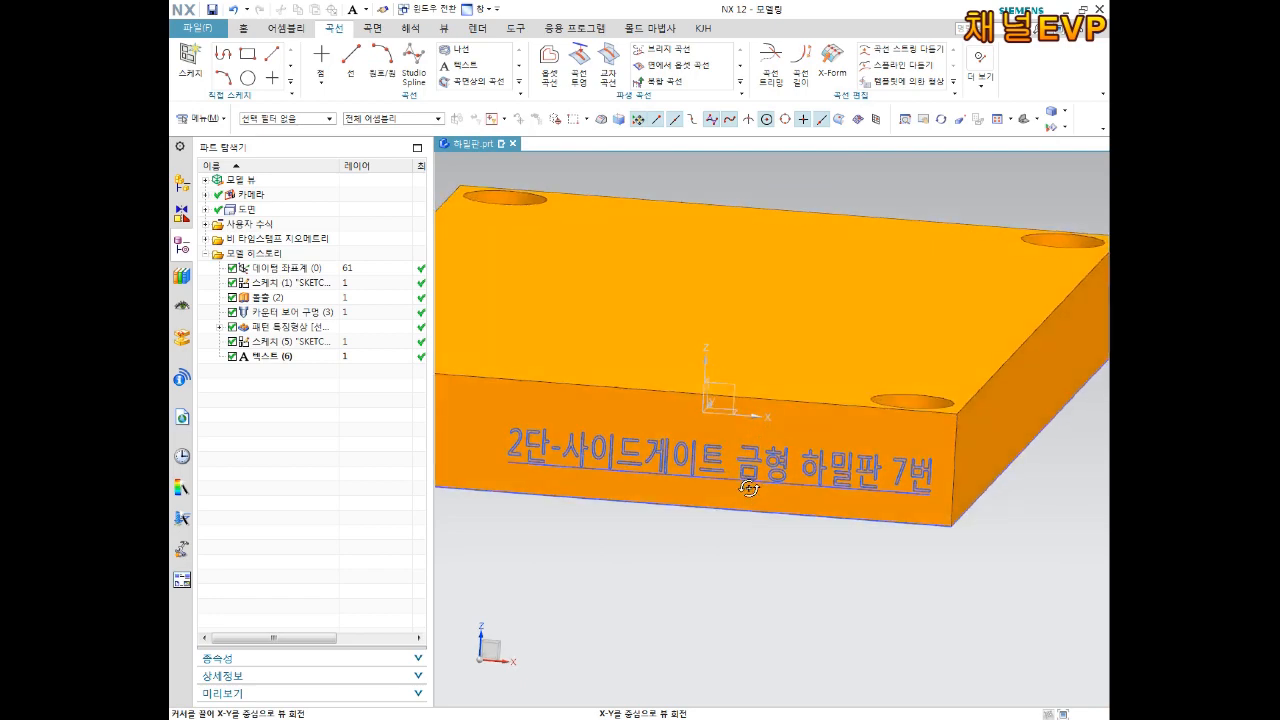
pyautogui.click(244, 29)
pyautogui.click(326, 60)
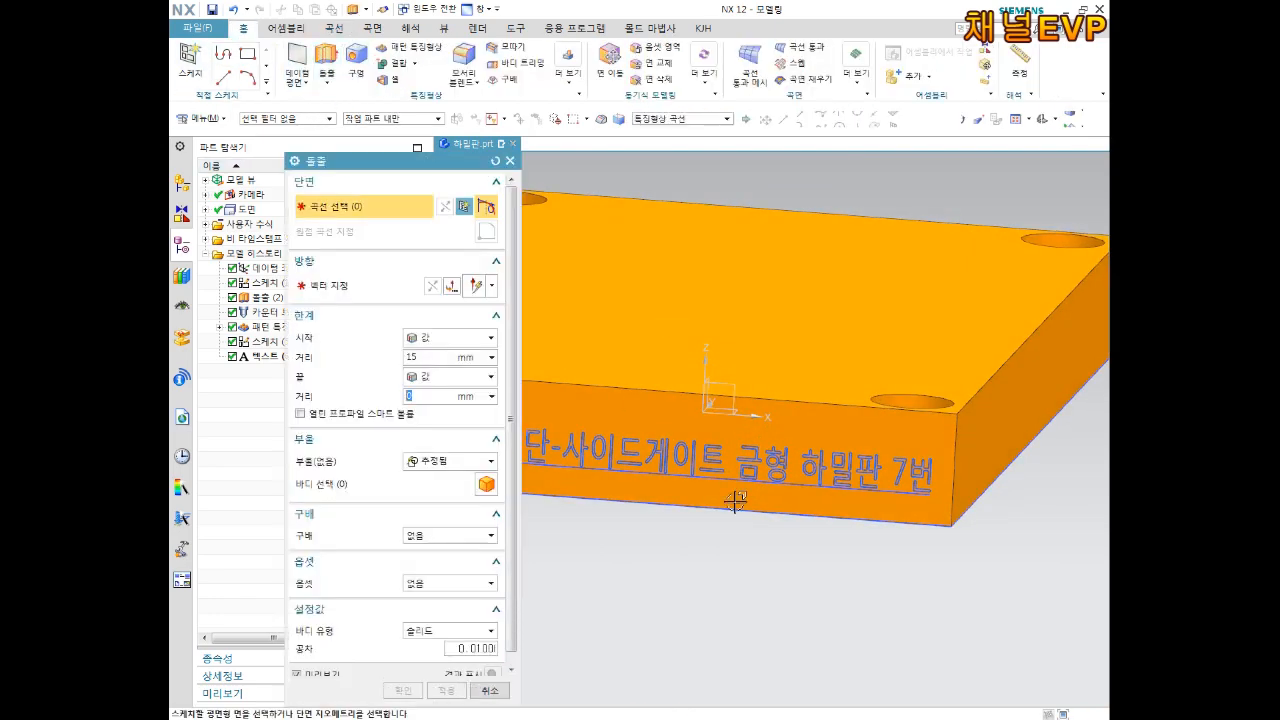
pyautogui.scroll(1, 698, 468)
pyautogui.scroll(3, 698, 468)
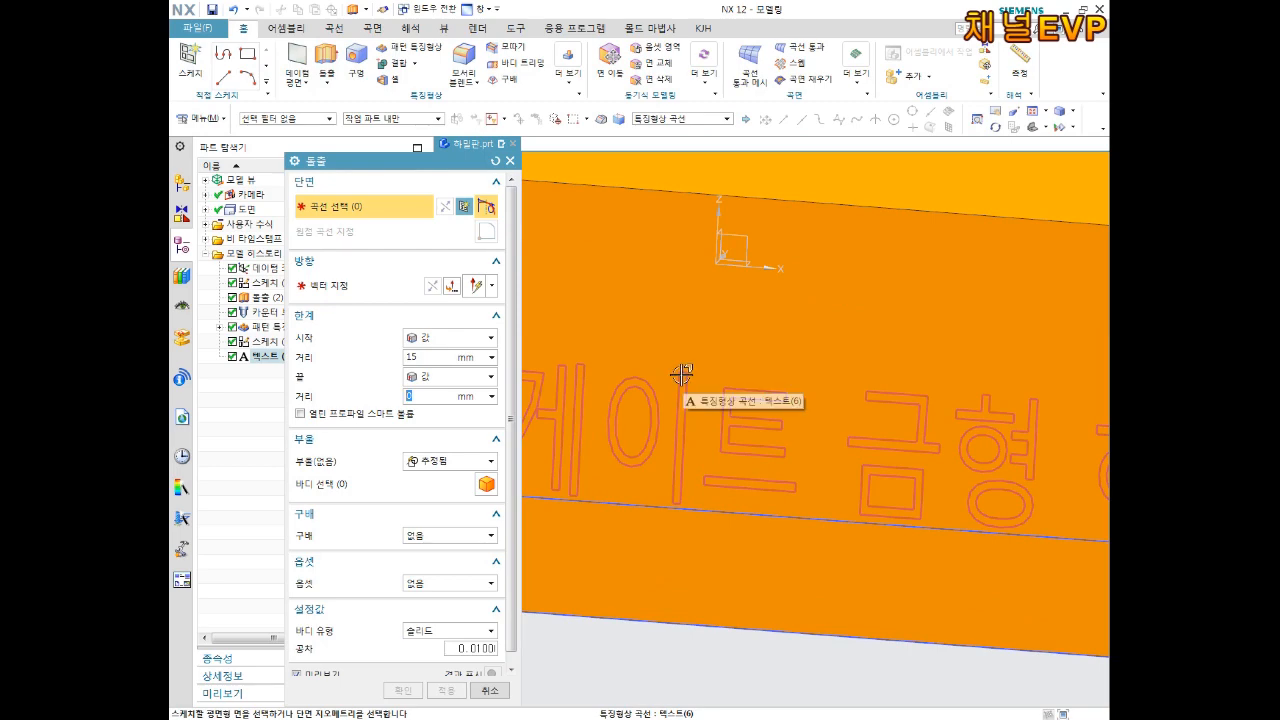
pyautogui.click(683, 377)
pyautogui.scroll(-4, 748, 510)
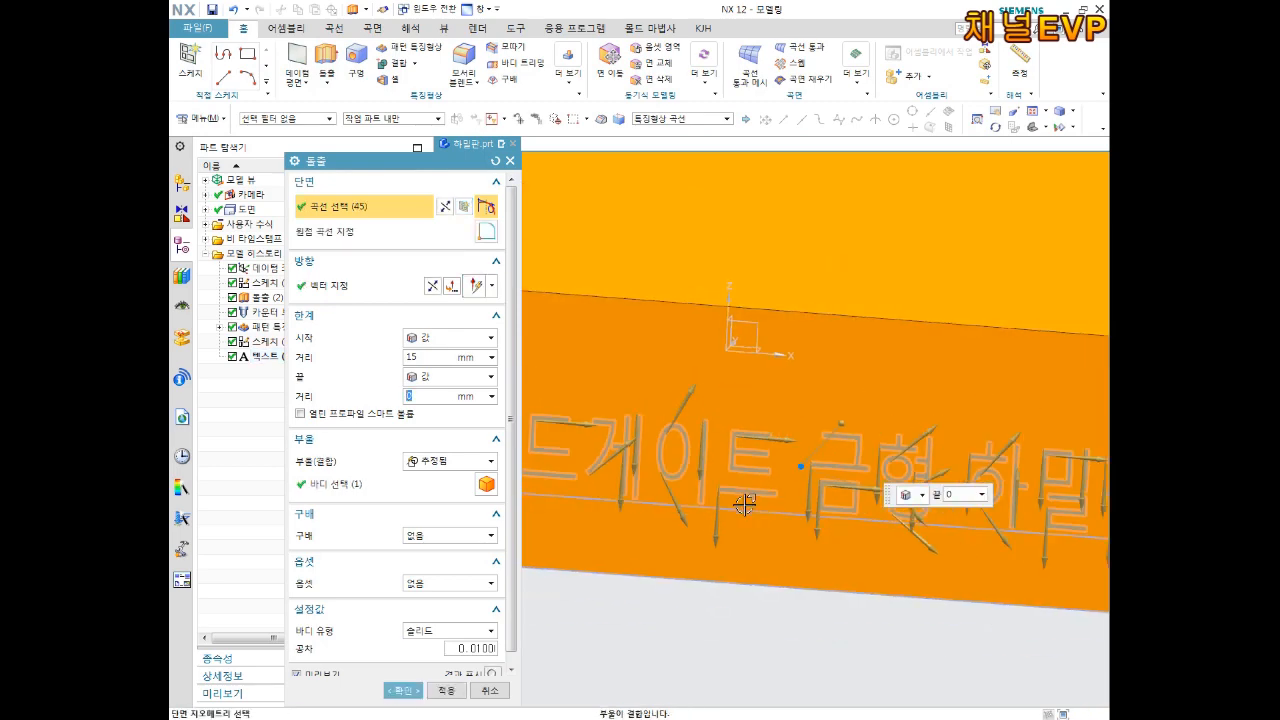
pyautogui.moveTo(765, 545); pyautogui.dragTo(726, 569, button='middle')
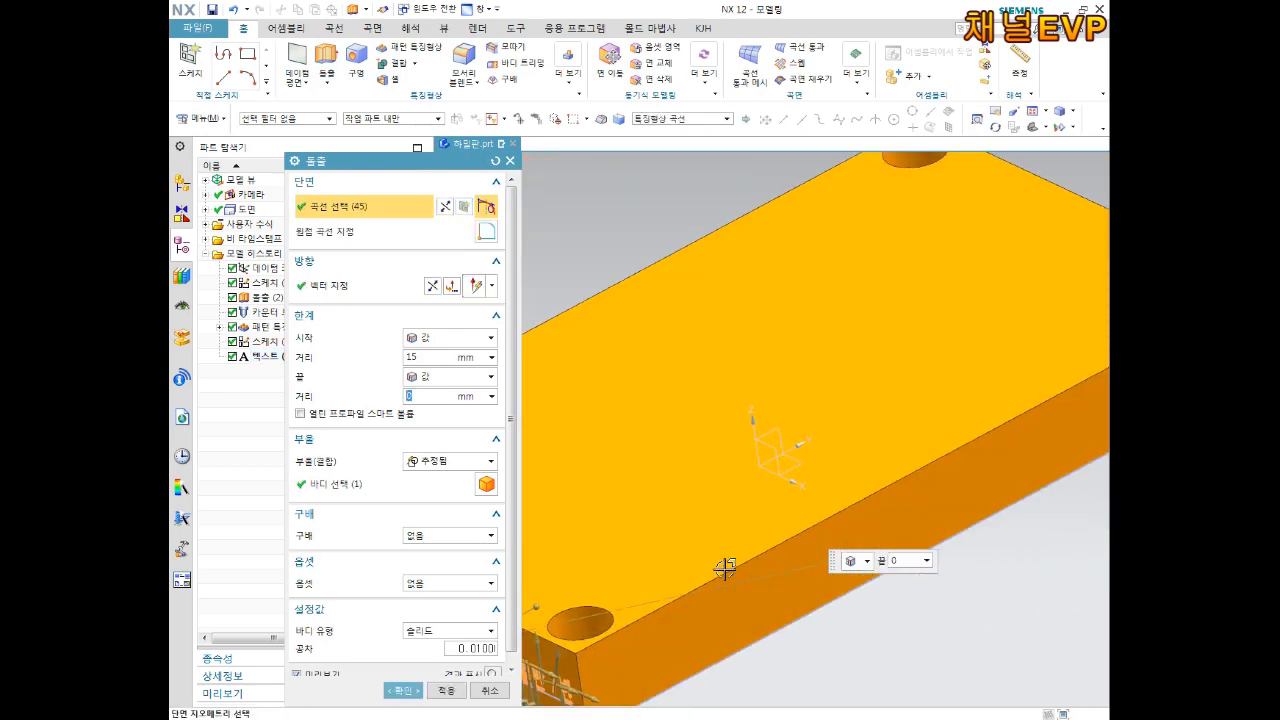
pyautogui.keyDown('shift'); pyautogui.moveTo(636, 560); pyautogui.dragTo(915, 371, button='middle'); pyautogui.keyUp('shift')
pyautogui.scroll(2, 711, 443)
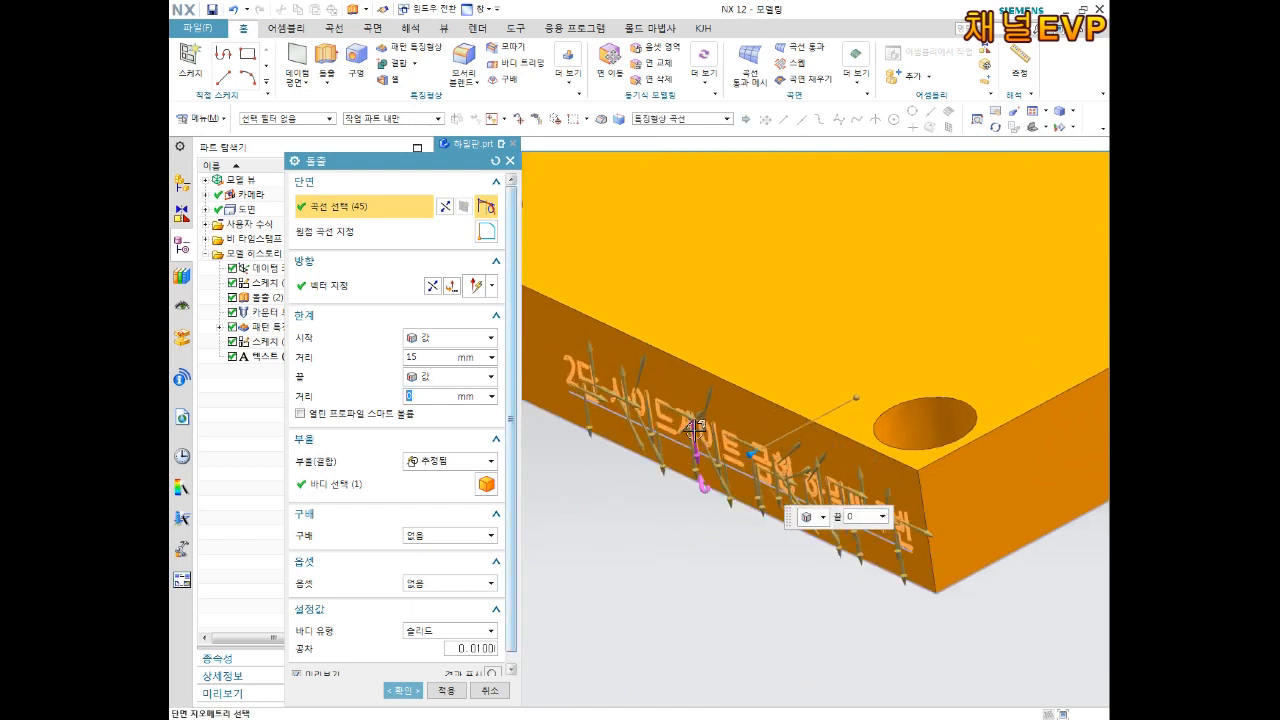
# - Cut the text into the plate with a start distance of 0.02 mm, end distance 0 and the subtract (빼기) Boolean
pyautogui.click(432, 285)
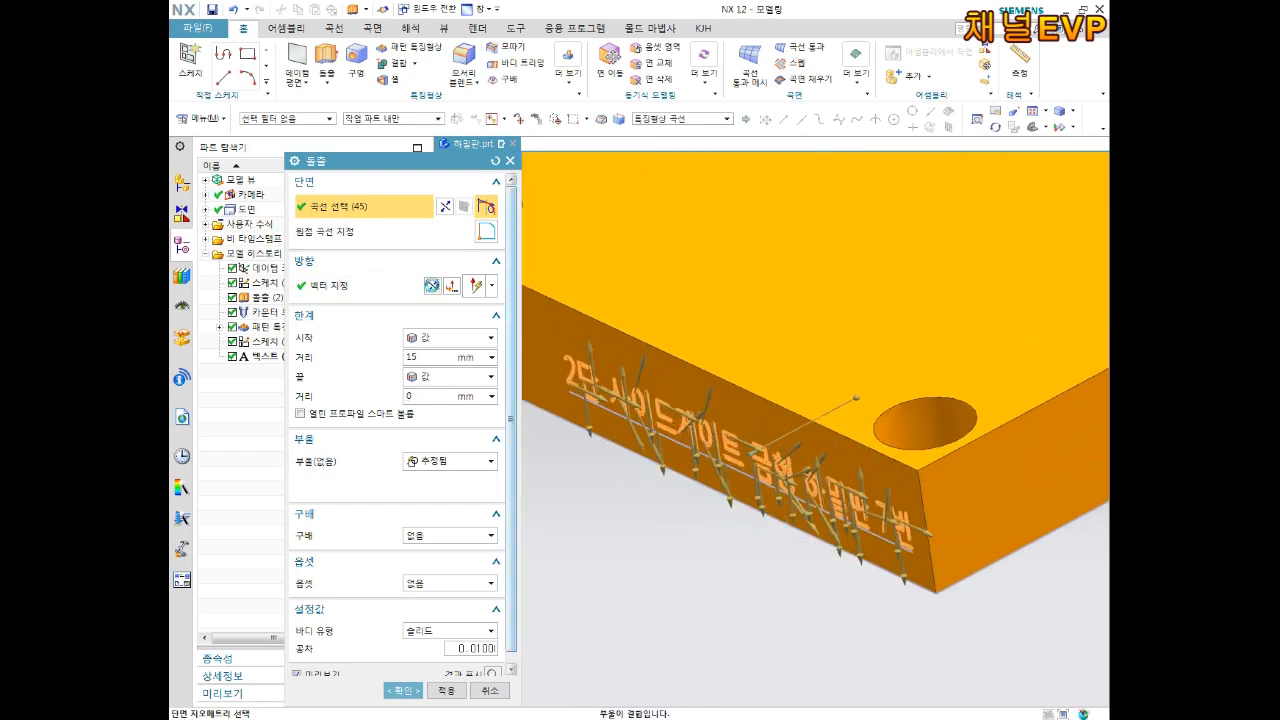
pyautogui.click(432, 285)
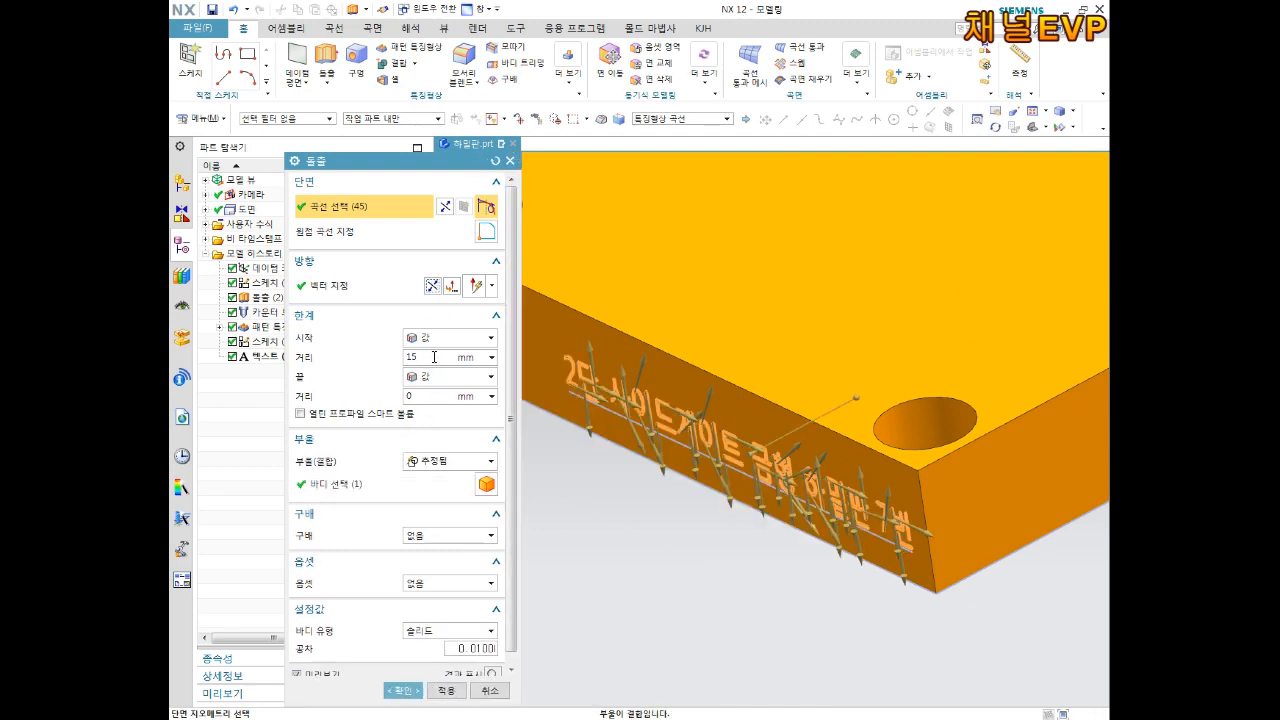
pyautogui.write('2')
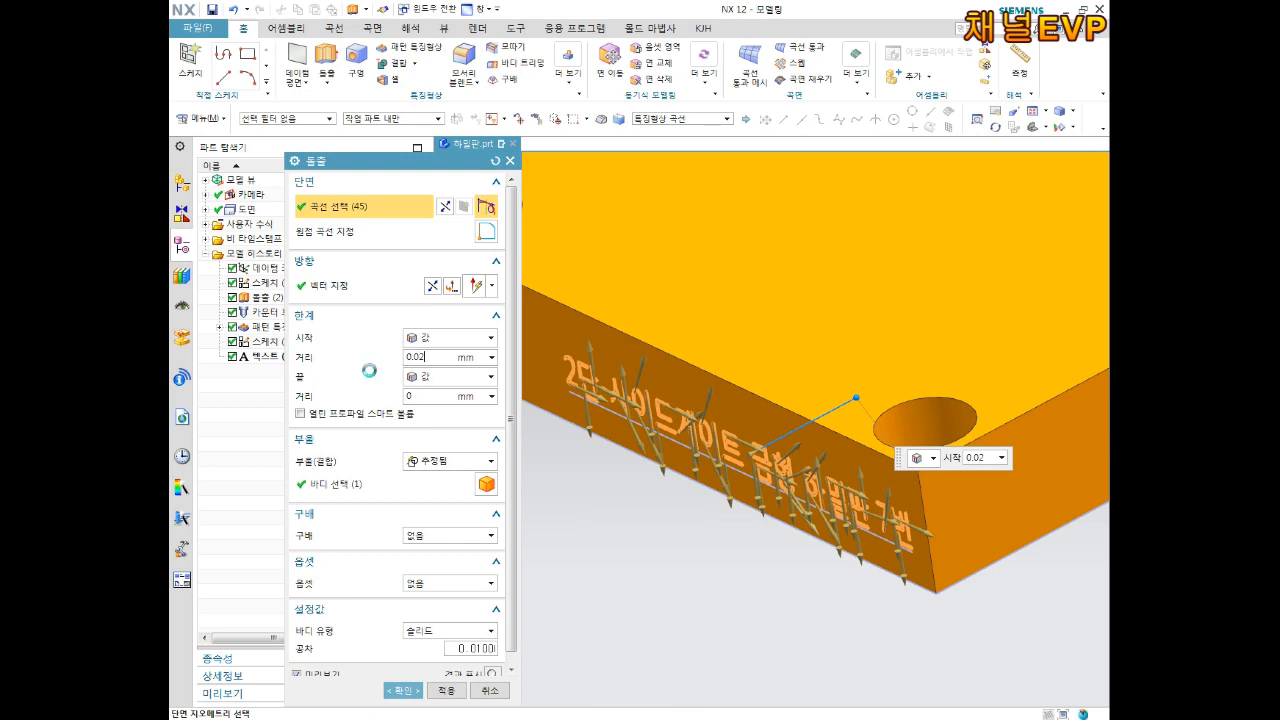
pyautogui.click(448, 461)
pyautogui.click(444, 508)
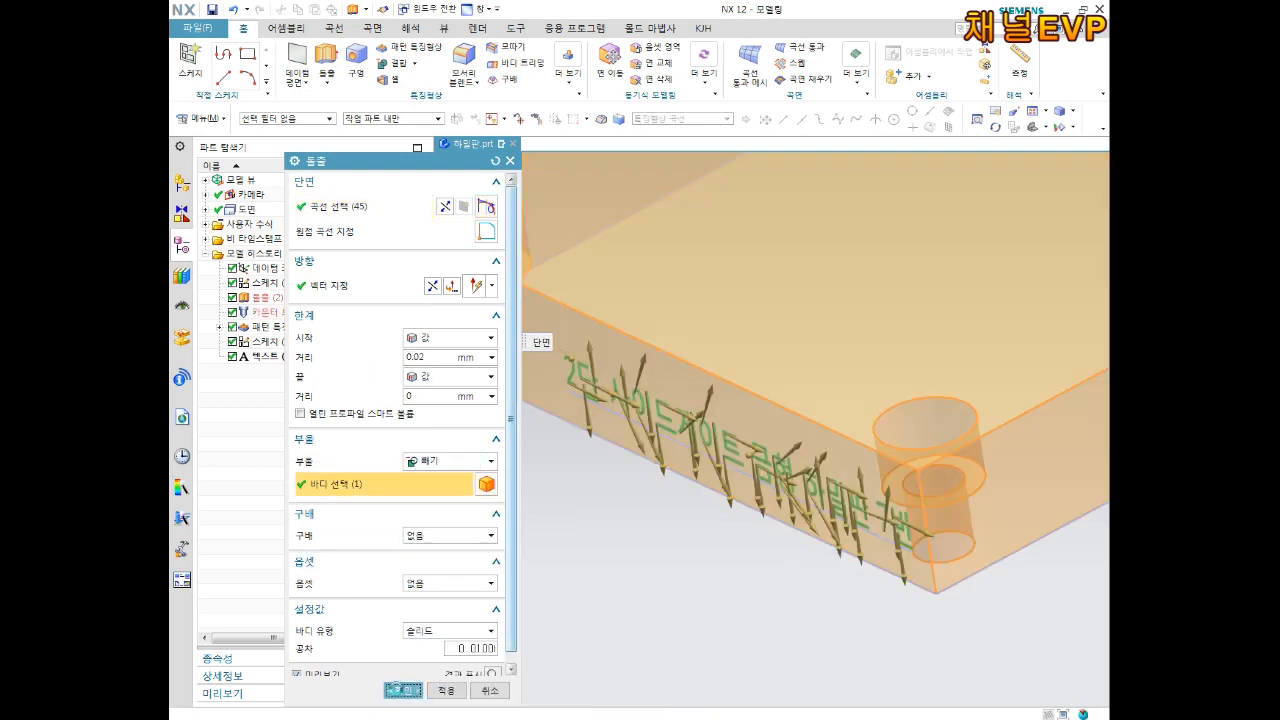
pyautogui.click(403, 690)
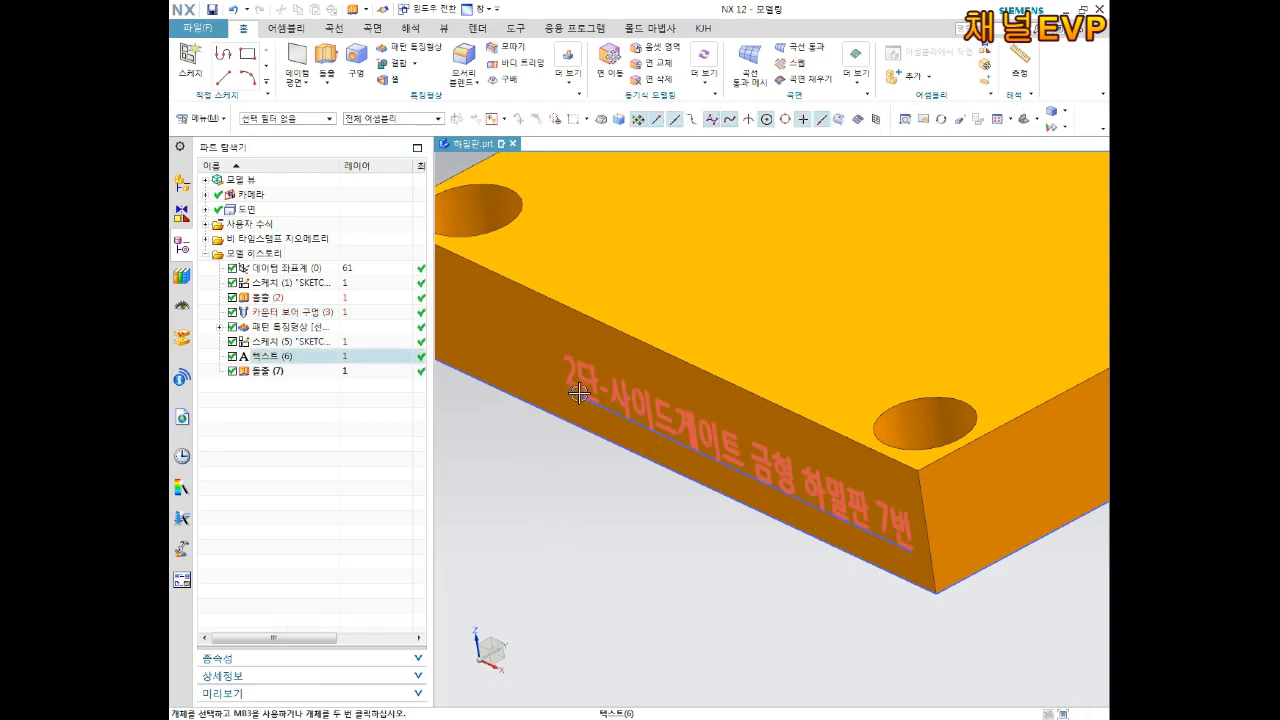
# - Assign a dark face colour to the extruded text cut with the feature colour assignment, using the 색상 지정 option
pyautogui.moveTo(576, 310); pyautogui.dragTo(777, 314, button='middle')
pyautogui.scroll(-3, 708, 391)
pyautogui.scroll(2, 703, 394)
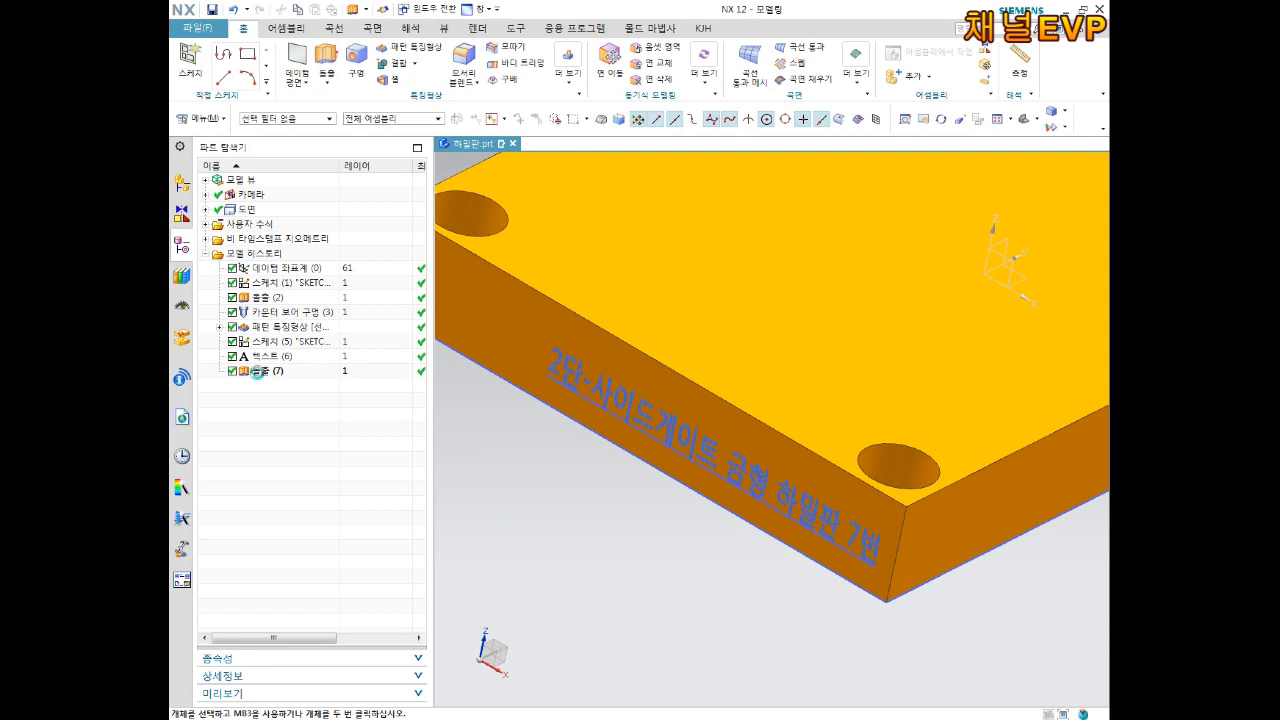
pyautogui.click(259, 372)
pyautogui.rightClick(262, 378)
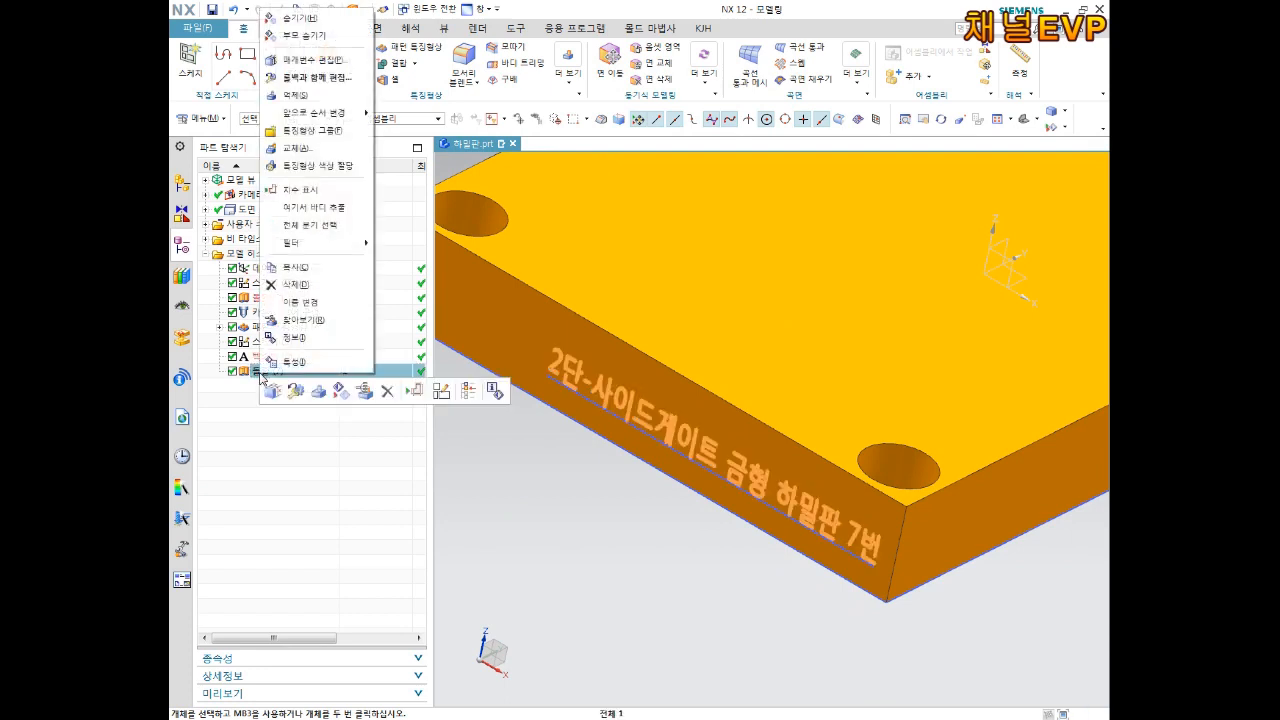
pyautogui.click(318, 165)
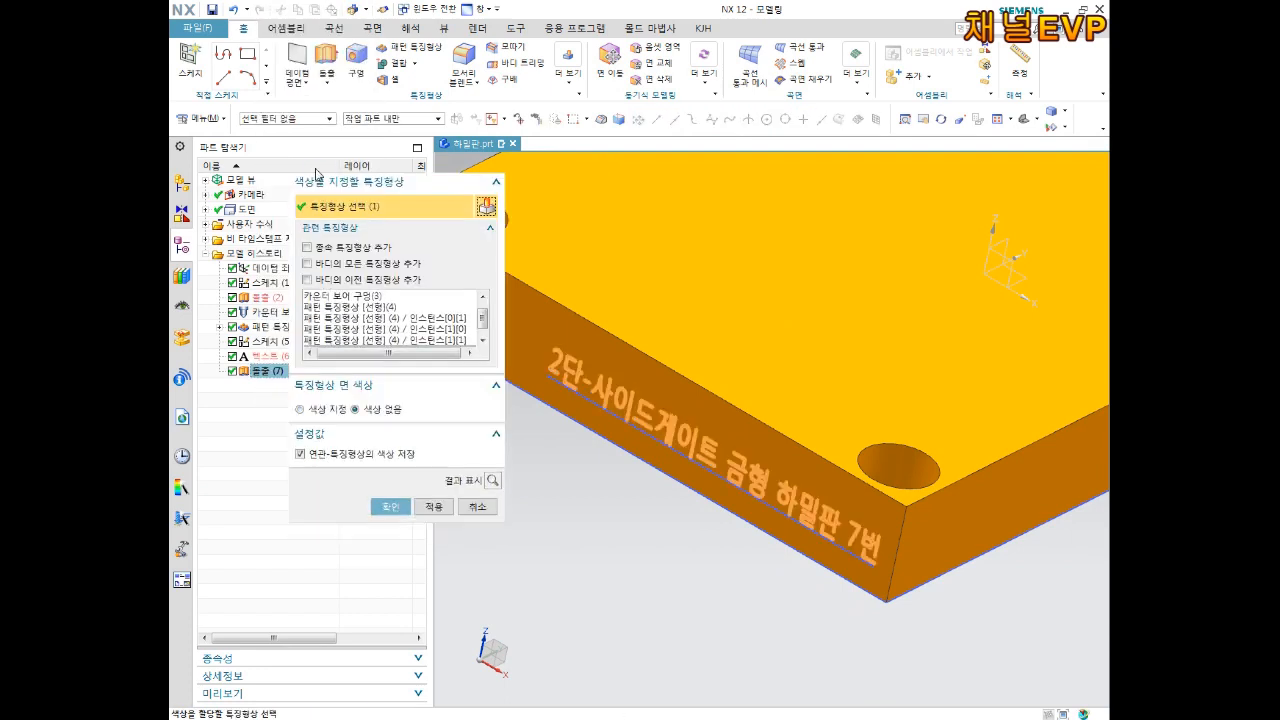
pyautogui.click(300, 409)
pyautogui.click(402, 526)
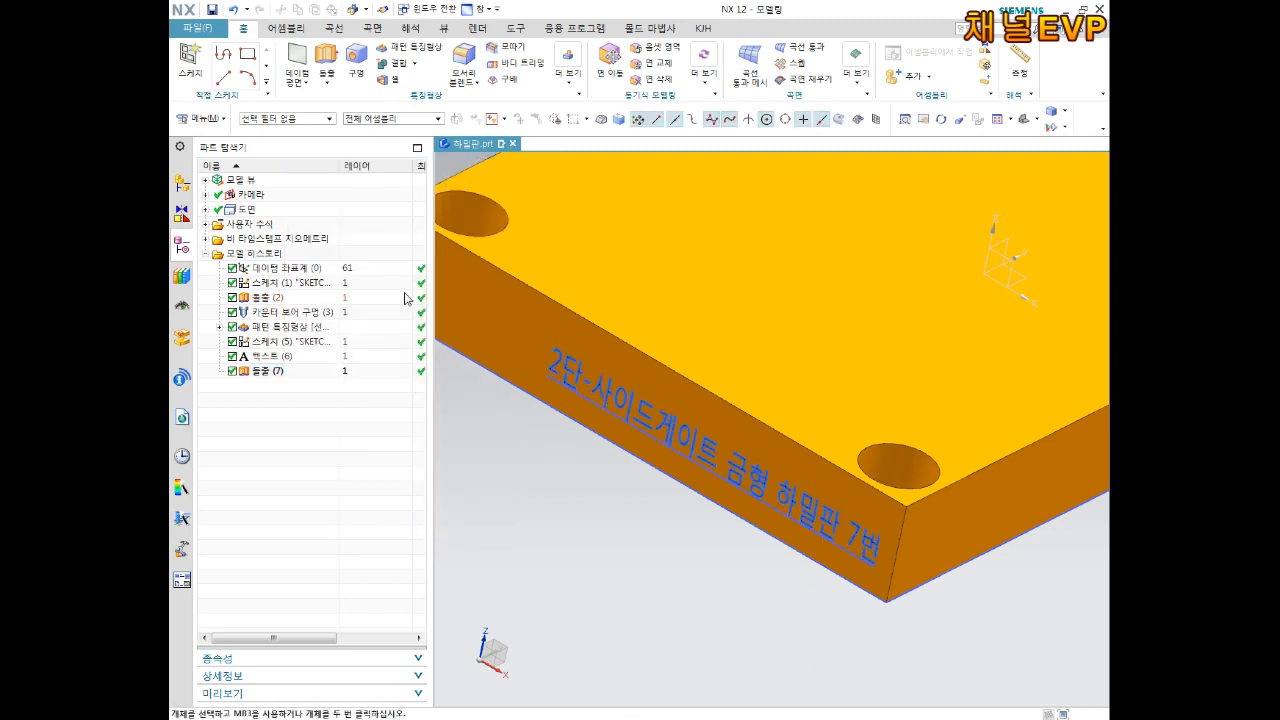
# - Hide the sketched placement line beneath the lettering on the plate's front side face
pyautogui.scroll(5, 488, 389)
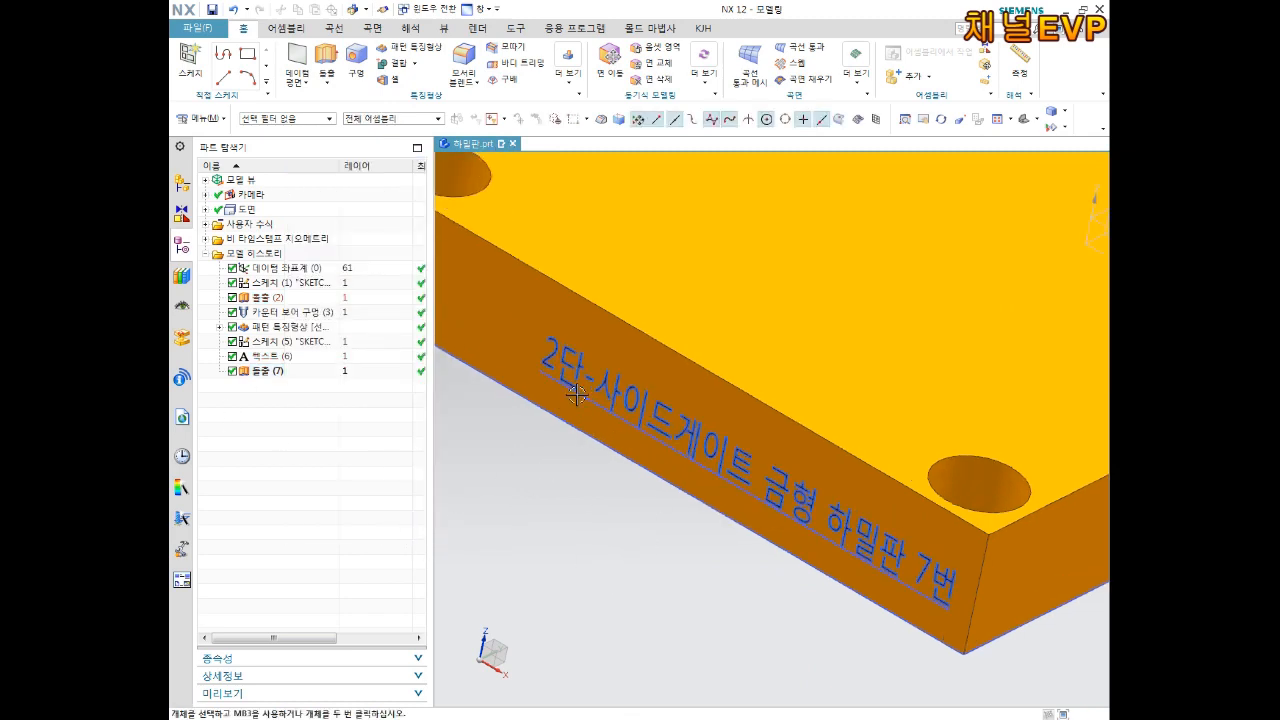
pyautogui.click(578, 402)
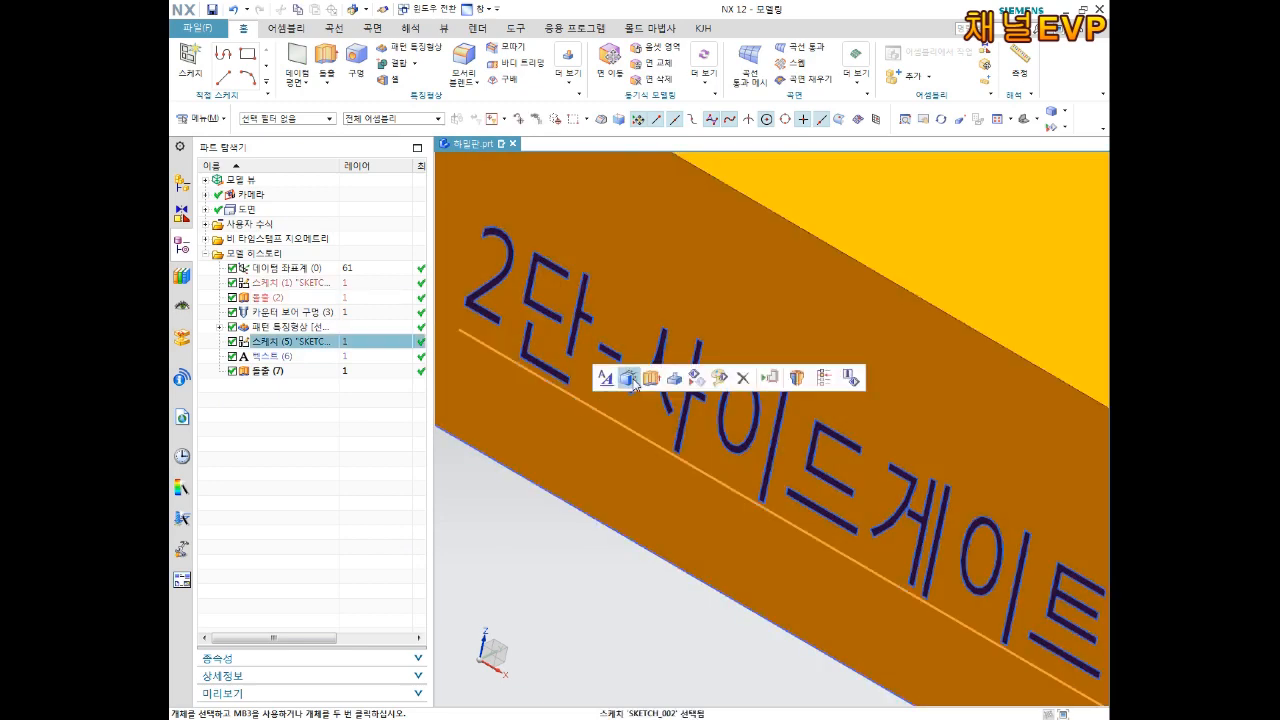
pyautogui.click(690, 379)
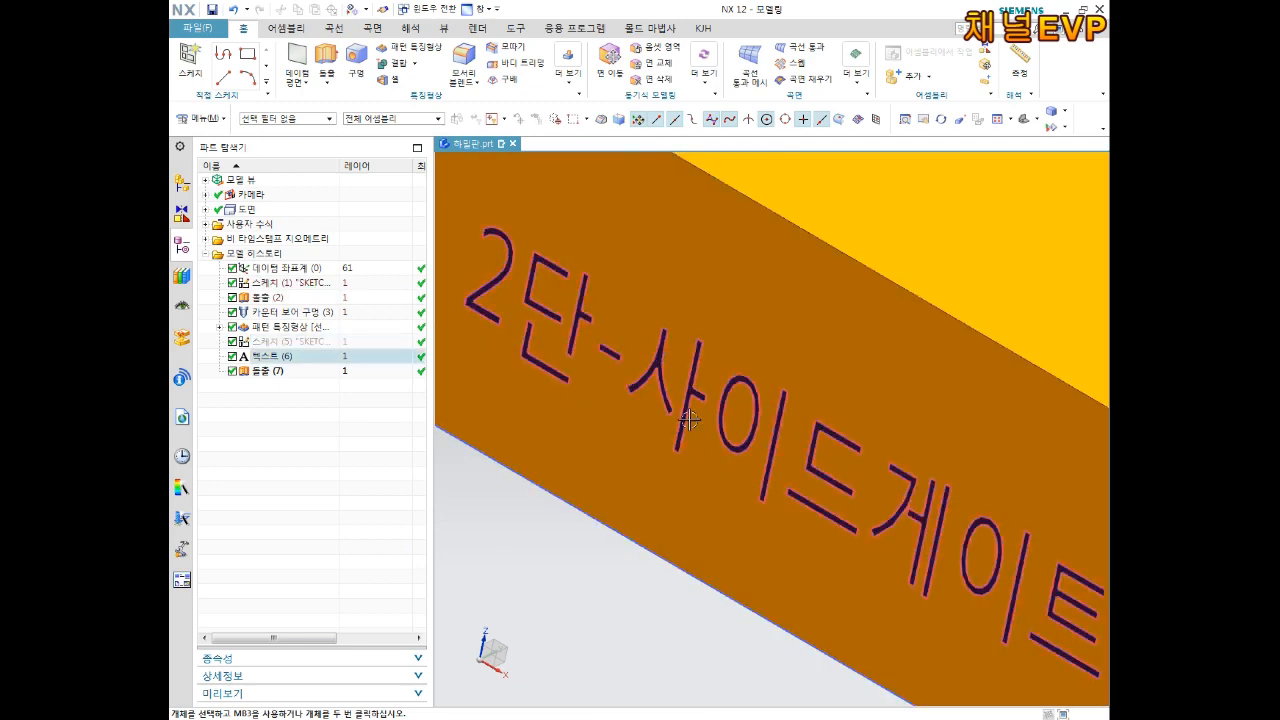
pyautogui.scroll(-4, 688, 480)
pyautogui.scroll(2, 914, 614)
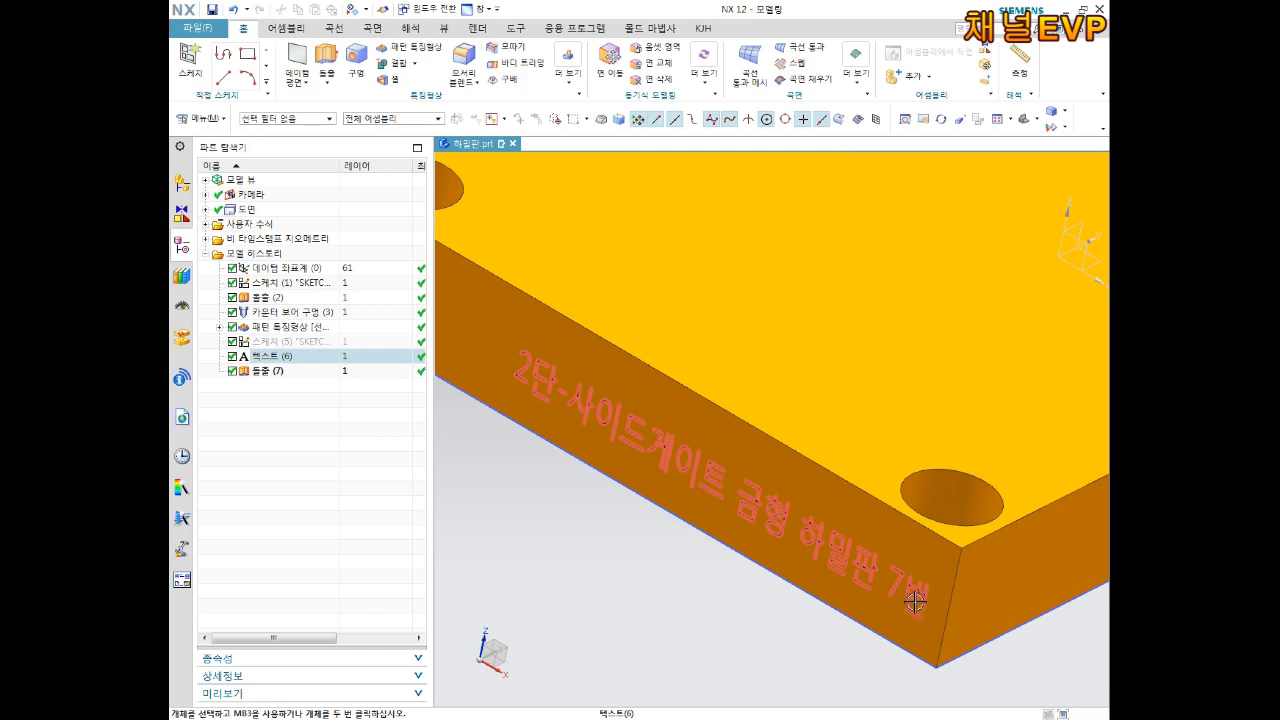
pyautogui.keyDown('shift'); pyautogui.moveTo(959, 639); pyautogui.dragTo(946, 605, button='middle'); pyautogui.keyUp('shift')
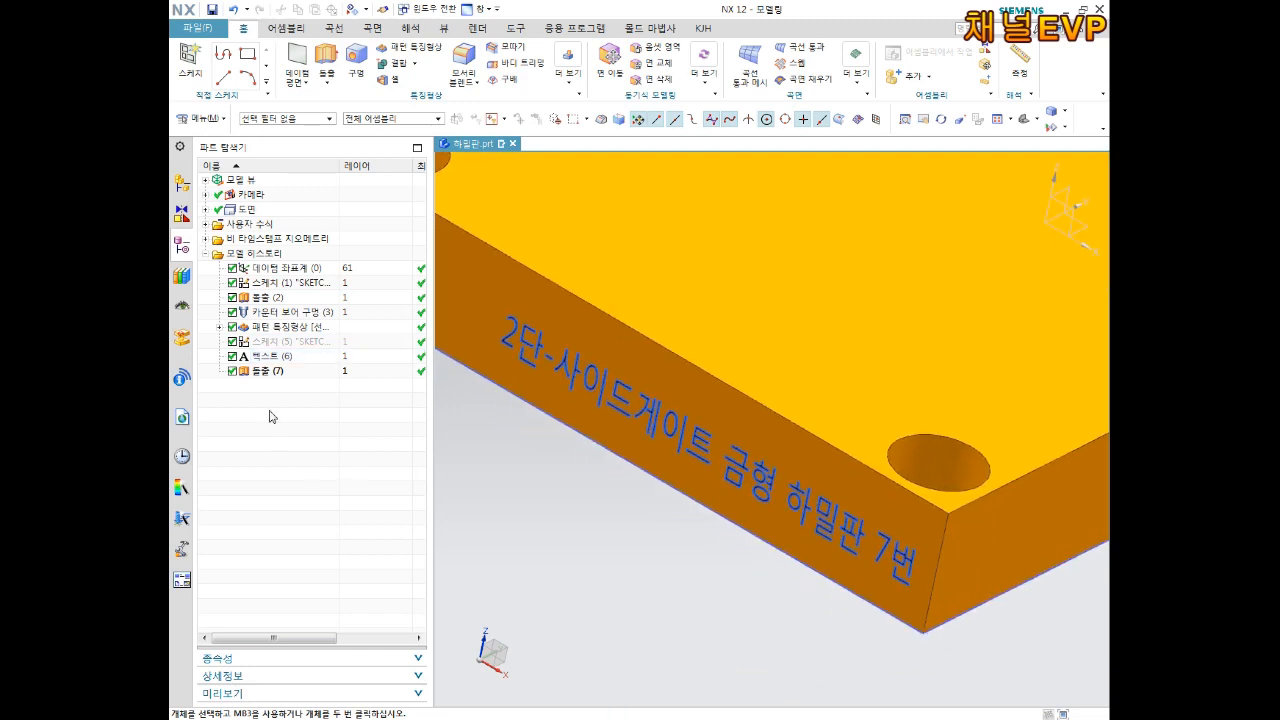
# - Hide the plate's base outline sketch, the first sketch in the model history
pyautogui.click(285, 284)
pyautogui.rightClick(318, 284)
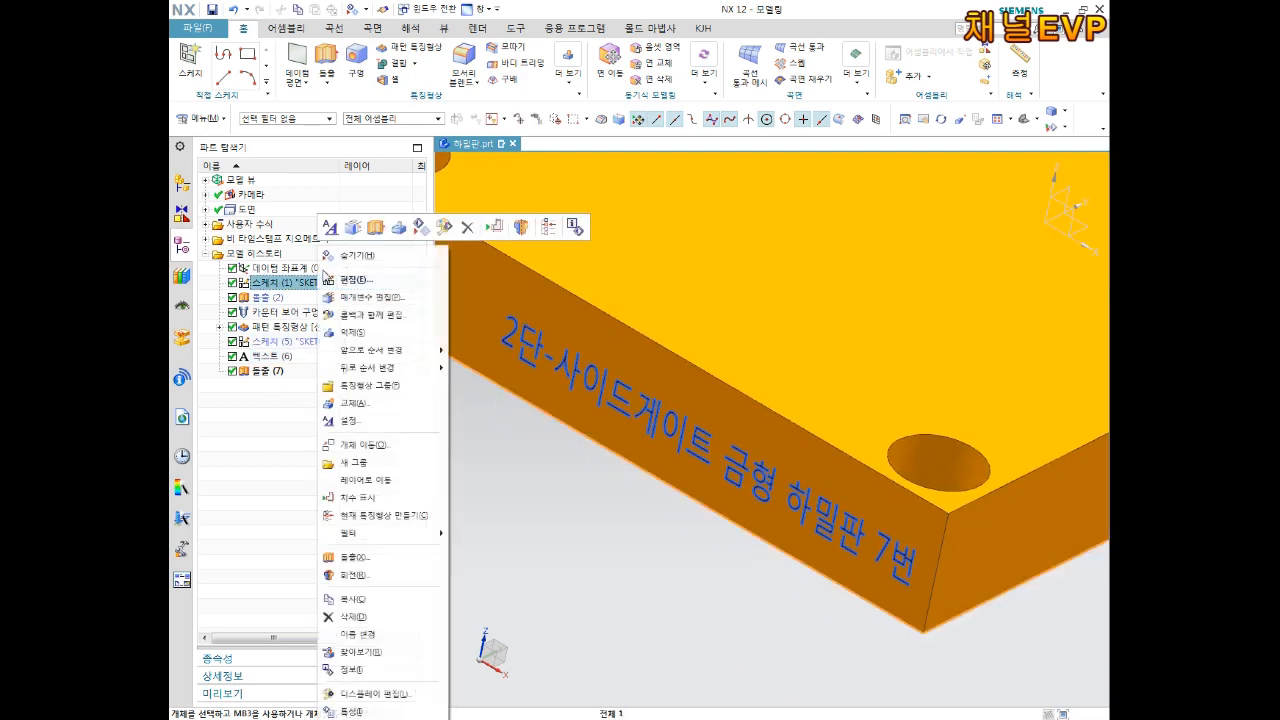
pyautogui.click(419, 228)
# - Save the 하밀판 part with both sketches hidden
pyautogui.moveTo(766, 574)
pyautogui.mouseDown(button='middle')
pyautogui.moveTo(749, 580)
pyautogui.moveTo(749, 534)
pyautogui.moveTo(827, 476)
pyautogui.mouseUp(button='middle')
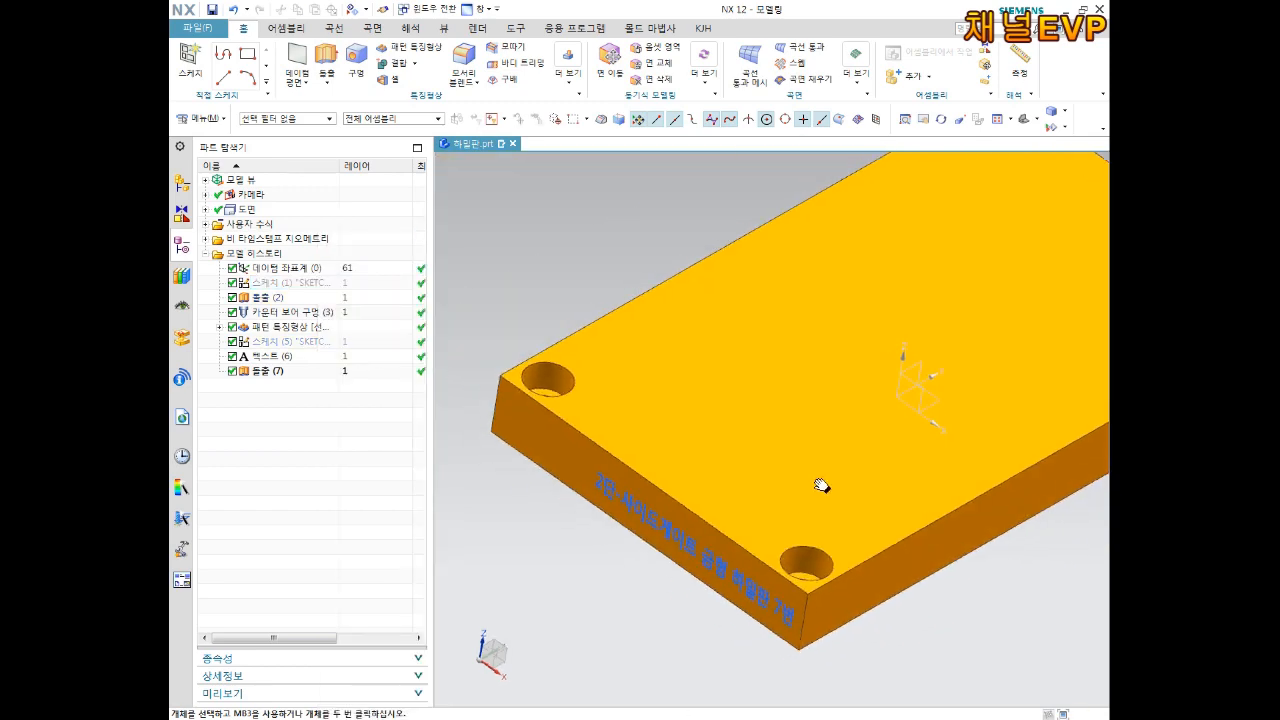
pyautogui.moveTo(831, 420); pyautogui.dragTo(766, 389, button='middle')
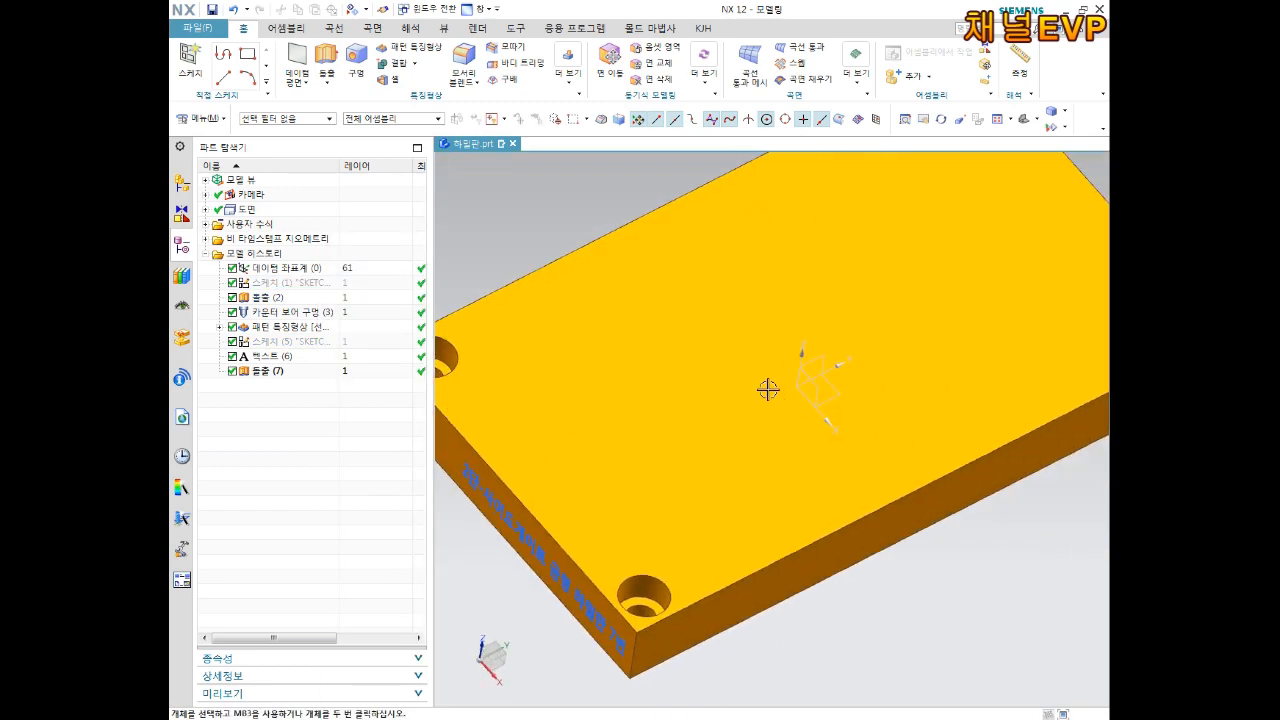
pyautogui.scroll(-2, 761, 400)
pyautogui.scroll(1, 755, 372)
pyautogui.hotkey('ctrl', 's')
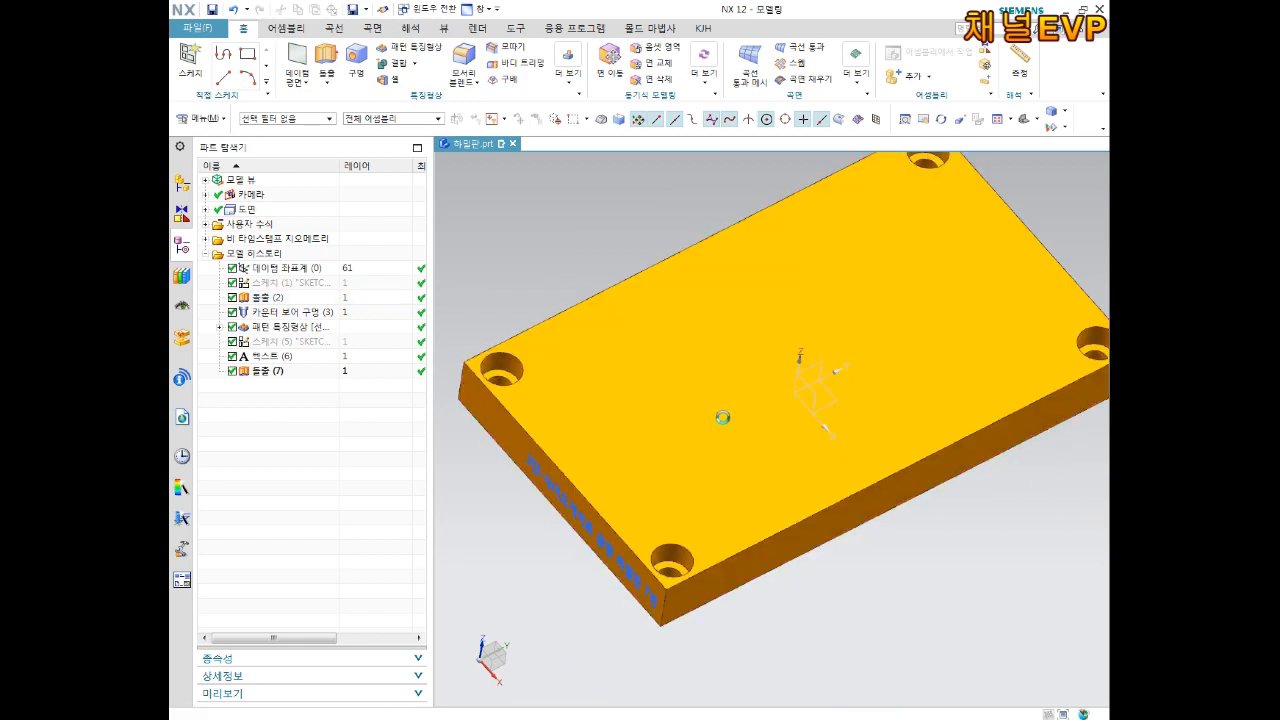
# - Hide the text curves so that only the engraved lettering is displayed, with the plate in isometric view
pyautogui.press('End')
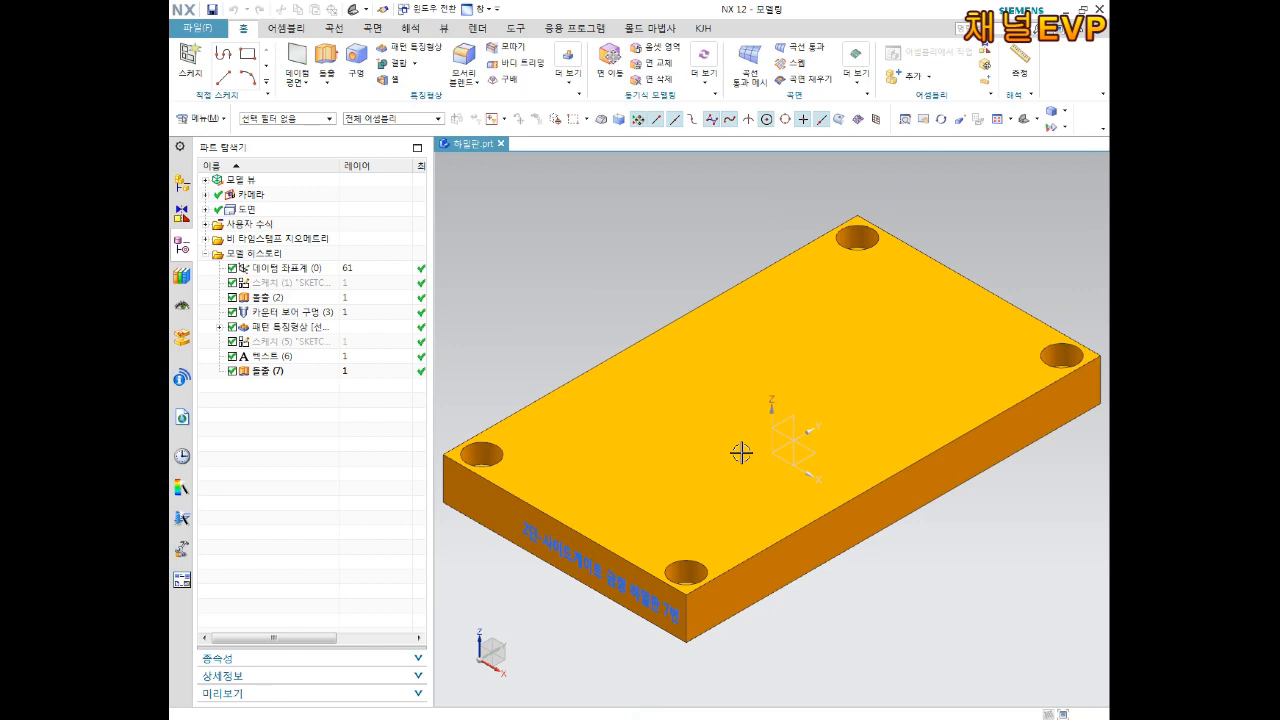
pyautogui.rightClick(272, 346)
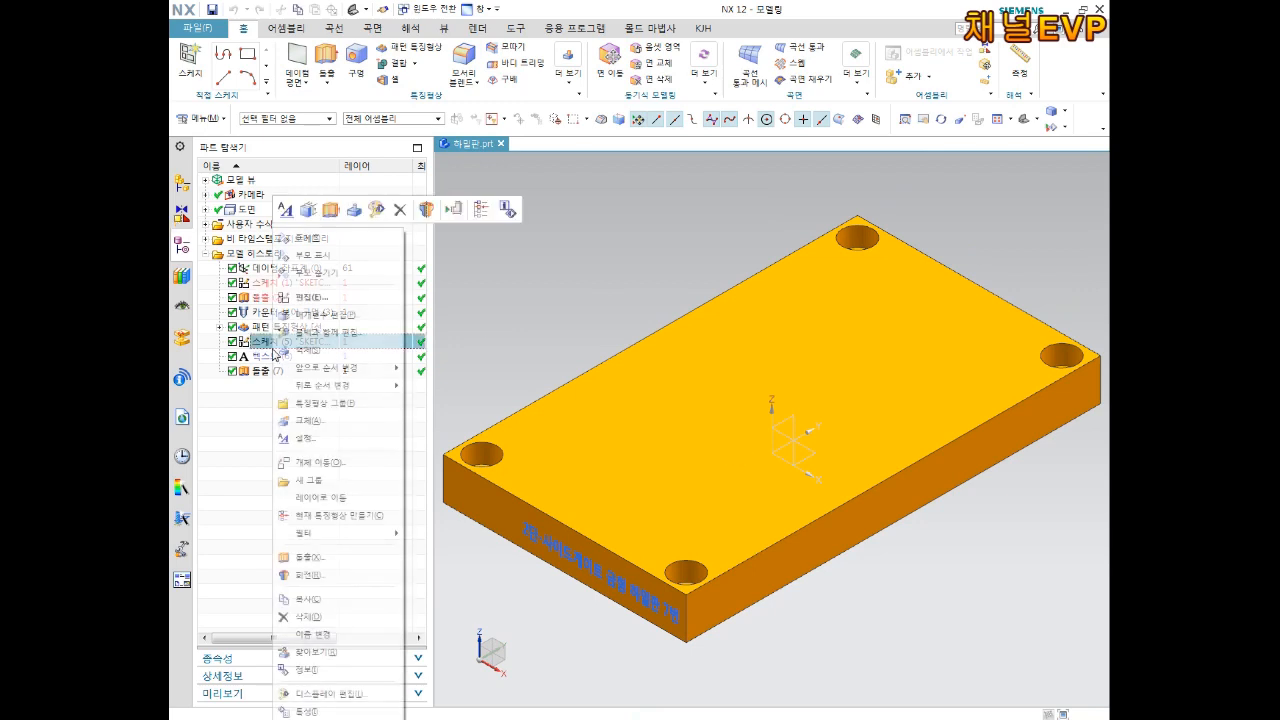
pyautogui.rightClick(263, 358)
pyautogui.click(343, 307)
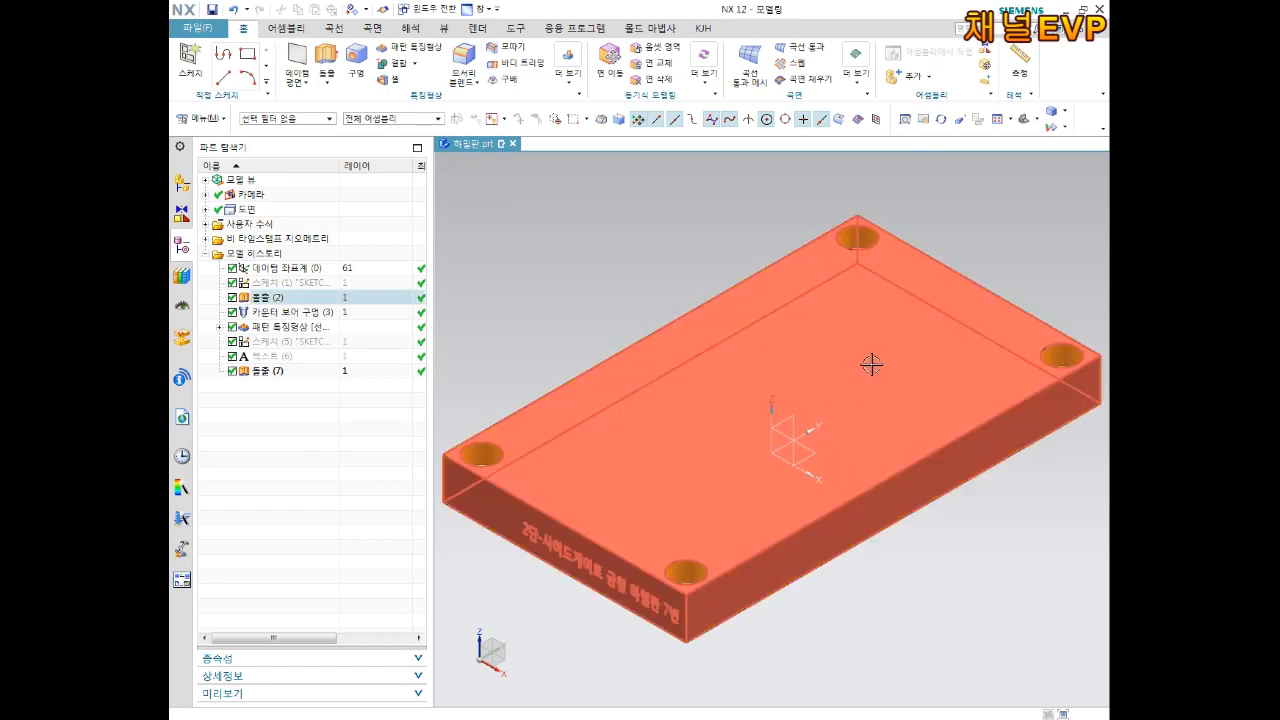
# - Display the finished plate in trimetric view and open the save options for the part file
pyautogui.moveTo(974, 451); pyautogui.dragTo(834, 437, button='middle')
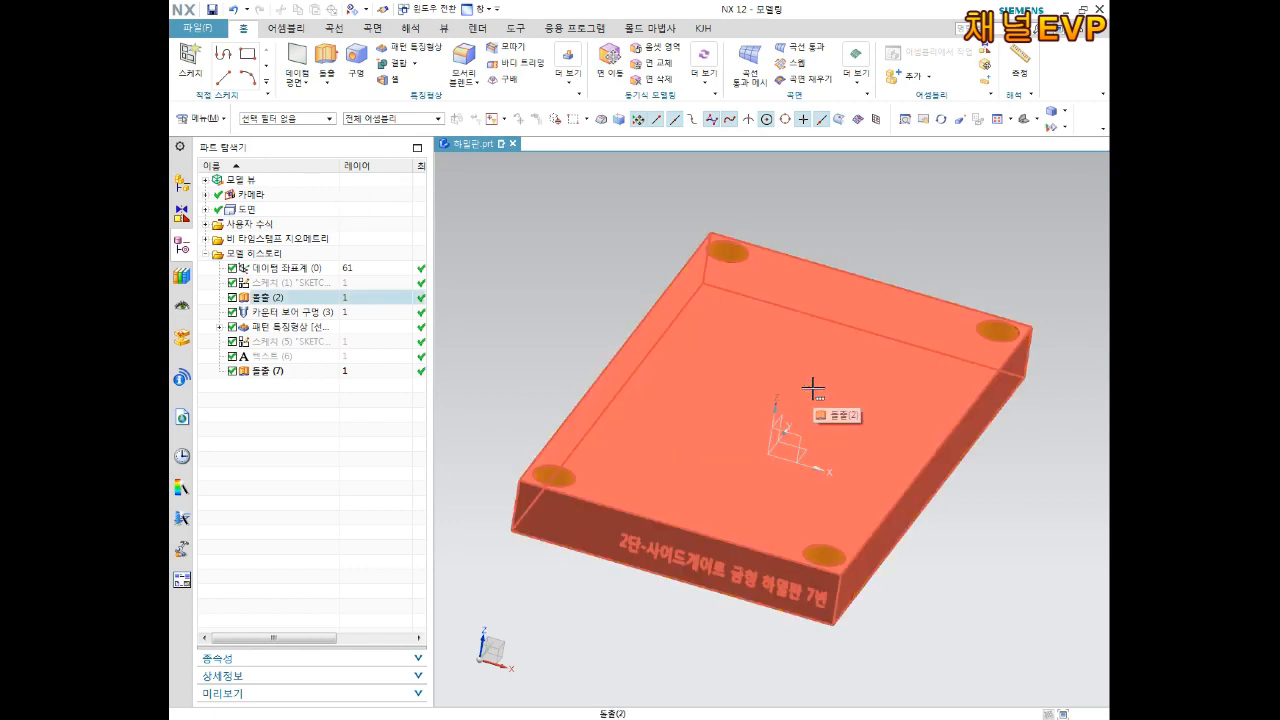
pyautogui.press('Home')
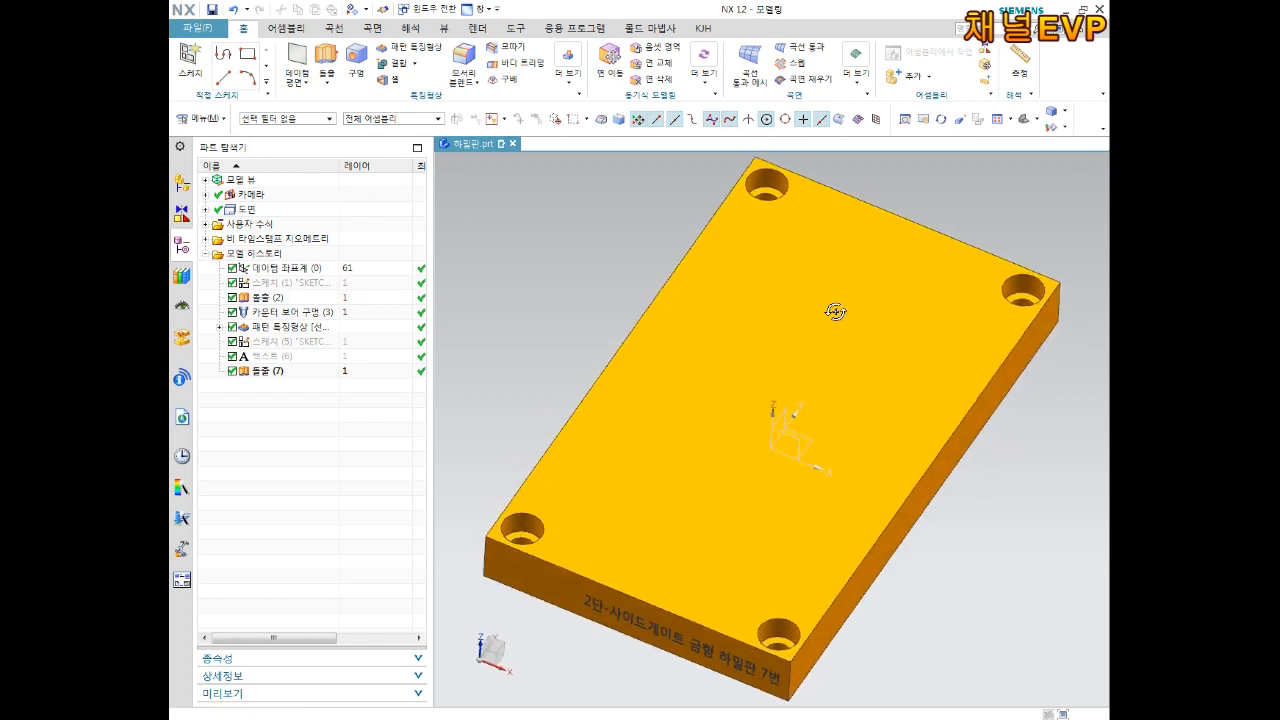
pyautogui.click(195, 31)
pyautogui.moveTo(238, 120)
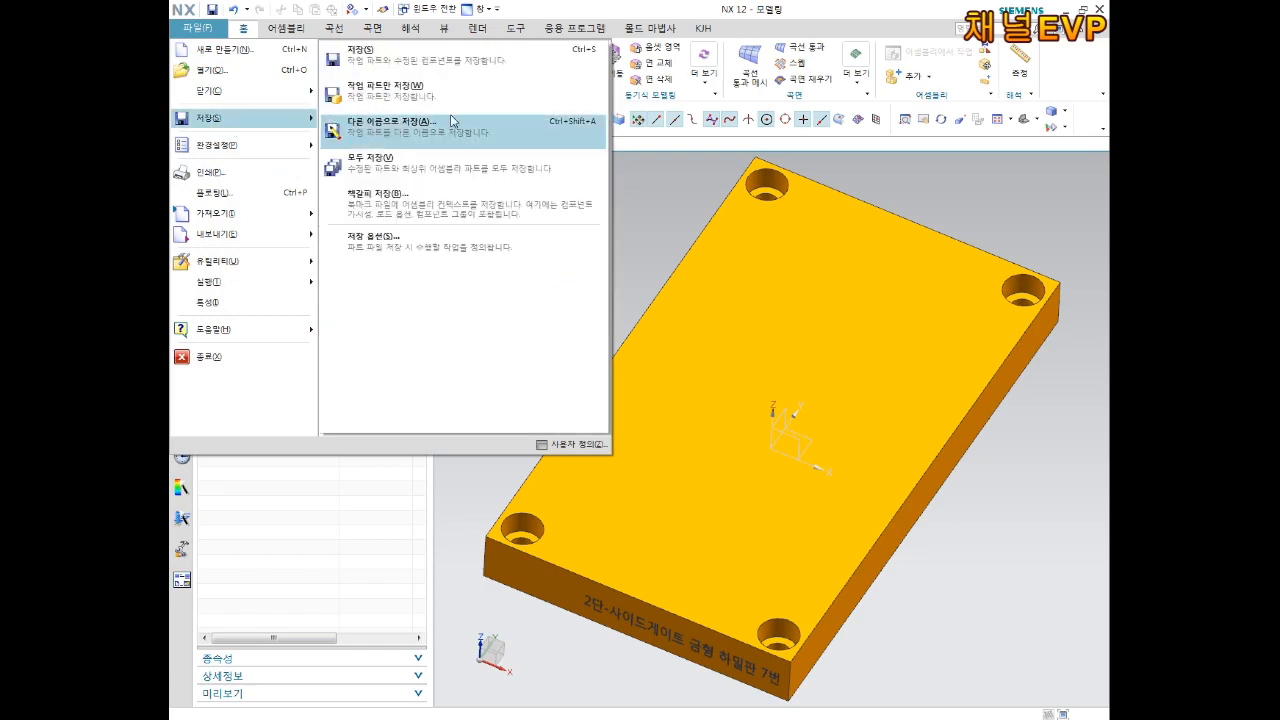